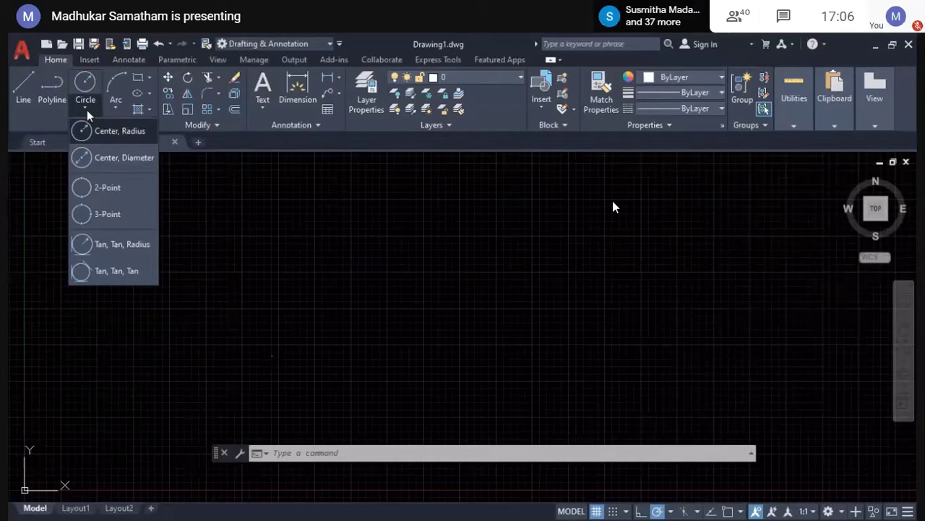
Step: Admit the person waiting to join the meeting
{"action": "left_click", "coordinate": [340, 268]}
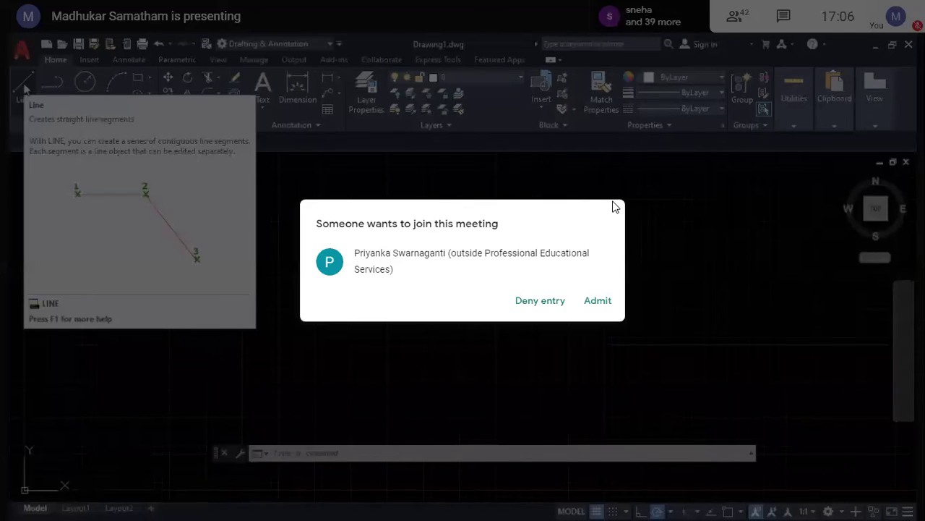
{"action": "left_click", "coordinate": [598, 301]}
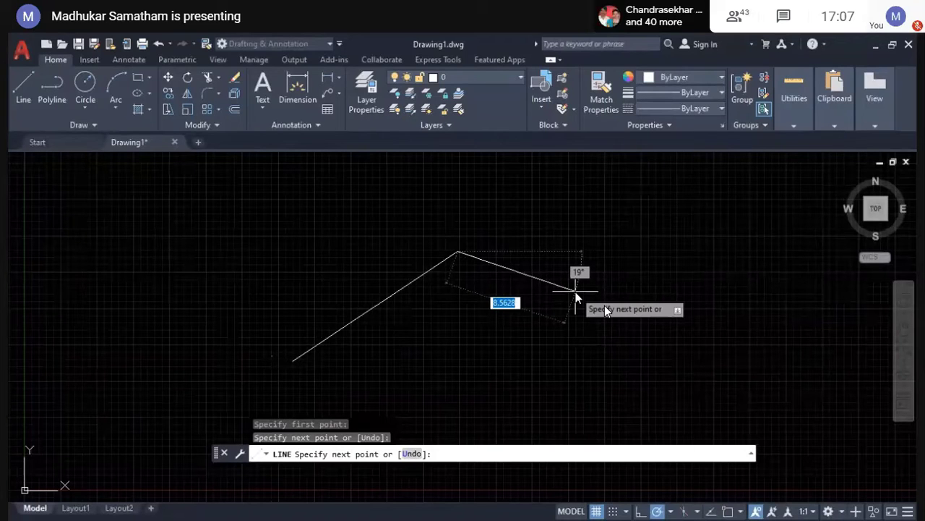
Step: Leave the Line command and erase the sloping line segment already drawn
{"action": "key", "text": "Escape"}
{"action": "left_click", "coordinate": [461, 293]}
{"action": "left_click", "coordinate": [384, 244]}
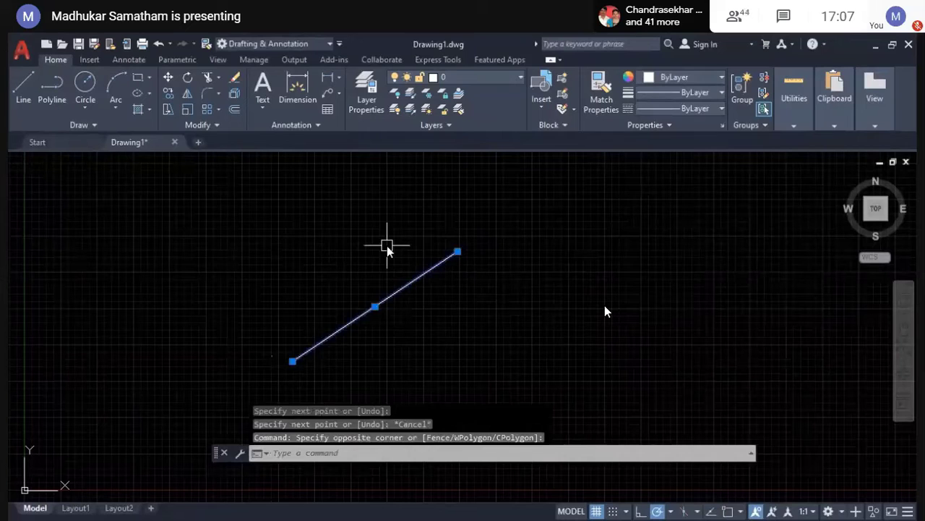
{"action": "key", "text": "Delete"}
{"action": "key", "text": "Escape"}
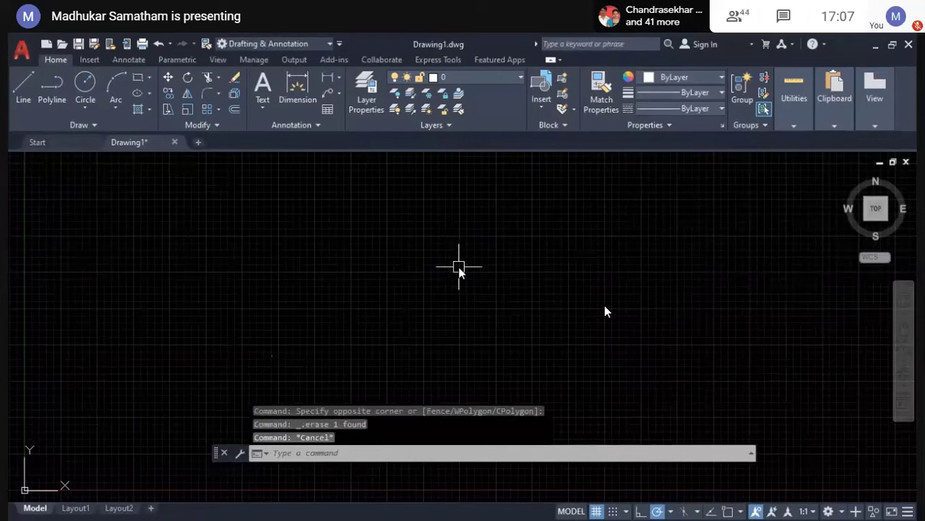
Step: Erase the small stray point remaining in the drawing area
{"action": "left_click", "coordinate": [294, 376]}
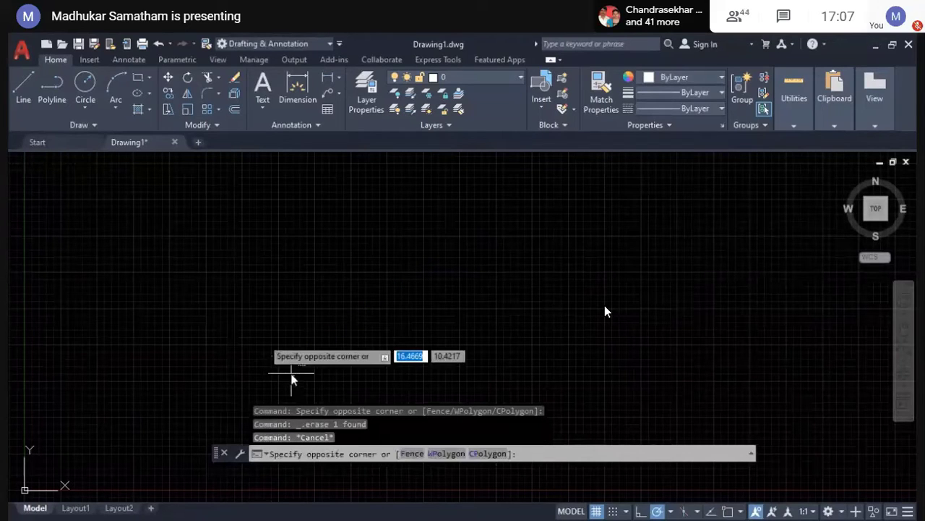
{"action": "left_click", "coordinate": [223, 285]}
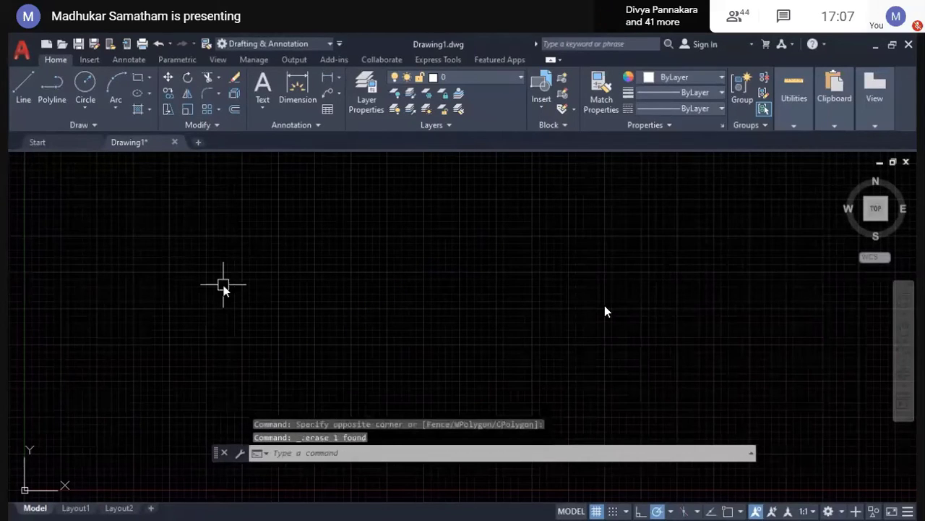
{"action": "key", "text": "Escape"}
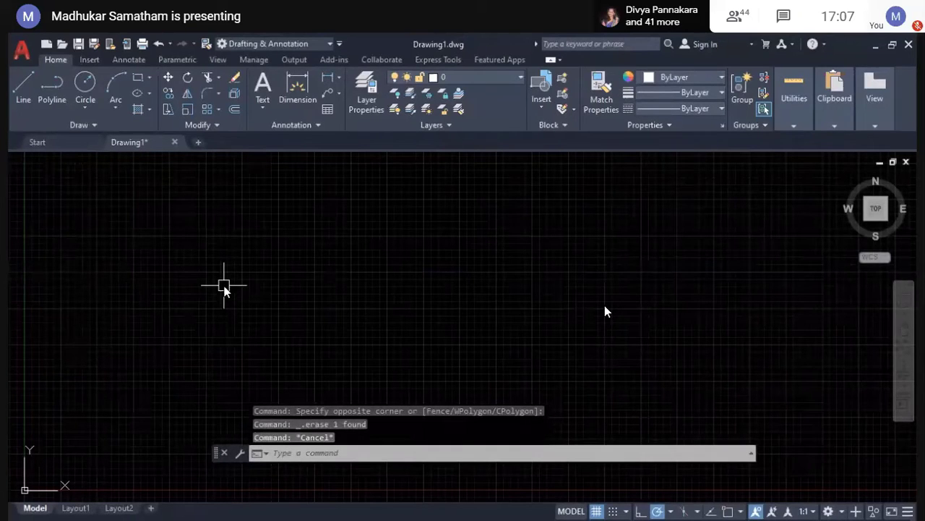
{"action": "type", "text": "l"}
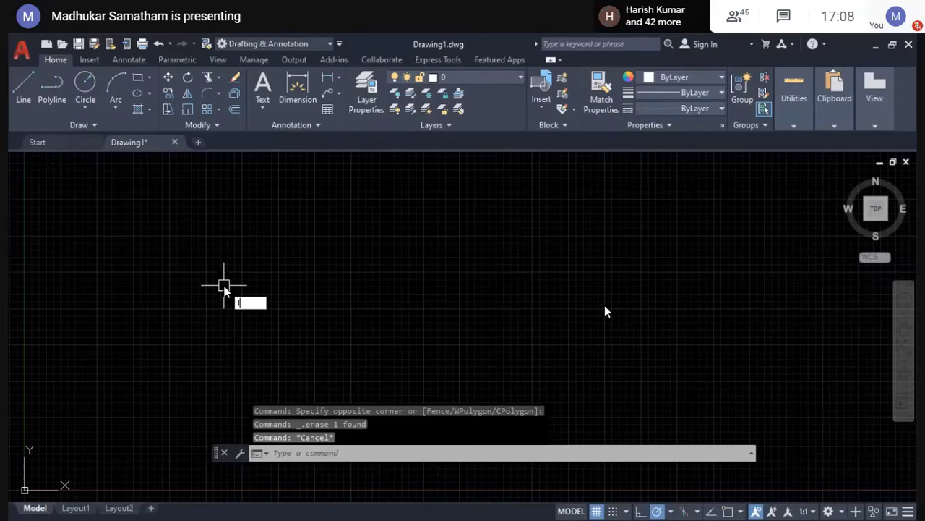
{"action": "type", "text": "l"}
{"action": "key", "text": "Return"}
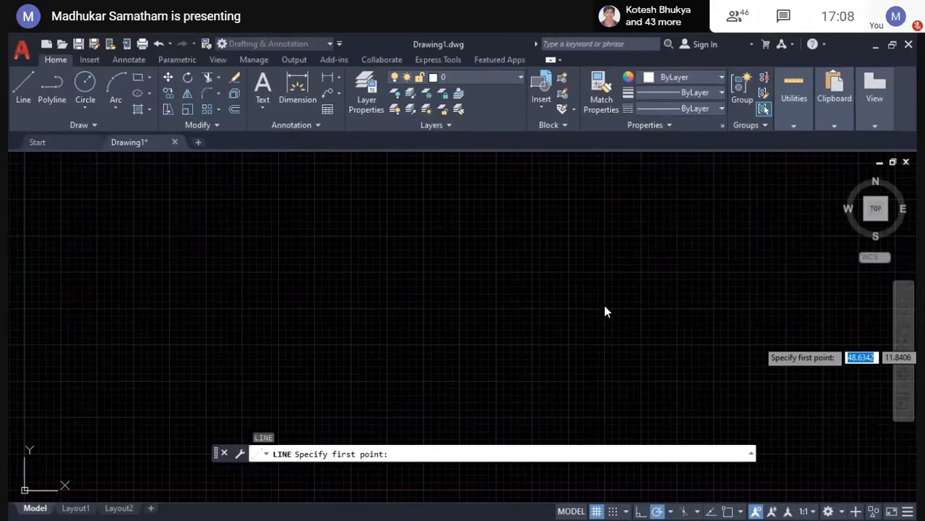
{"action": "type", "text": "0"}
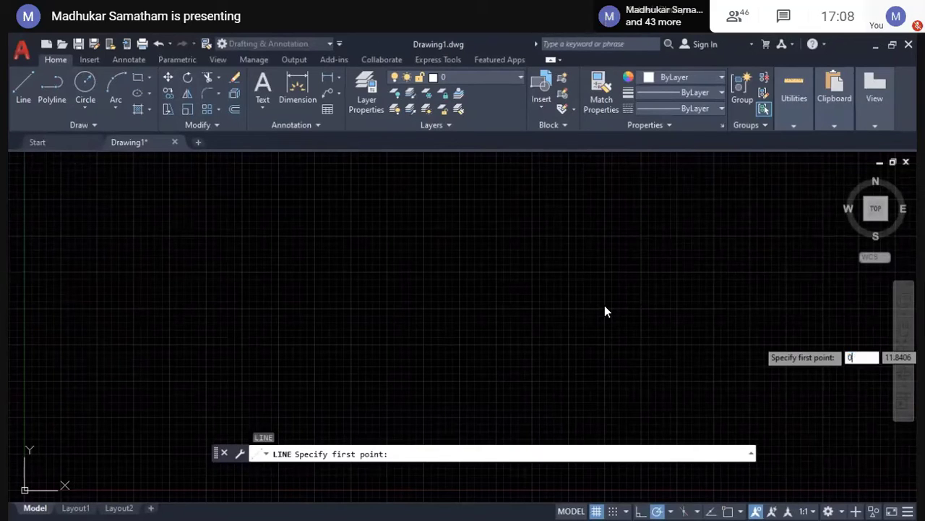
{"action": "type", "text": ","}
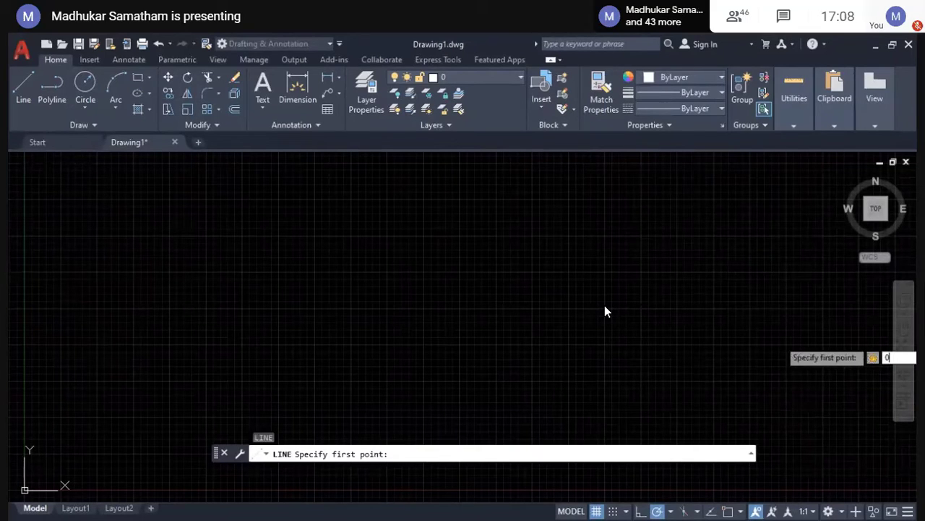
{"action": "key", "text": "Return"}
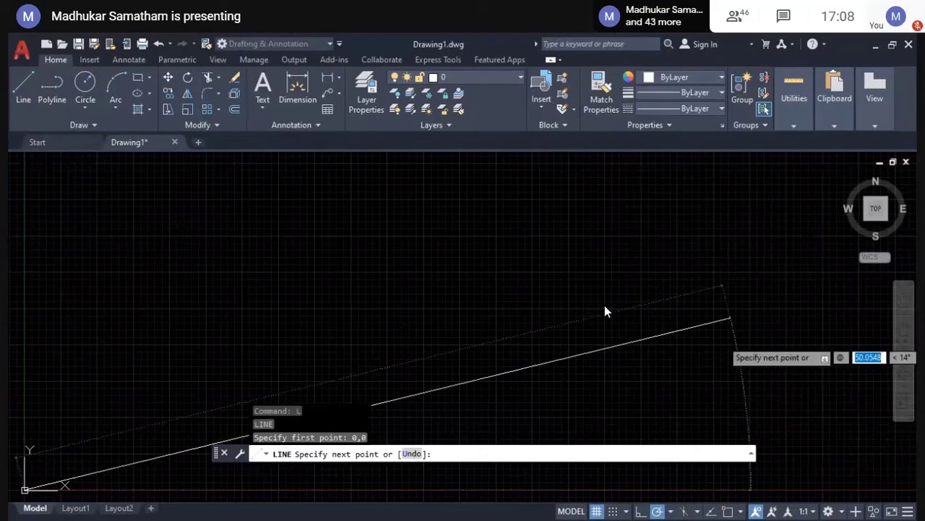
{"action": "key", "text": "Tab"}
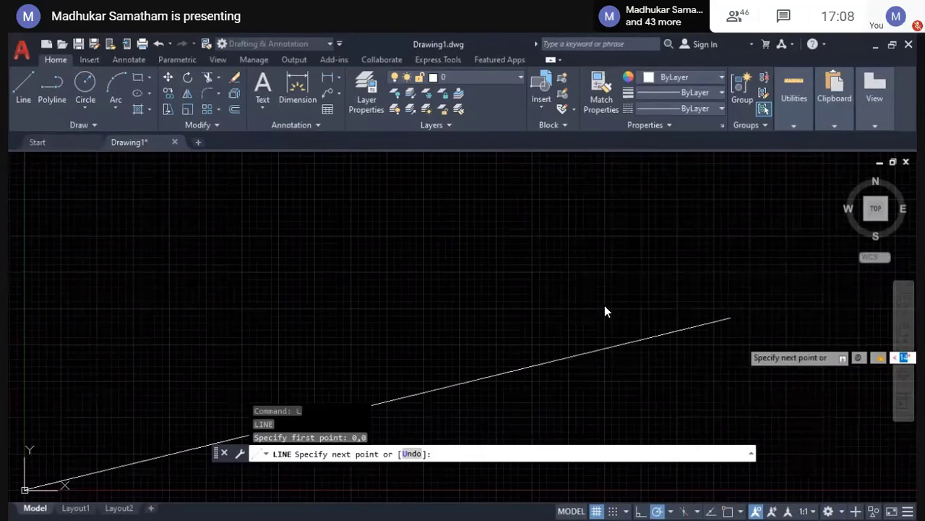
{"action": "type", "text": "5"}
{"action": "key", "text": "Return"}
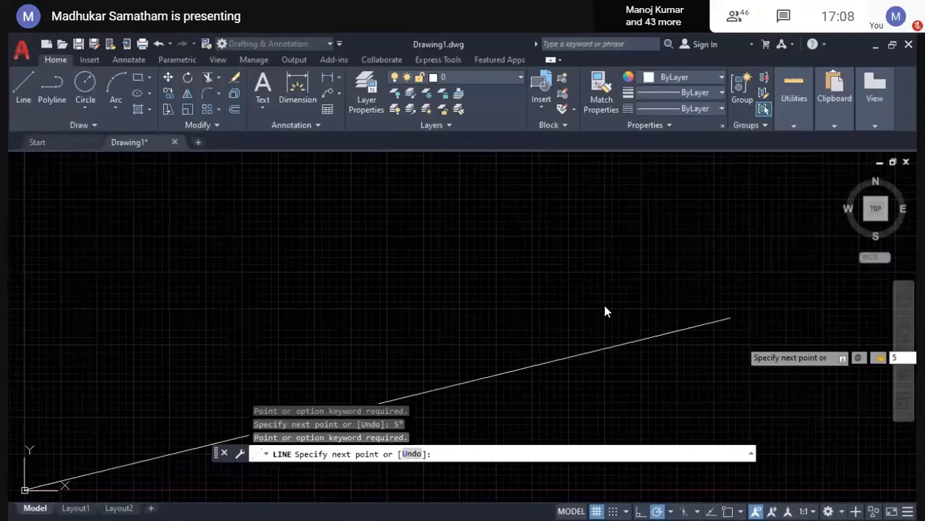
{"action": "key", "text": "Return"}
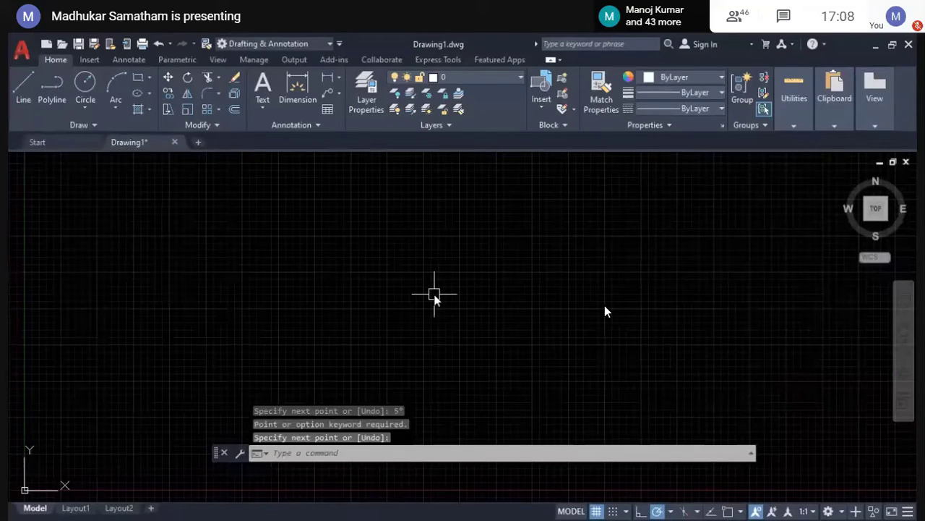
{"action": "key", "text": "Return"}
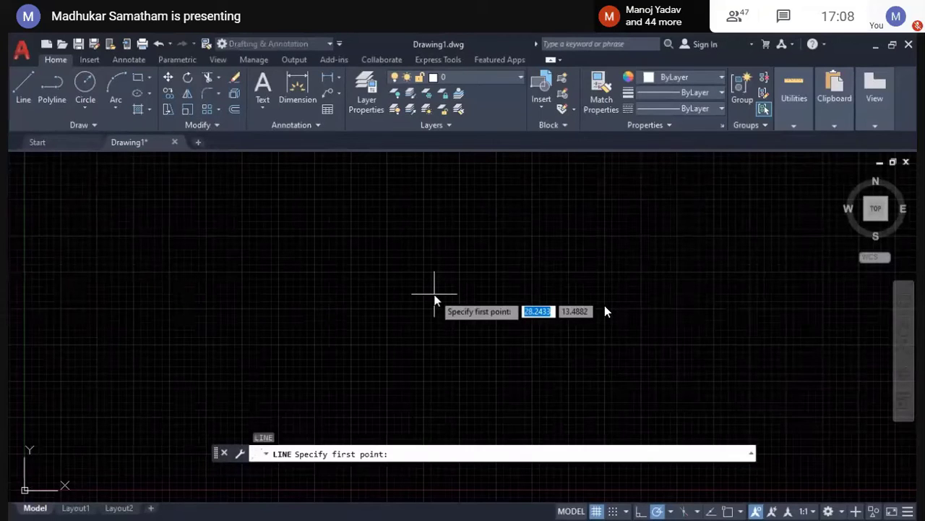
{"action": "key", "text": "BackSpace"}
{"action": "type", "text": "0,0"}
{"action": "key", "text": "Return"}
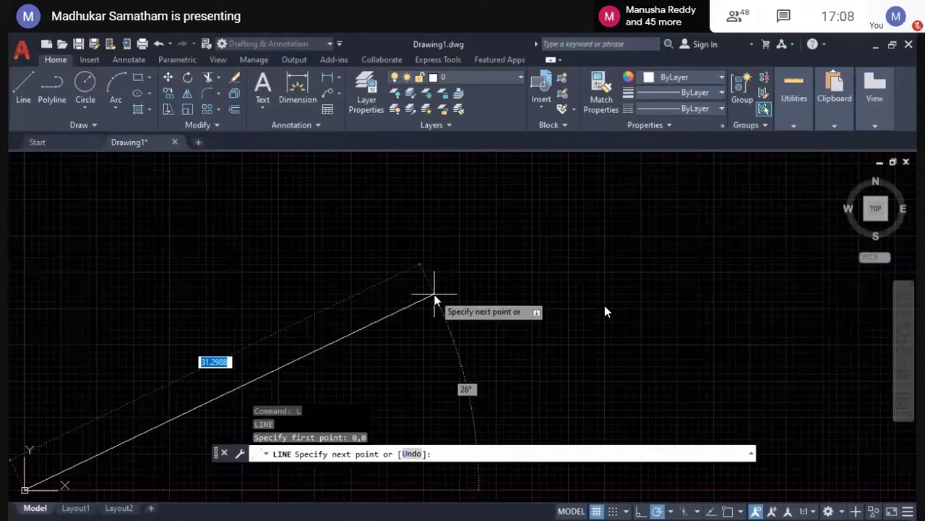
{"action": "key", "text": "F8"}
{"action": "type", "text": "0"}
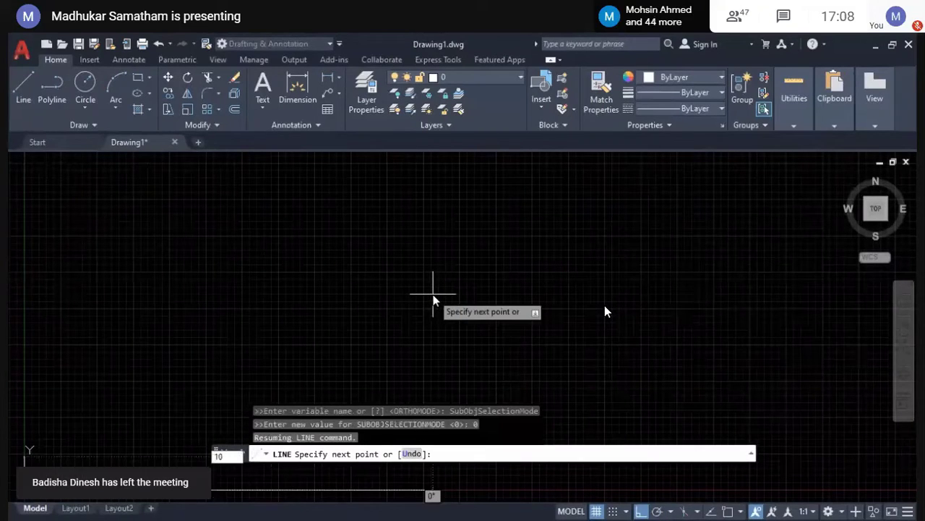
{"action": "key", "text": "Tab"}
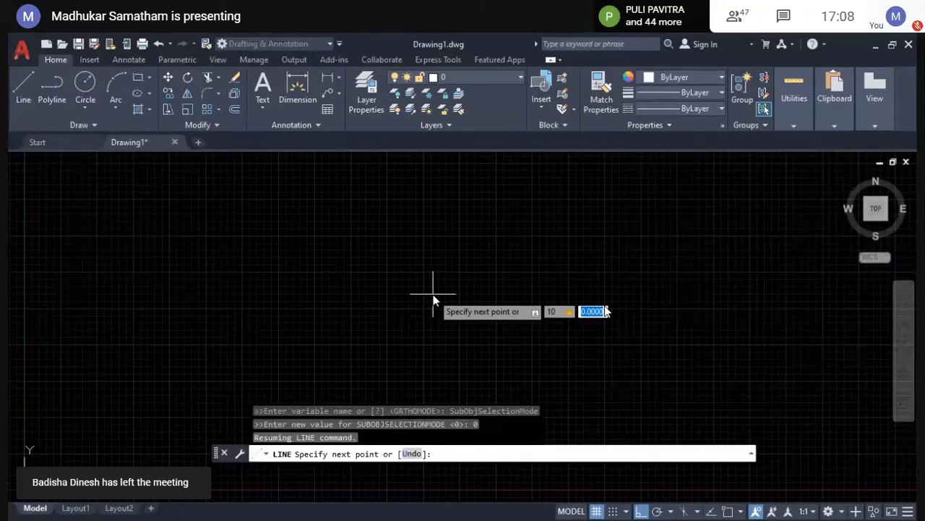
{"action": "type", "text": "5"}
{"action": "key", "text": "Return"}
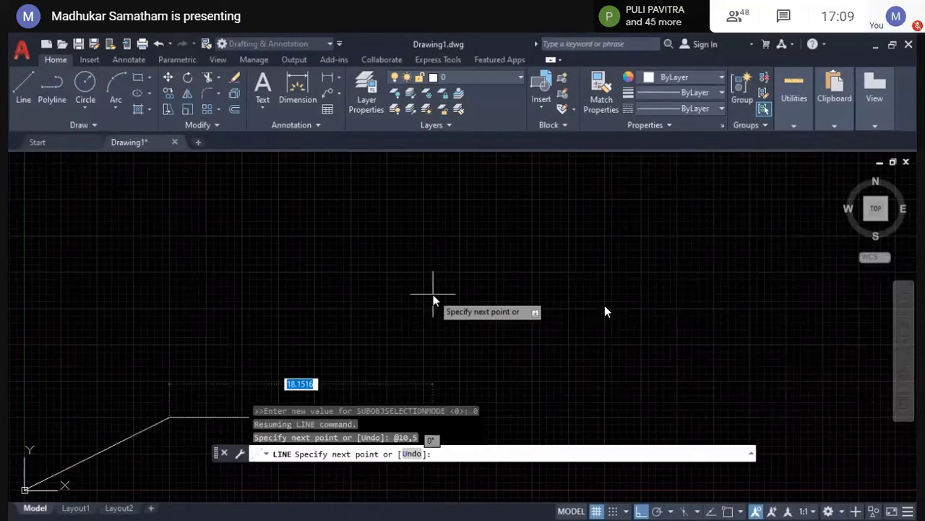
{"action": "key", "text": "Return"}
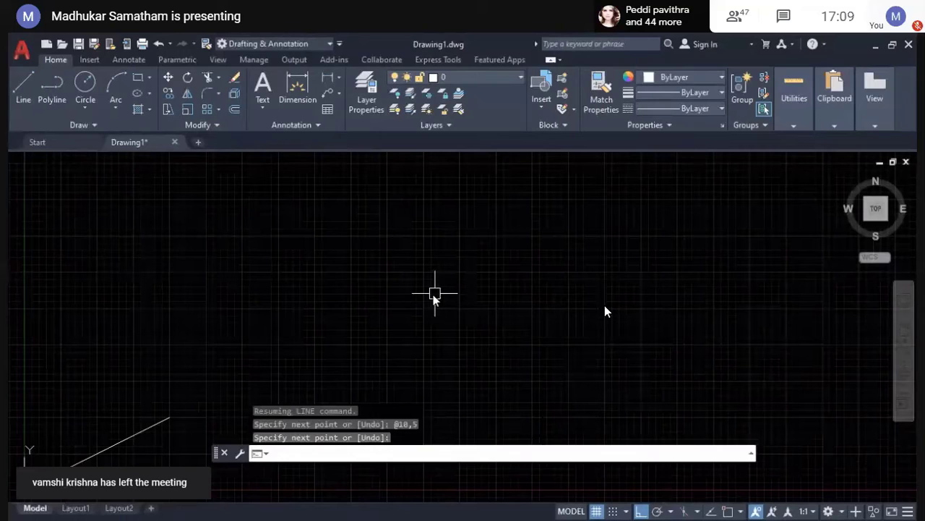
{"action": "middle_click", "coordinate": [435, 295]}
{"action": "middle_click", "coordinate": [435, 295]}
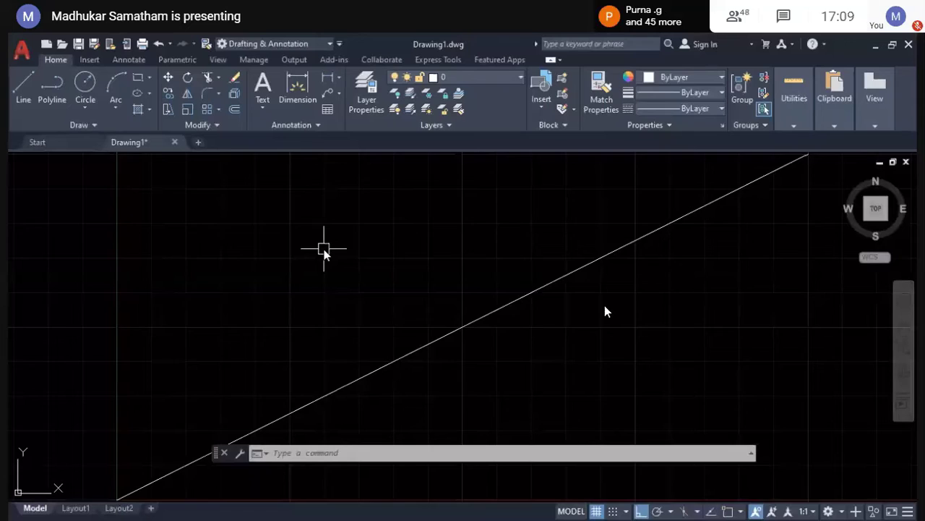
{"action": "scroll", "coordinate": [324, 249], "scroll_direction": "up", "scroll_amount": 2}
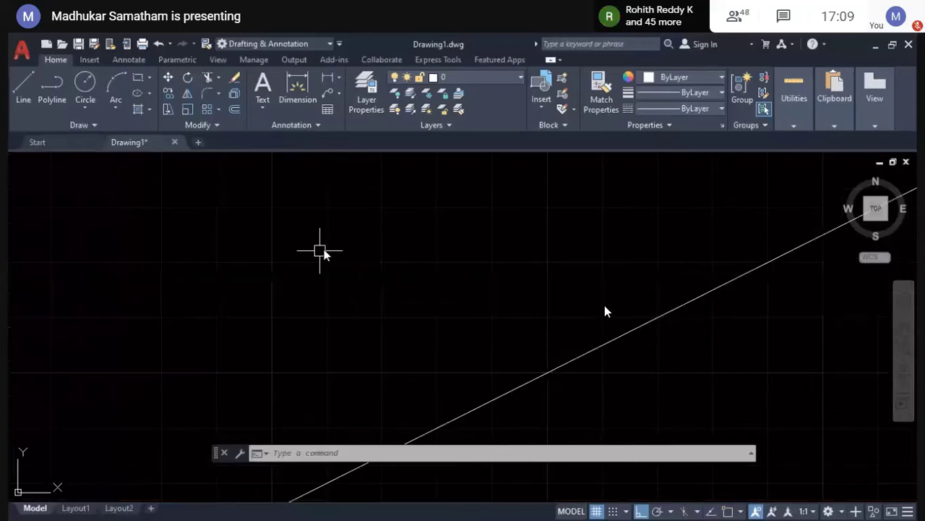
{"action": "left_click", "coordinate": [338, 77]}
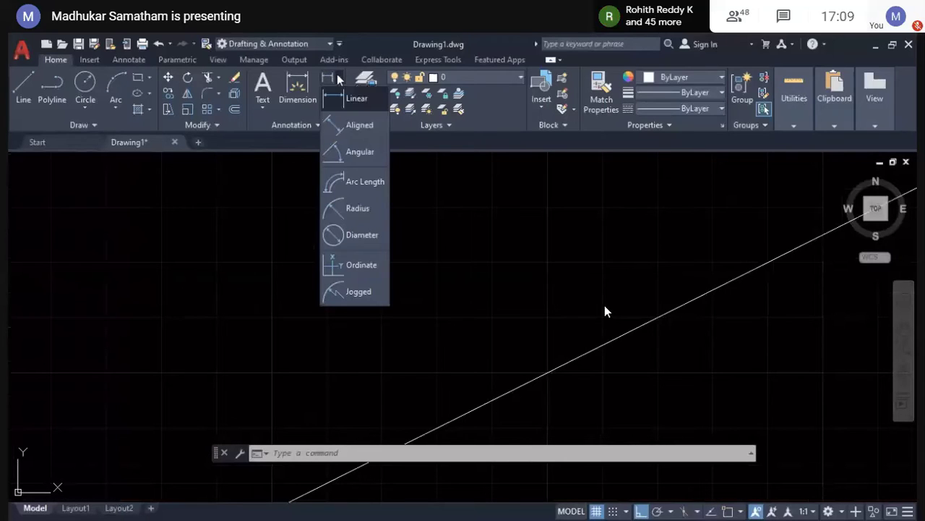
{"action": "left_click", "coordinate": [354, 126]}
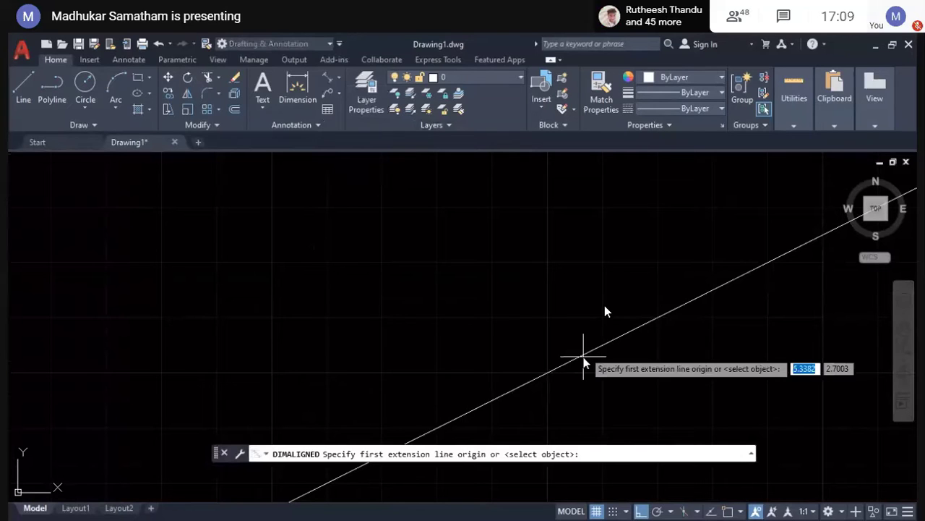
{"action": "scroll", "coordinate": [636, 411], "scroll_direction": "down", "scroll_amount": 1}
{"action": "mouse_move", "coordinate": [635, 411]}
{"action": "middle_mouse_down"}
{"action": "mouse_move", "coordinate": [506, 310]}
{"action": "mouse_move", "coordinate": [515, 312]}
{"action": "middle_mouse_up"}
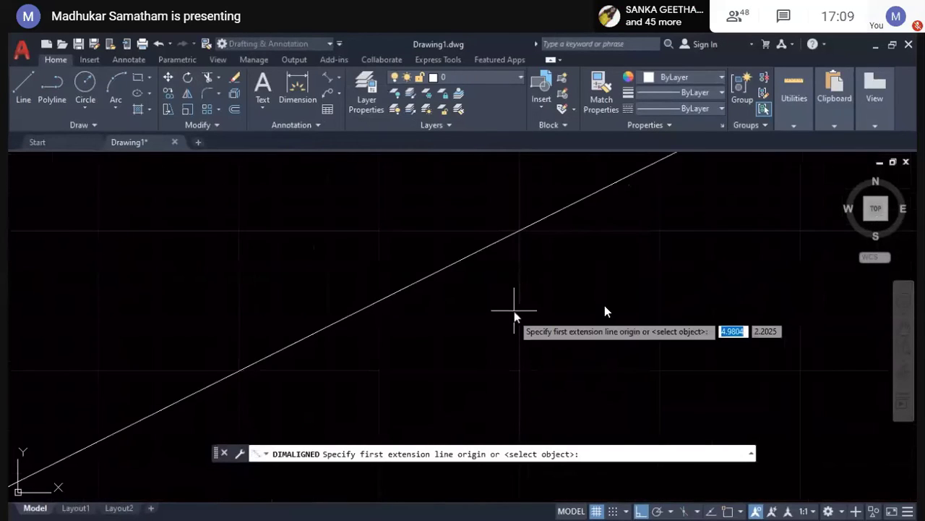
{"action": "scroll", "coordinate": [514, 311], "scroll_direction": "down", "scroll_amount": 2}
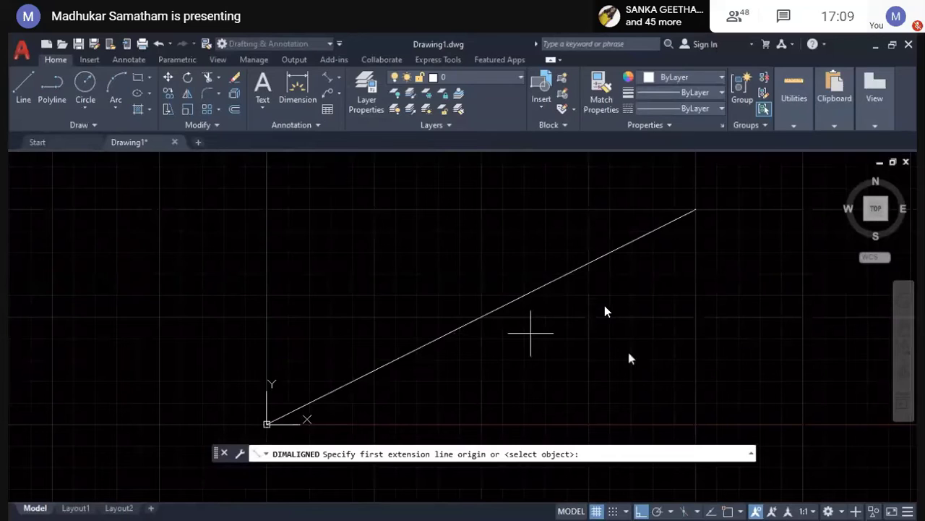
Step: Turn on object snap and object snap tracking, and enable all object snap modes in the drafting settings
{"action": "left_click", "coordinate": [741, 511]}
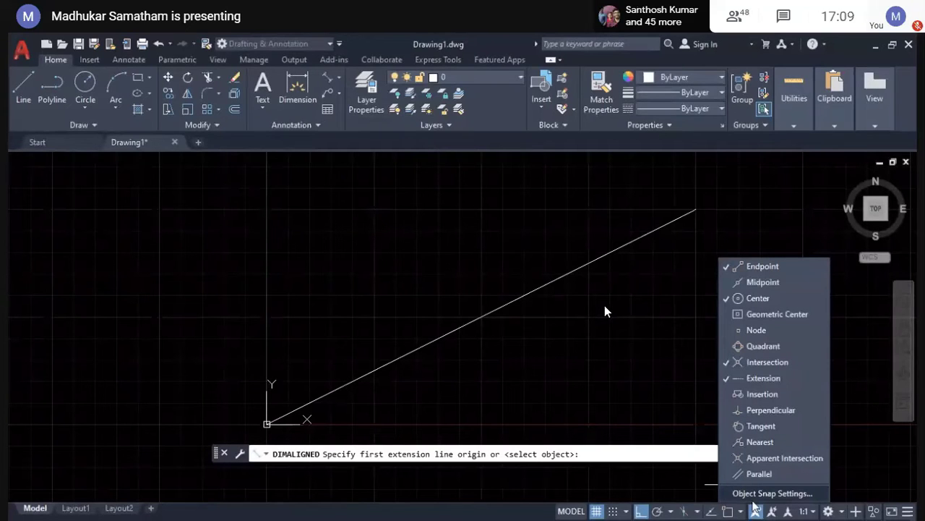
{"action": "left_click", "coordinate": [756, 509]}
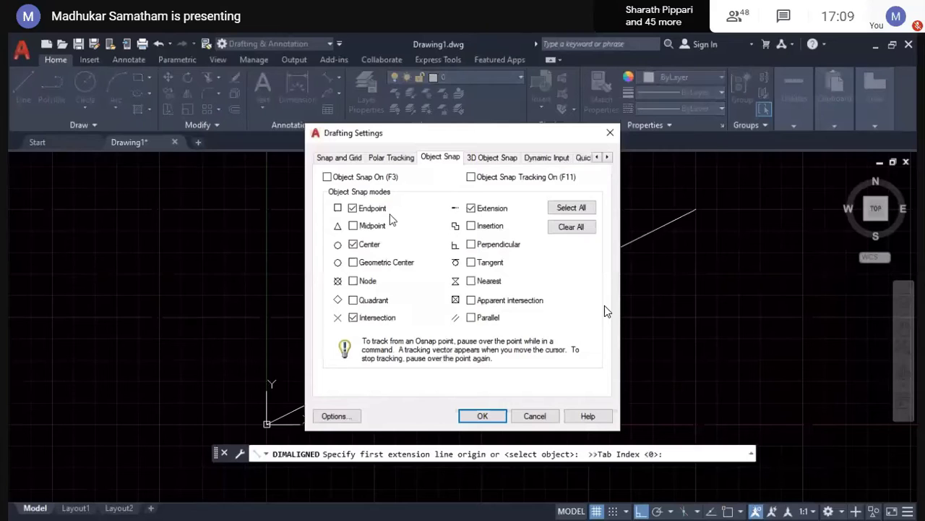
{"action": "left_click", "coordinate": [328, 178]}
{"action": "left_click", "coordinate": [569, 208]}
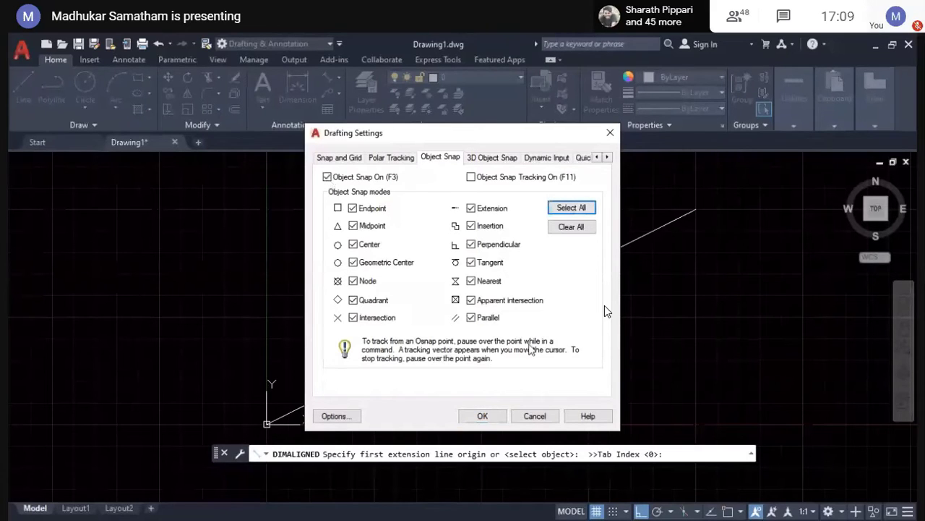
{"action": "left_click", "coordinate": [470, 177]}
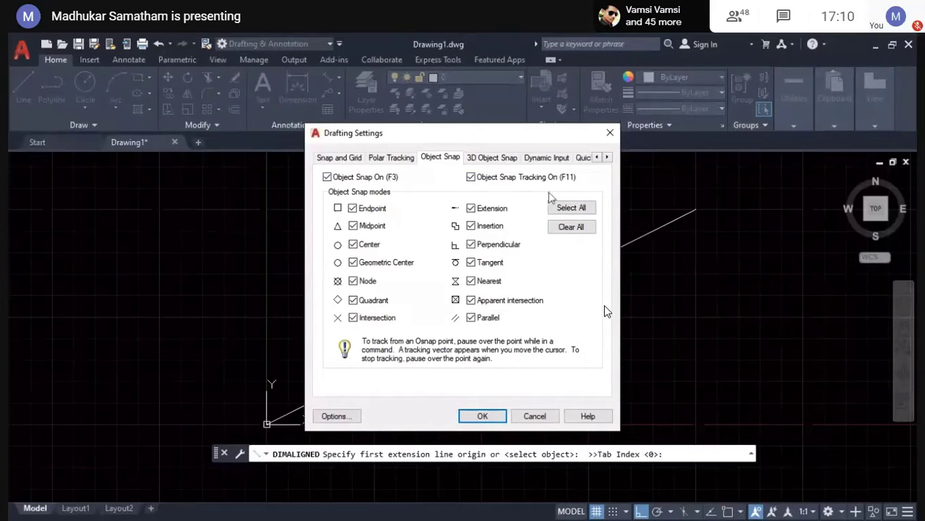
{"action": "left_click", "coordinate": [477, 416]}
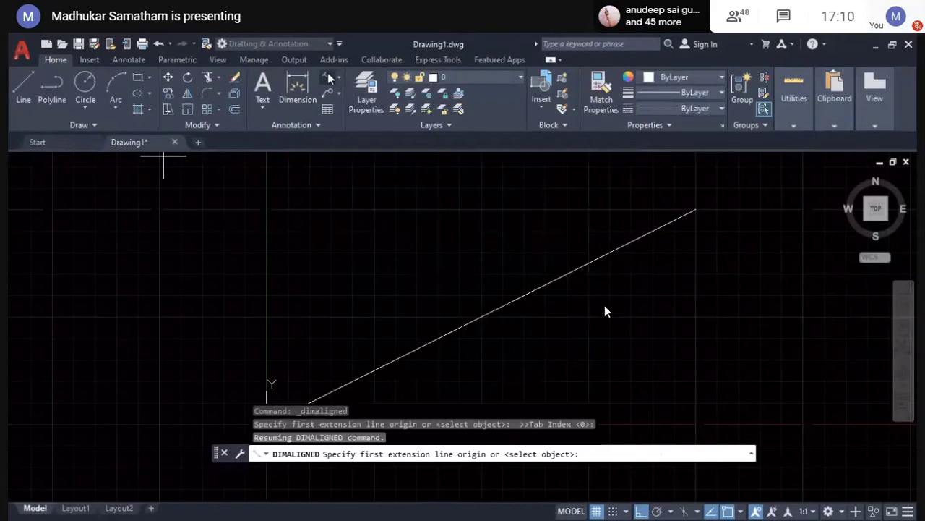
Step: Add an aligned dimension between the two endpoints of the sloping line, placed on the line's upper side
{"action": "left_click", "coordinate": [328, 78]}
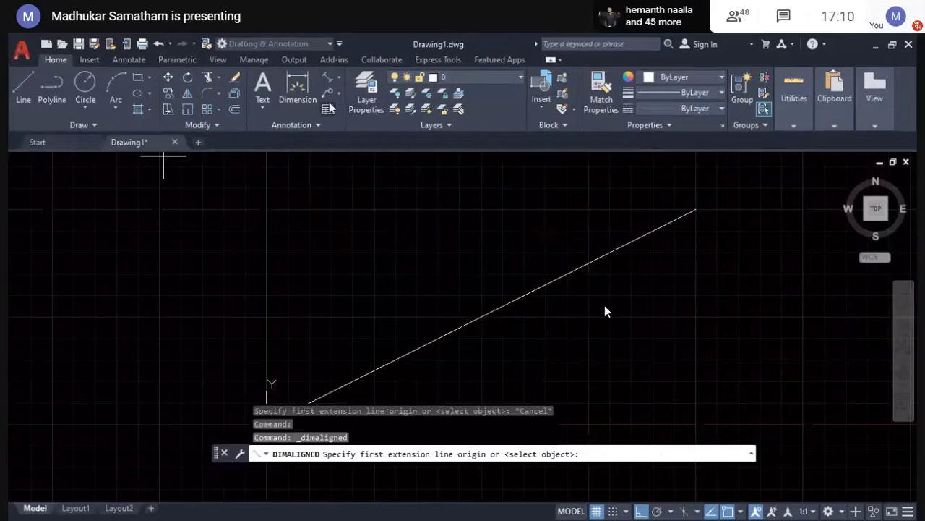
{"action": "left_click", "coordinate": [697, 210]}
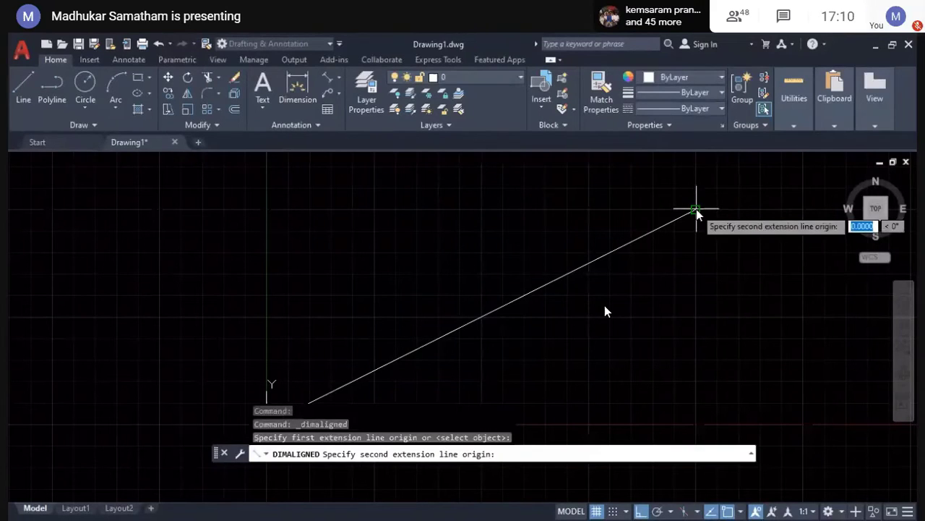
{"action": "middle_click_drag", "start_coordinate": [332, 379], "coordinate": [436, 272]}
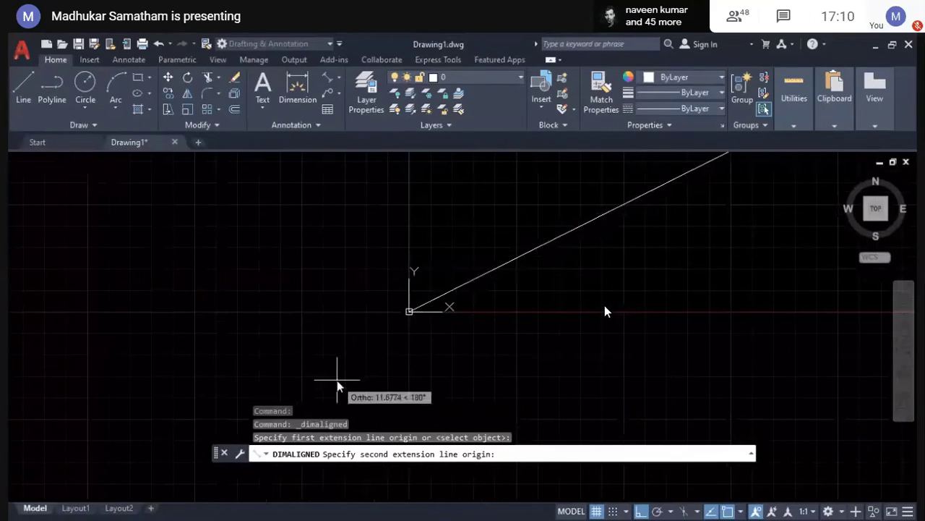
{"action": "left_click", "coordinate": [408, 312]}
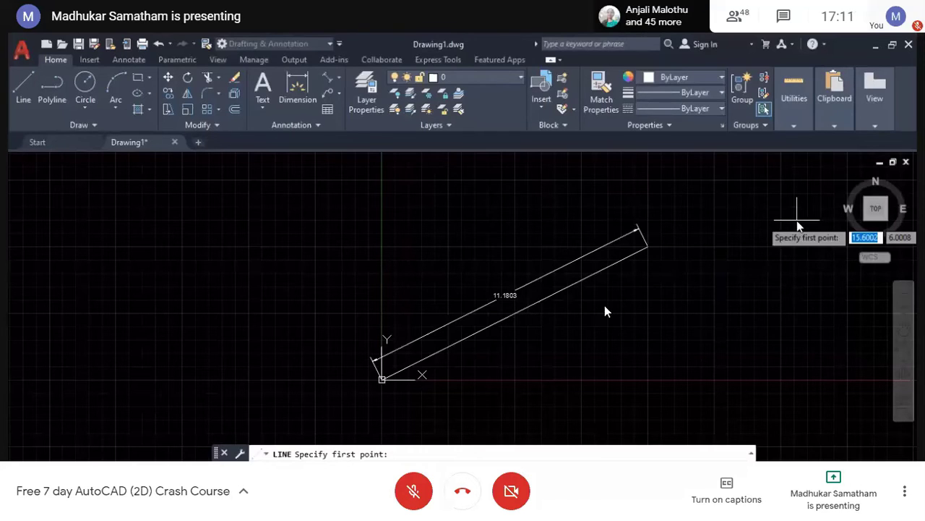
Step: Draw a line from 10,10 with a length of 11.1803 at an angle of 45°, and end the Line command
{"action": "type", "text": "1"}
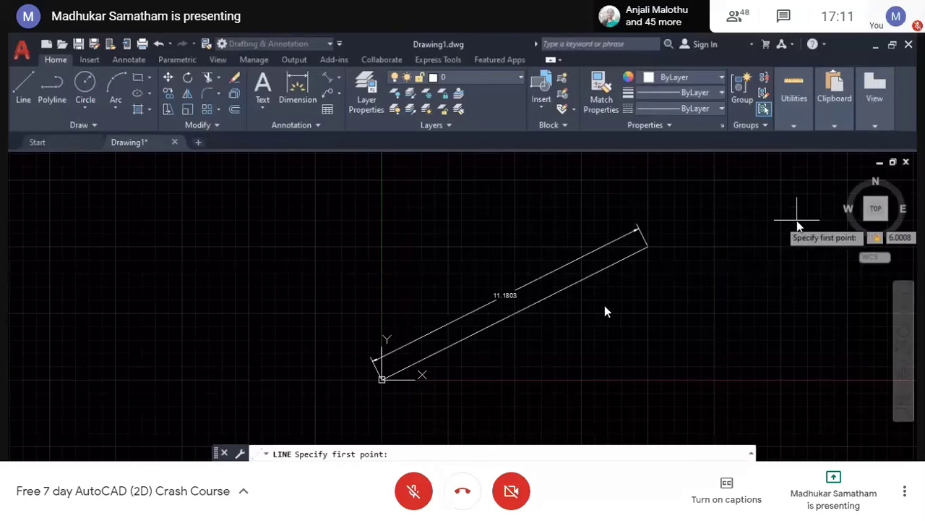
{"action": "type", "text": "0,10"}
{"action": "key", "text": "Return"}
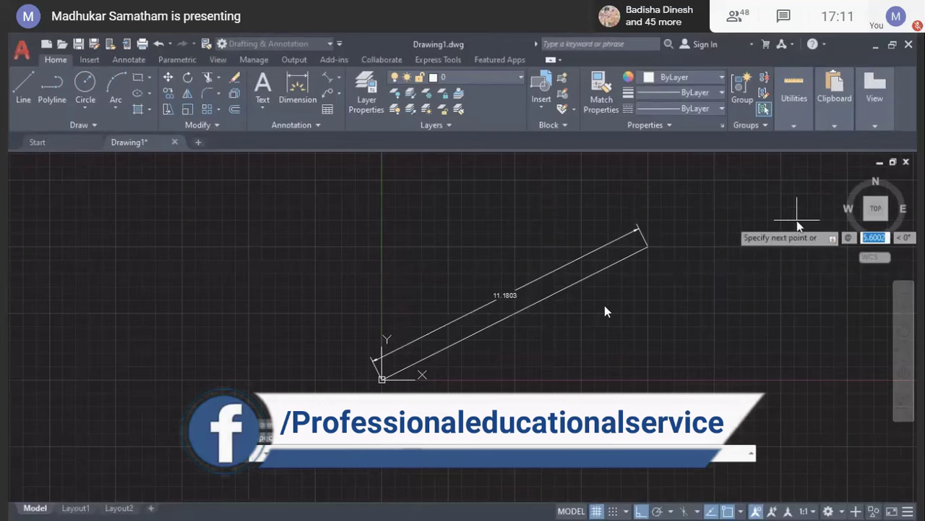
{"action": "type", "text": "11.180"}
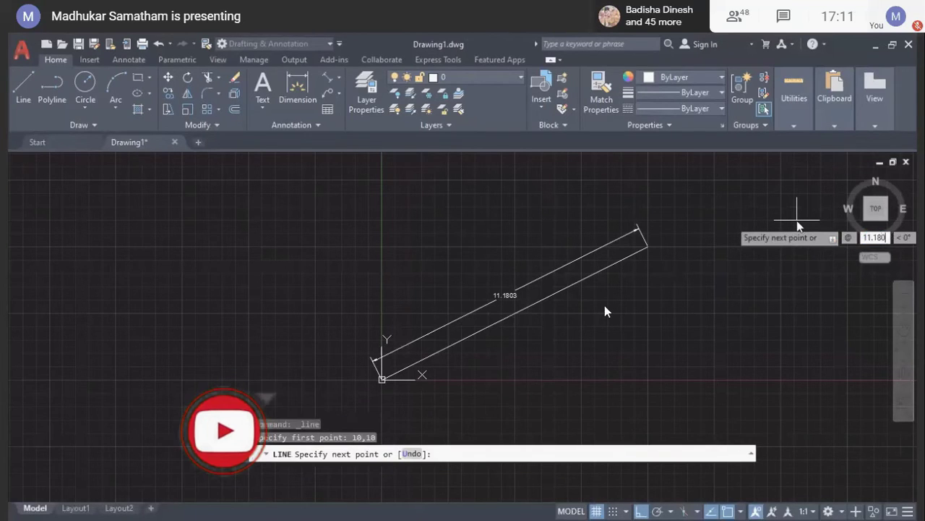
{"action": "type", "text": "3"}
{"action": "key", "text": "Tab"}
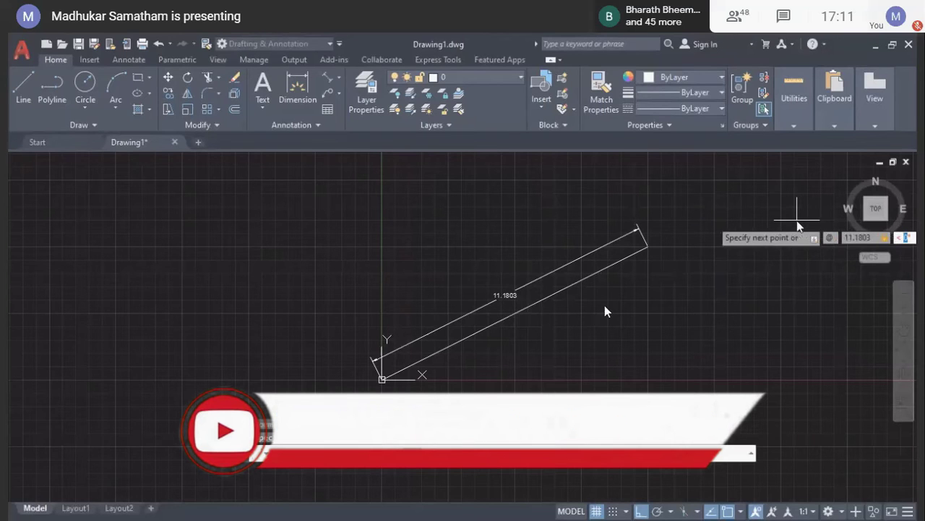
{"action": "type", "text": "45"}
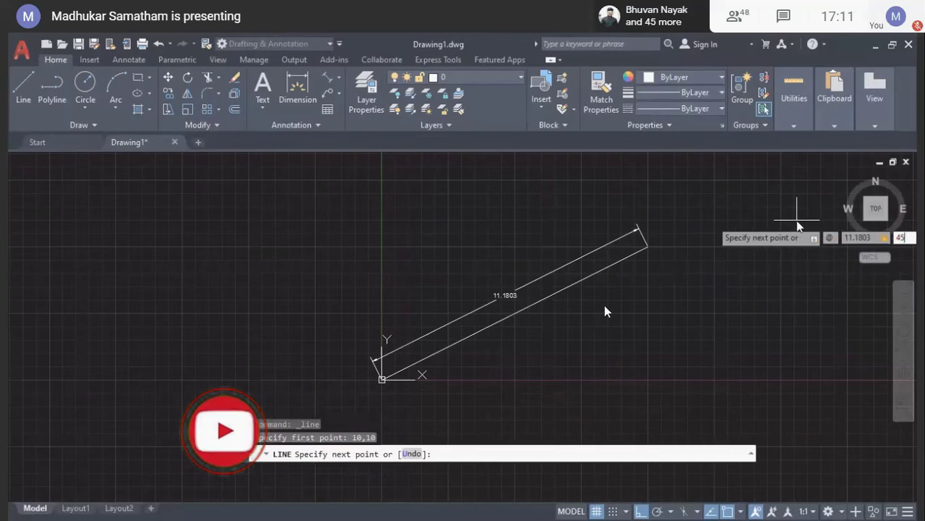
{"action": "key", "text": "Return"}
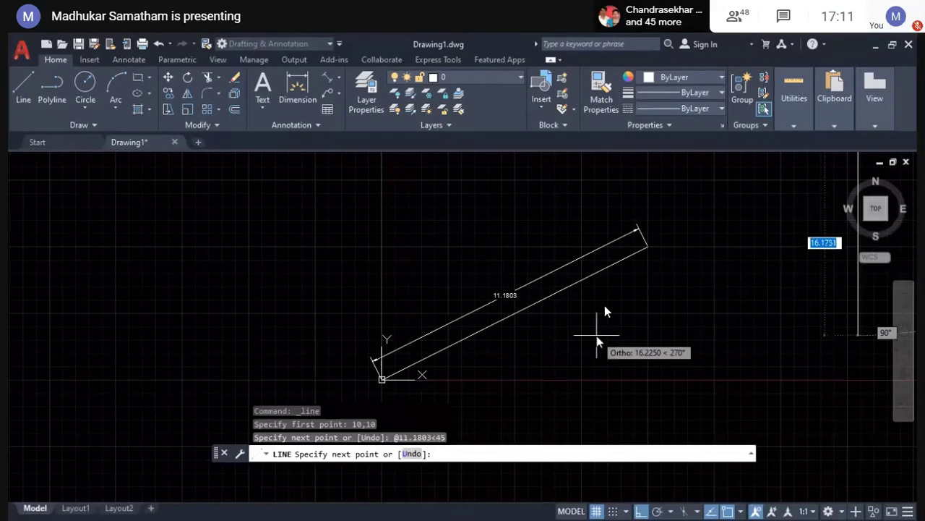
{"action": "scroll", "coordinate": [597, 335], "scroll_direction": "up", "scroll_amount": 2}
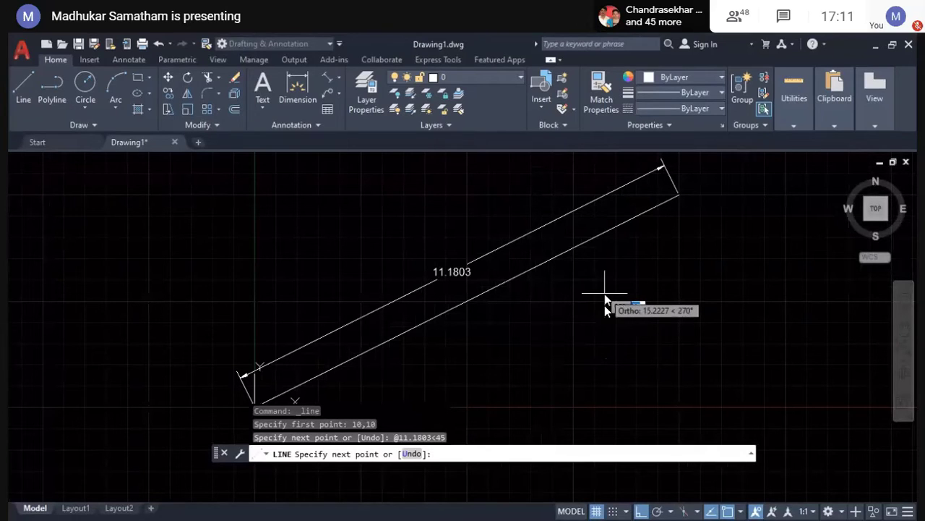
{"action": "key", "text": "Escape"}
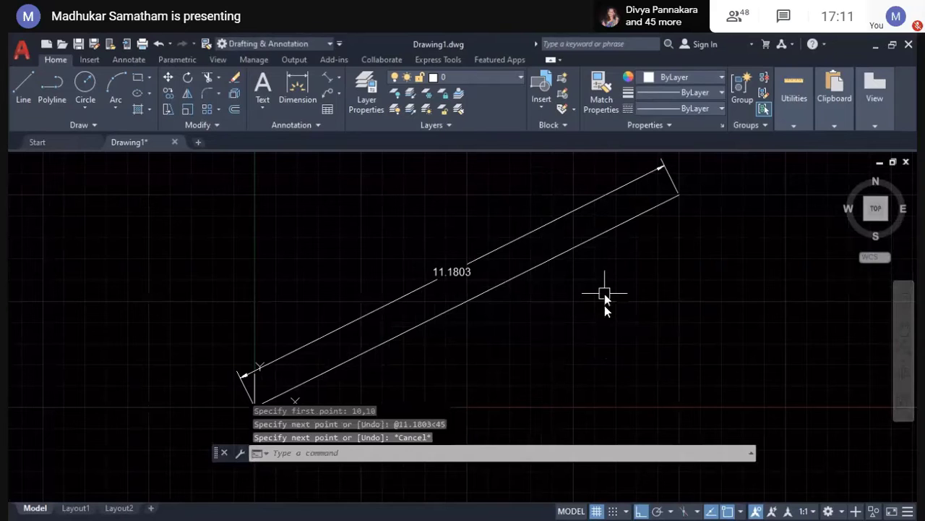
{"action": "type", "text": "L"}
{"action": "key", "text": "Return"}
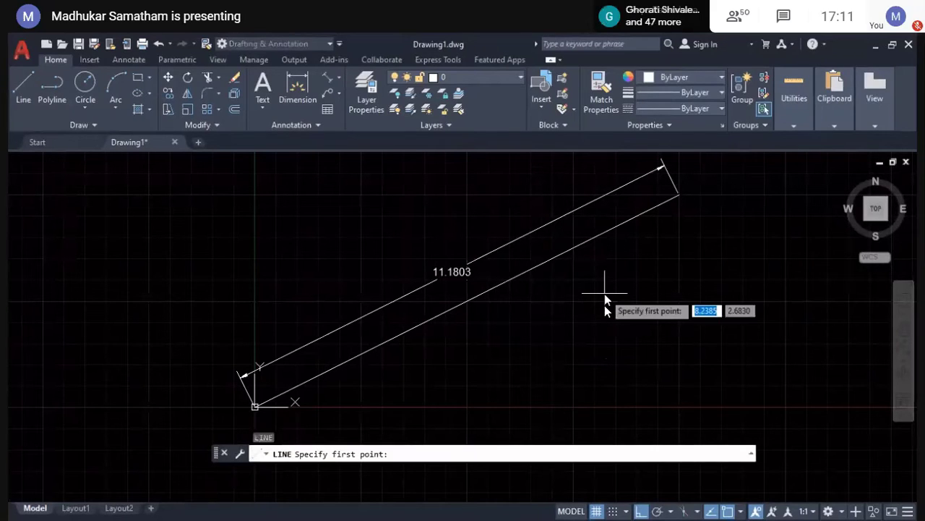
{"action": "type", "text": "10,10"}
{"action": "key", "text": "Return"}
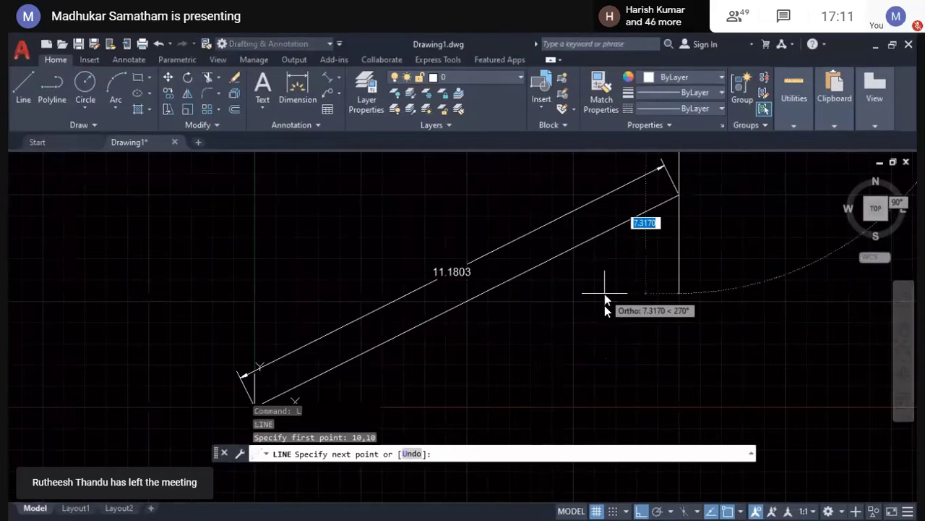
{"action": "key", "text": "Escape"}
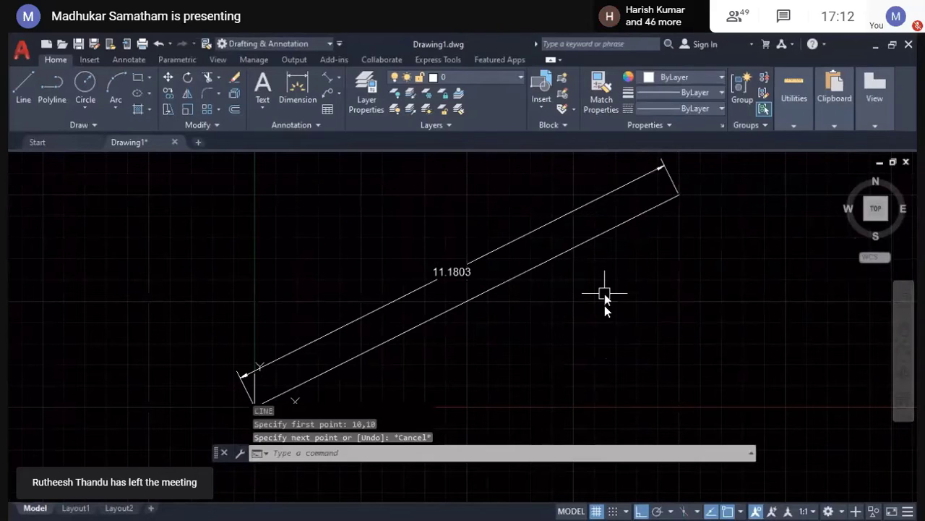
Step: Draw a line from 2,2 with a length of 11.1803 at an angle of 45°, and end the Line command
{"action": "key", "text": "Return"}
{"action": "type", "text": "2,2"}
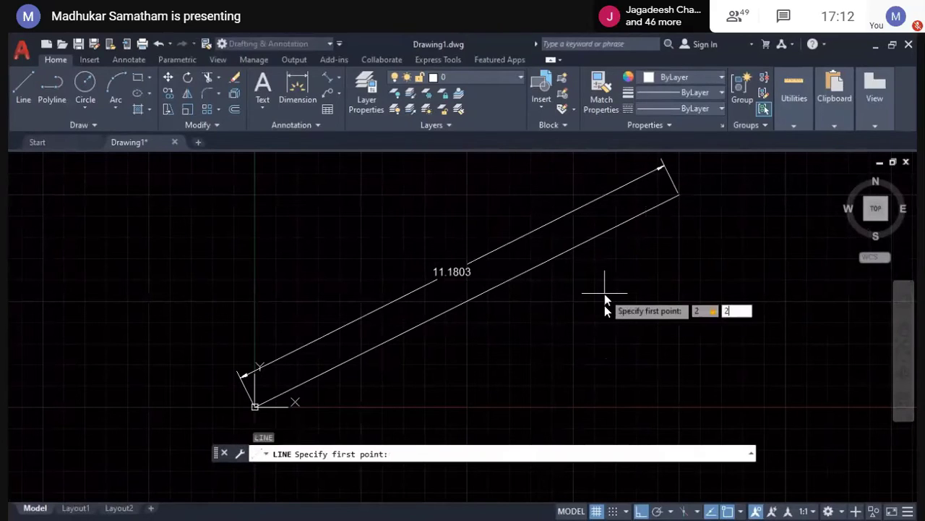
{"action": "key", "text": "Return"}
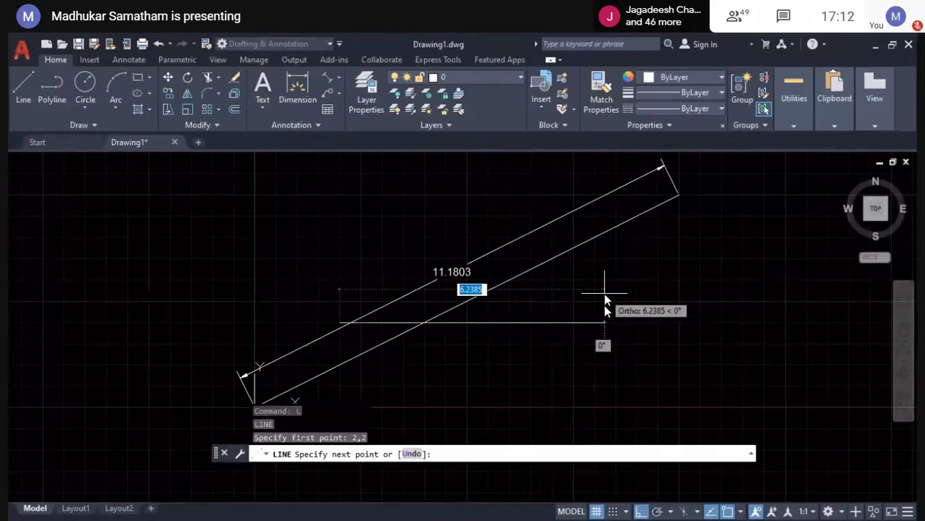
{"action": "key", "text": "F8"}
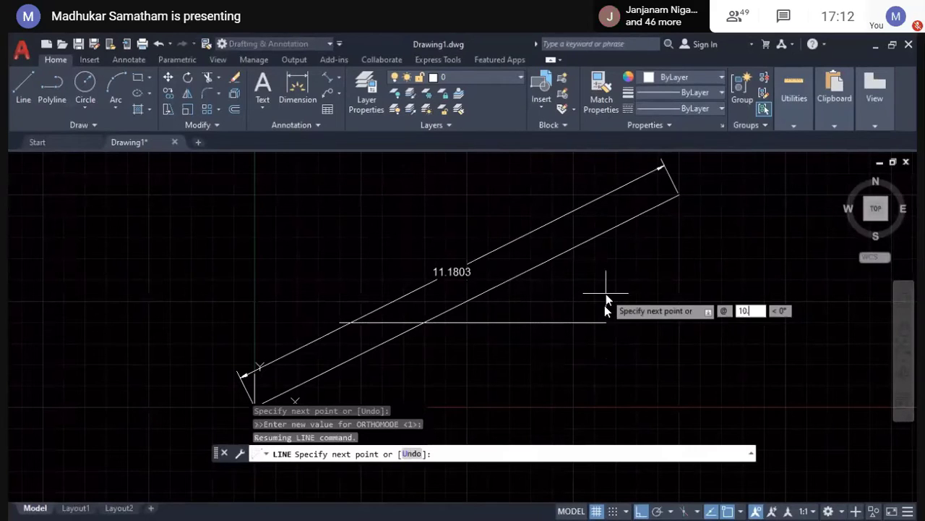
{"action": "key", "text": "BackSpace"}
{"action": "type", "text": "1.1"}
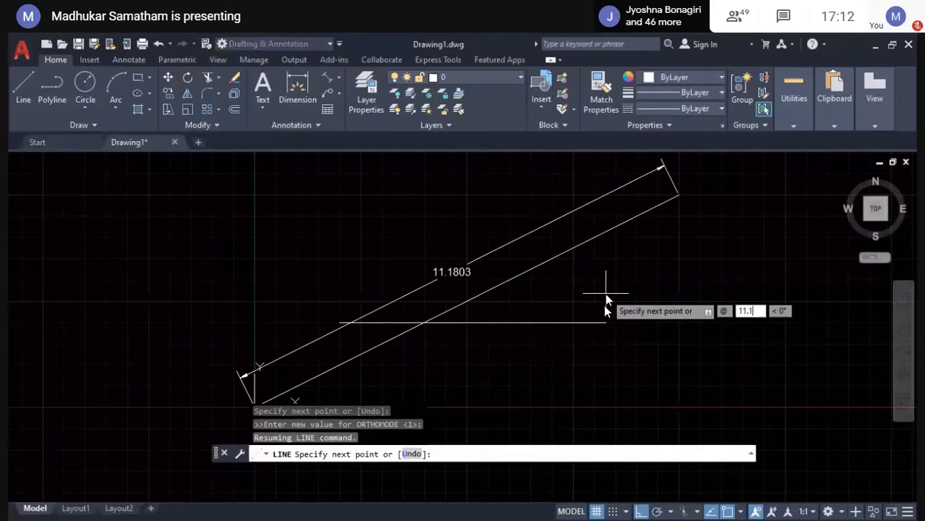
{"action": "type", "text": "803"}
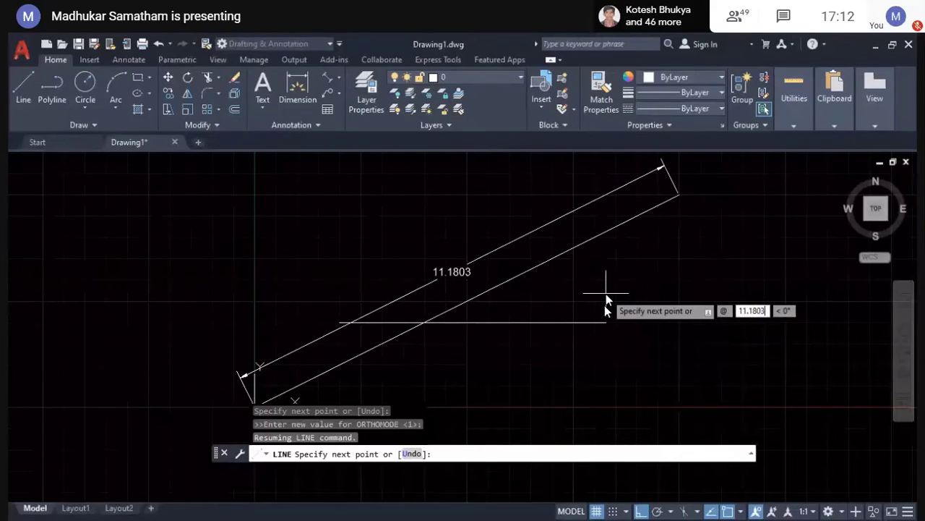
{"action": "key", "text": "Tab"}
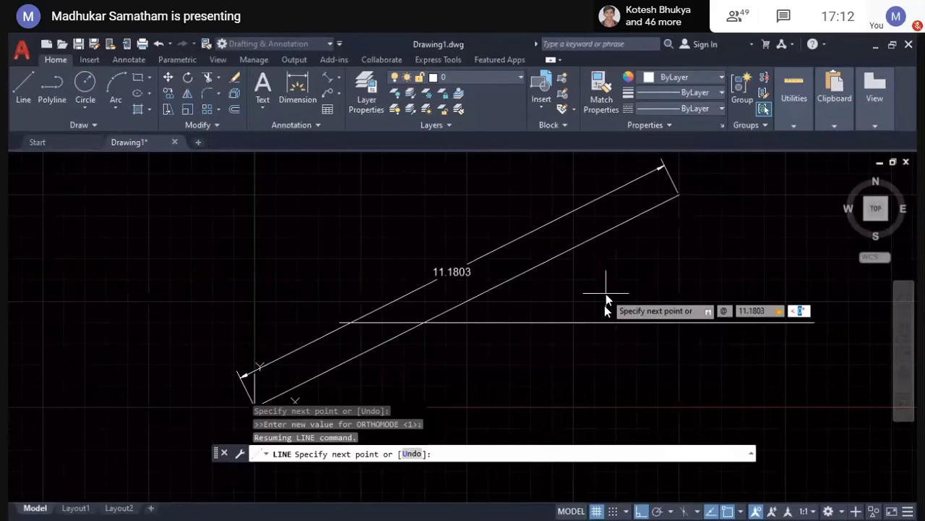
{"action": "type", "text": "45"}
{"action": "key", "text": "Return"}
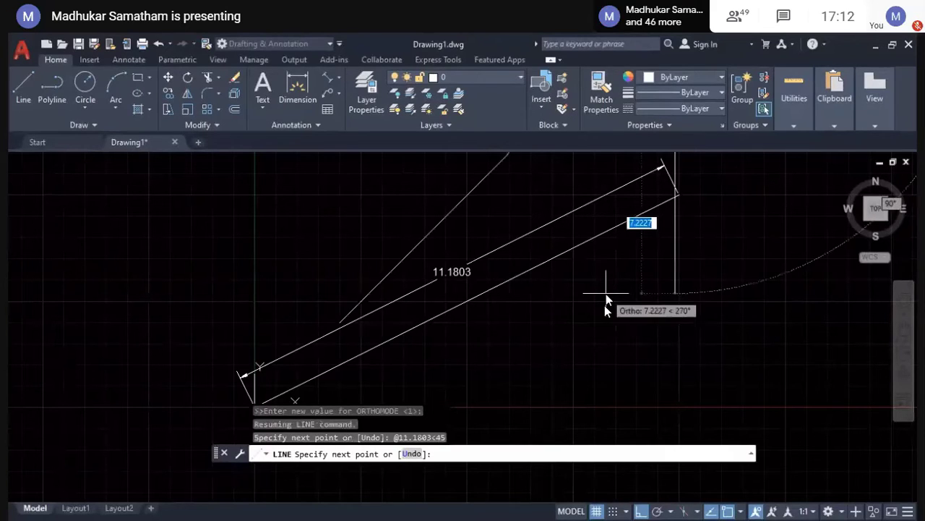
{"action": "key", "text": "Return"}
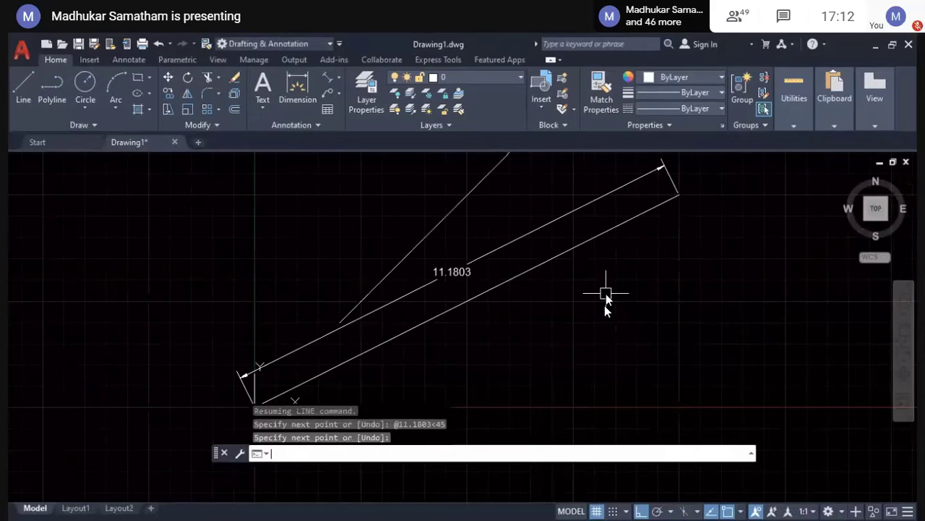
{"action": "key", "text": "Escape"}
Step: Erase the farther 45° line segment, the one starting at 10,10
{"action": "scroll", "coordinate": [570, 289], "scroll_direction": "up", "scroll_amount": 4}
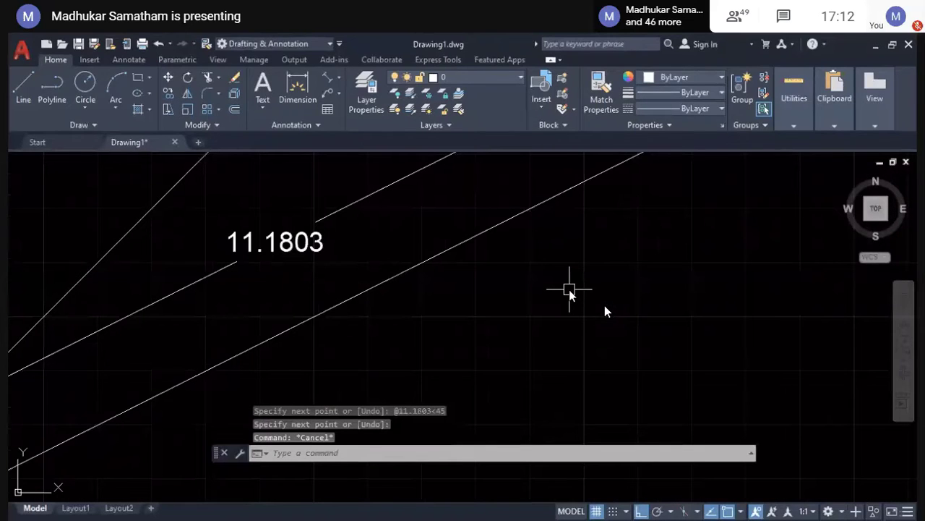
{"action": "scroll", "coordinate": [569, 290], "scroll_direction": "down", "scroll_amount": 5}
{"action": "scroll", "coordinate": [527, 284], "scroll_direction": "down", "scroll_amount": 3}
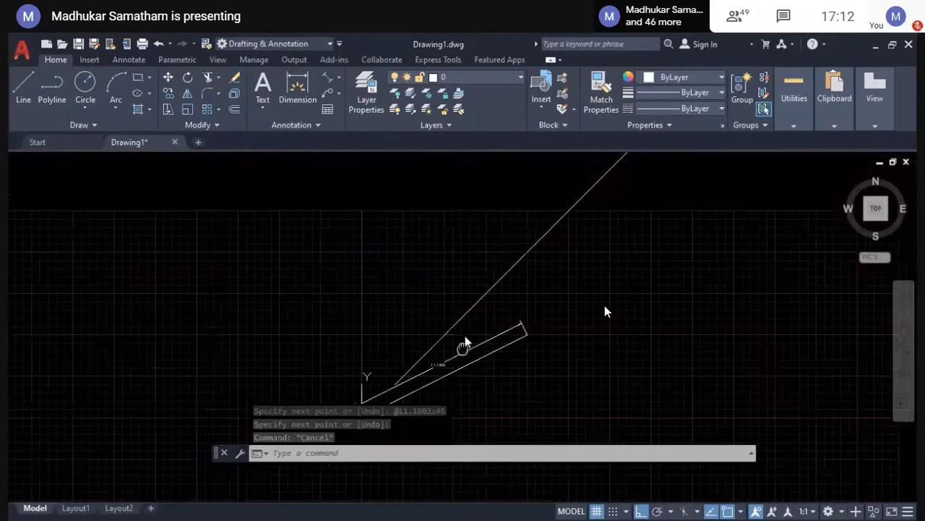
{"action": "scroll", "coordinate": [511, 256], "scroll_direction": "down", "scroll_amount": 1}
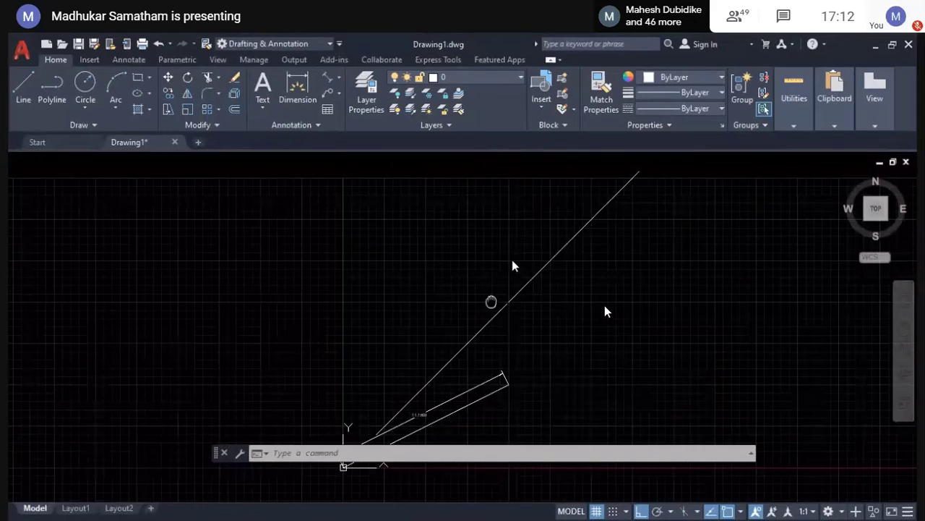
{"action": "scroll", "coordinate": [491, 302], "scroll_direction": "down", "scroll_amount": 2}
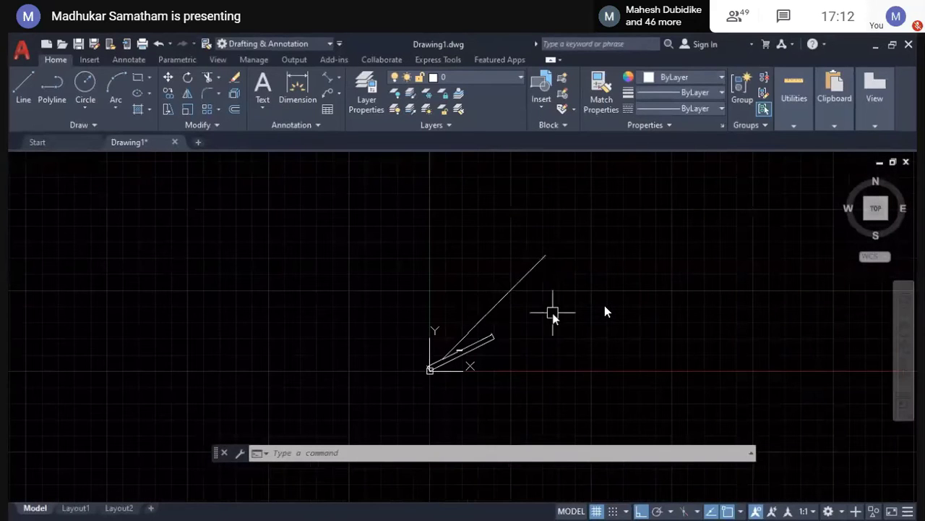
{"action": "left_click", "coordinate": [520, 282]}
{"action": "left_click", "coordinate": [520, 371]}
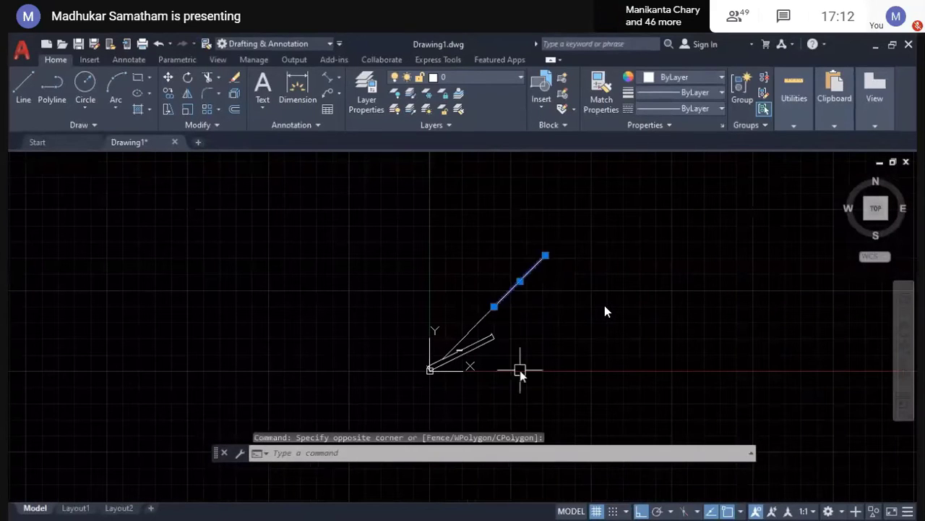
{"action": "key", "text": "Delete"}
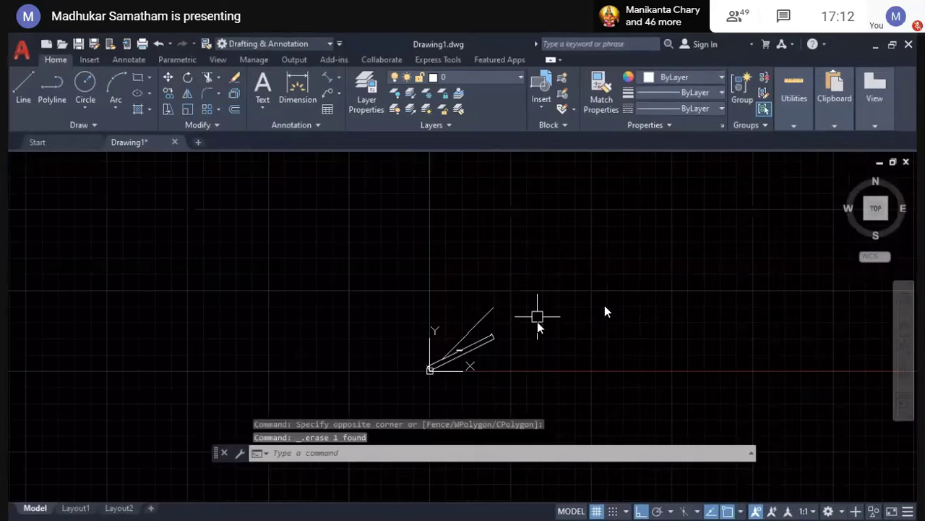
Step: Start a polyline in the empty drawing area and, with Ortho off, draw its first sloping segment about 3.71 units long at about 37°
{"action": "scroll", "coordinate": [460, 354], "scroll_direction": "up", "scroll_amount": 3}
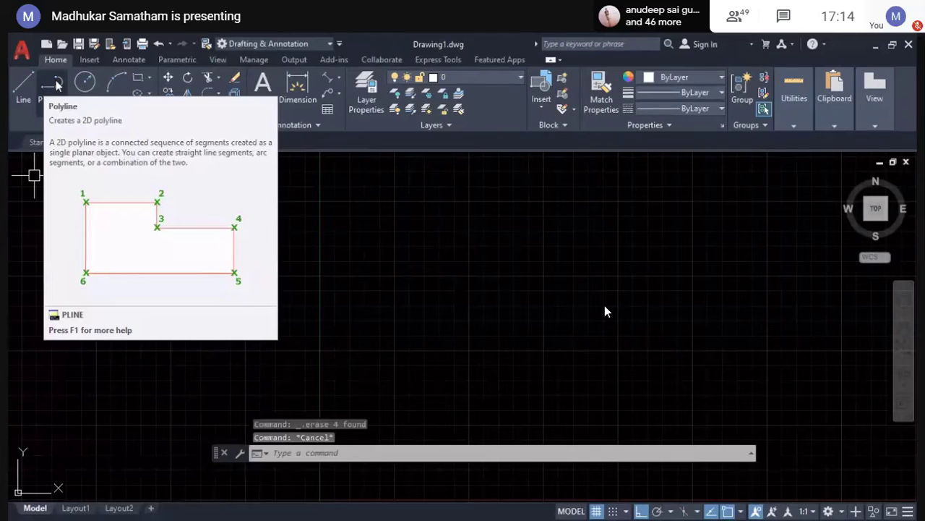
{"action": "type", "text": "p"}
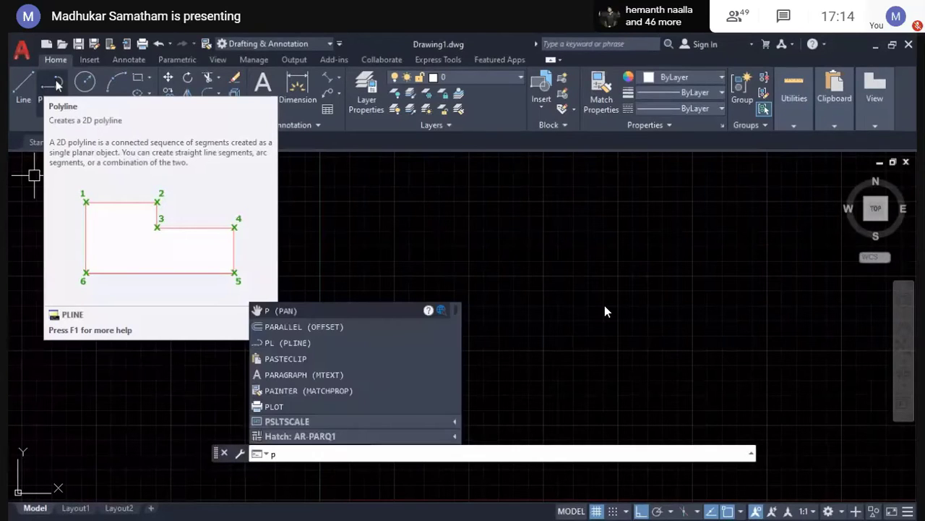
{"action": "type", "text": "l"}
{"action": "key", "text": "Return"}
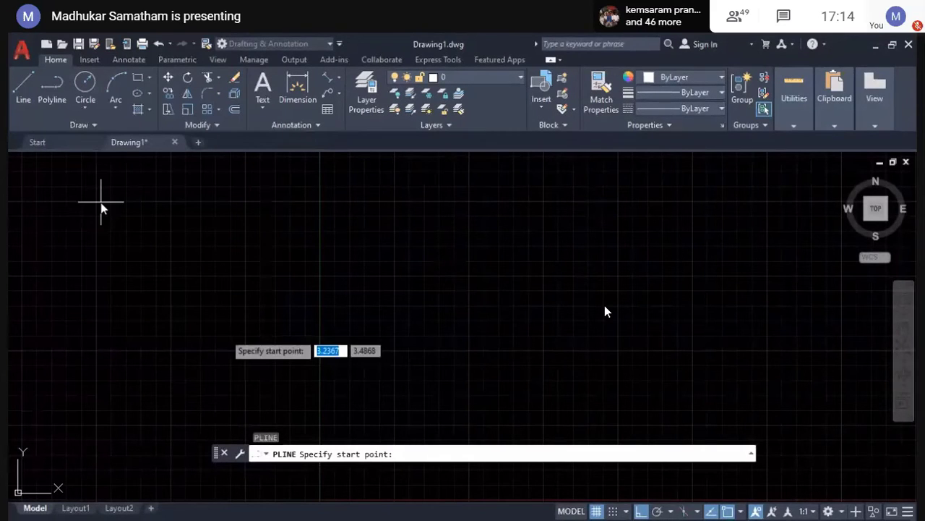
{"action": "left_click", "coordinate": [400, 379]}
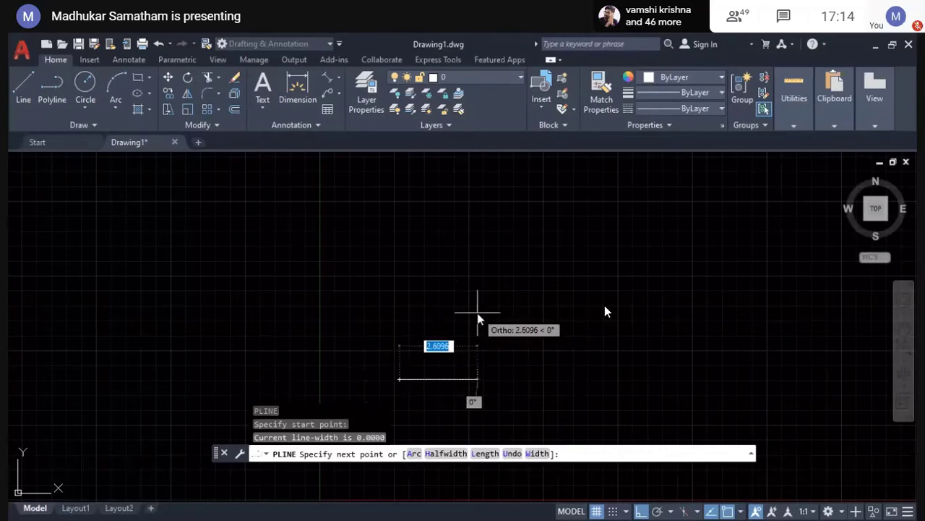
{"action": "key", "text": "F8"}
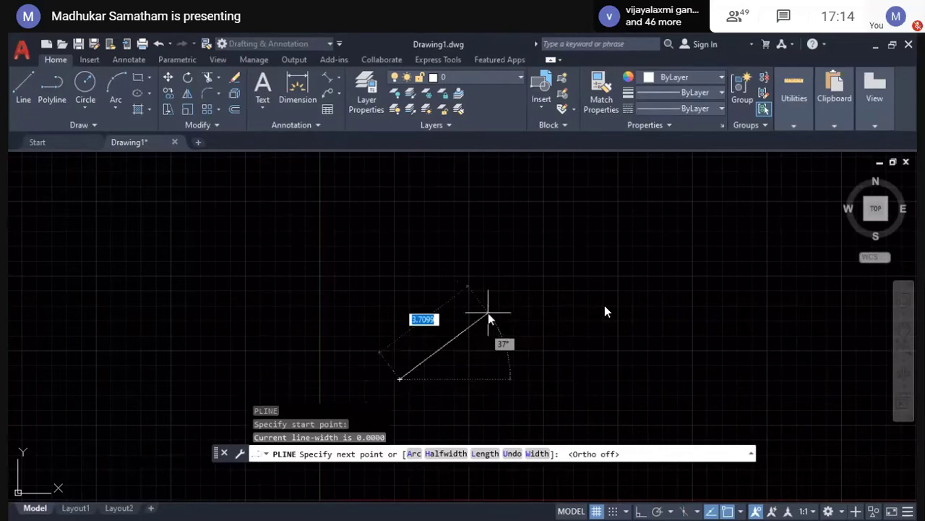
{"action": "left_click", "coordinate": [488, 313]}
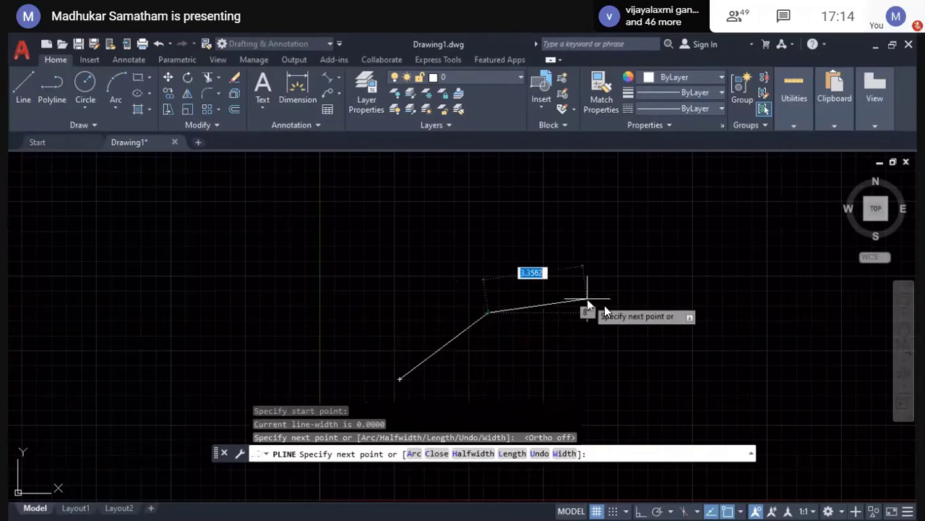
Step: Try to continue the polyline with an arc segment of radius 10, entering 180 for the arc's endpoint
{"action": "type", "text": "a"}
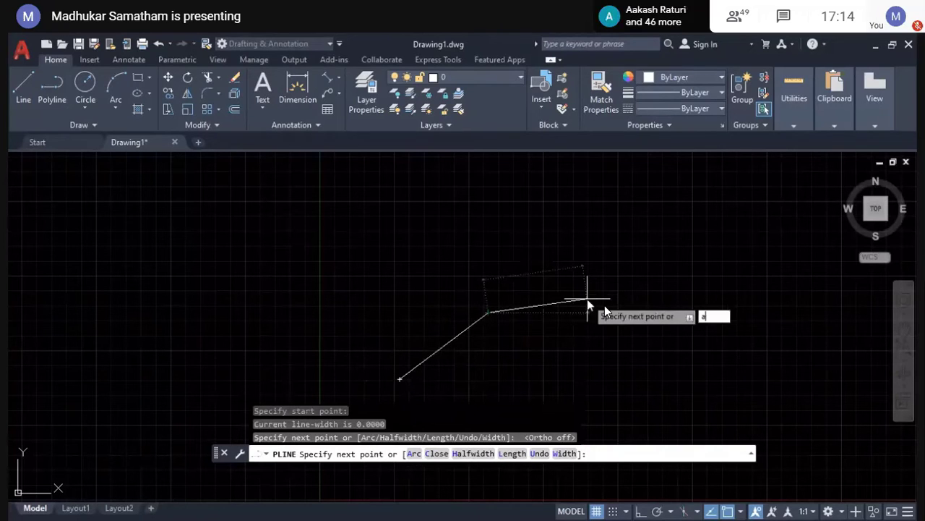
{"action": "key", "text": "Return"}
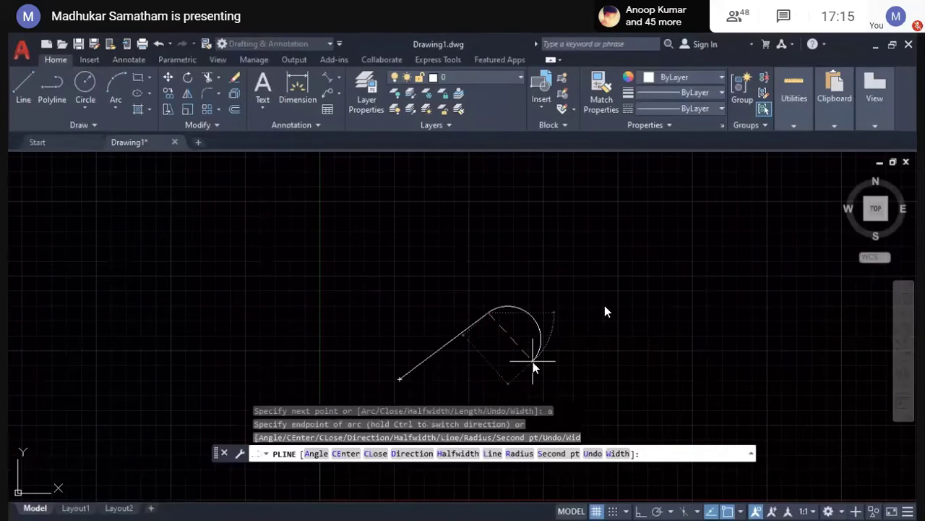
{"action": "type", "text": "r"}
{"action": "key", "text": "Return"}
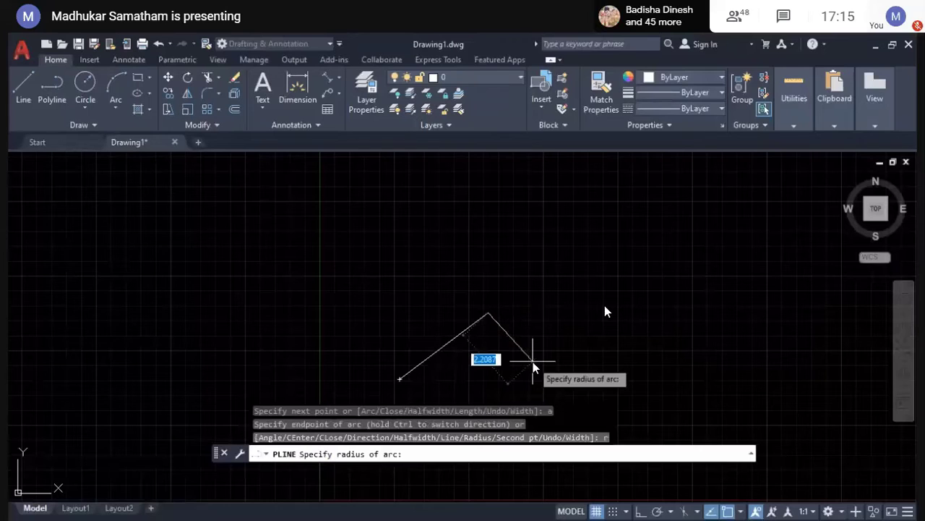
{"action": "type", "text": "10"}
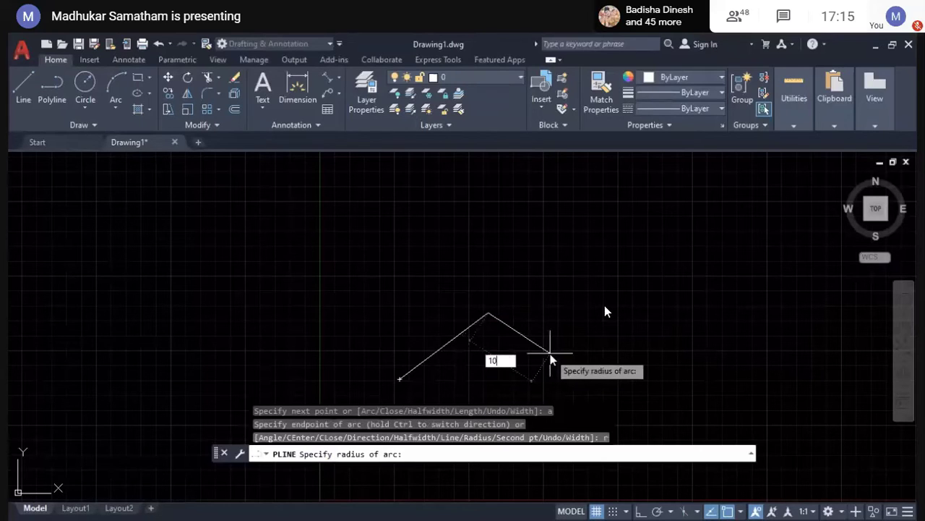
{"action": "key", "text": "Return"}
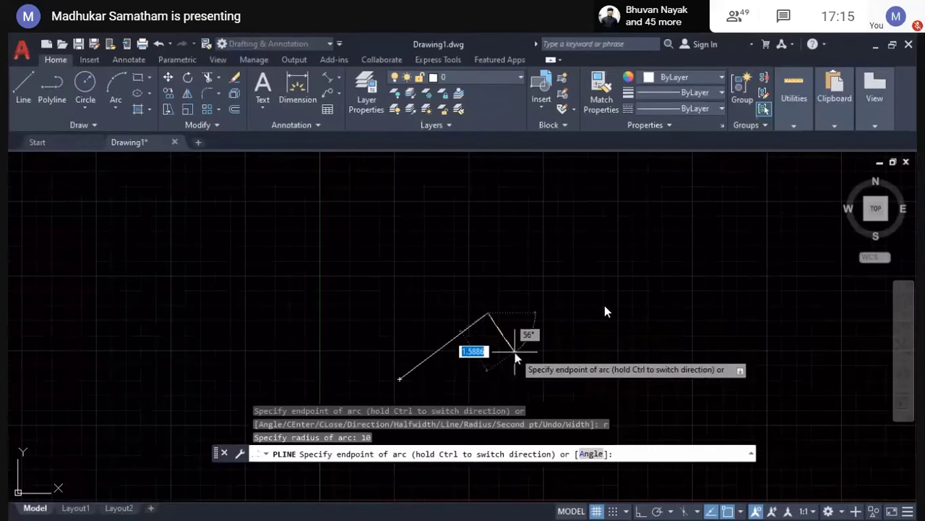
{"action": "type", "text": "180"}
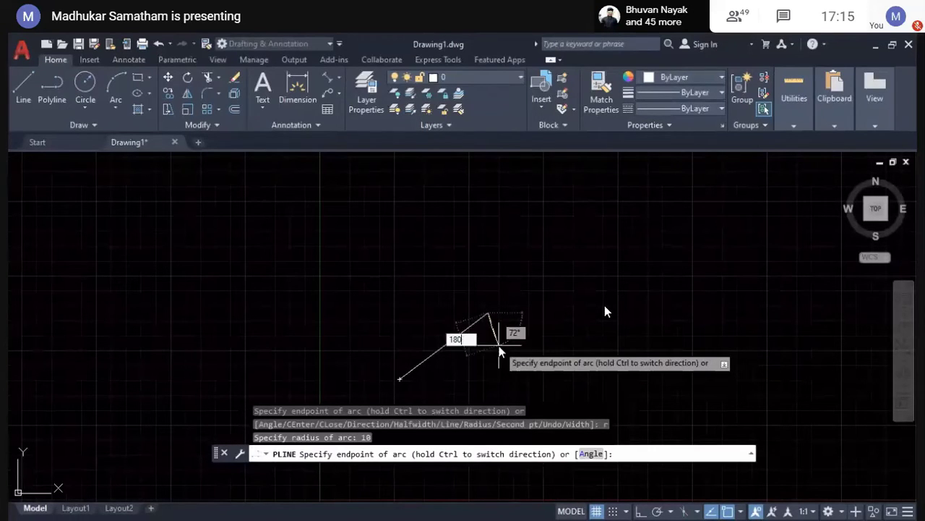
{"action": "key", "text": "BackSpace"}
{"action": "key", "text": "BackSpace"}
{"action": "key", "text": "BackSpace"}
{"action": "type", "text": "180"}
{"action": "key", "text": "Return"}
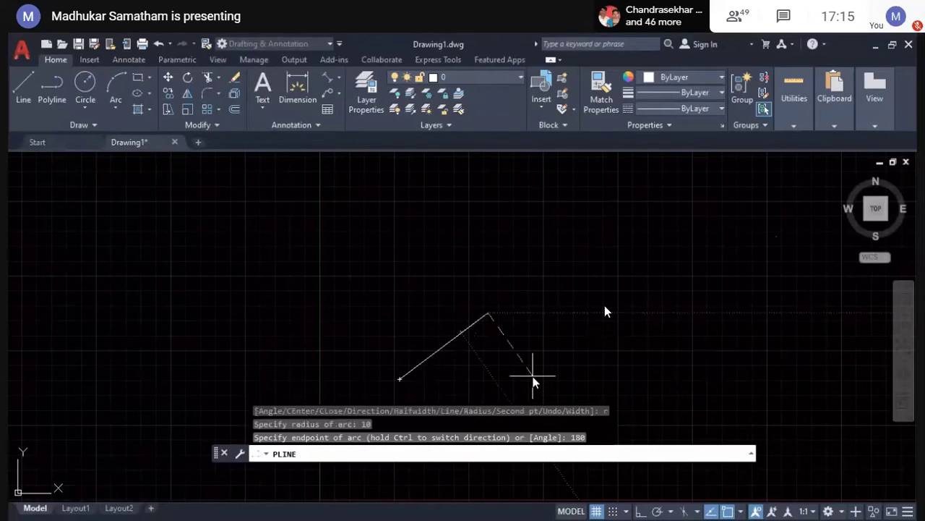
{"action": "scroll", "coordinate": [520, 339], "scroll_direction": "up", "scroll_amount": 4}
{"action": "scroll", "coordinate": [521, 336], "scroll_direction": "up", "scroll_amount": 3}
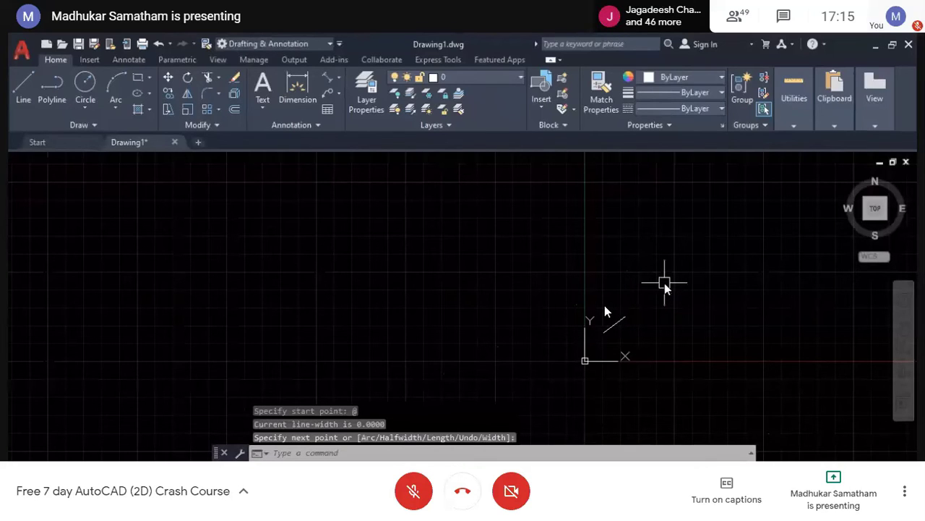
Step: Deselect the objects, erase all the drawn lines and arcs together, and zoom to the drawing extents
{"action": "mouse_move", "coordinate": [606, 311]}
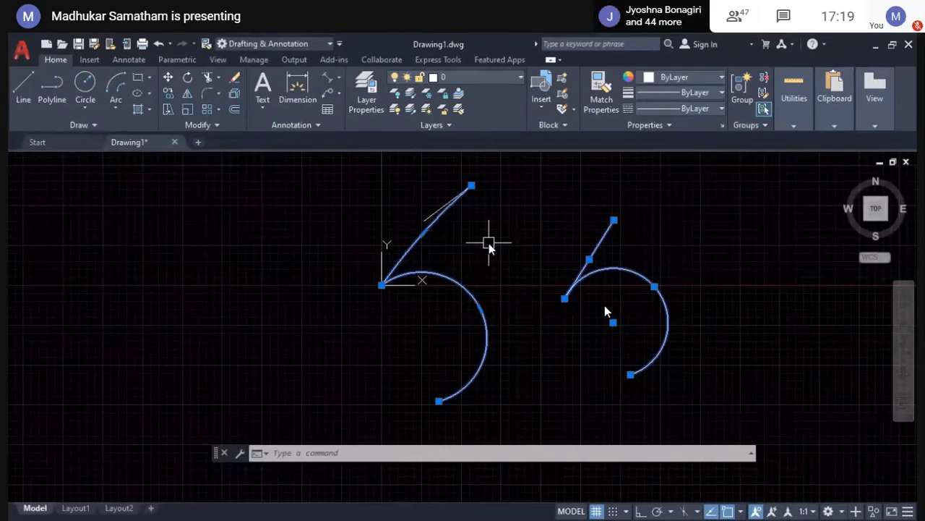
{"action": "key", "text": "Escape"}
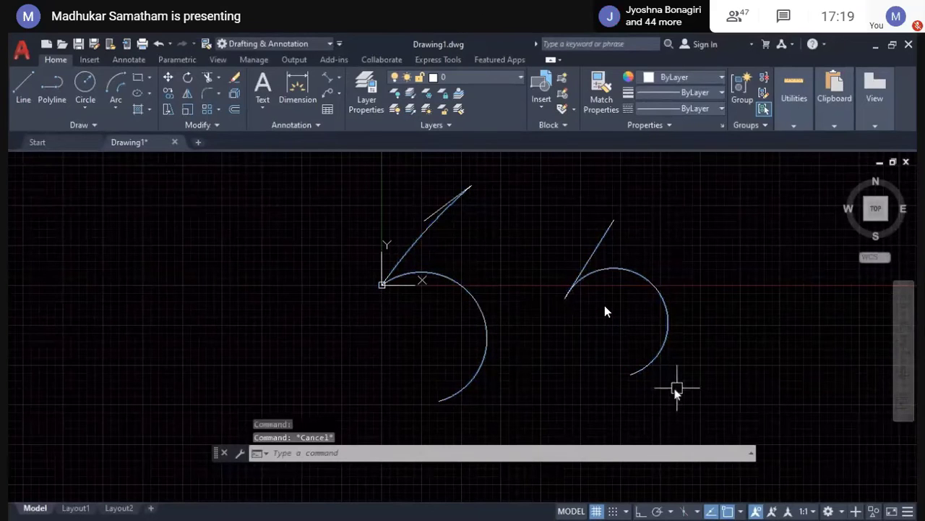
{"action": "left_click", "coordinate": [710, 397]}
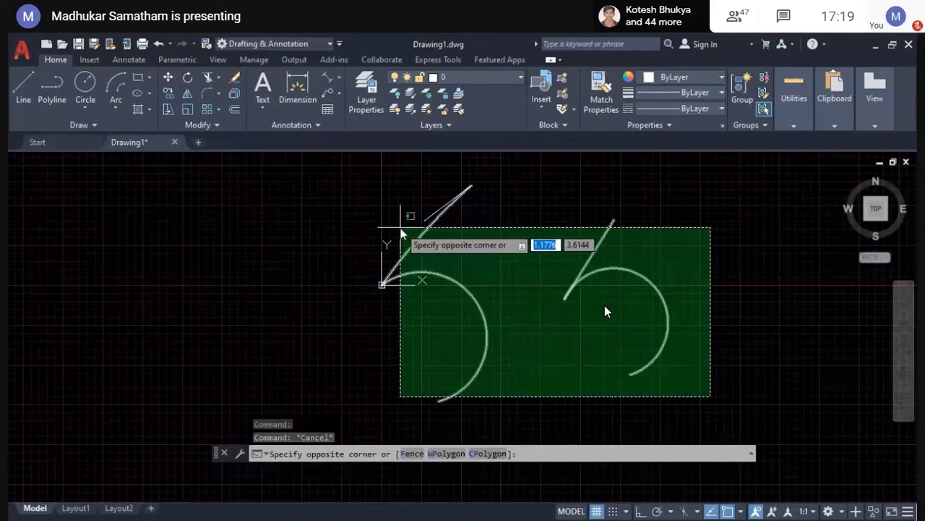
{"action": "left_click", "coordinate": [400, 228]}
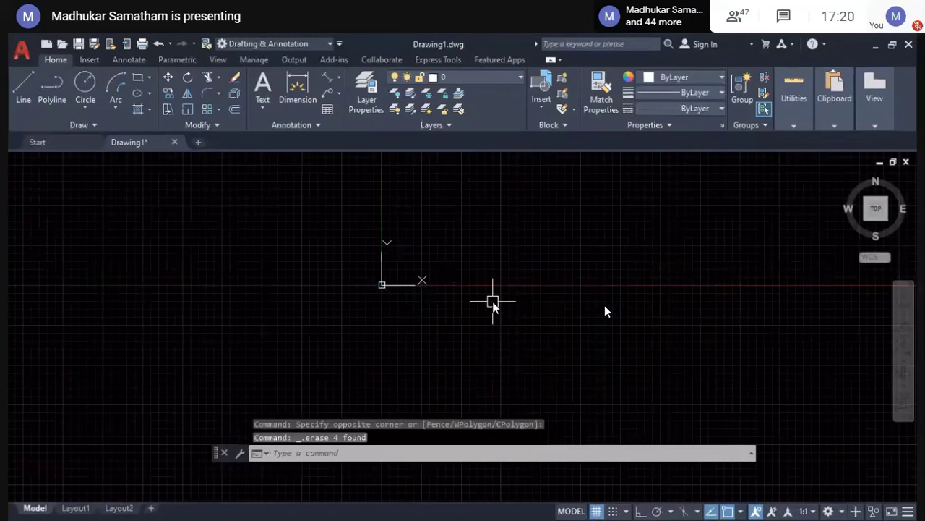
{"action": "type", "text": "z"}
{"action": "key", "text": "Return"}
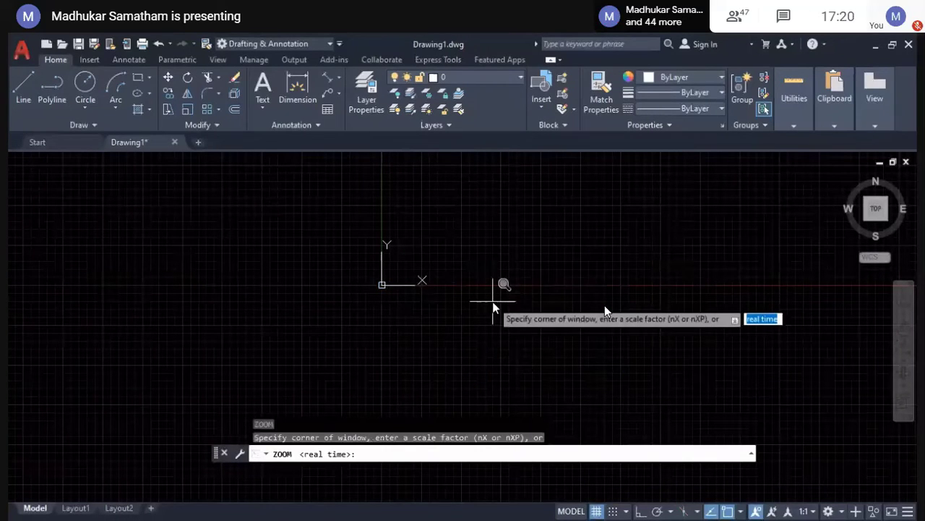
{"action": "type", "text": "e"}
{"action": "key", "text": "Return"}
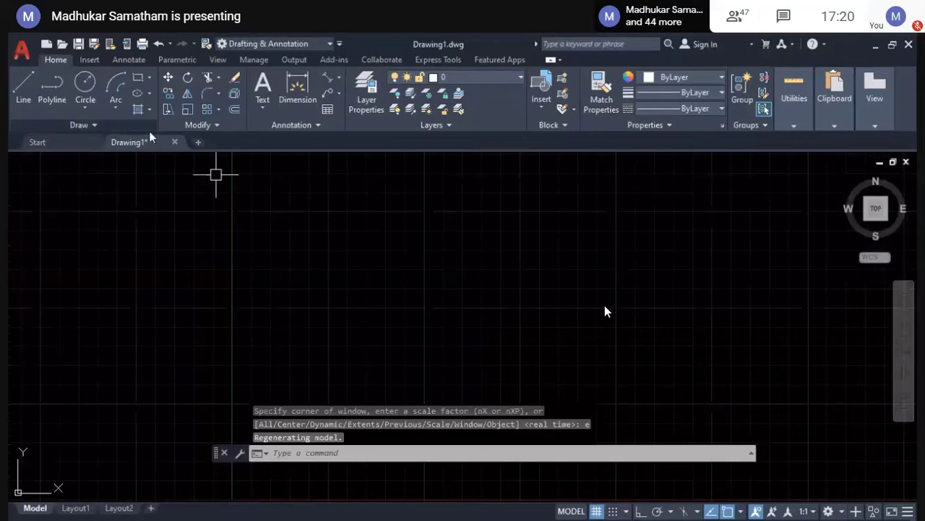
Step: Draw a circle by centre and radius in the middle of the drawing area, with a radius of 5
{"action": "left_click", "coordinate": [85, 110]}
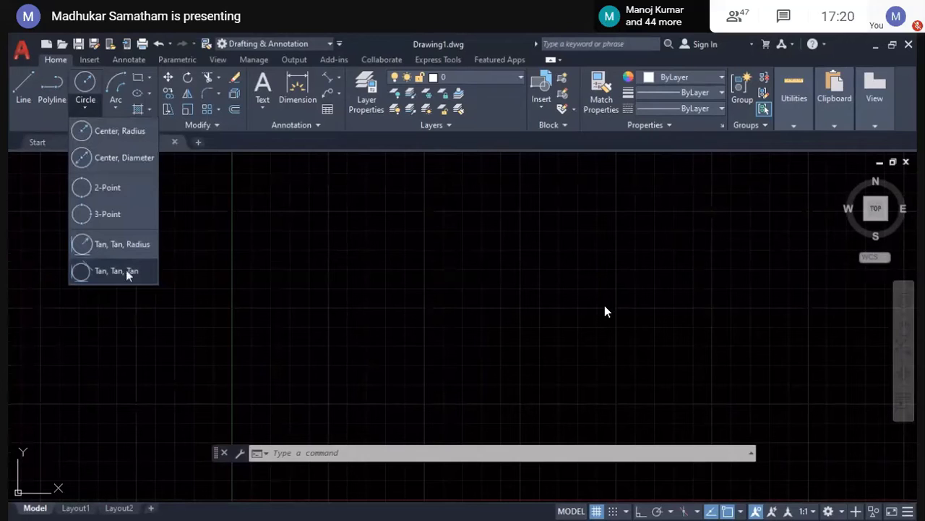
{"action": "left_click", "coordinate": [116, 138]}
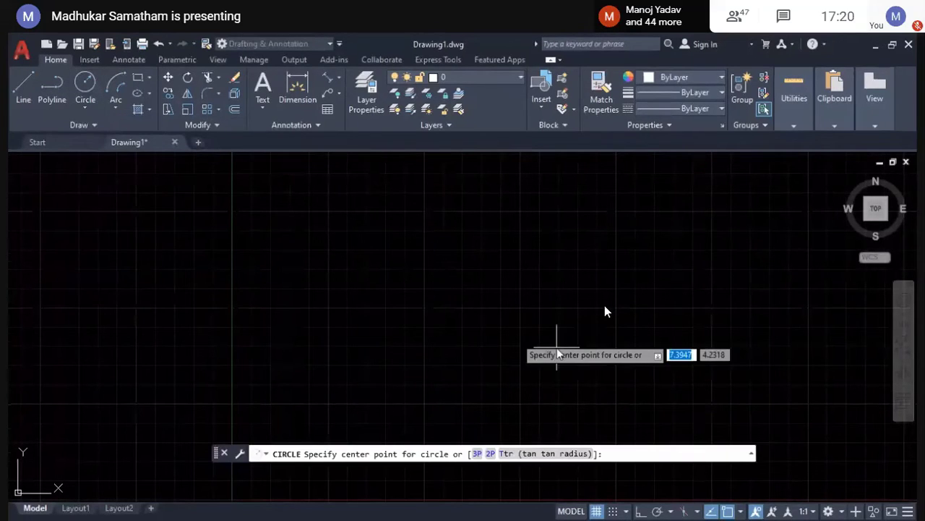
{"action": "left_click", "coordinate": [457, 354]}
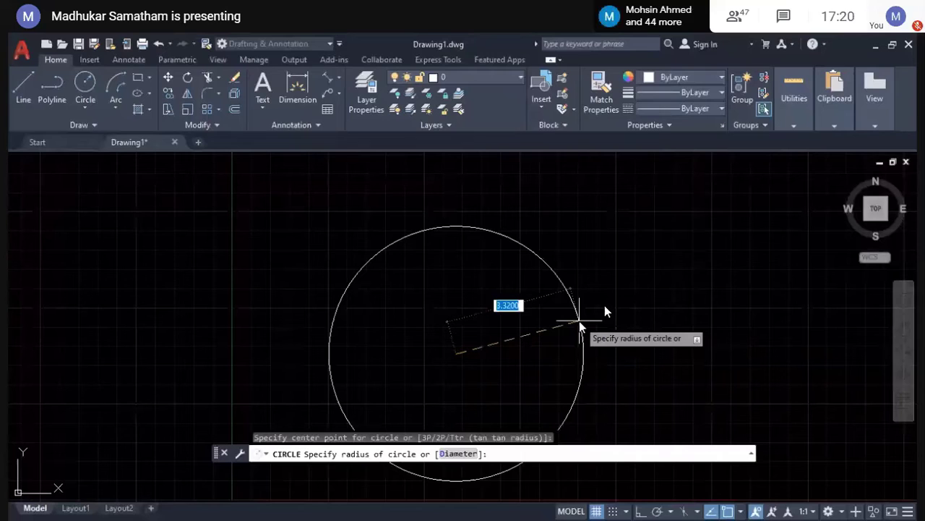
{"action": "type", "text": "5"}
{"action": "key", "text": "Return"}
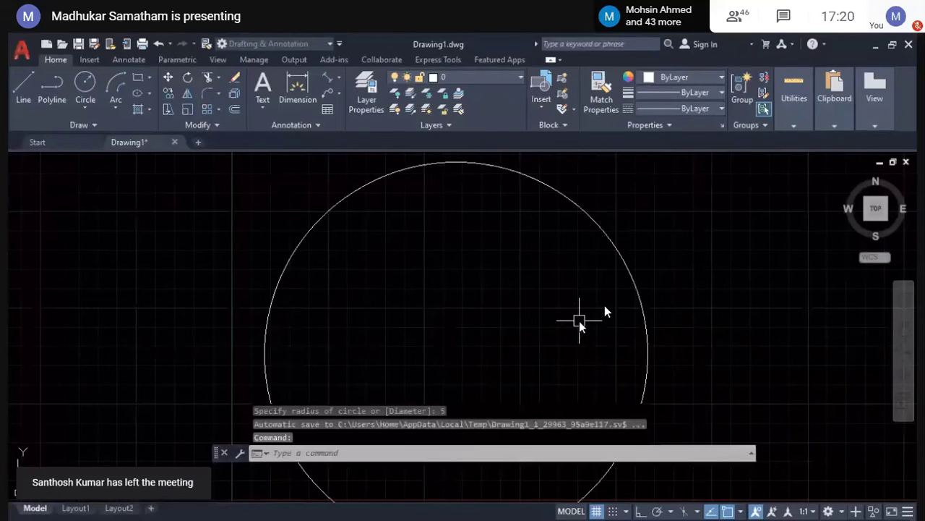
Step: Draw a concentric circle by centre and diameter at the existing circle's centre, with a diameter of 5
{"action": "scroll", "coordinate": [526, 347], "scroll_direction": "down", "scroll_amount": 2}
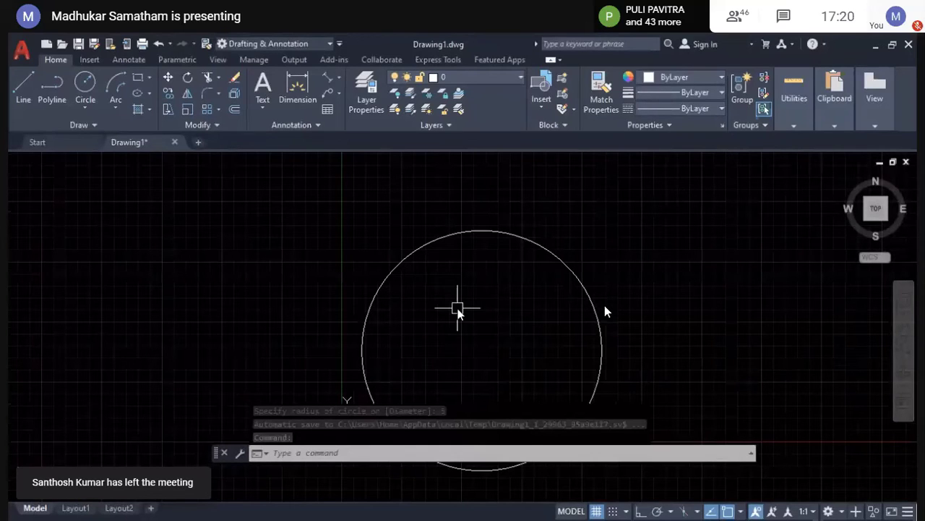
{"action": "left_click", "coordinate": [85, 107]}
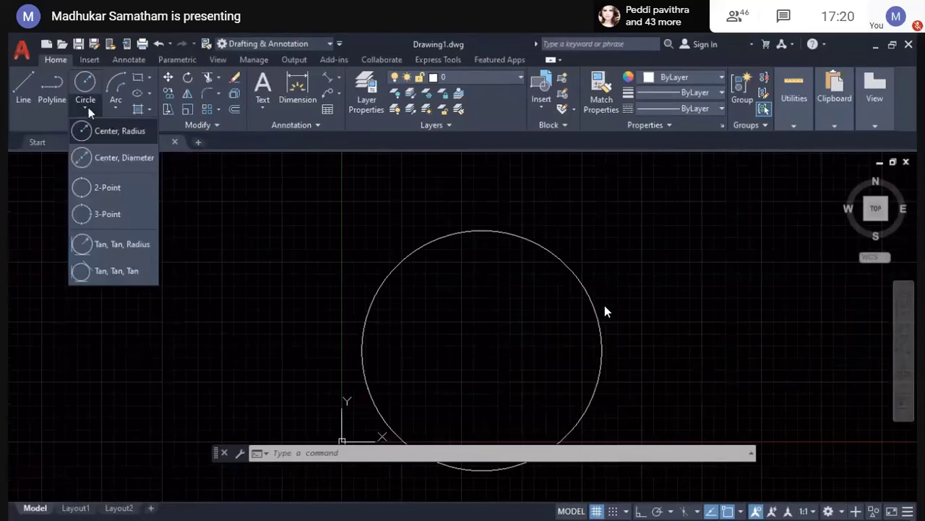
{"action": "left_click", "coordinate": [123, 157]}
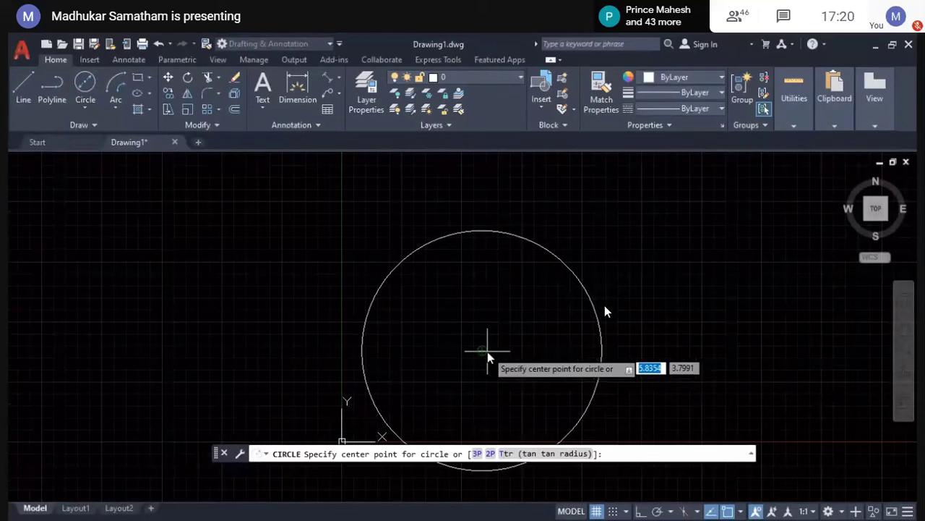
{"action": "left_click", "coordinate": [487, 352]}
{"action": "type", "text": "5"}
{"action": "key", "text": "Return"}
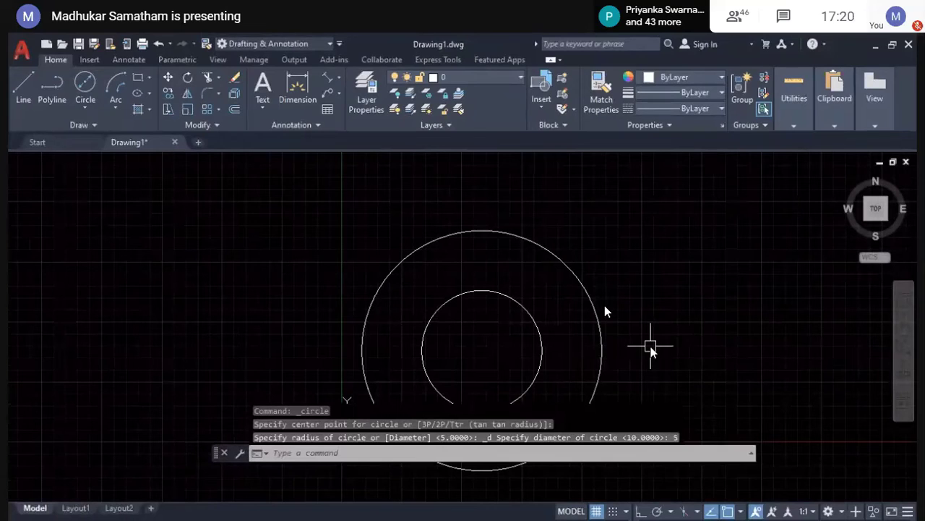
{"action": "left_click", "coordinate": [86, 107]}
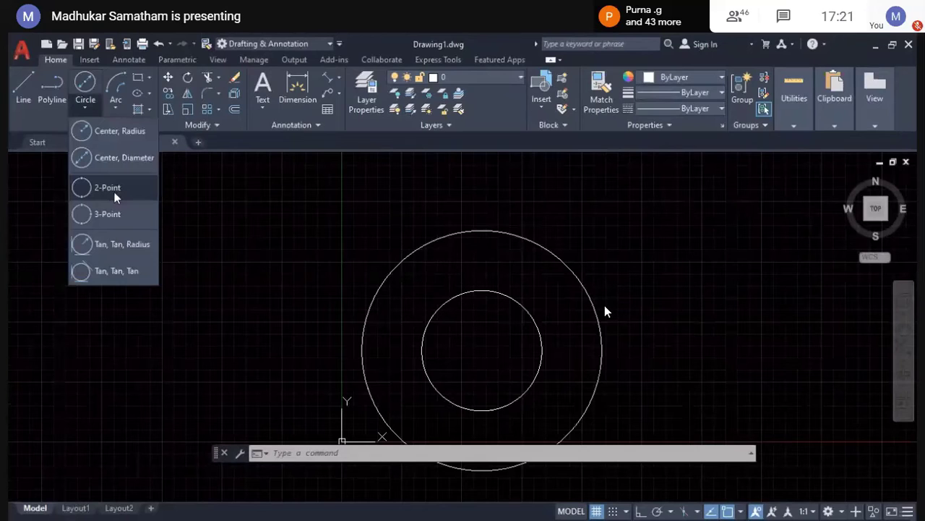
{"action": "scroll", "coordinate": [654, 341], "scroll_direction": "down", "scroll_amount": 2}
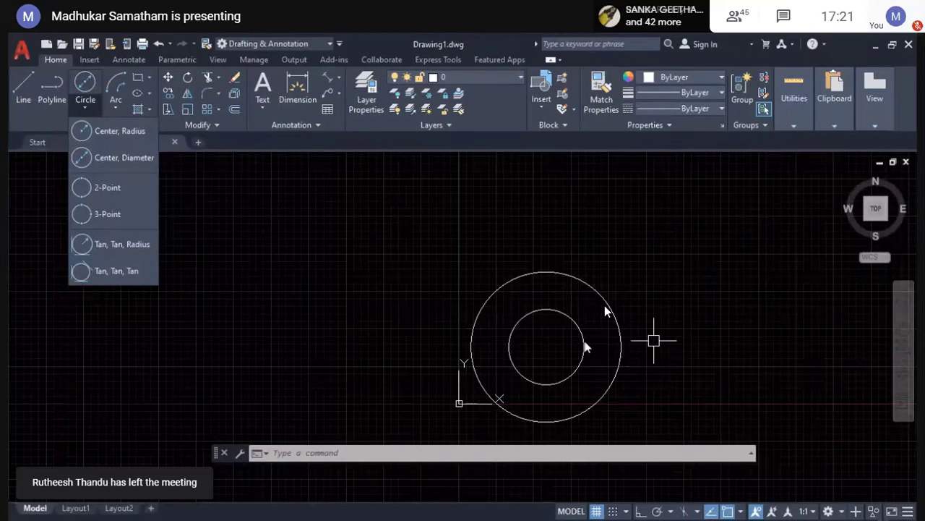
{"action": "left_click", "coordinate": [403, 321]}
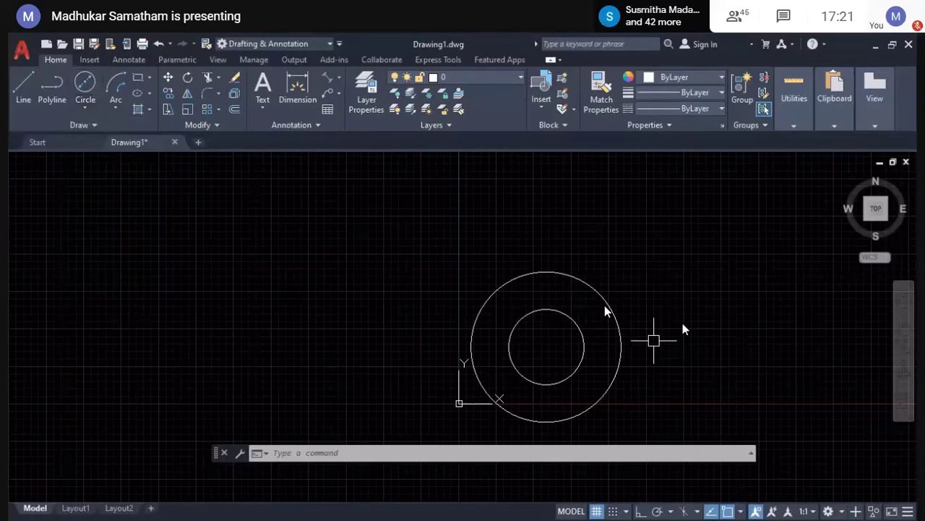
Step: Draw a separate circle with a radius of about 3.27, centred at about 20.3,4.7, east of the concentric circles
{"action": "key", "text": "Return"}
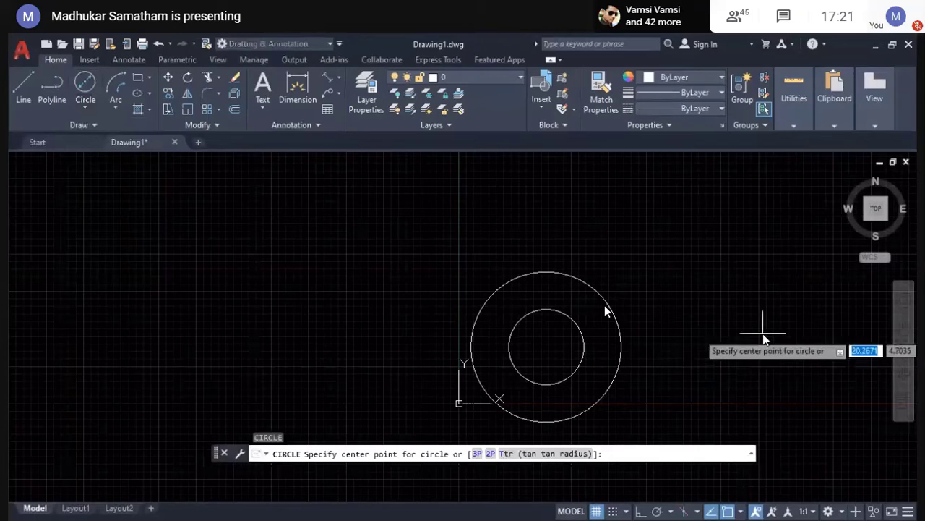
{"action": "left_click", "coordinate": [763, 333]}
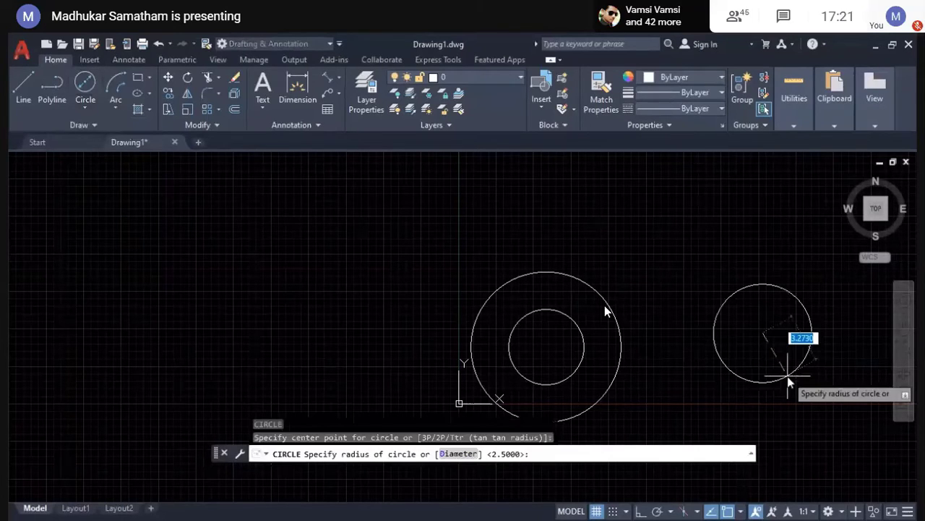
{"action": "left_click", "coordinate": [788, 376]}
{"action": "key", "text": "Escape"}
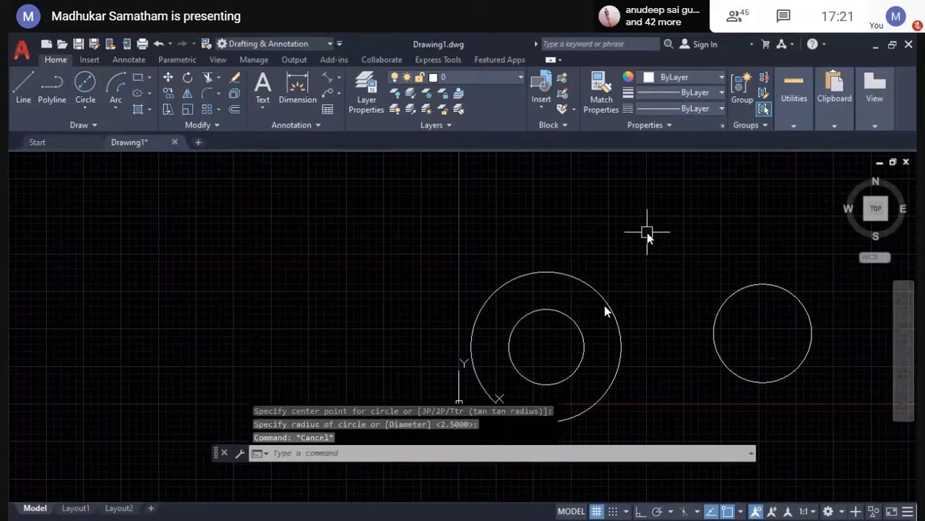
Step: Draw a three-point circle through the concentric circles' centre, the eastern circle's centre and a point above and between them
{"action": "key", "text": "space"}
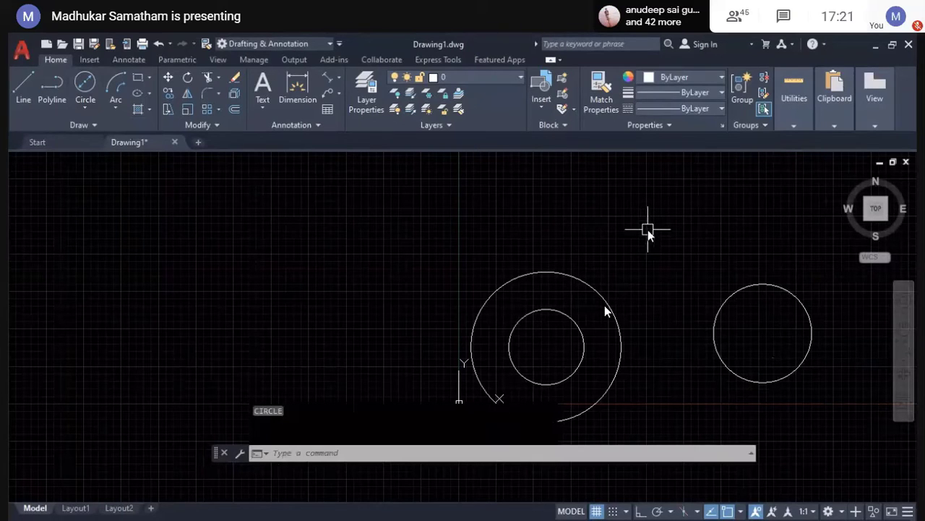
{"action": "key", "text": "space"}
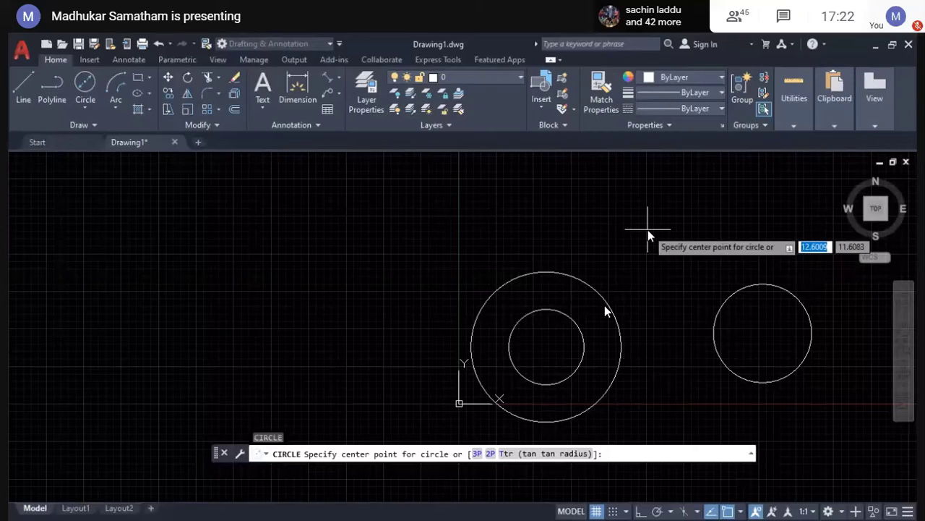
{"action": "type", "text": "3p"}
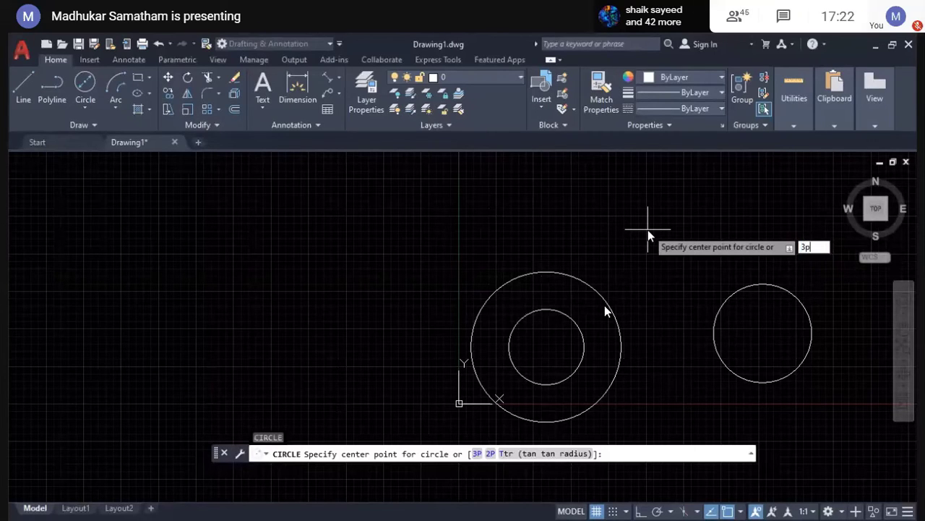
{"action": "key", "text": "Return"}
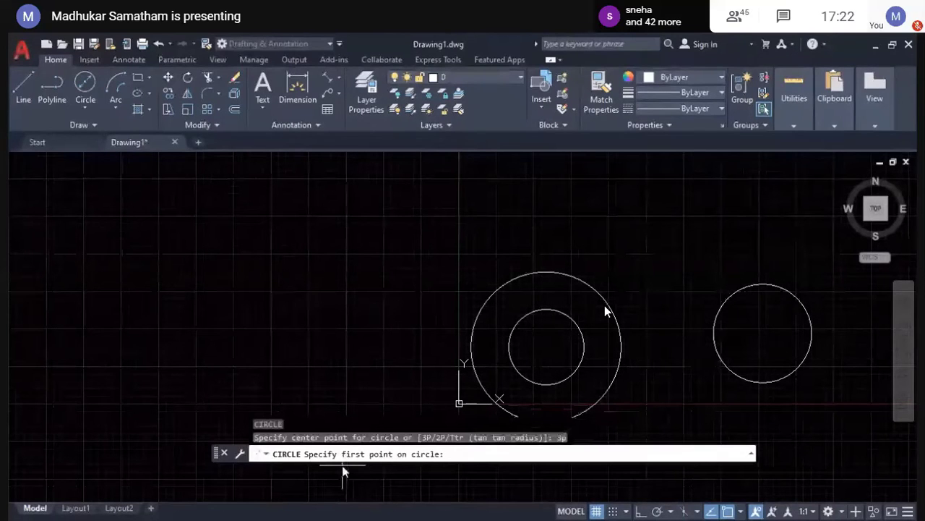
{"action": "left_click", "coordinate": [546, 346]}
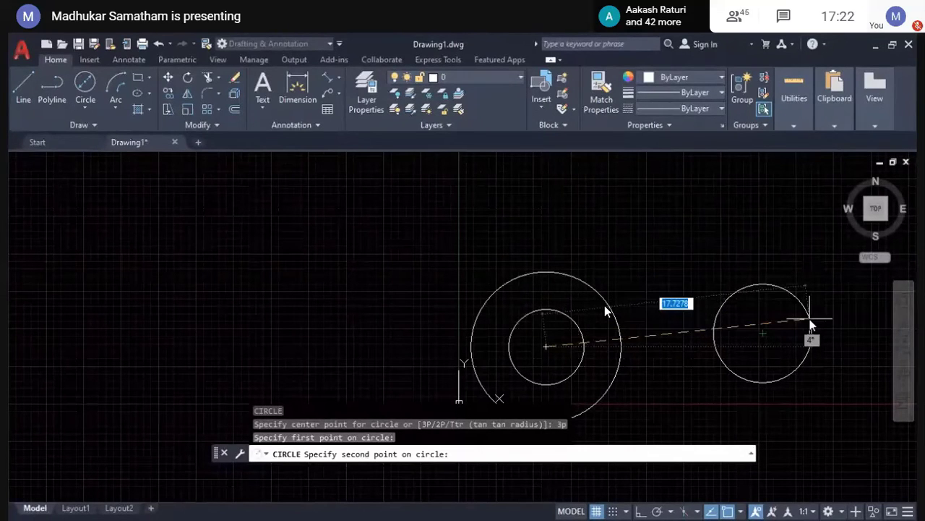
{"action": "left_click", "coordinate": [763, 333]}
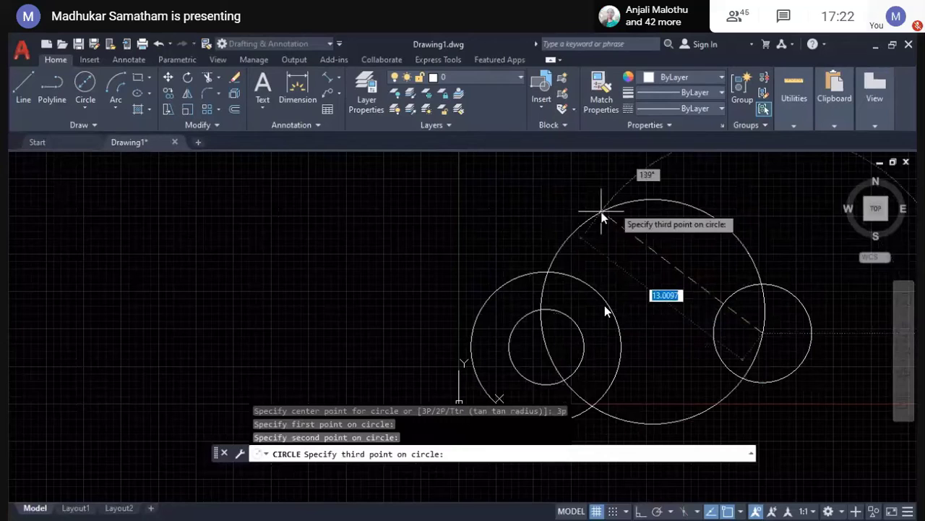
{"action": "left_click", "coordinate": [627, 202]}
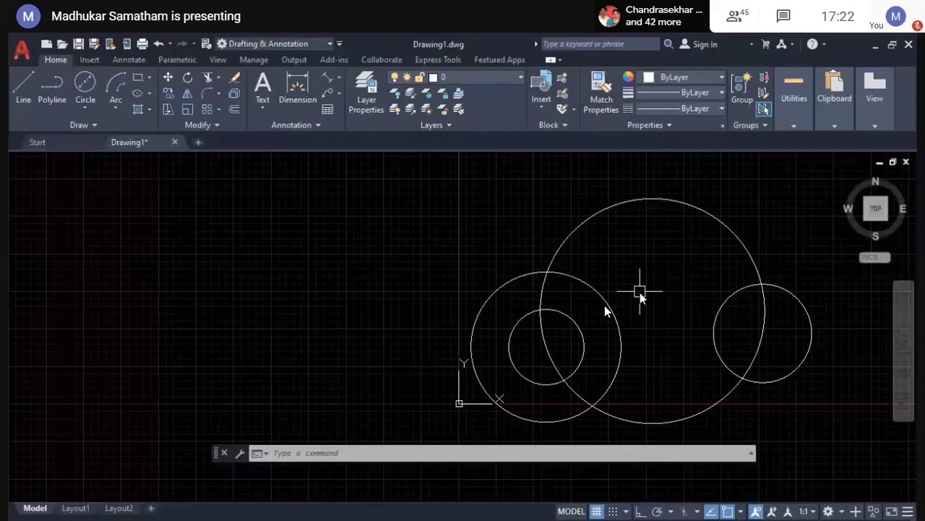
Step: Draw a two-point circle with its diameter running from the large circle's centre to its eastern edge, radius about 3.74
{"action": "type", "text": "z"}
{"action": "key", "text": "Return"}
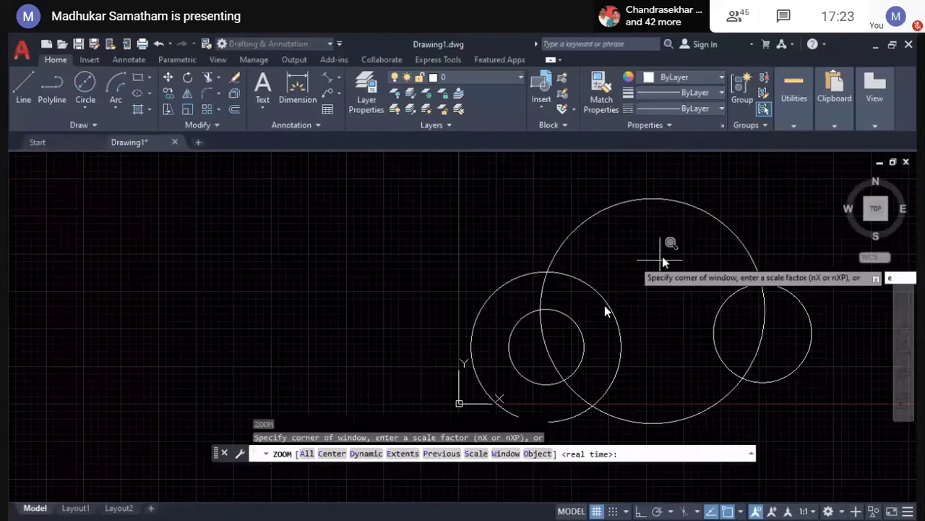
{"action": "type", "text": "e"}
{"action": "key", "text": "Return"}
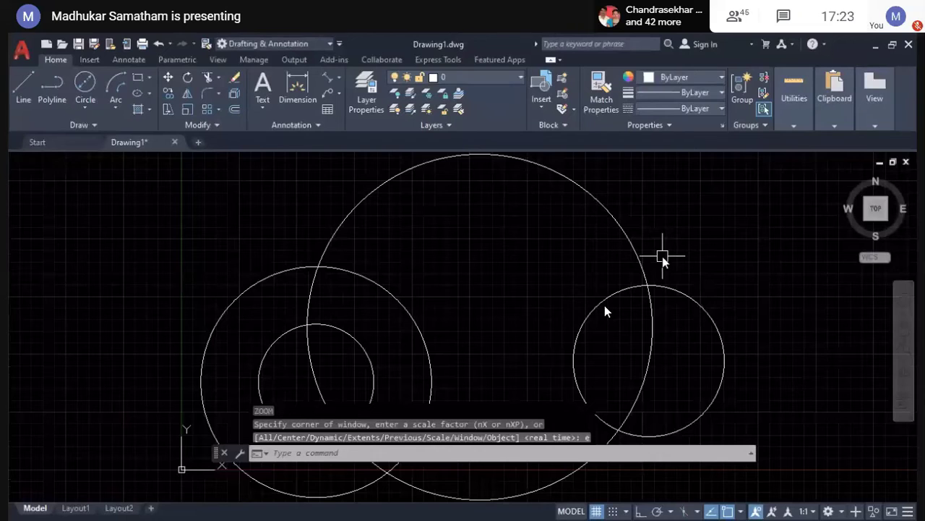
{"action": "scroll", "coordinate": [496, 292], "scroll_direction": "down", "scroll_amount": 3}
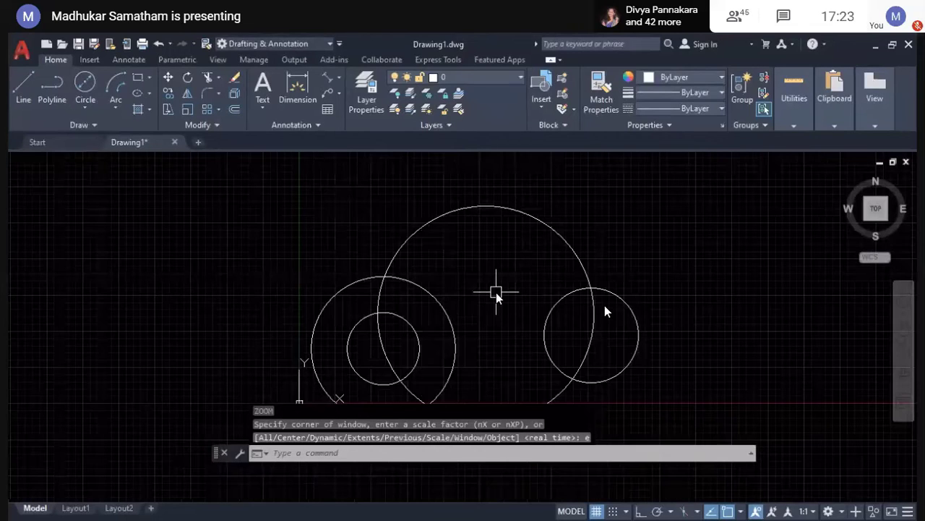
{"action": "type", "text": "c"}
{"action": "key", "text": "Return"}
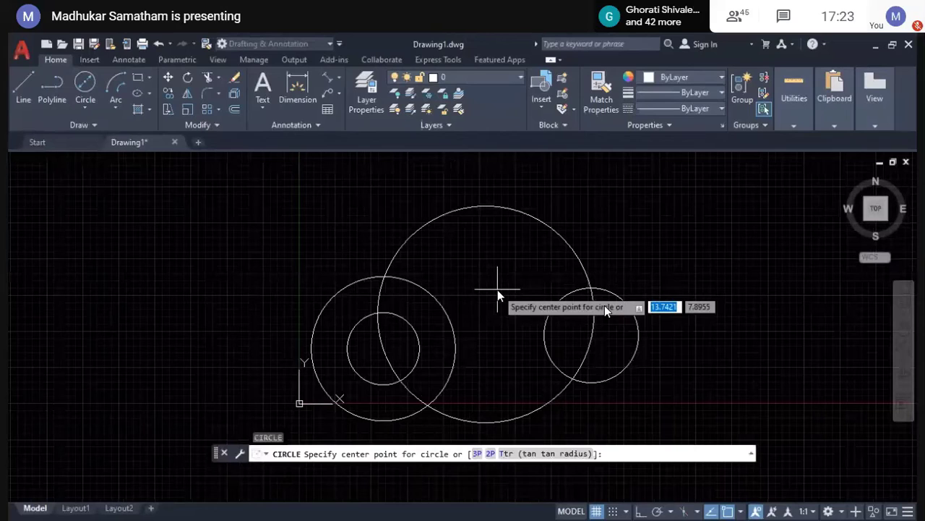
{"action": "type", "text": "2p"}
{"action": "key", "text": "Return"}
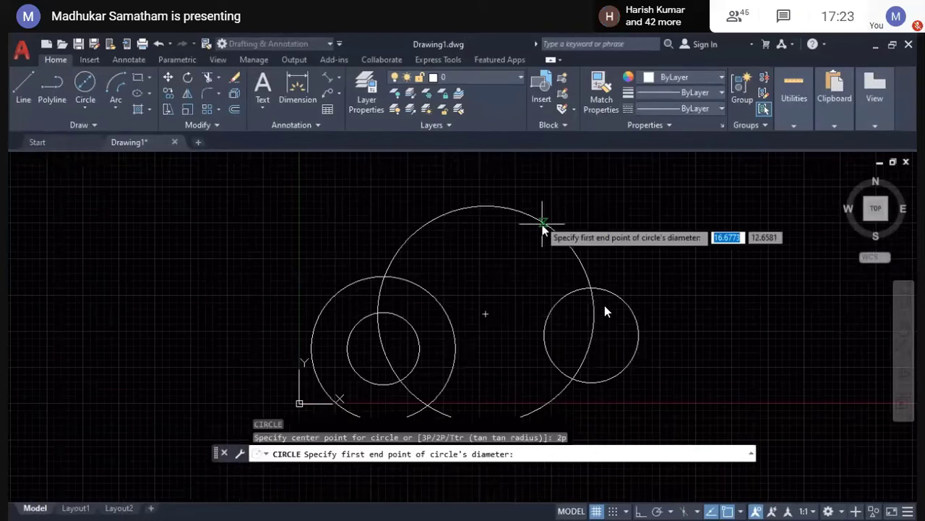
{"action": "left_click", "coordinate": [486, 315]}
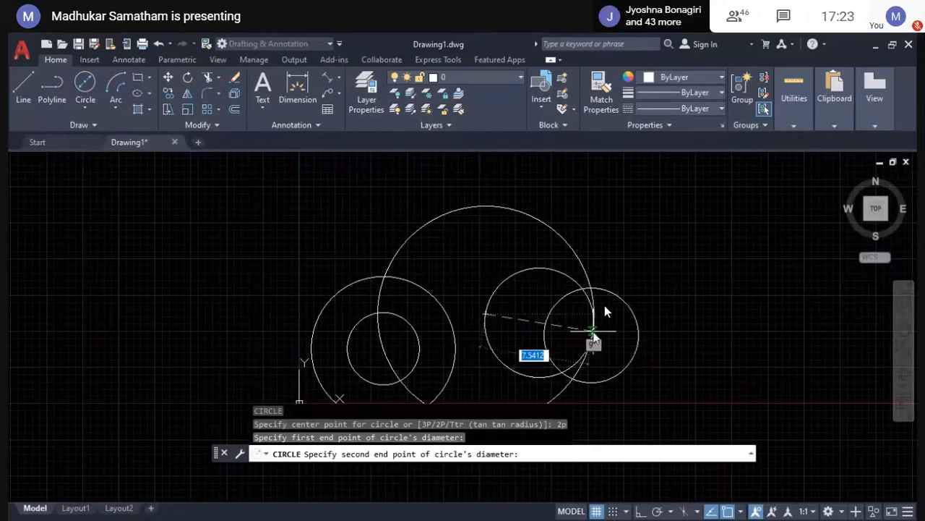
{"action": "left_click", "coordinate": [593, 331]}
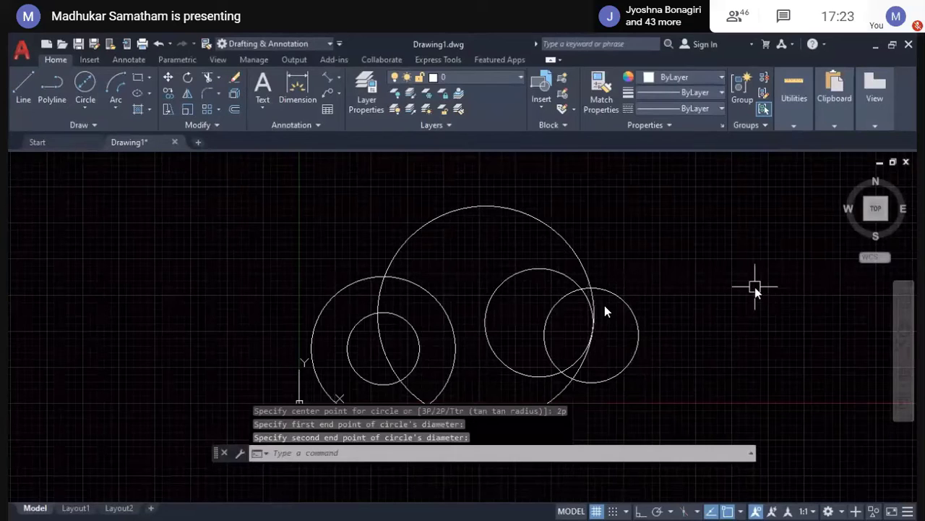
{"action": "type", "text": "c"}
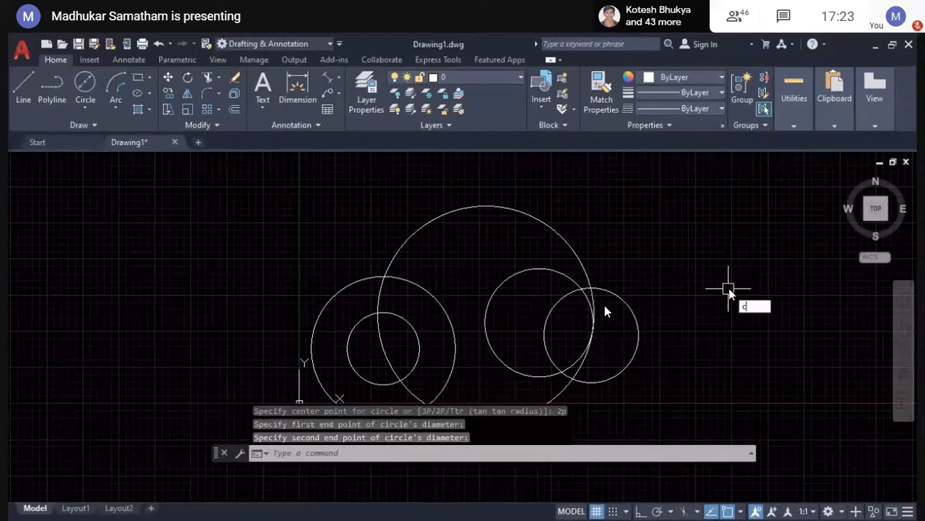
{"action": "key", "text": "Return"}
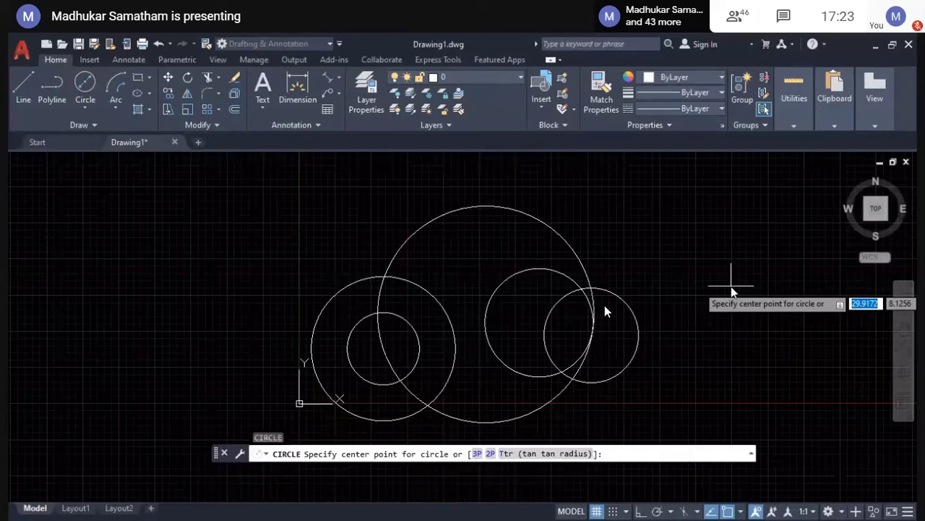
{"action": "key", "text": "Escape"}
Step: Draw a single sloping line east of all the circles, descending towards the southeast
{"action": "type", "text": "l"}
{"action": "key", "text": "Return"}
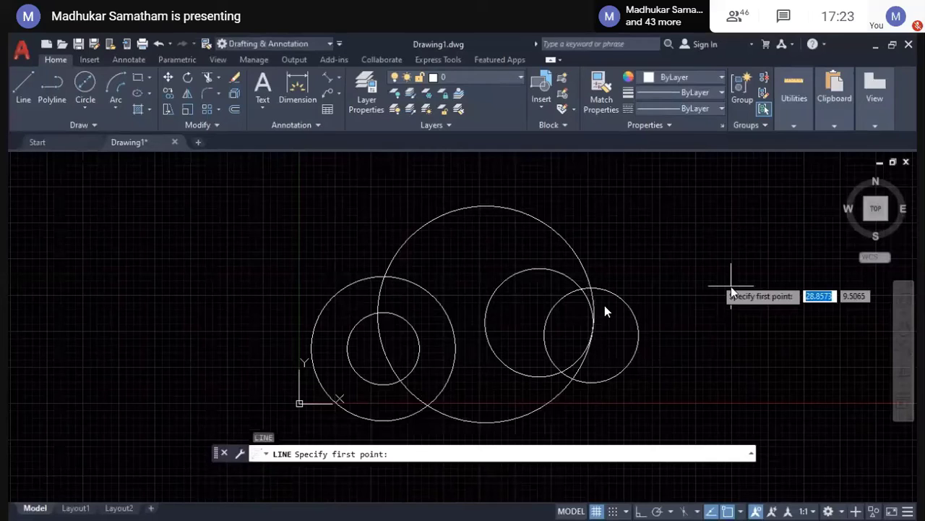
{"action": "left_click", "coordinate": [731, 286]}
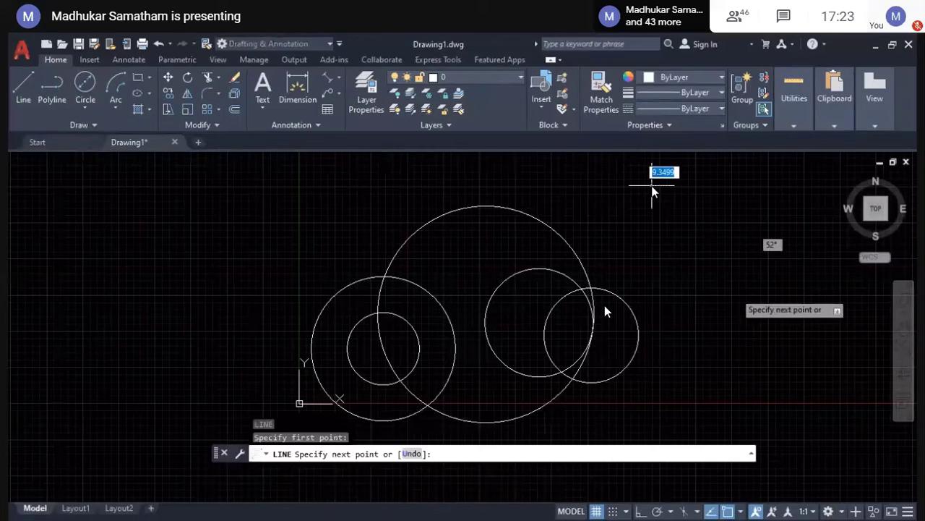
{"action": "left_click", "coordinate": [766, 348]}
{"action": "key", "text": "Escape"}
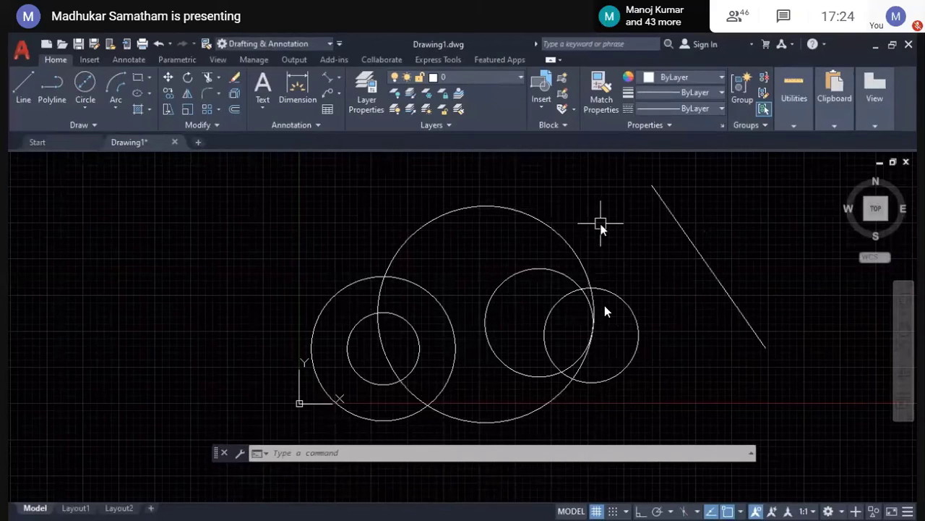
Step: Draw a circle of radius 4 tangent to the large three-point circle and the sloping line, using the Ttr option
{"action": "type", "text": "c"}
{"action": "key", "text": "Return"}
{"action": "type", "text": "tt"}
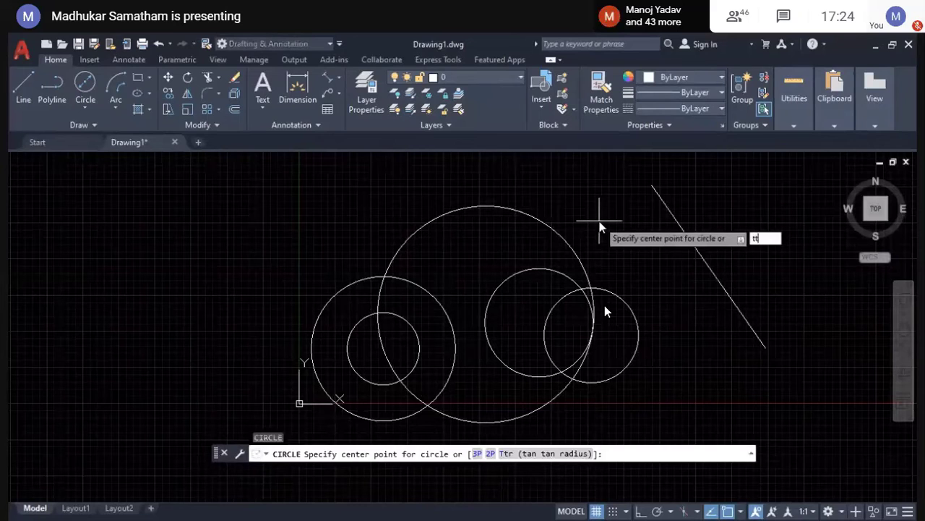
{"action": "type", "text": "r"}
{"action": "key", "text": "Return"}
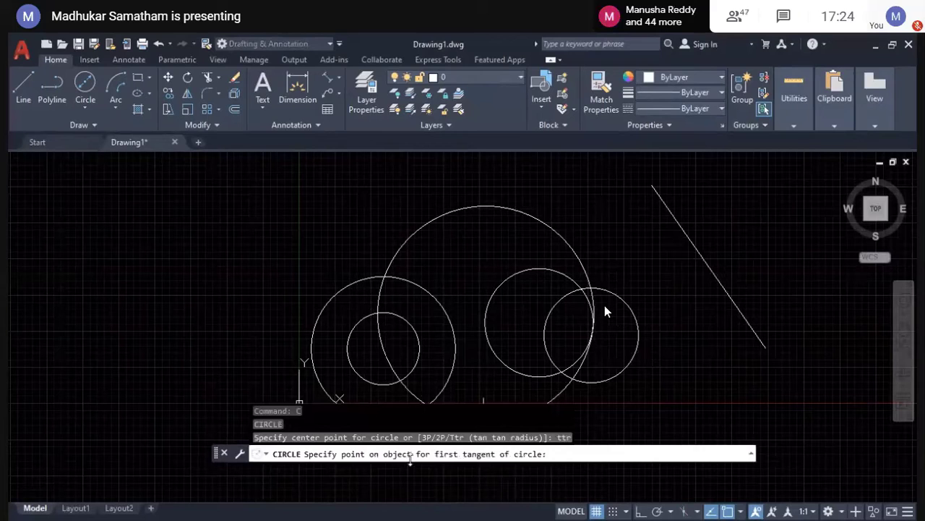
{"action": "left_click", "coordinate": [573, 251]}
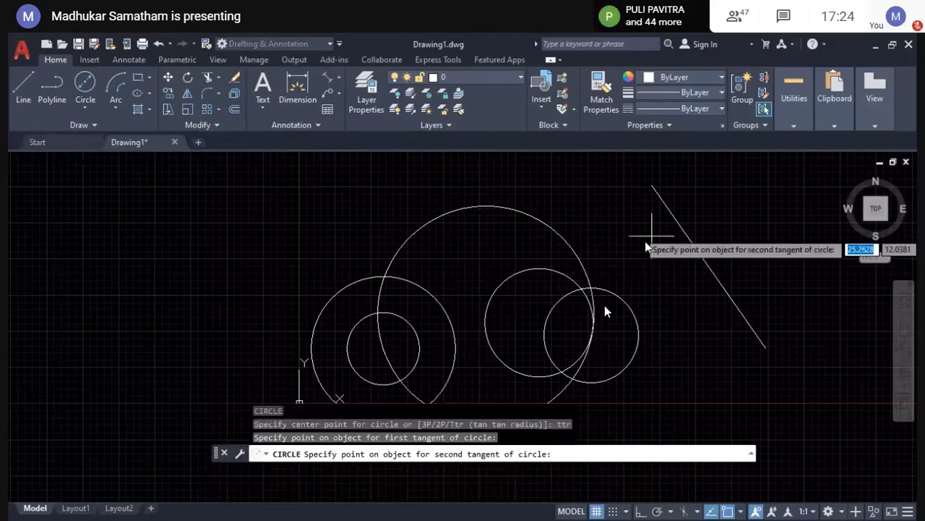
{"action": "left_click", "coordinate": [699, 246]}
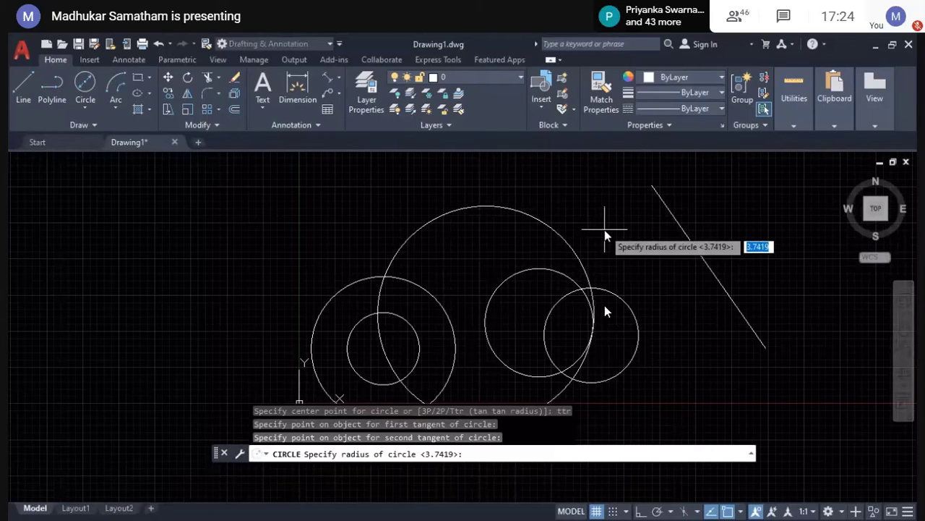
{"action": "type", "text": "4"}
{"action": "key", "text": "Return"}
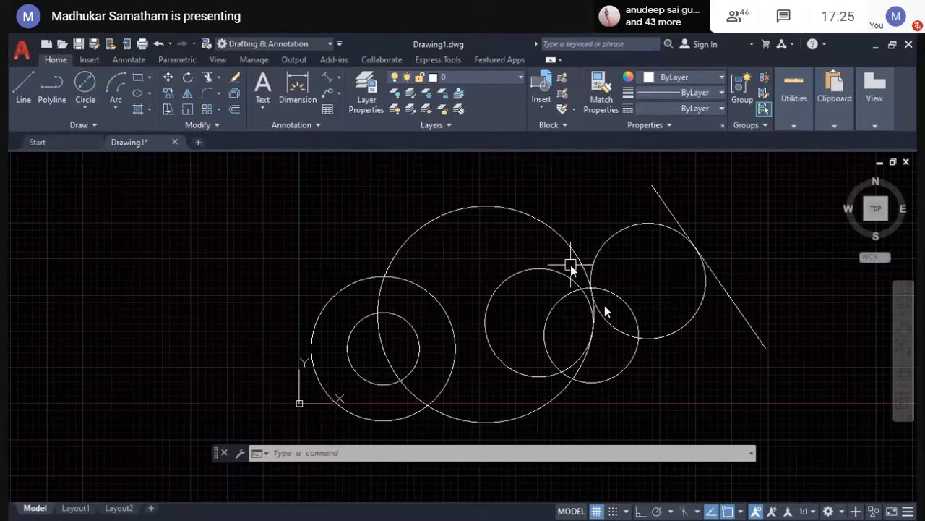
Step: Try to draw a circle tangent to three objects by entering ttt as the circle option
{"action": "left_click", "coordinate": [83, 107]}
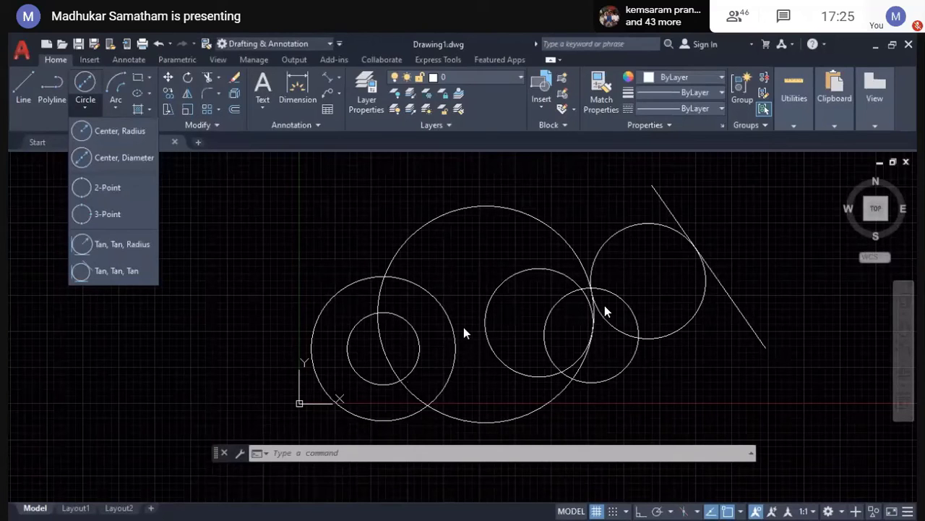
{"action": "left_click", "coordinate": [500, 260]}
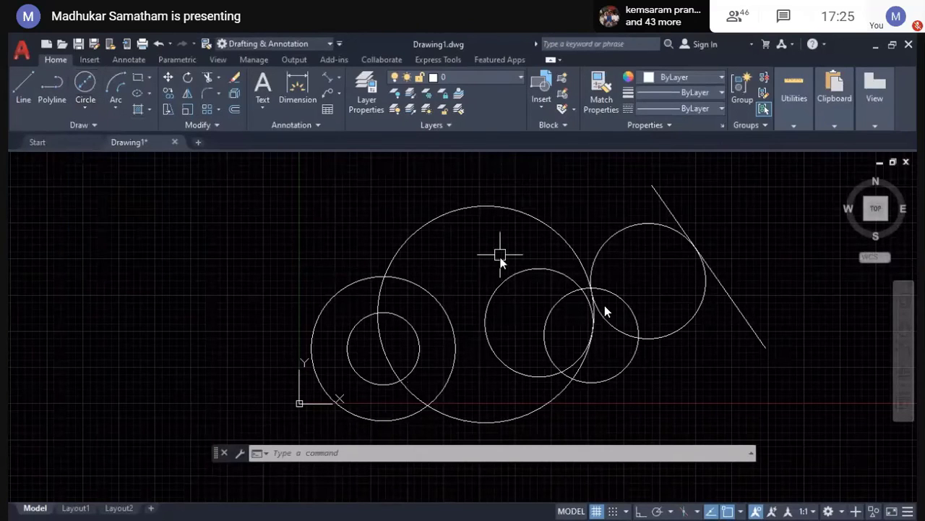
{"action": "middle_click_drag", "start_coordinate": [500, 254], "coordinate": [424, 391]}
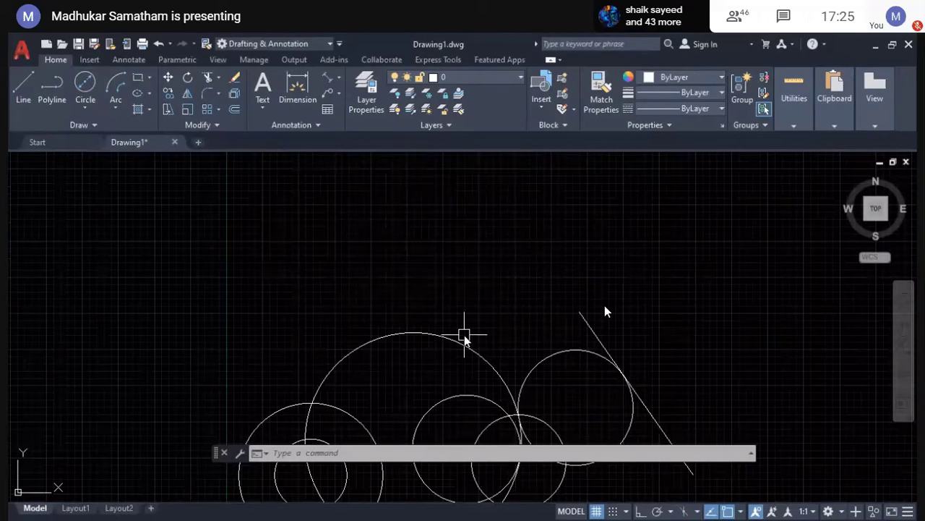
{"action": "type", "text": "c"}
{"action": "key", "text": "Return"}
{"action": "type", "text": "ttt"}
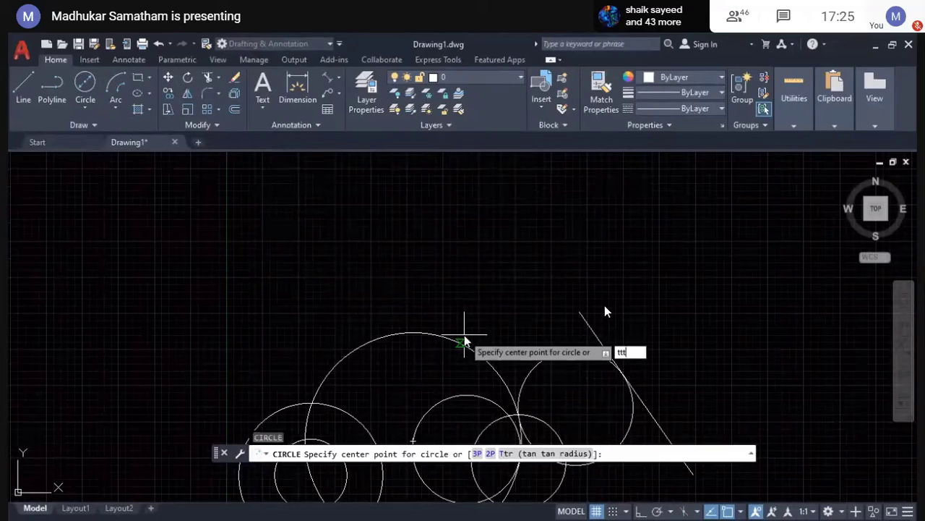
{"action": "key", "text": "Return"}
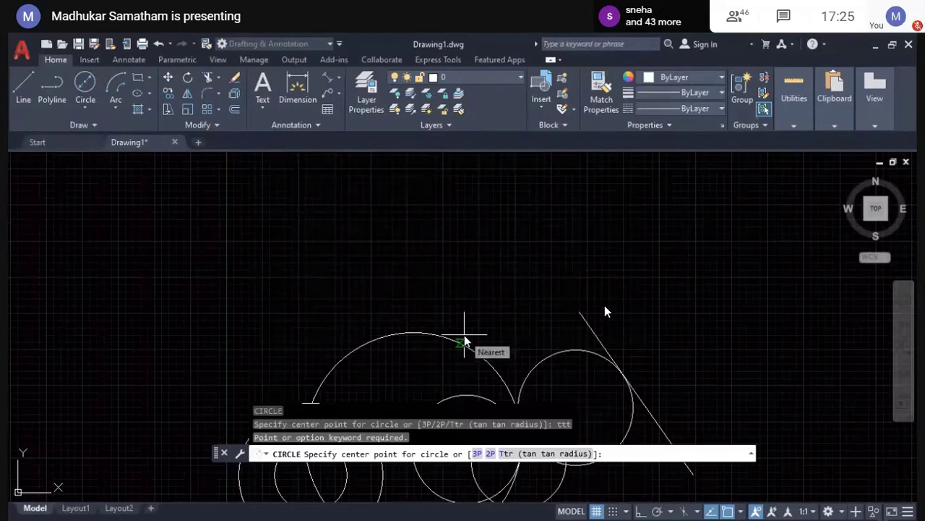
{"action": "left_click", "coordinate": [449, 398]}
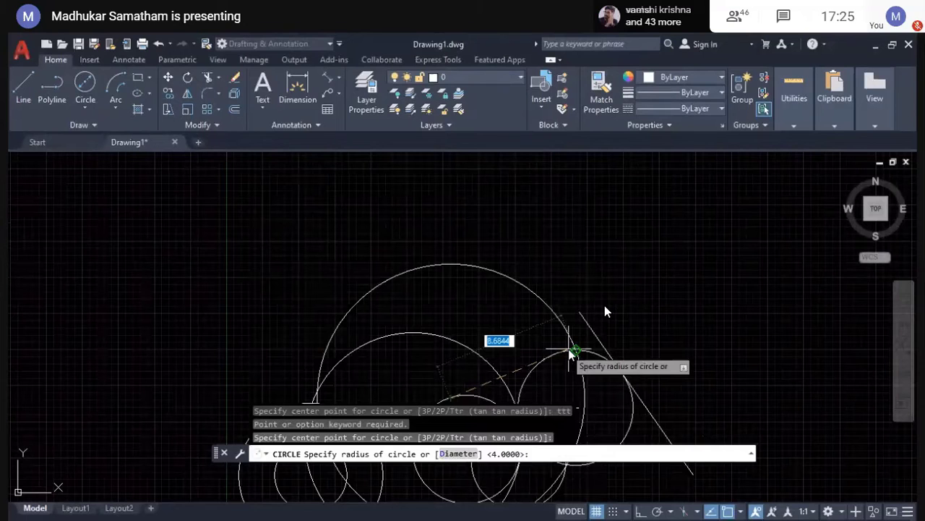
{"action": "key", "text": "Escape"}
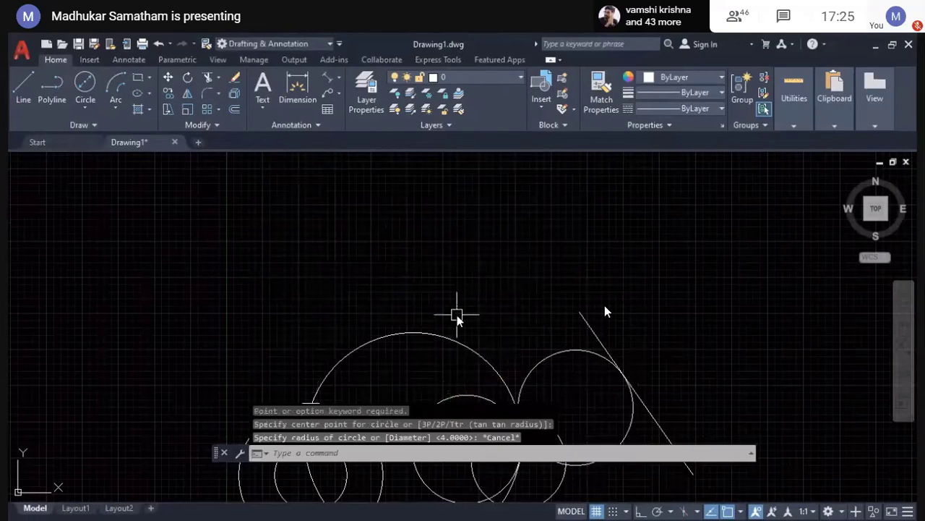
Step: Draw a circle tangent to the western circle, the middle circle and the large circle, using the Tan, Tan, Tan method
{"action": "left_click", "coordinate": [85, 108]}
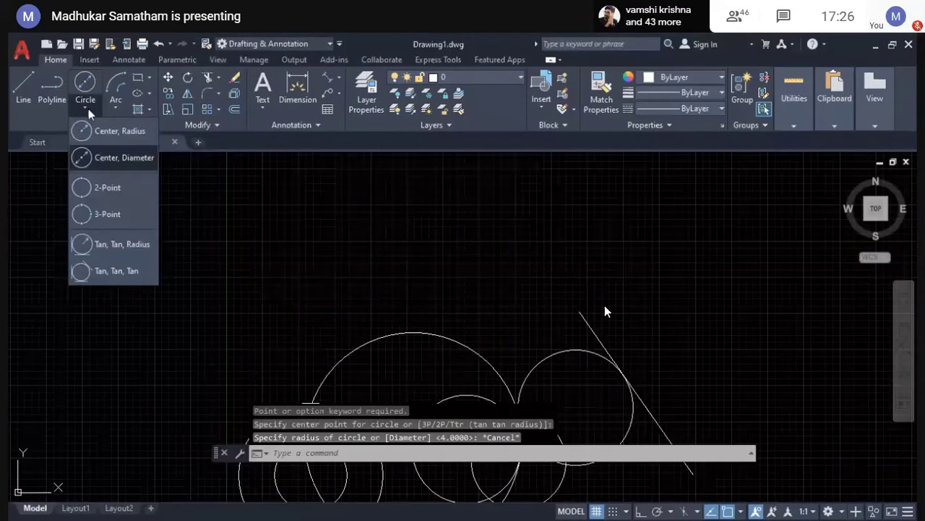
{"action": "left_click", "coordinate": [143, 280]}
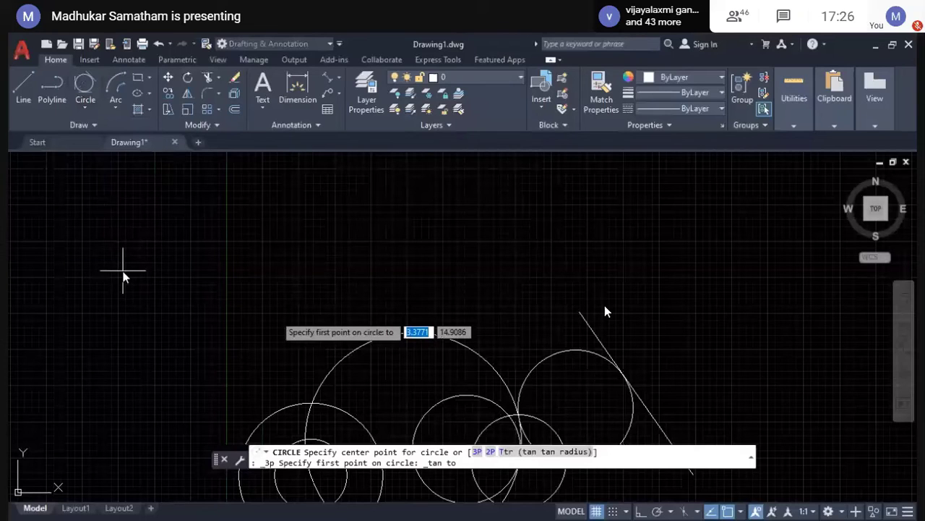
{"action": "left_click", "coordinate": [344, 418]}
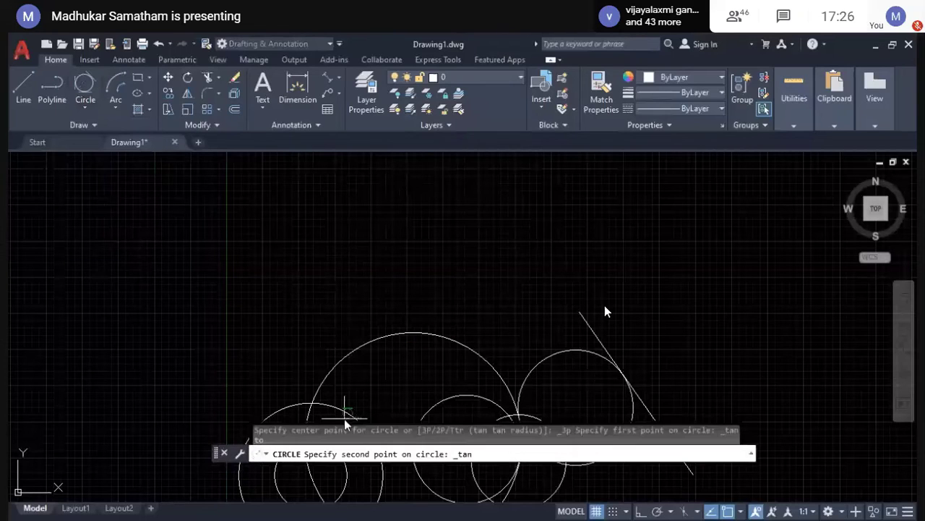
{"action": "left_click", "coordinate": [433, 409]}
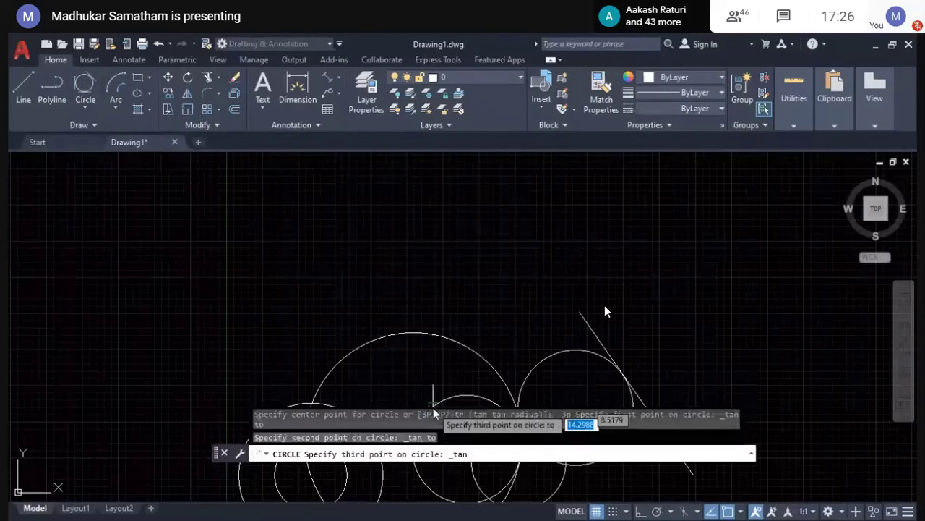
{"action": "left_click", "coordinate": [388, 343]}
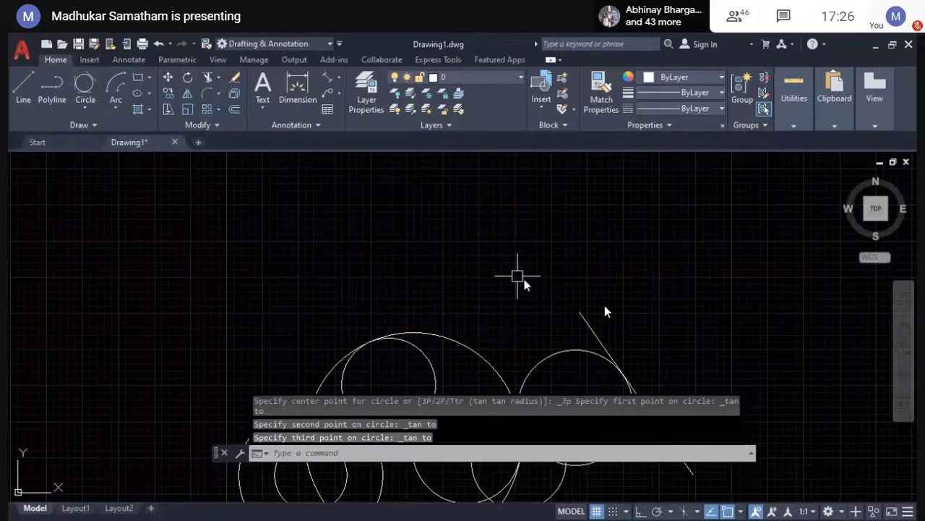
{"action": "key", "text": "Escape"}
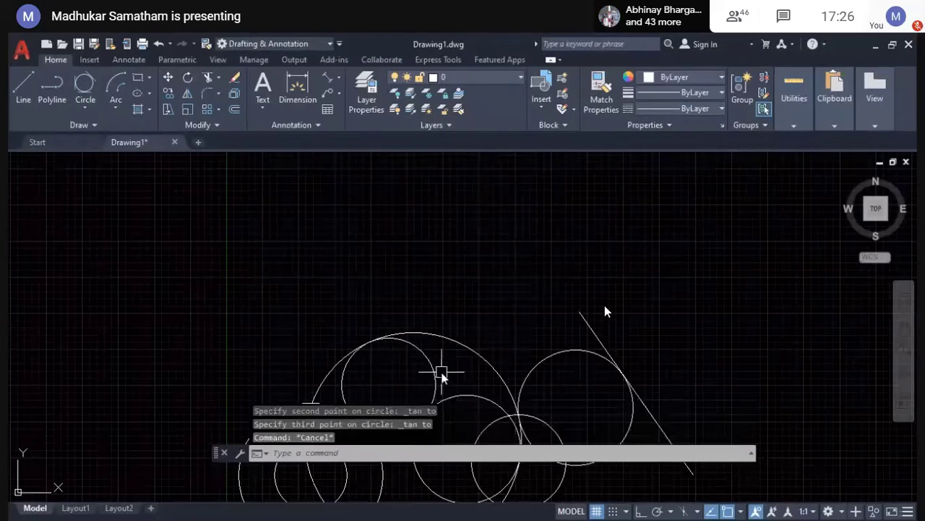
Step: Erase all the circles and the sloping line from the drawing
{"action": "mouse_move", "coordinate": [442, 373]}
{"action": "middle_mouse_down"}
{"action": "mouse_move", "coordinate": [444, 310]}
{"action": "mouse_move", "coordinate": [486, 236]}
{"action": "mouse_move", "coordinate": [489, 243]}
{"action": "middle_mouse_up"}
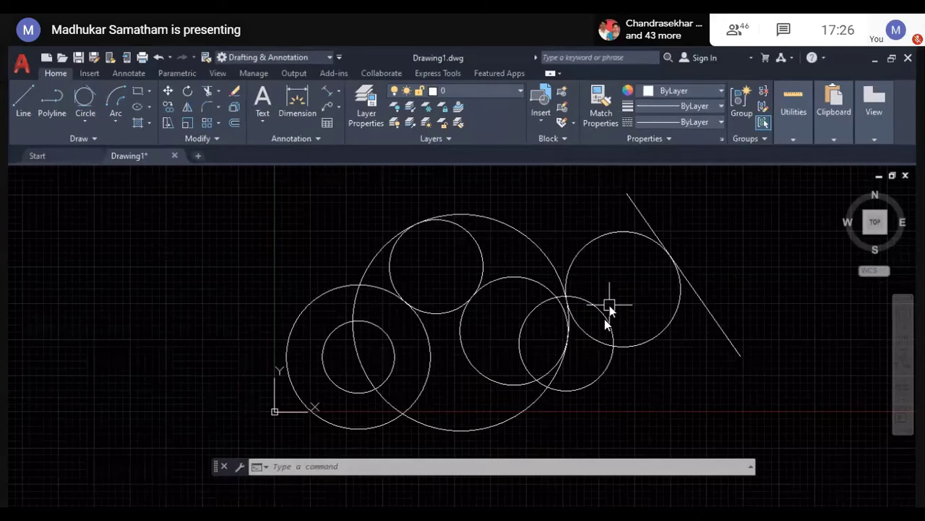
{"action": "middle_click_drag", "start_coordinate": [610, 311], "coordinate": [494, 350]}
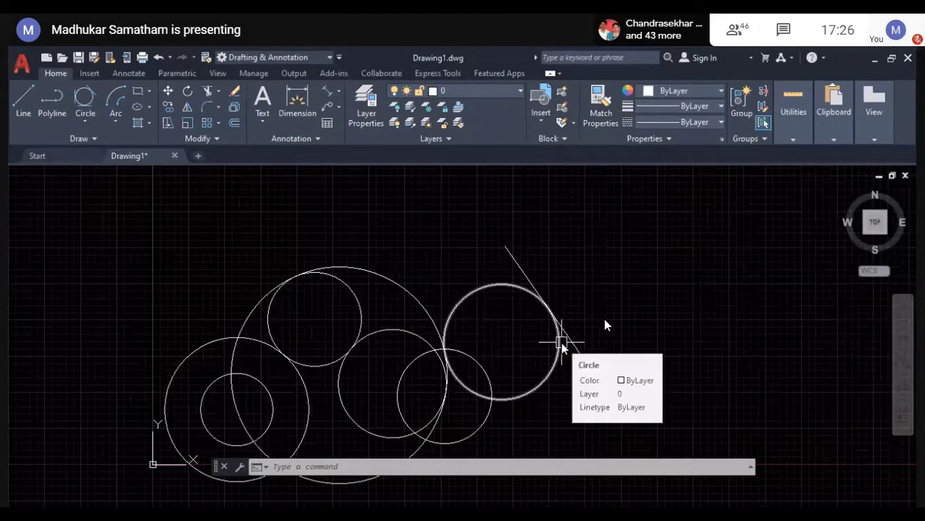
{"action": "left_click", "coordinate": [677, 432]}
{"action": "left_click", "coordinate": [223, 298]}
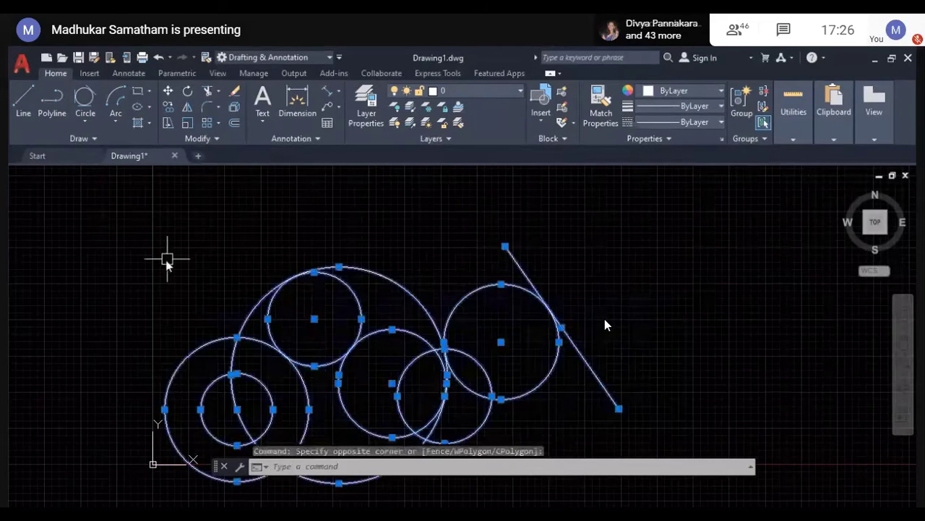
{"action": "key", "text": "Delete"}
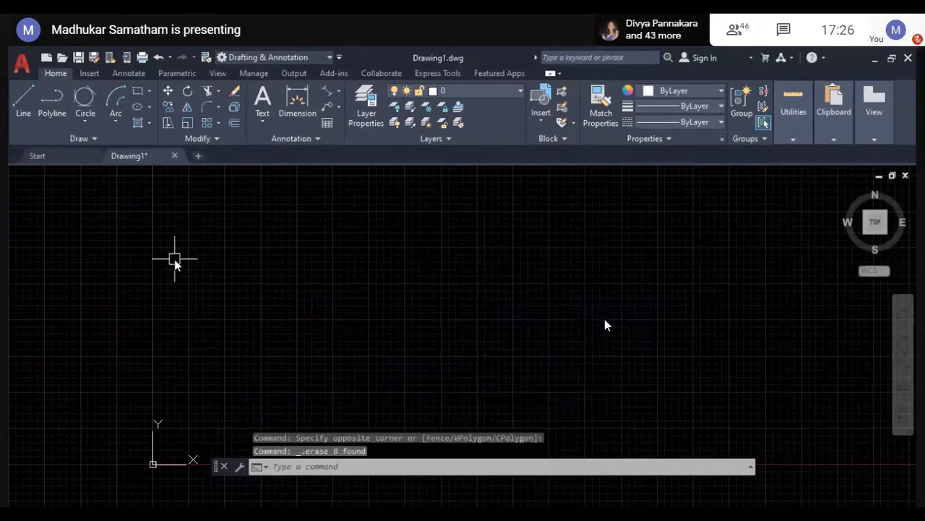
Step: Delete the arc that crosses the rectangle's upper edge and extends beyond its eastern side
{"action": "left_click", "coordinate": [115, 124]}
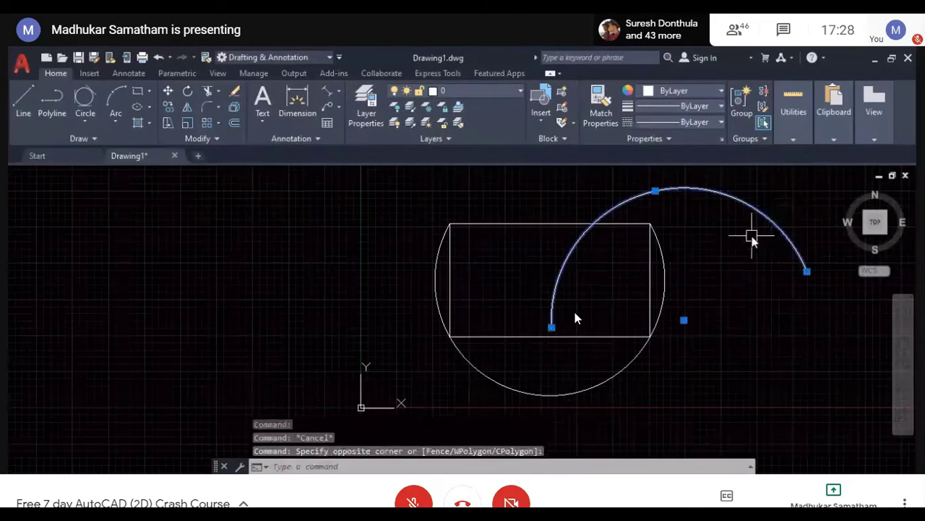
{"action": "key", "text": "Delete"}
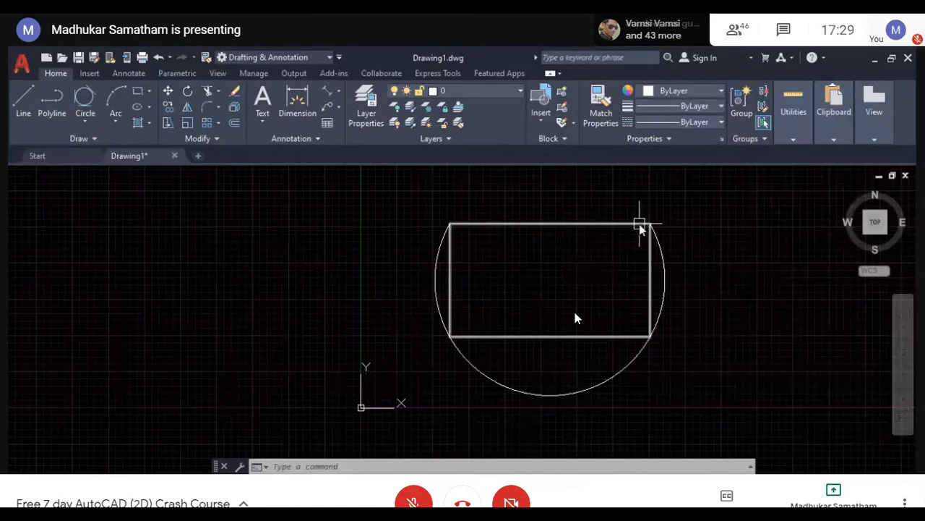
Step: Draw a clockwise arc by centre, start and end, centred near the rectangle's middle, from its northeast corner to a point southeast below it
{"action": "mouse_move", "coordinate": [640, 224]}
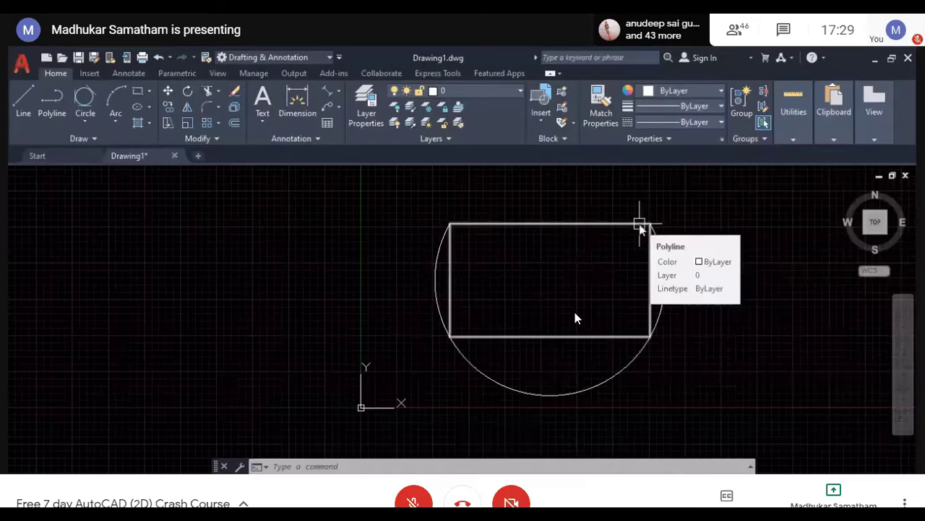
{"action": "mouse_move", "coordinate": [449, 329]}
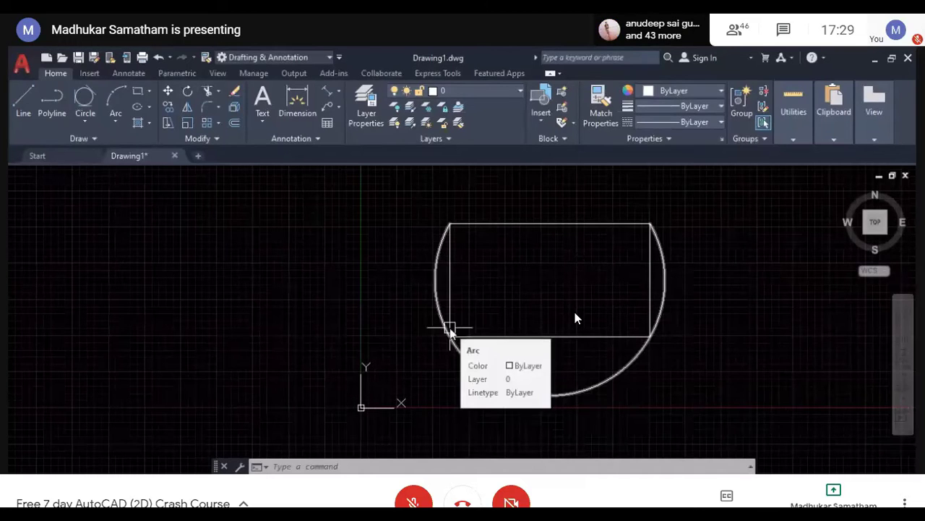
{"action": "left_click", "coordinate": [116, 120]}
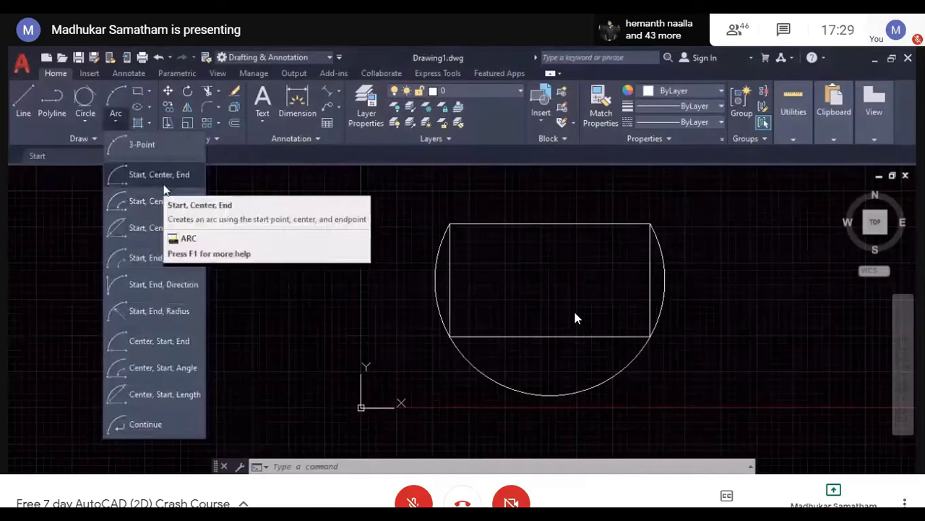
{"action": "key", "text": "Escape"}
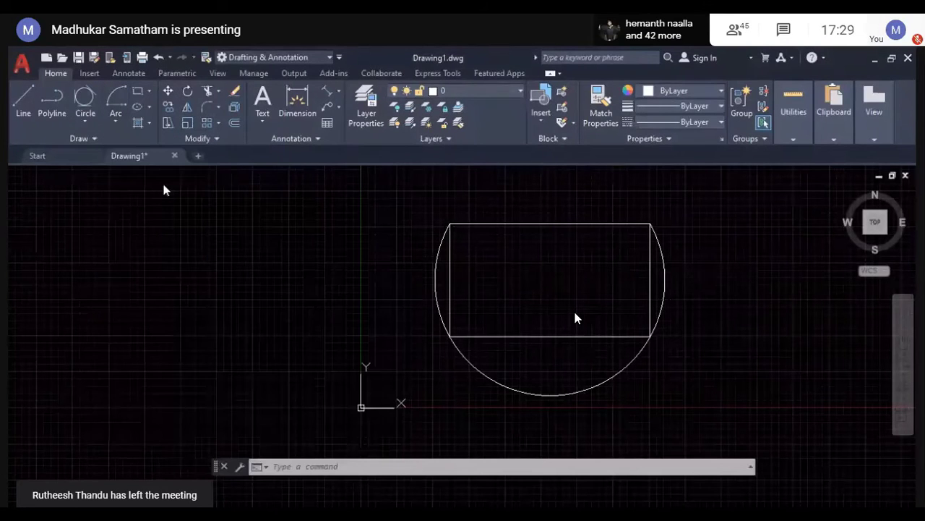
{"action": "type", "text": "a"}
{"action": "key", "text": "Return"}
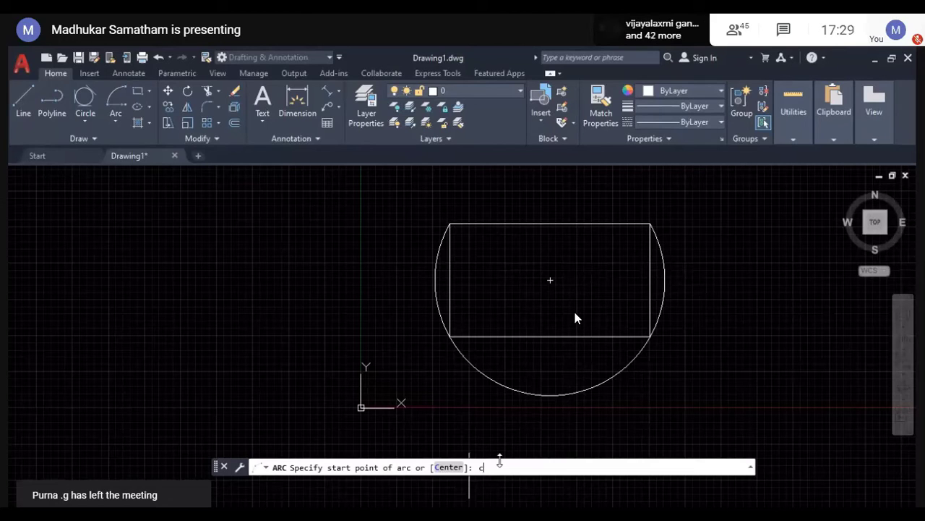
{"action": "key", "text": "Return"}
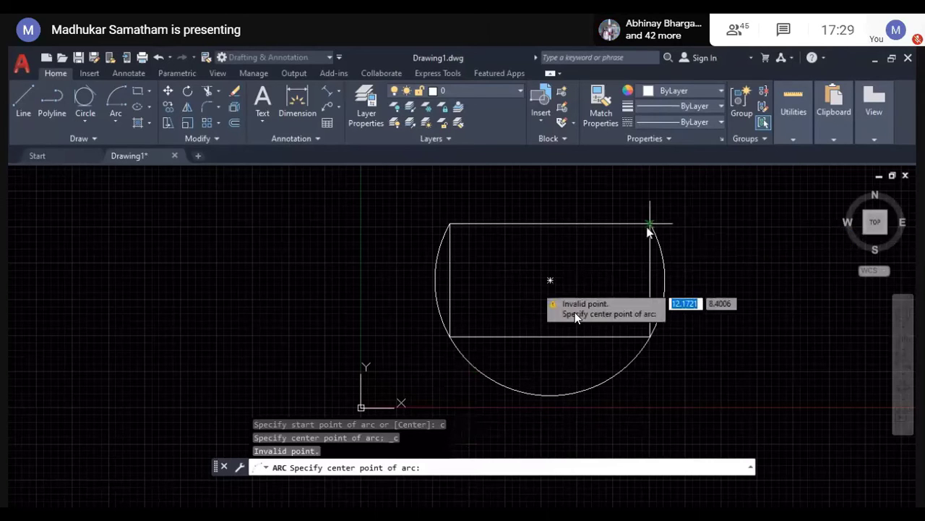
{"action": "left_click", "coordinate": [537, 289]}
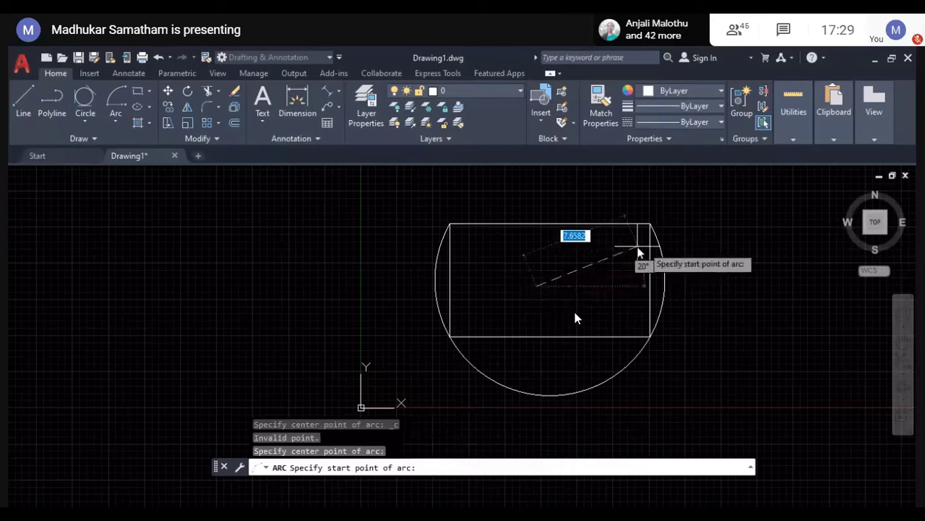
{"action": "left_click", "coordinate": [649, 226]}
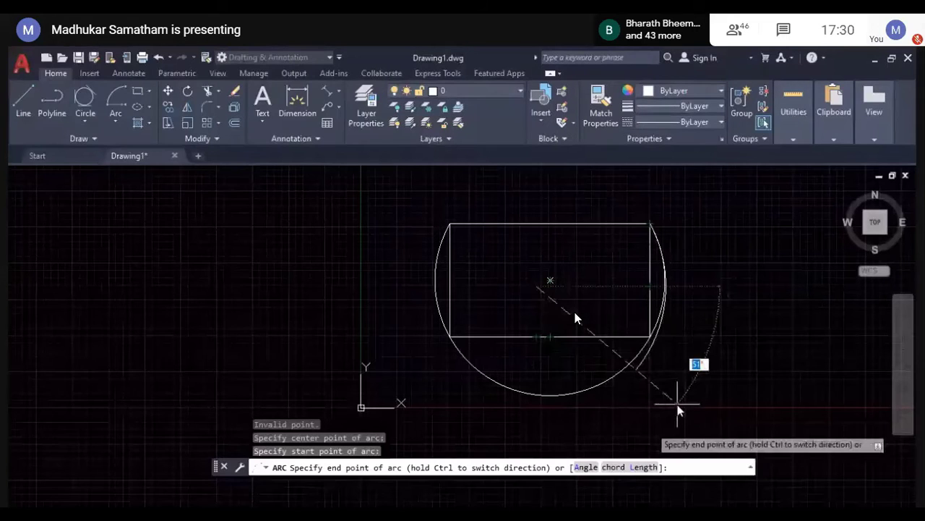
{"action": "left_click", "coordinate": [627, 427]}
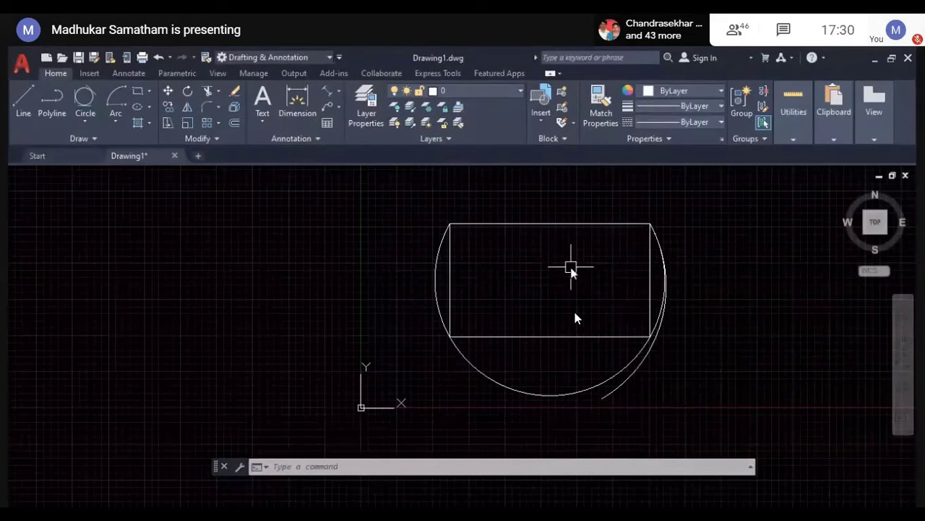
{"action": "type", "text": "arc"}
{"action": "key", "text": "Return"}
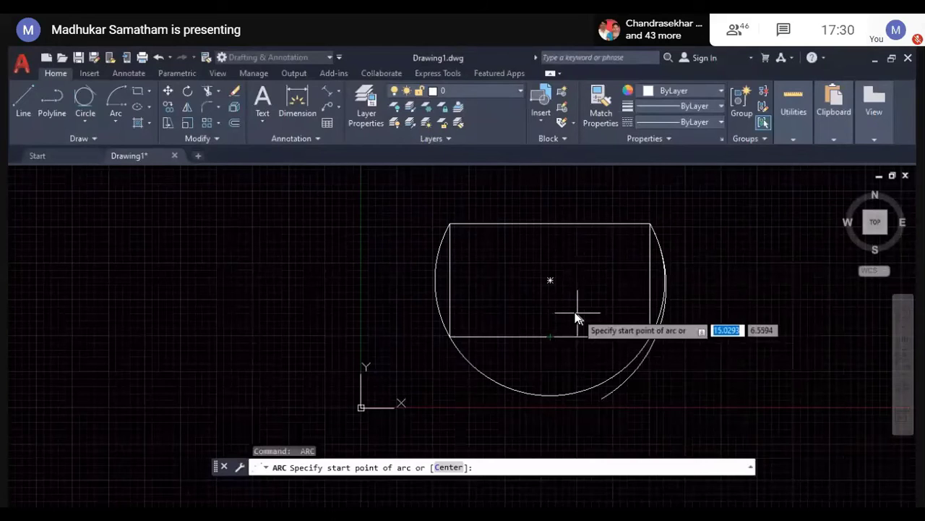
{"action": "left_click", "coordinate": [550, 281]}
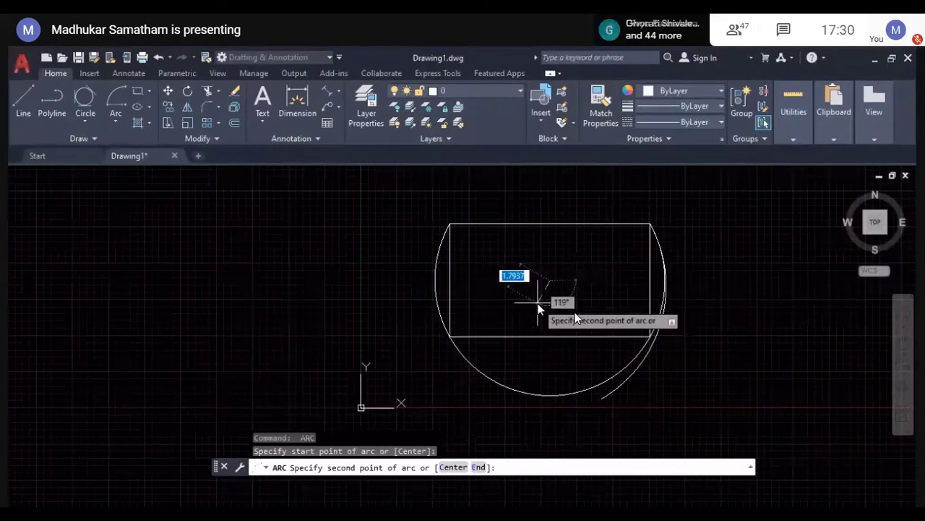
{"action": "left_click", "coordinate": [551, 282]}
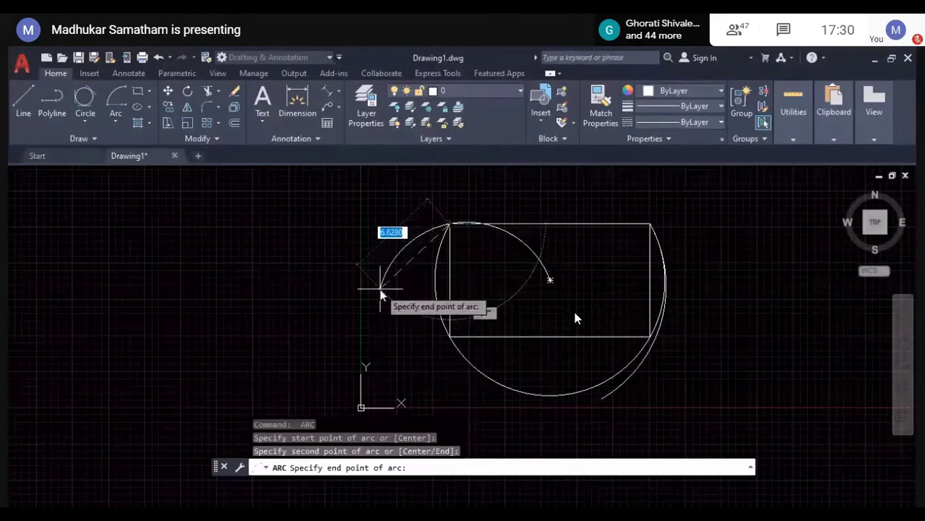
{"action": "key", "text": "Escape"}
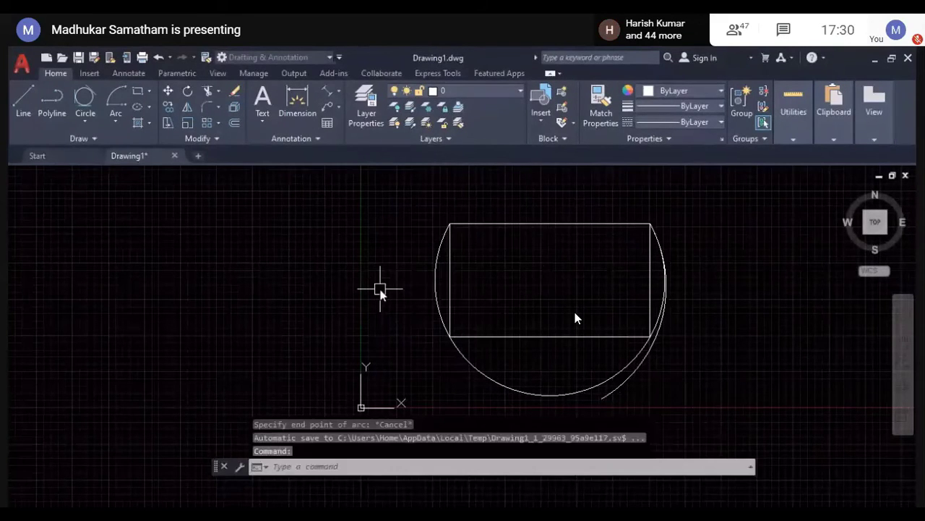
Step: Draw an arc centred on the rectangle's middle, starting on its upper edge near the northwest corner, with an included angle of 120°
{"action": "left_click", "coordinate": [117, 122]}
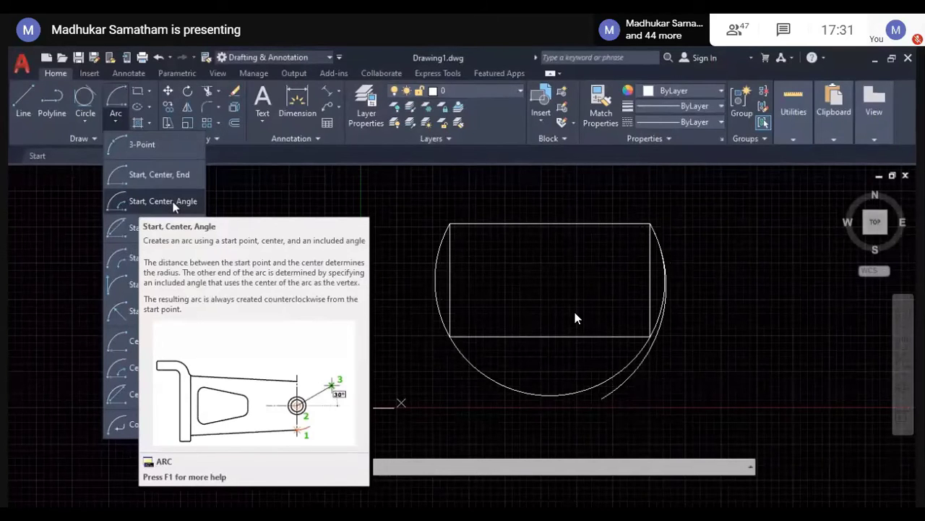
{"action": "left_click", "coordinate": [172, 201]}
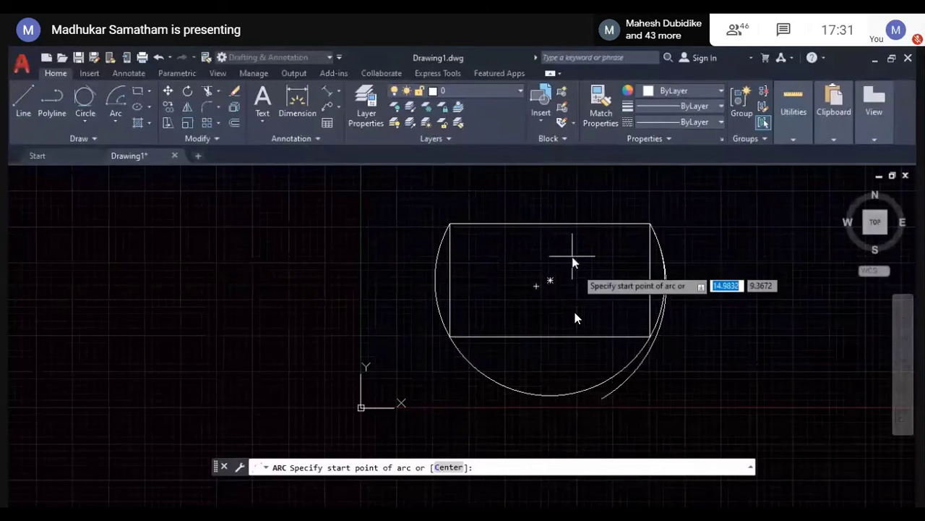
{"action": "type", "text": "c"}
{"action": "key", "text": "Return"}
{"action": "type", "text": "c"}
{"action": "key", "text": "Return"}
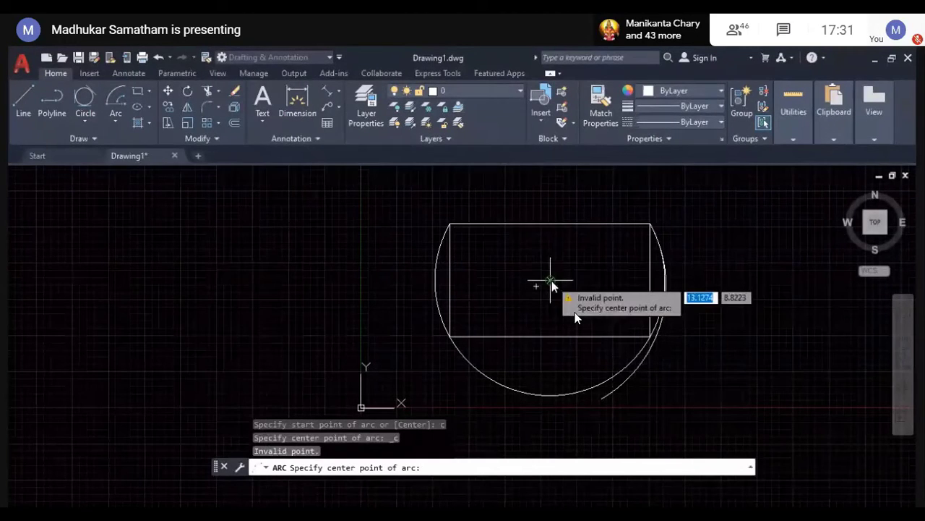
{"action": "left_click", "coordinate": [550, 280]}
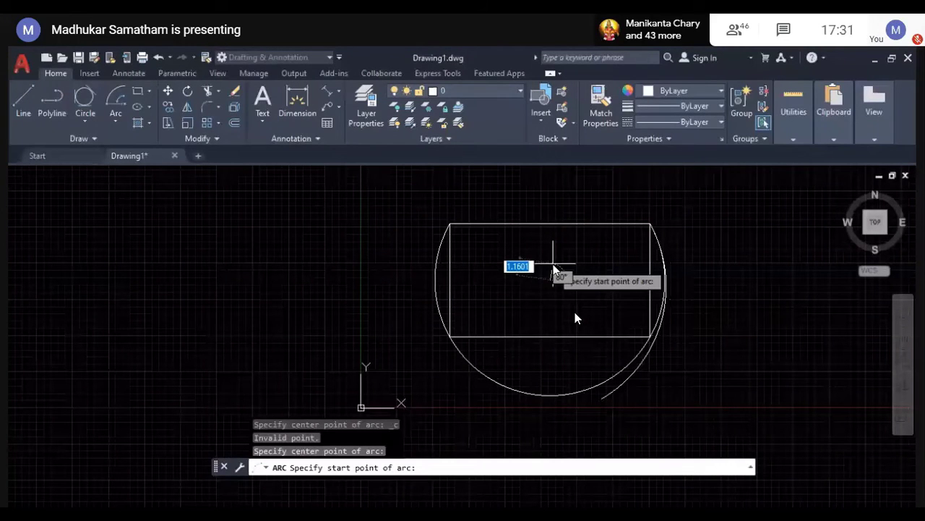
{"action": "left_click", "coordinate": [469, 225]}
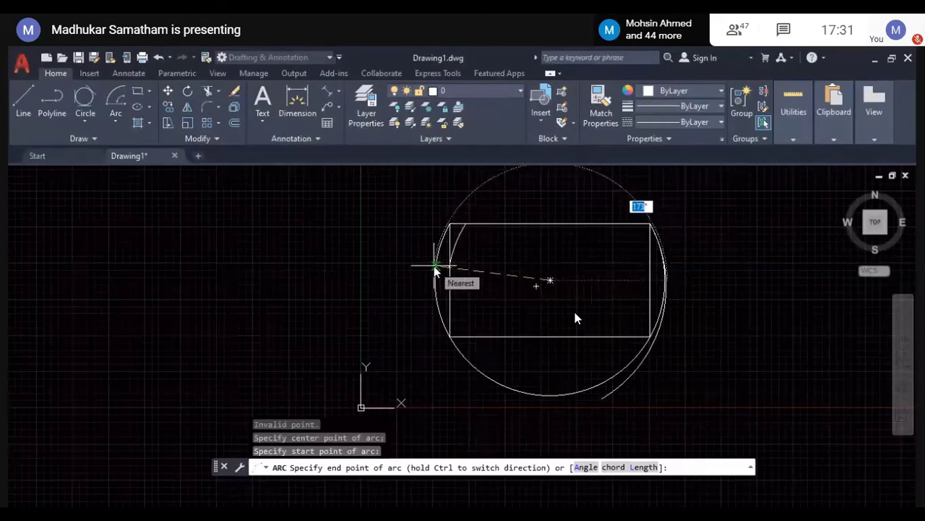
{"action": "type", "text": "a"}
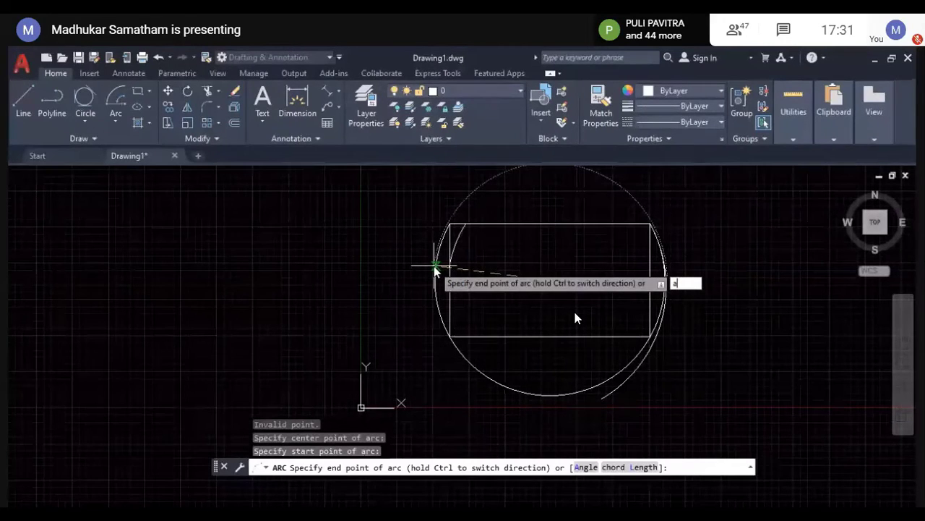
{"action": "key", "text": "Return"}
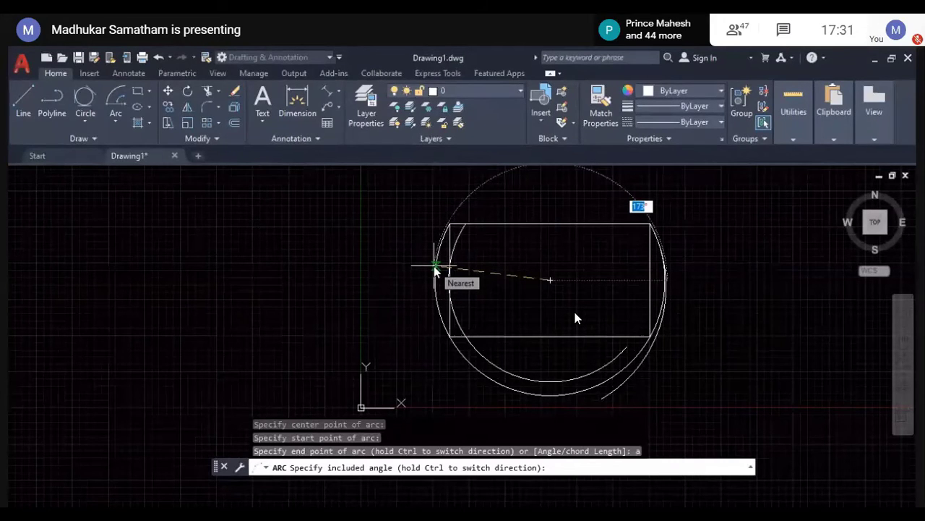
{"action": "type", "text": "120"}
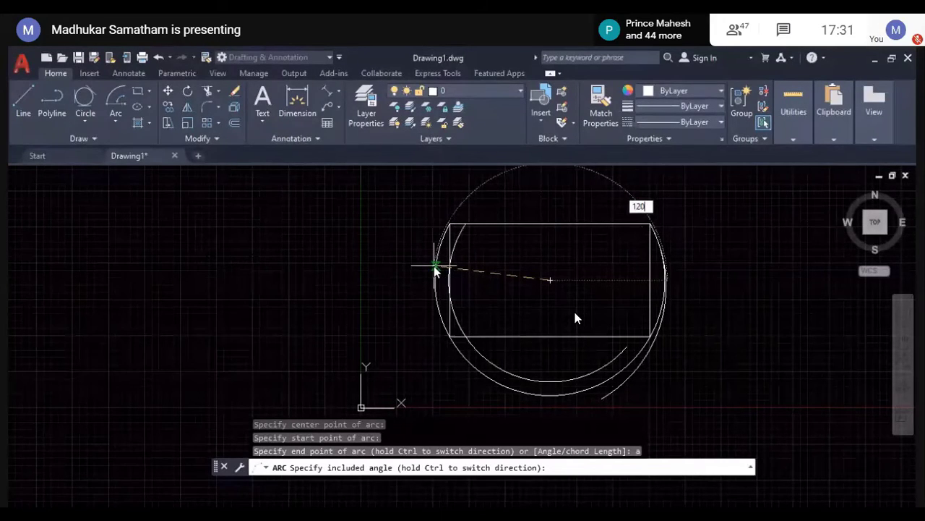
{"action": "key", "text": "Return"}
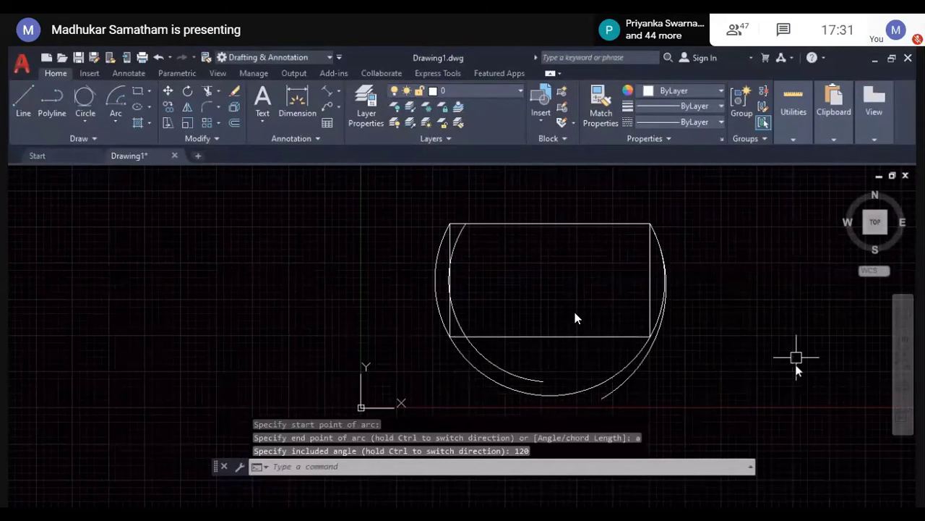
Step: Delete the rectangle and the two outer arcs, keeping only the 120° arc
{"action": "left_click", "coordinate": [667, 378]}
{"action": "left_click", "coordinate": [622, 292]}
{"action": "key", "text": "Delete"}
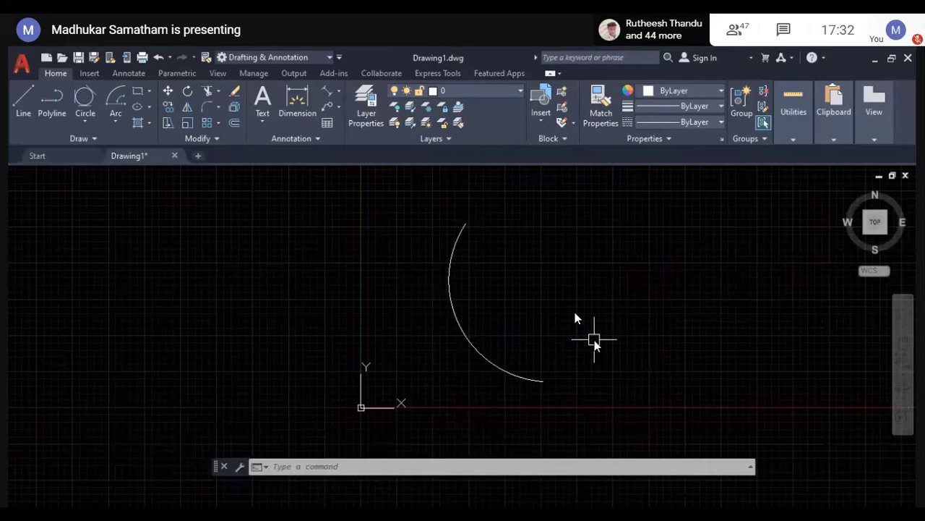
{"action": "left_click", "coordinate": [115, 122]}
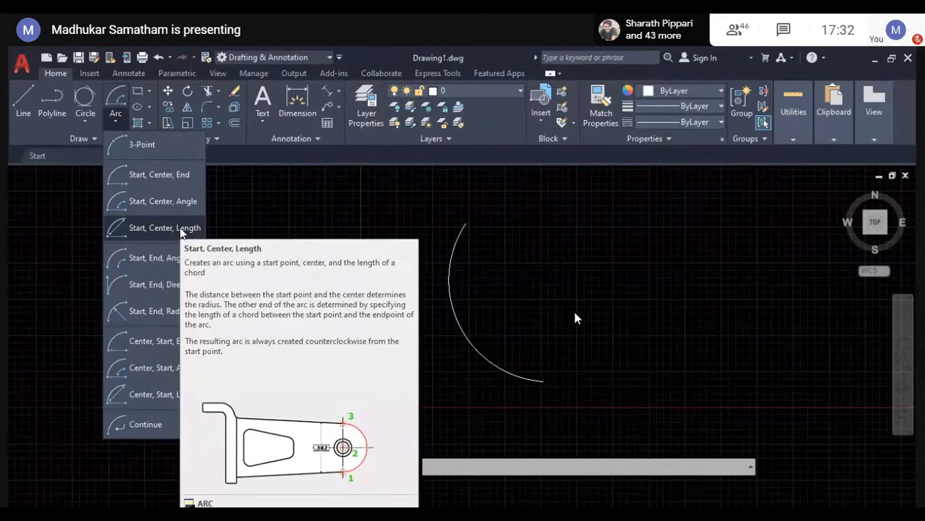
{"action": "left_click", "coordinate": [181, 230]}
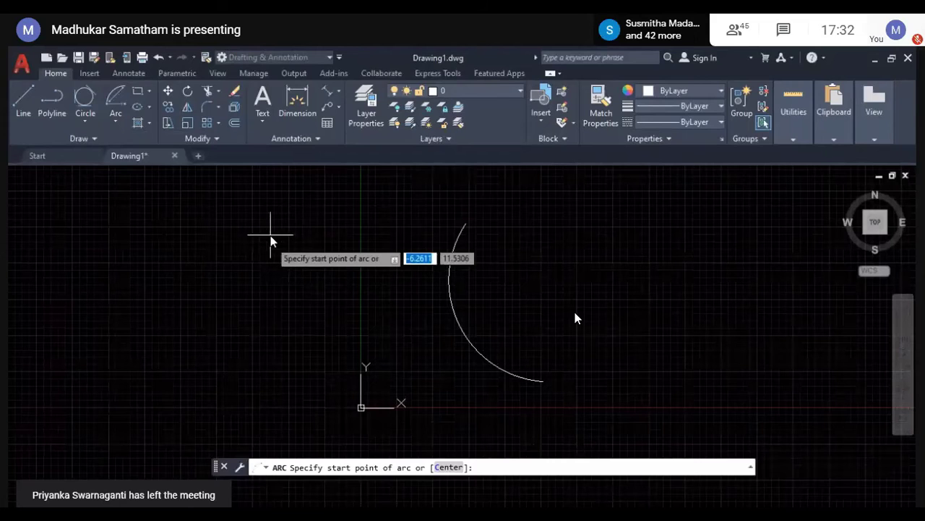
{"action": "key", "text": "Escape"}
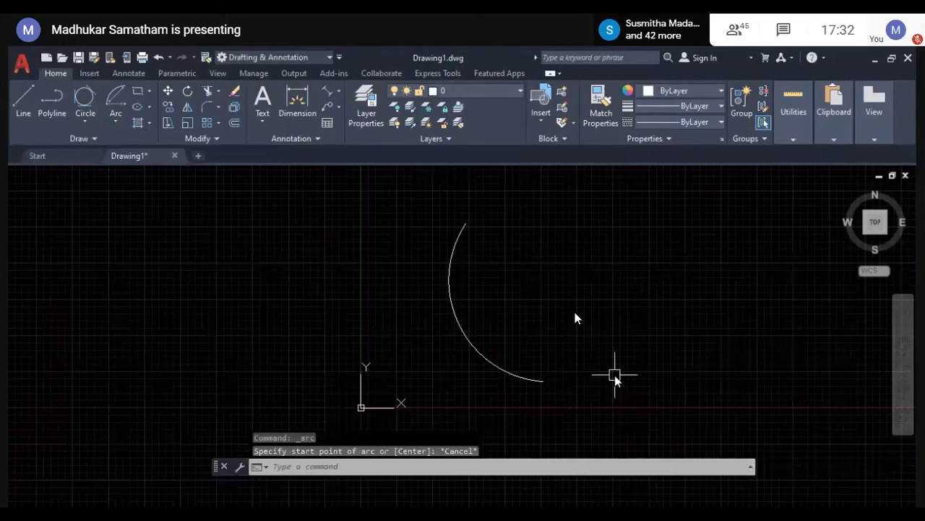
Step: Draw a nearly vertical line about 15 units long east of the 120° arc
{"action": "left_click", "coordinate": [26, 102]}
{"action": "left_click", "coordinate": [635, 425]}
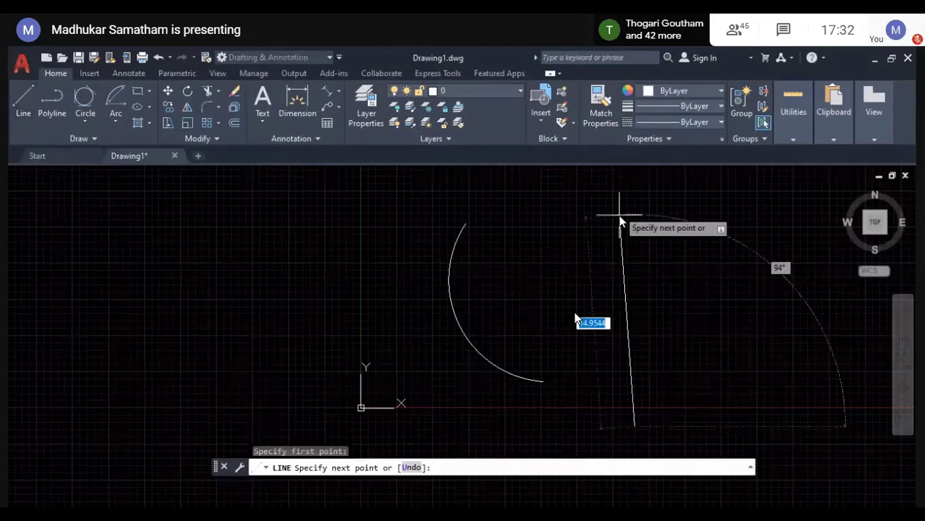
{"action": "left_click", "coordinate": [619, 210]}
{"action": "key", "text": "Escape"}
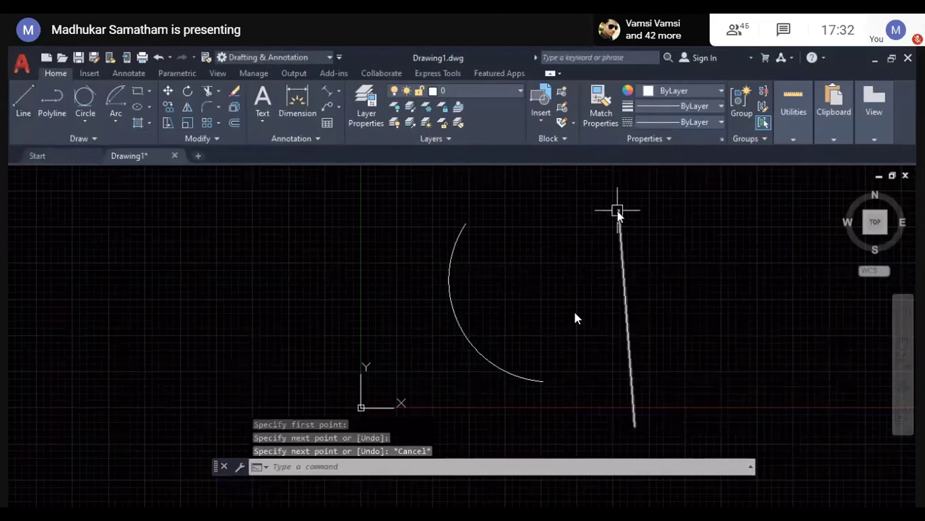
Step: Draw a second arc concentric with the 120° arc, starting at its lower endpoint and ending on the nearly vertical line
{"action": "left_click", "coordinate": [116, 123]}
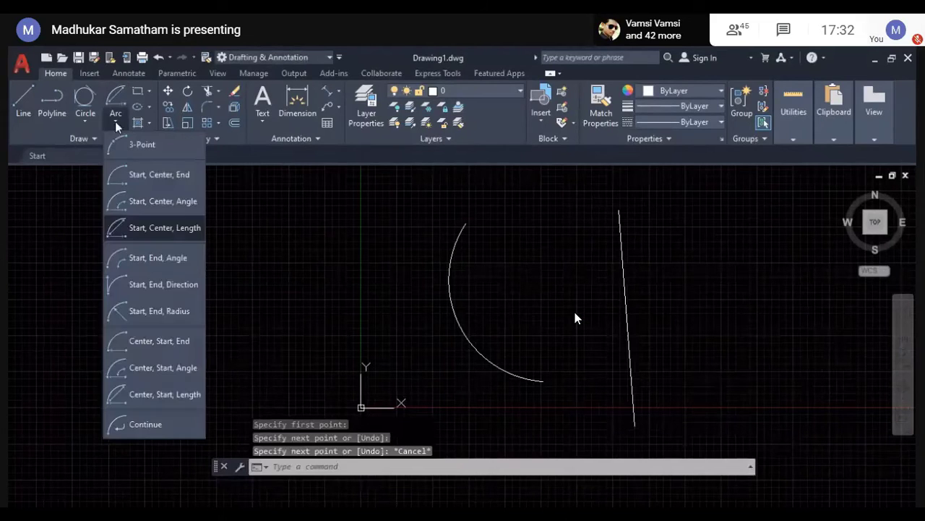
{"action": "left_click", "coordinate": [115, 121]}
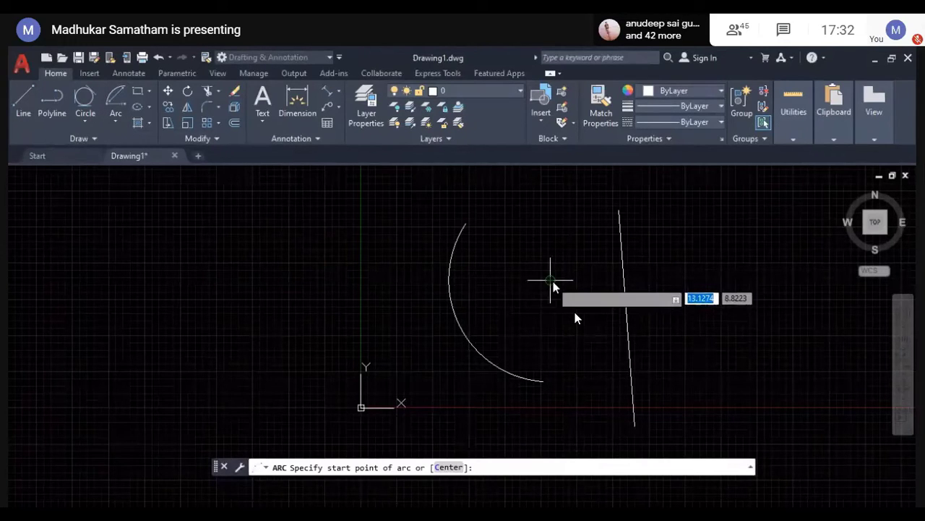
{"action": "type", "text": "c"}
{"action": "key", "text": "Return"}
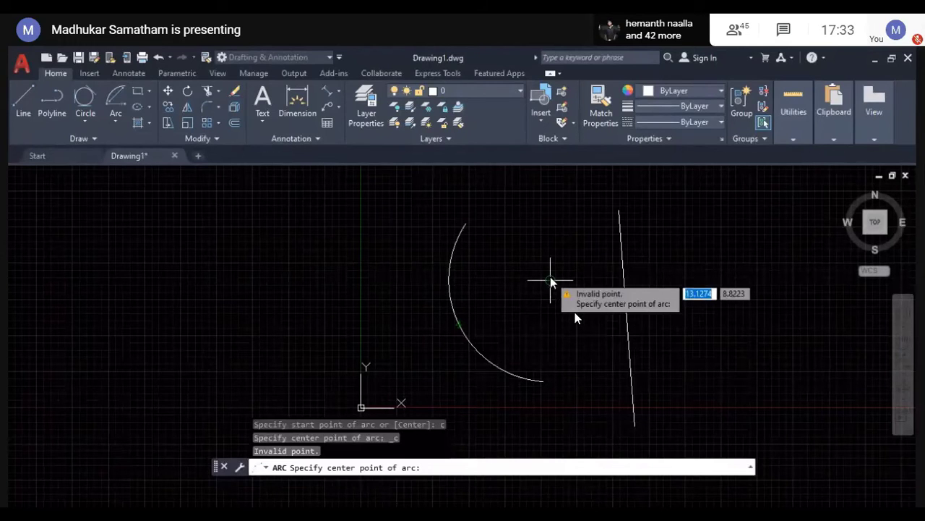
{"action": "left_click", "coordinate": [550, 280]}
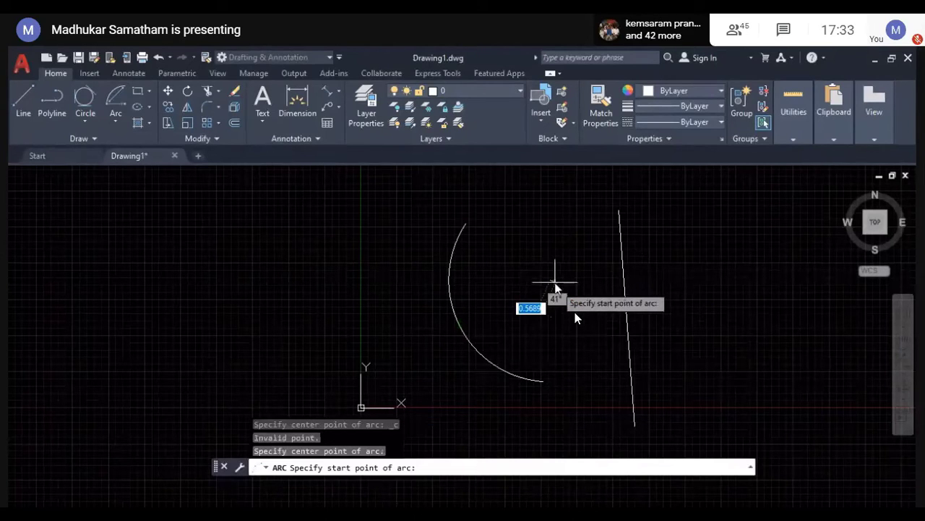
{"action": "left_click", "coordinate": [543, 379]}
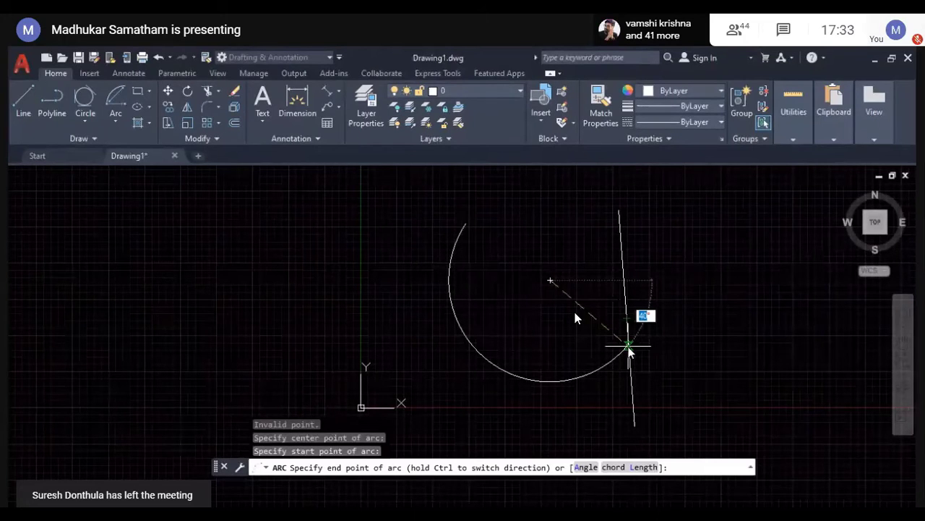
{"action": "scroll", "coordinate": [628, 346], "scroll_direction": "down", "scroll_amount": 4}
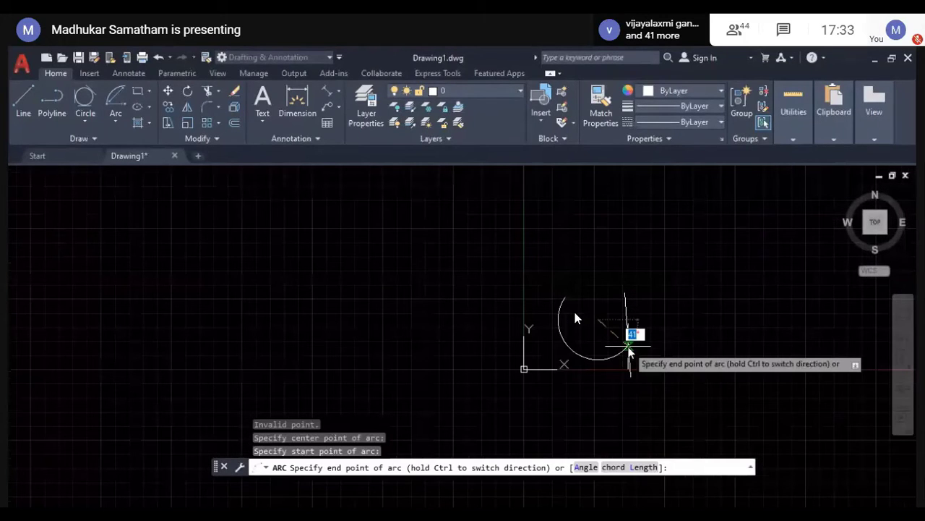
{"action": "left_click", "coordinate": [628, 346]}
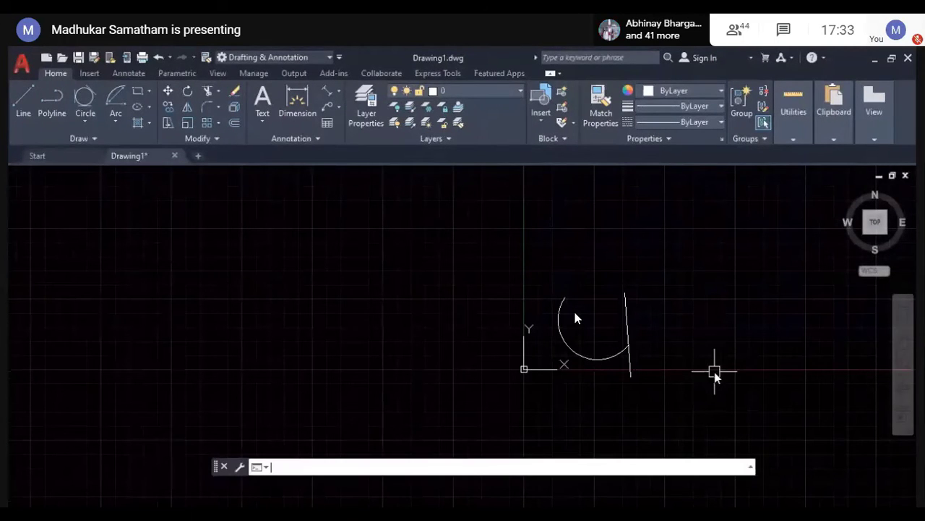
{"action": "key", "text": "Return"}
{"action": "type", "text": "e"}
{"action": "key", "text": "Return"}
{"action": "key", "text": "Return"}
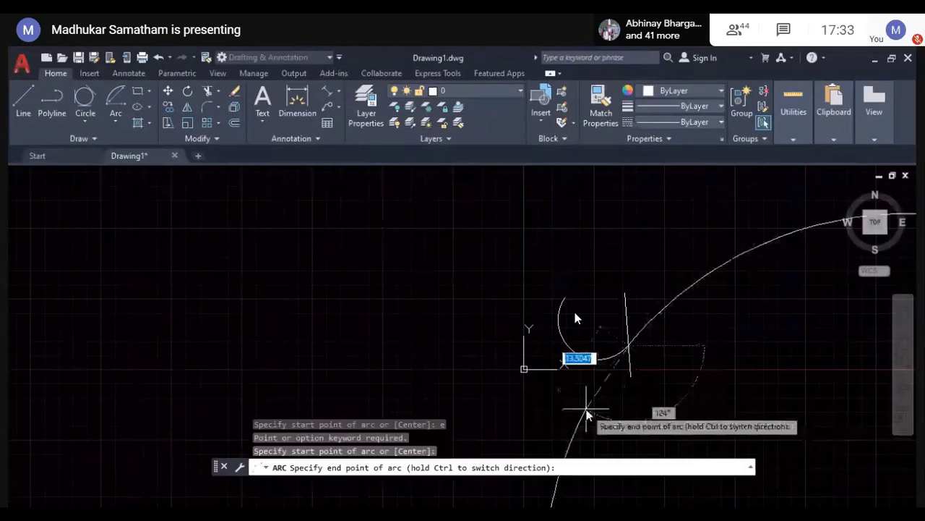
{"action": "key", "text": "Escape"}
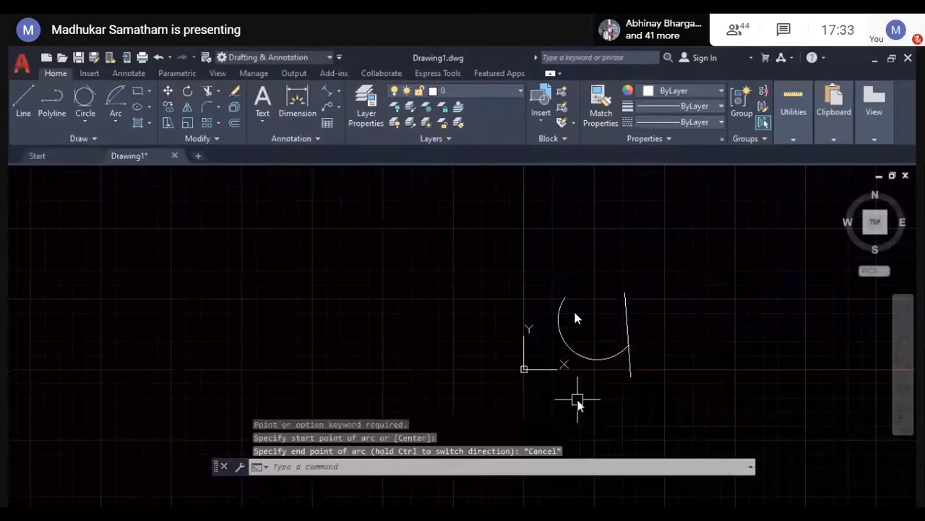
{"action": "key", "text": "Escape"}
Step: Examine how the two arcs and the line meet by selecting each one, and clear the selection
{"action": "type", "text": "z"}
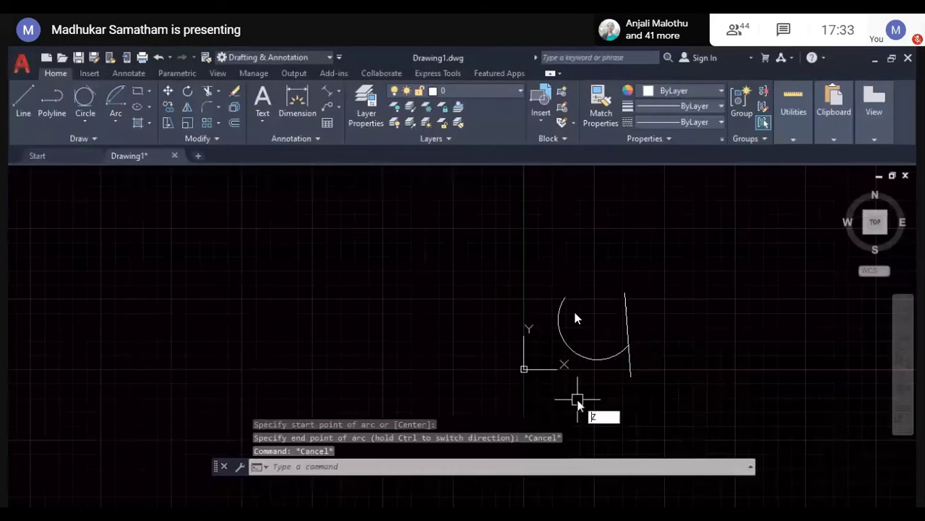
{"action": "key", "text": "Return"}
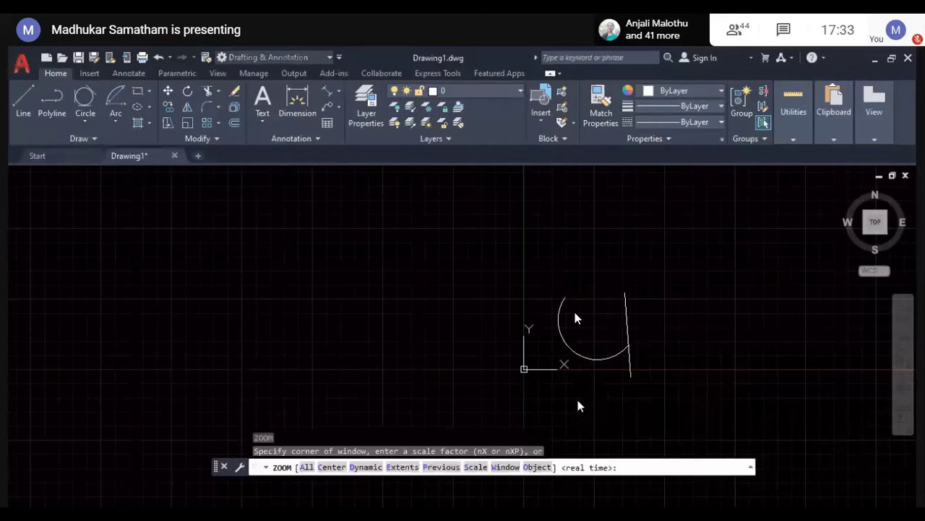
{"action": "type", "text": "e"}
{"action": "key", "text": "Return"}
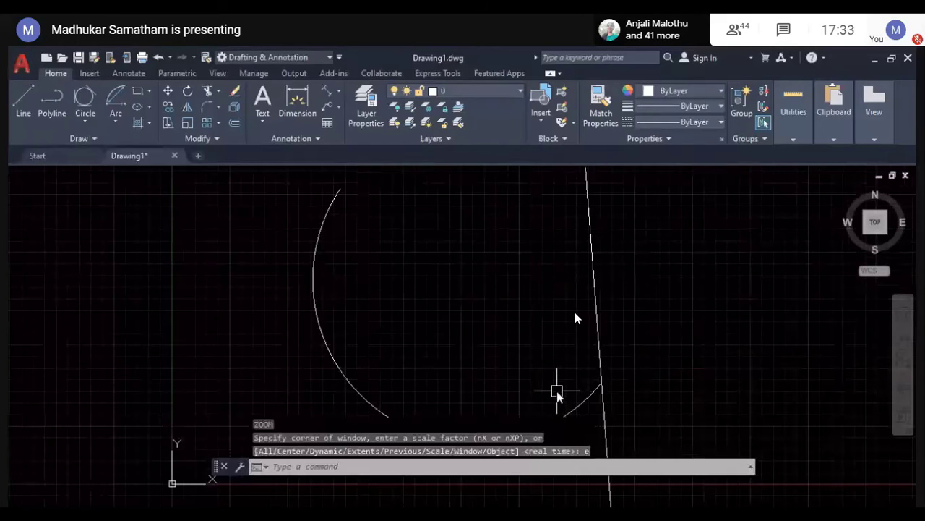
{"action": "middle_click_drag", "start_coordinate": [557, 391], "coordinate": [533, 285]}
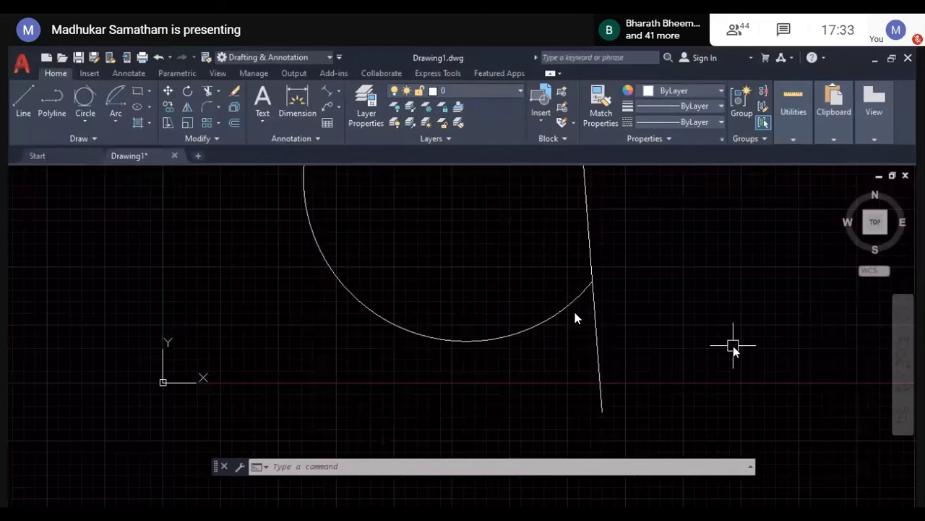
{"action": "left_click", "coordinate": [531, 327]}
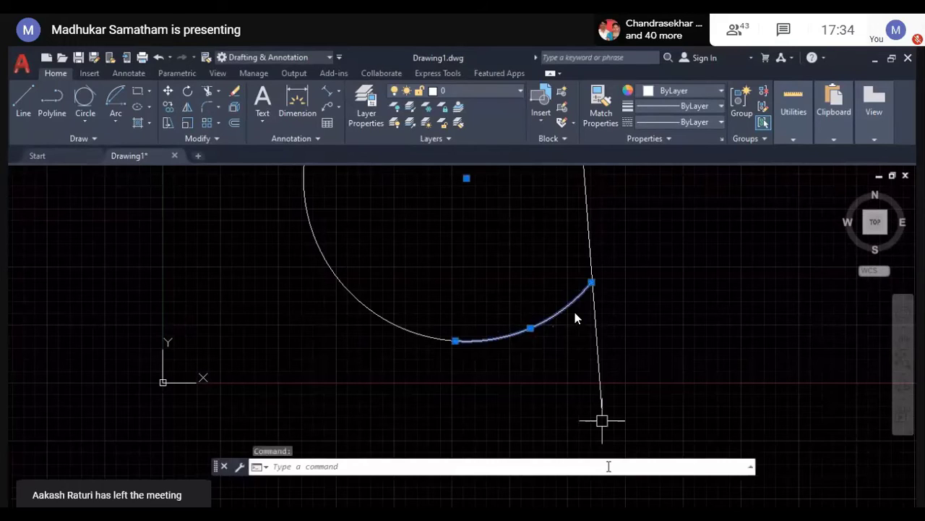
{"action": "left_click", "coordinate": [371, 312]}
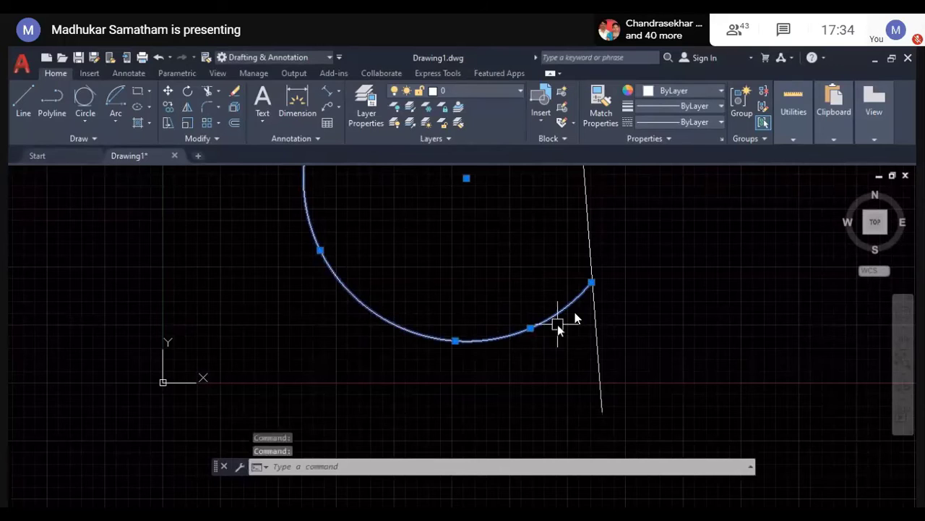
{"action": "left_click", "coordinate": [588, 217]}
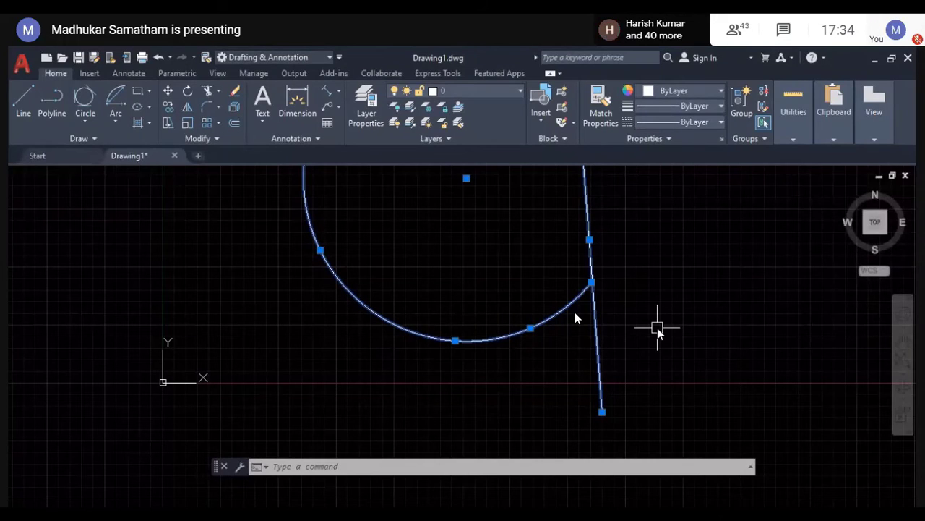
{"action": "key", "text": "Escape"}
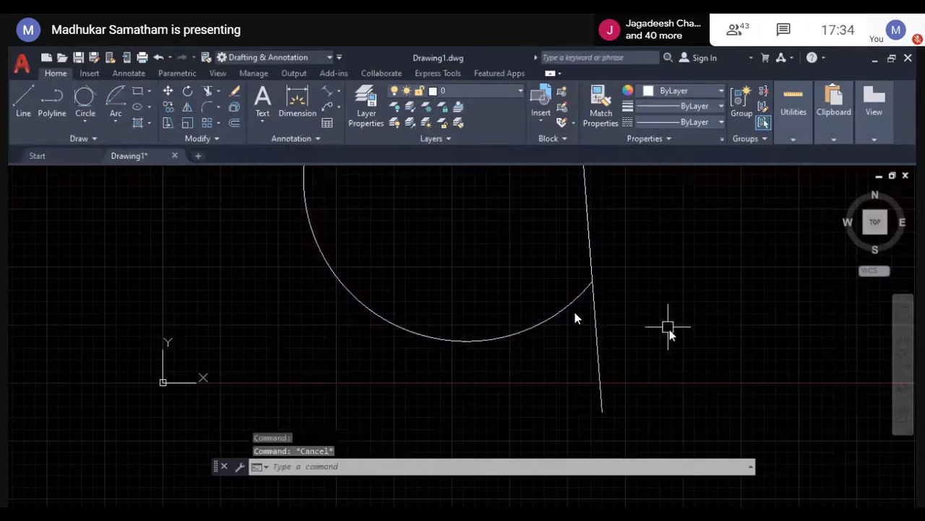
Step: Draw an arc by start, end and angle across the 120° arc, with endpoints about 6.9 units apart and a 90° included angle
{"action": "left_click", "coordinate": [116, 120]}
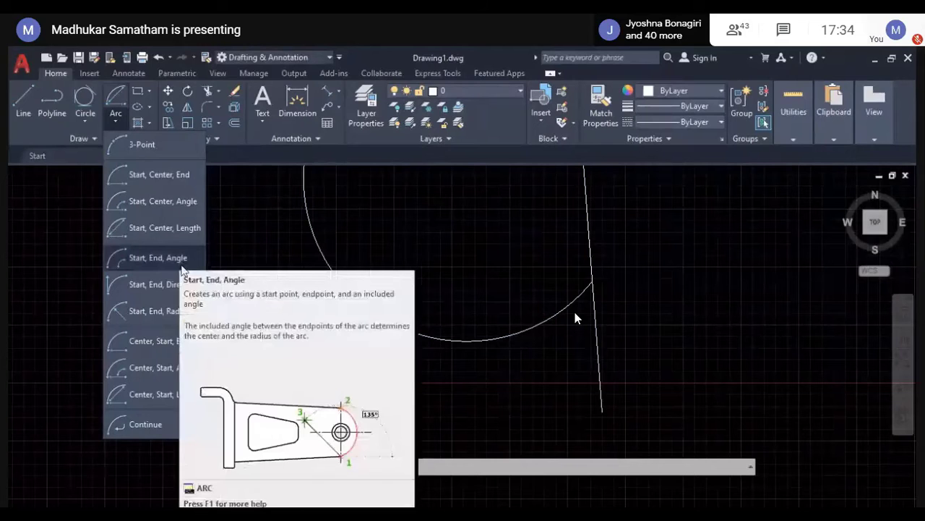
{"action": "left_click", "coordinate": [184, 289]}
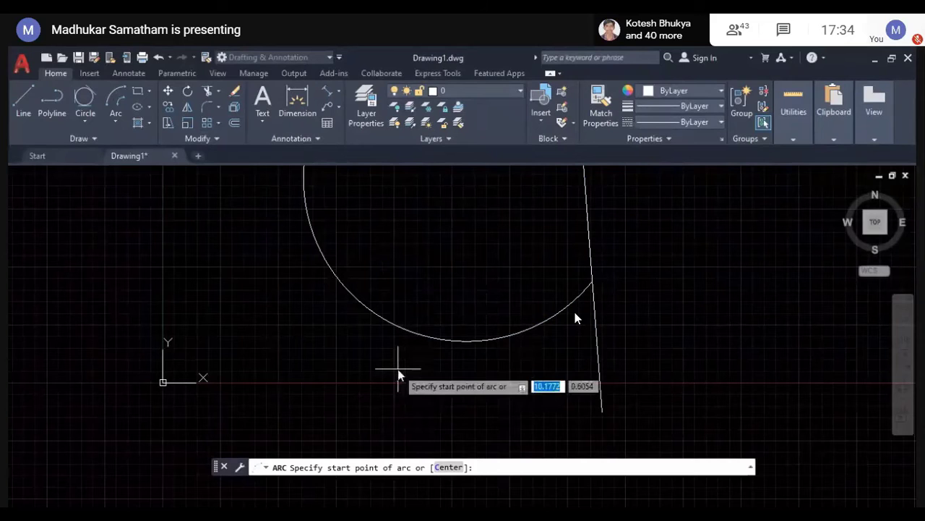
{"action": "left_click", "coordinate": [295, 370]}
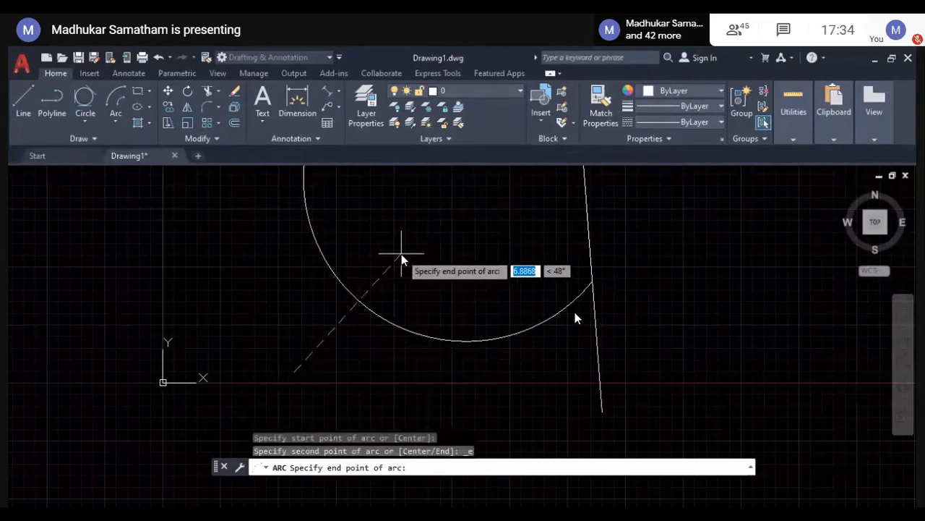
{"action": "left_click", "coordinate": [402, 254]}
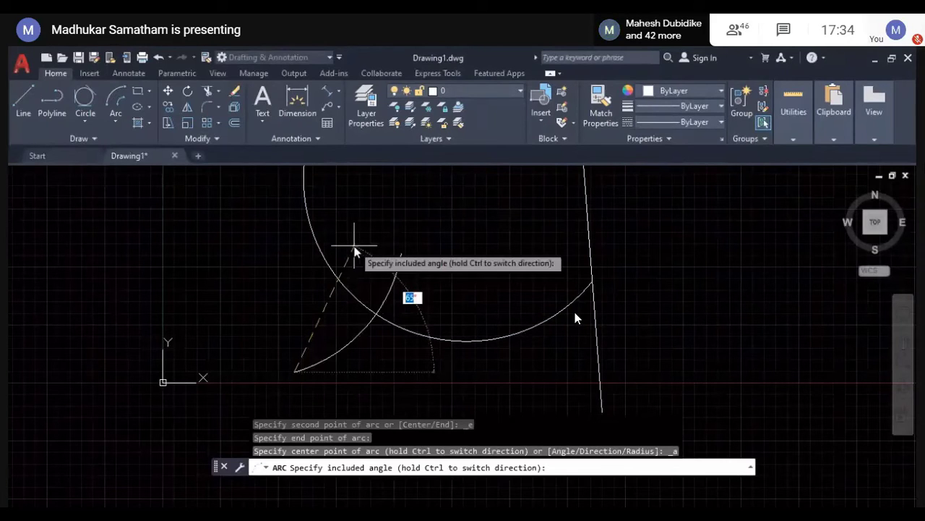
{"action": "type", "text": "90"}
{"action": "key", "text": "Return"}
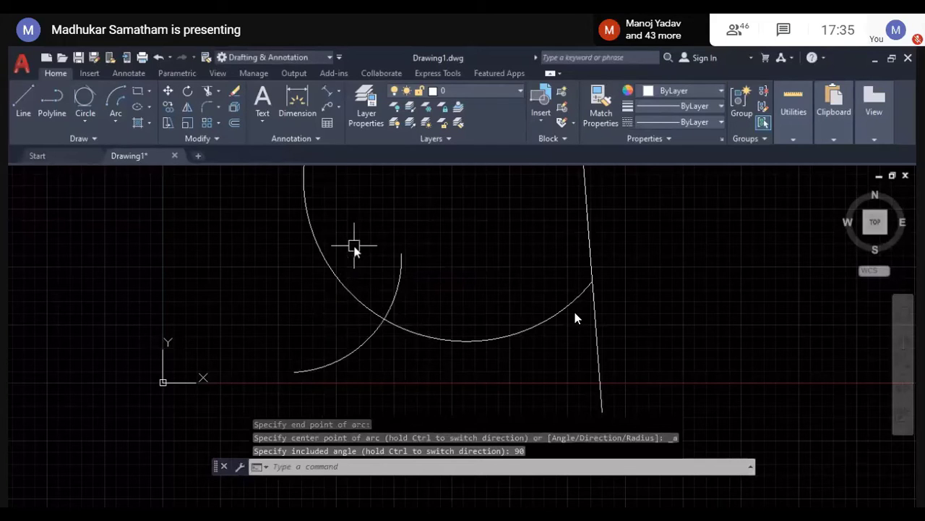
Step: Delete the 90° arc, the nearly vertical line and both concentric arcs to empty the drawing
{"action": "left_click", "coordinate": [392, 380]}
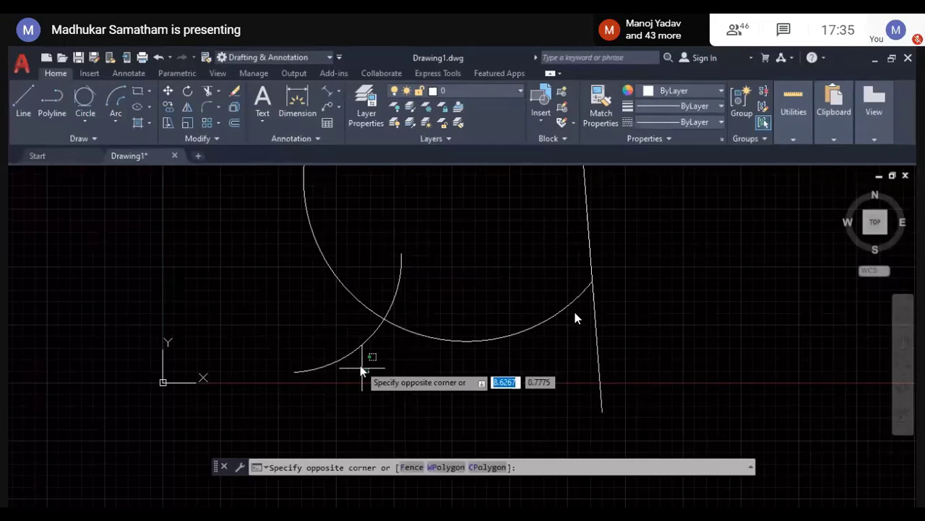
{"action": "left_click", "coordinate": [323, 313]}
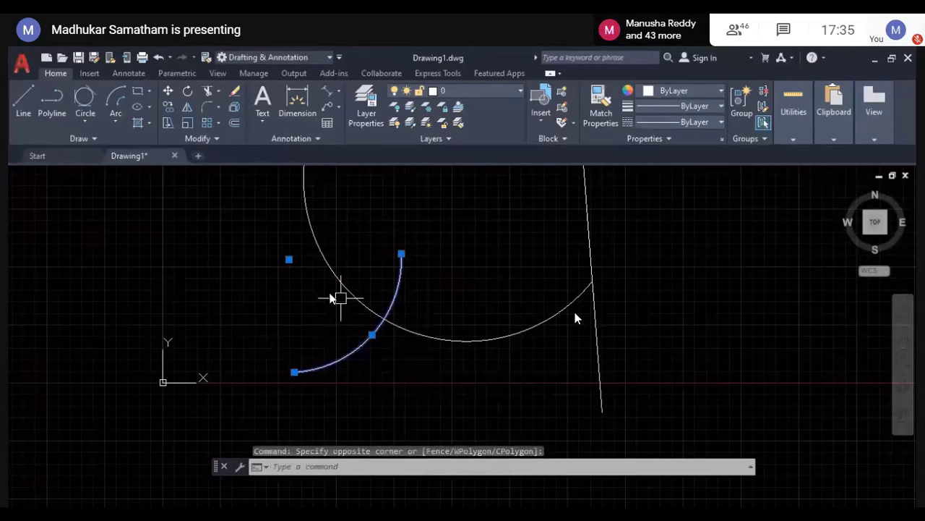
{"action": "key", "text": "Delete"}
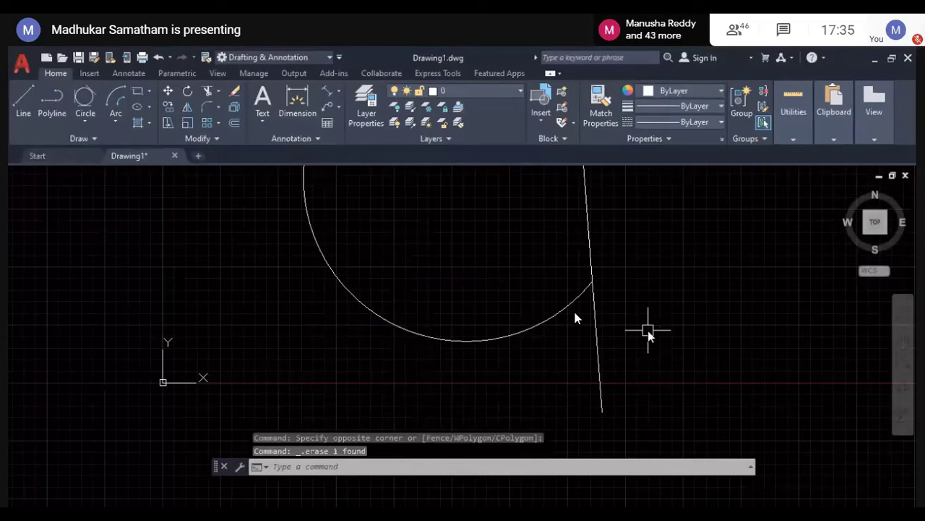
{"action": "left_click", "coordinate": [648, 333]}
{"action": "left_click", "coordinate": [516, 271]}
{"action": "key", "text": "Delete"}
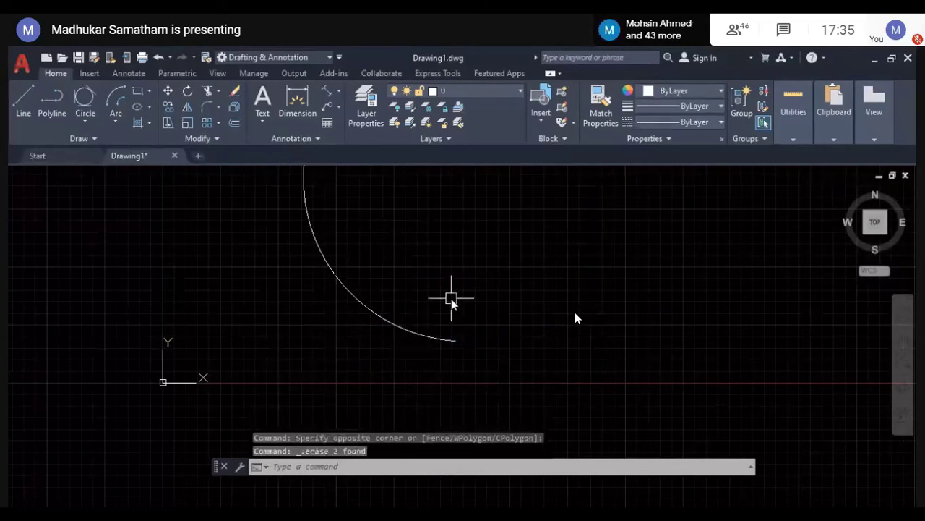
{"action": "left_click", "coordinate": [451, 298]}
{"action": "left_click", "coordinate": [343, 355]}
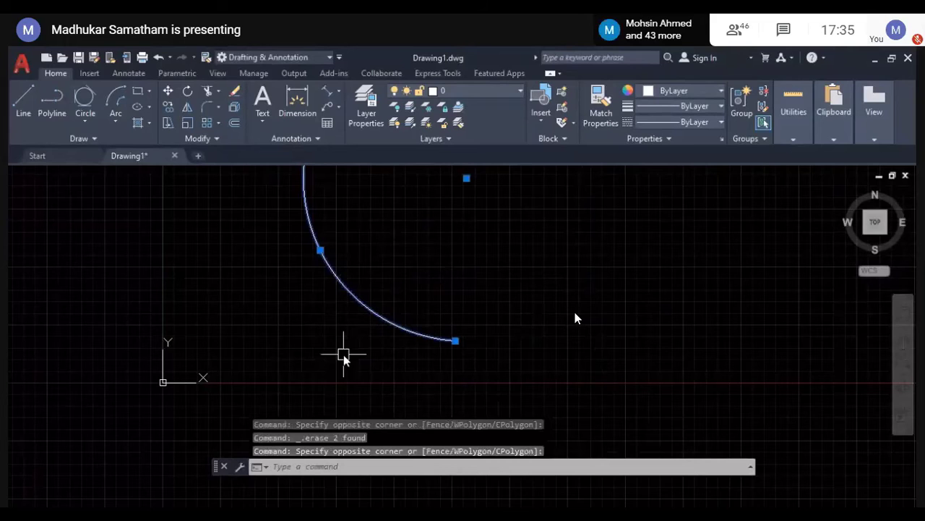
{"action": "key", "text": "Delete"}
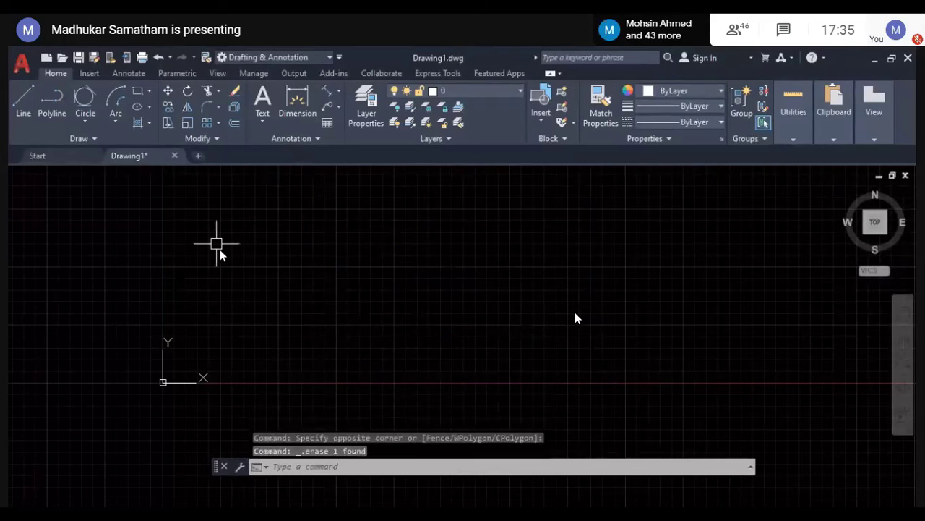
Step: Draw a shallow upward-bulging arc by start, end and direction, with nearly level endpoints above the X axis and an upward-sloping start tangent
{"action": "left_click", "coordinate": [117, 122]}
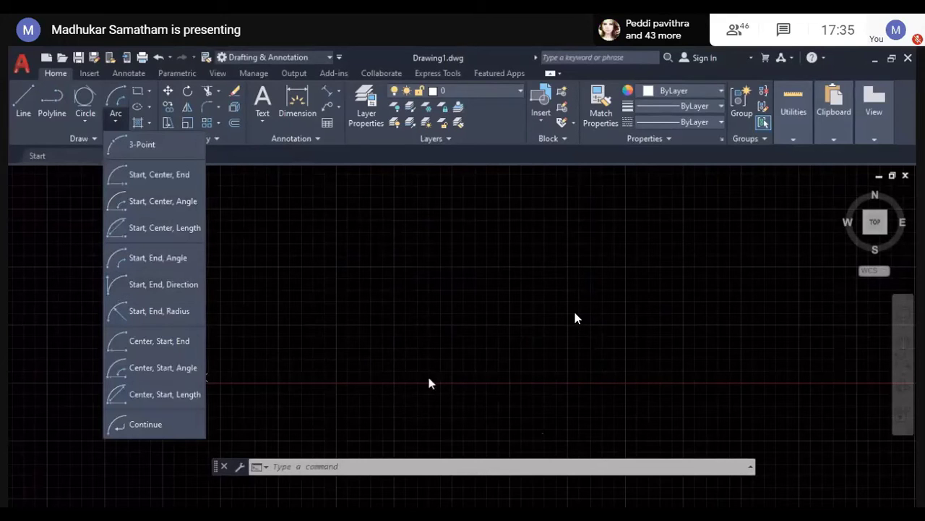
{"action": "left_click", "coordinate": [183, 286]}
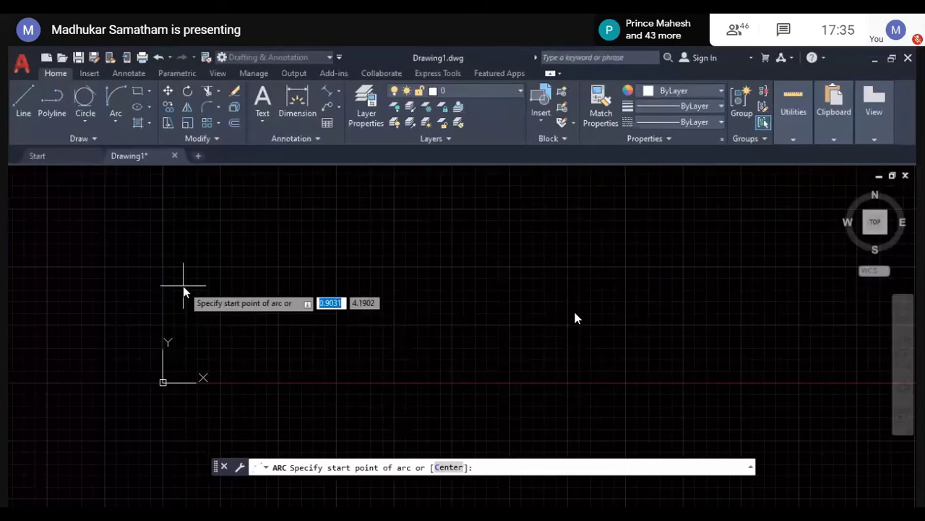
{"action": "left_click", "coordinate": [378, 331]}
{"action": "left_click", "coordinate": [691, 325]}
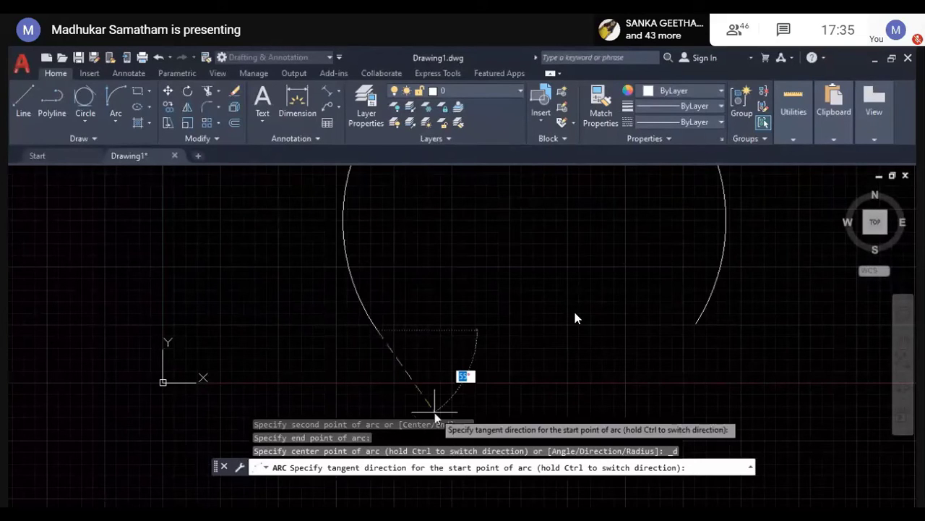
{"action": "left_click", "coordinate": [483, 286]}
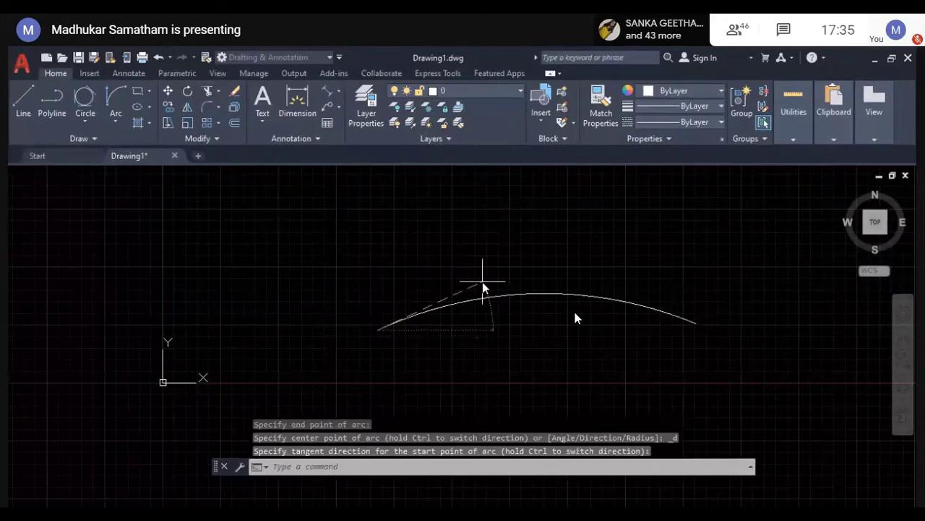
Step: Delete the shallow arc drawn by start, end and direction
{"action": "left_click", "coordinate": [522, 324]}
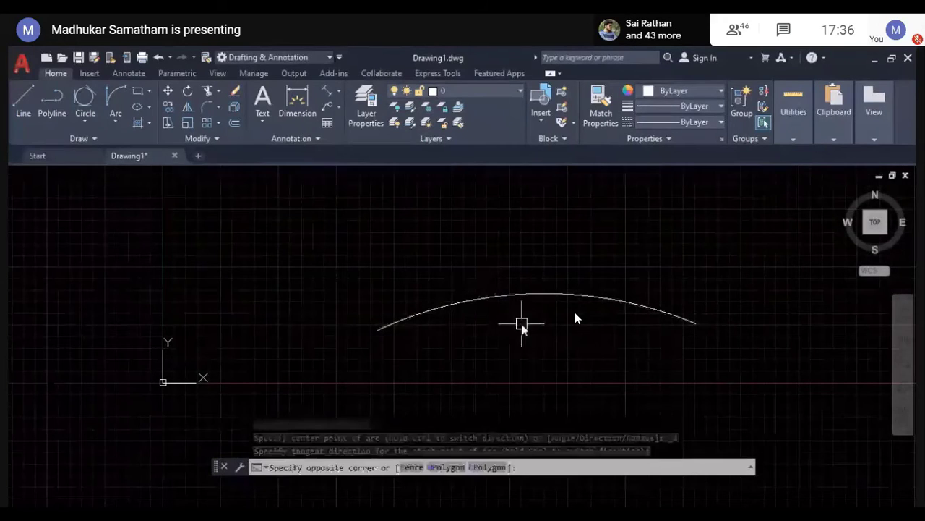
{"action": "left_click", "coordinate": [471, 266]}
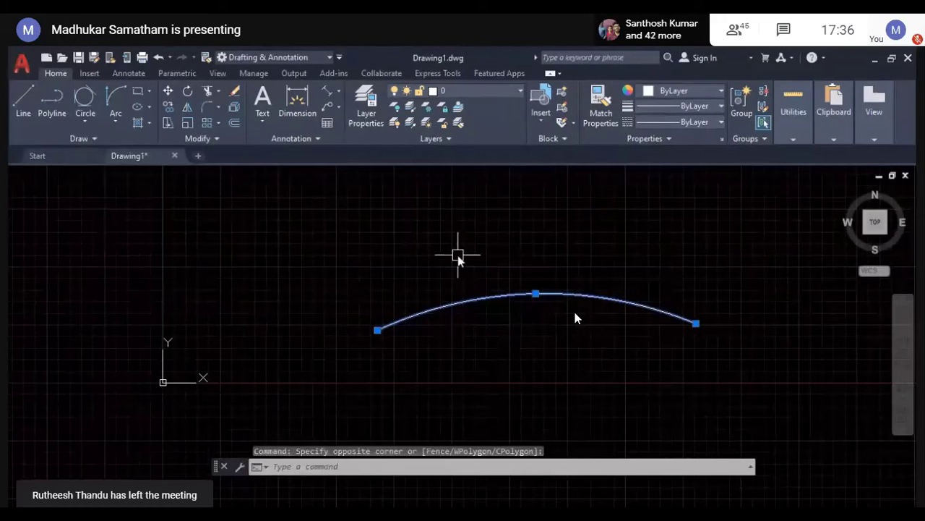
{"action": "key", "text": "Delete"}
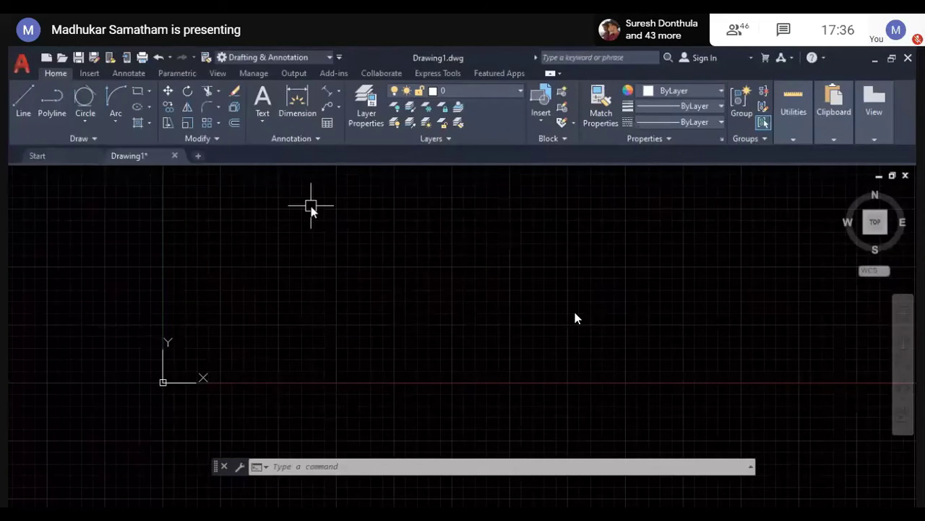
{"action": "left_click", "coordinate": [115, 122]}
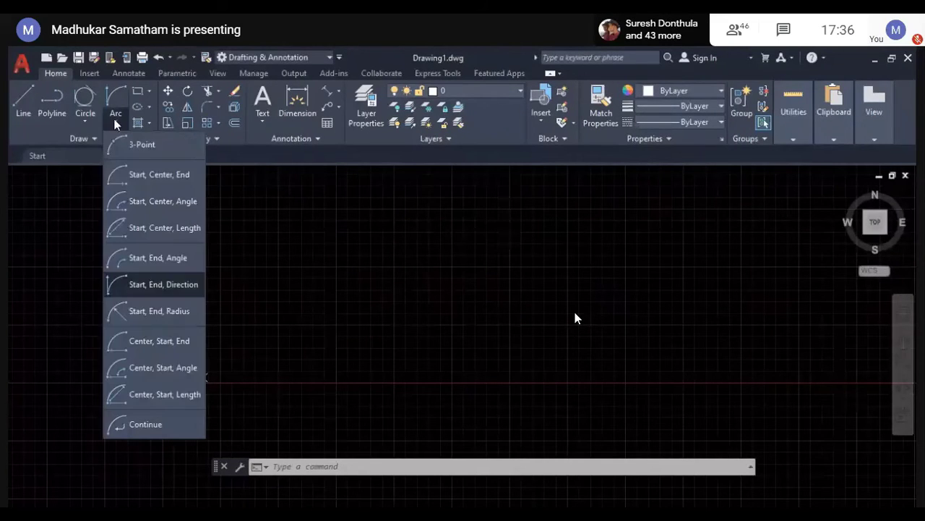
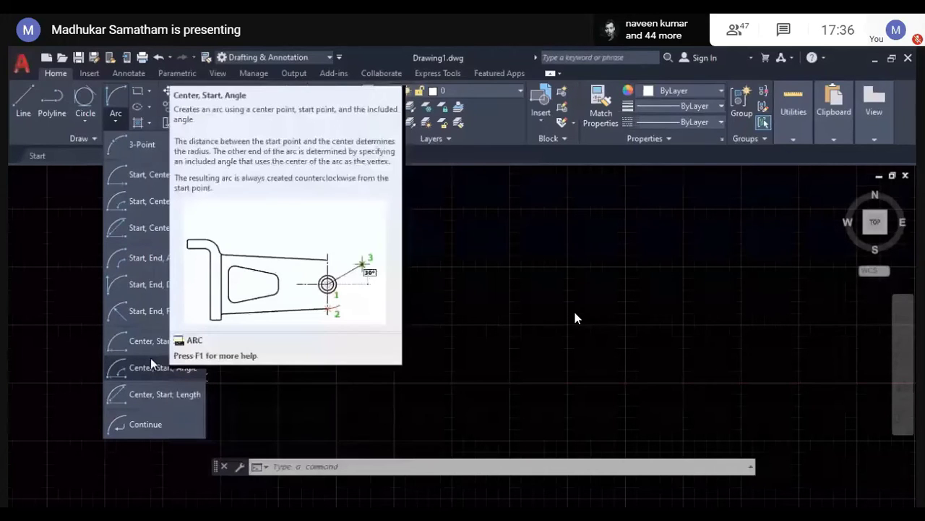
{"action": "left_click", "coordinate": [143, 425]}
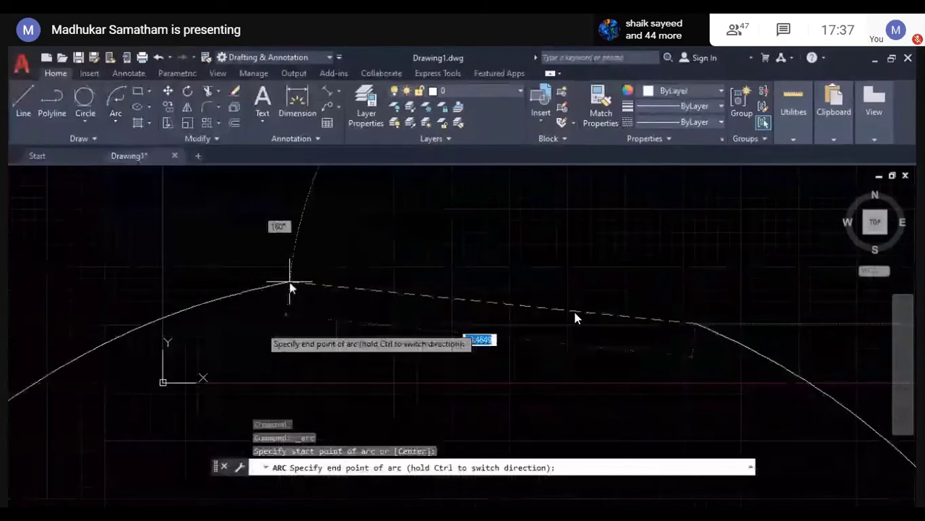
{"action": "key", "text": "Escape"}
{"action": "key", "text": "Escape"}
{"action": "key", "text": "Escape"}
{"action": "key", "text": "Escape"}
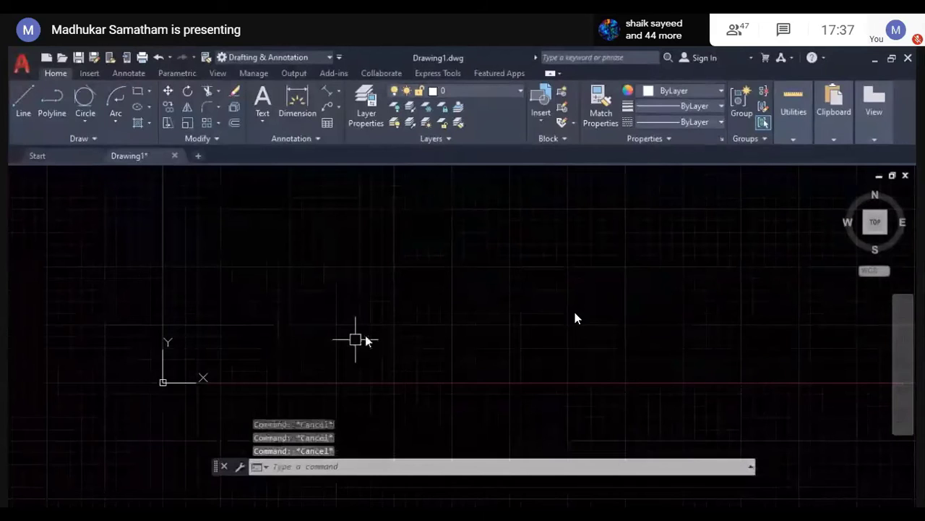
Step: Draw a large arc with the Continue option from the deleted arc's last endpoint, ending just below the origin
{"action": "left_click", "coordinate": [115, 125]}
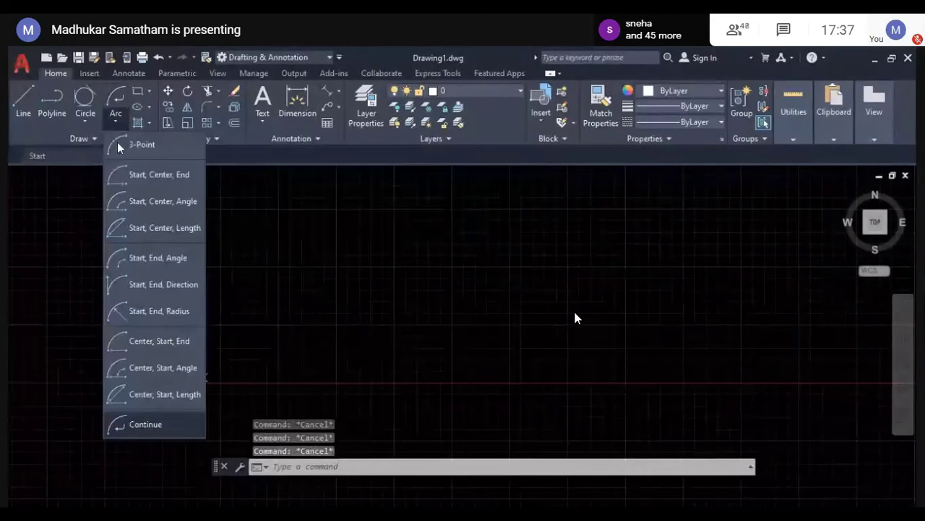
{"action": "left_click", "coordinate": [138, 425]}
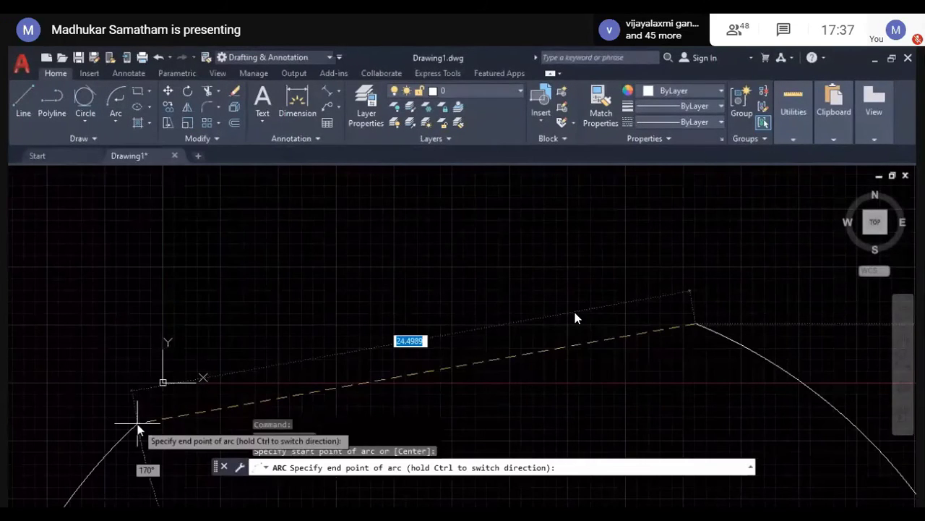
{"action": "key", "text": "Escape"}
Step: Start a selection window in the empty area between the two ends of the continued arc
{"action": "left_click", "coordinate": [384, 331]}
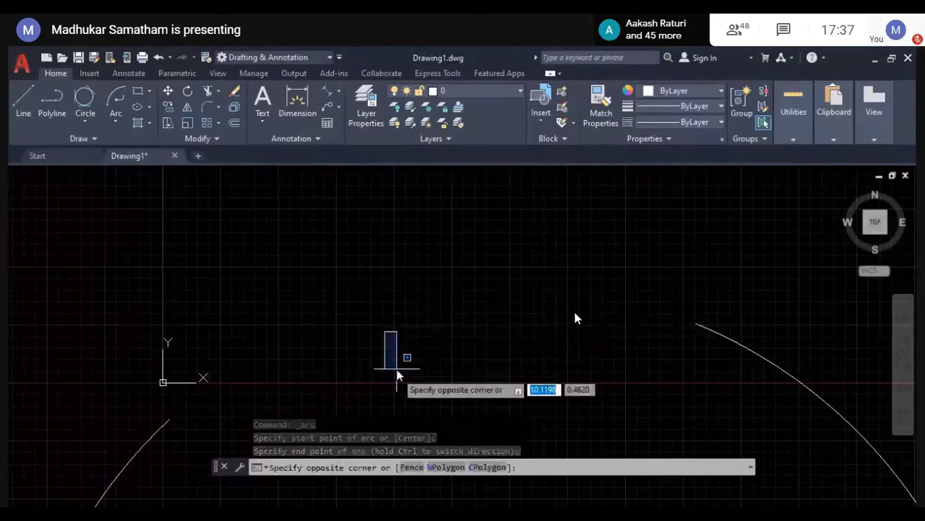
Step: Erase the existing large arc from the drawing
{"action": "left_click", "coordinate": [366, 304]}
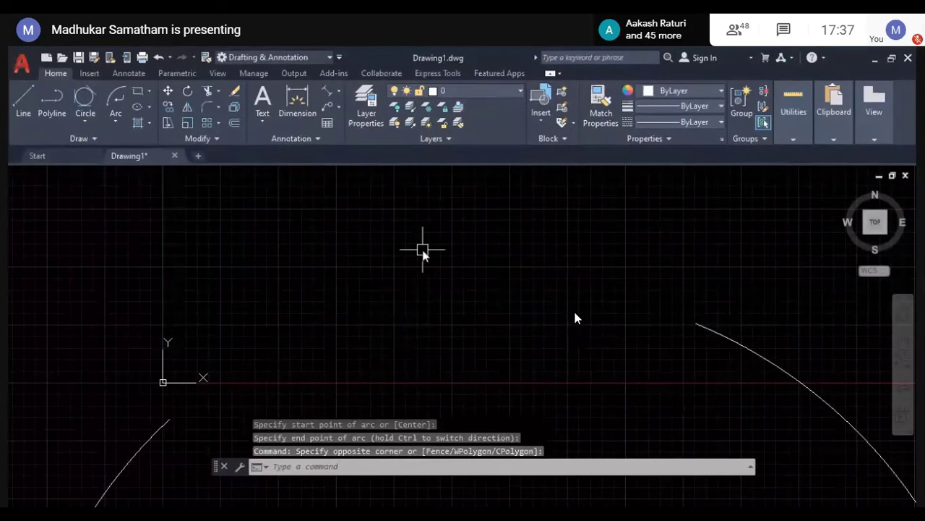
{"action": "left_click", "coordinate": [709, 317]}
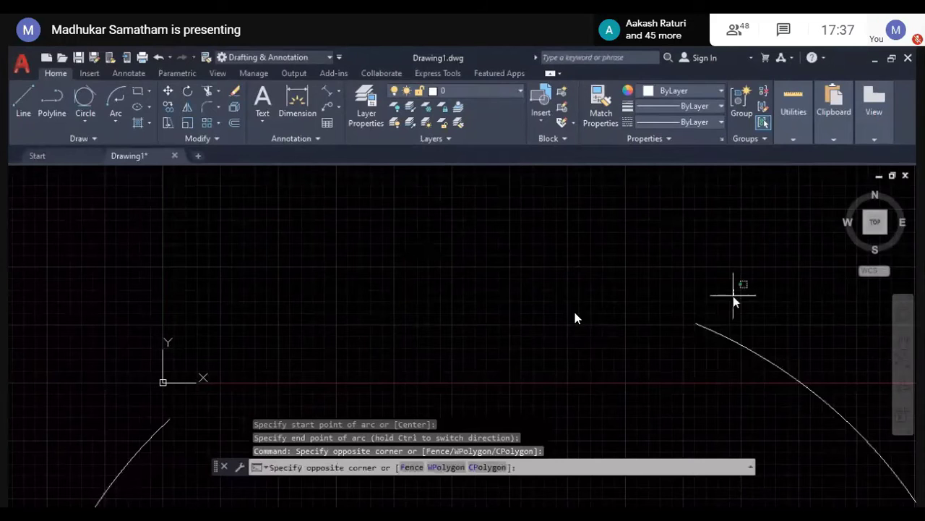
{"action": "left_click", "coordinate": [677, 362]}
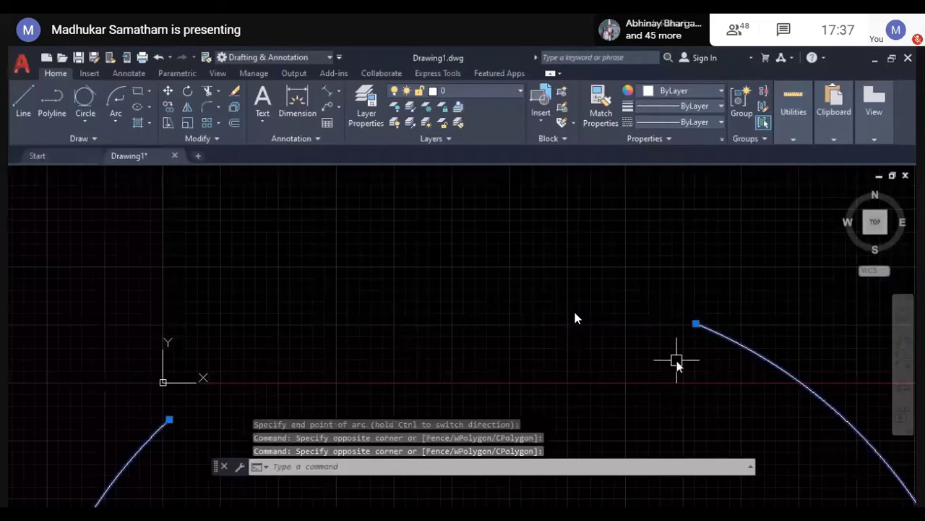
{"action": "key", "text": "Delete"}
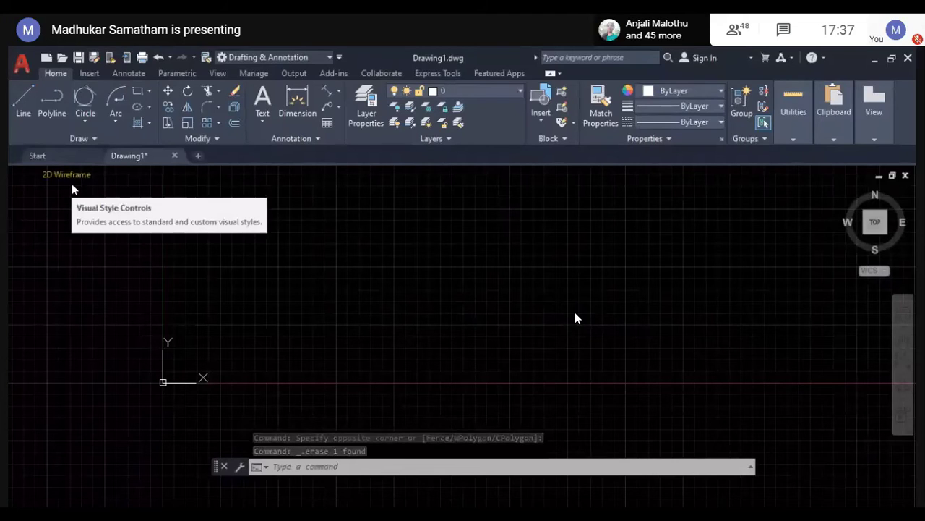
{"action": "left_click", "coordinate": [114, 120]}
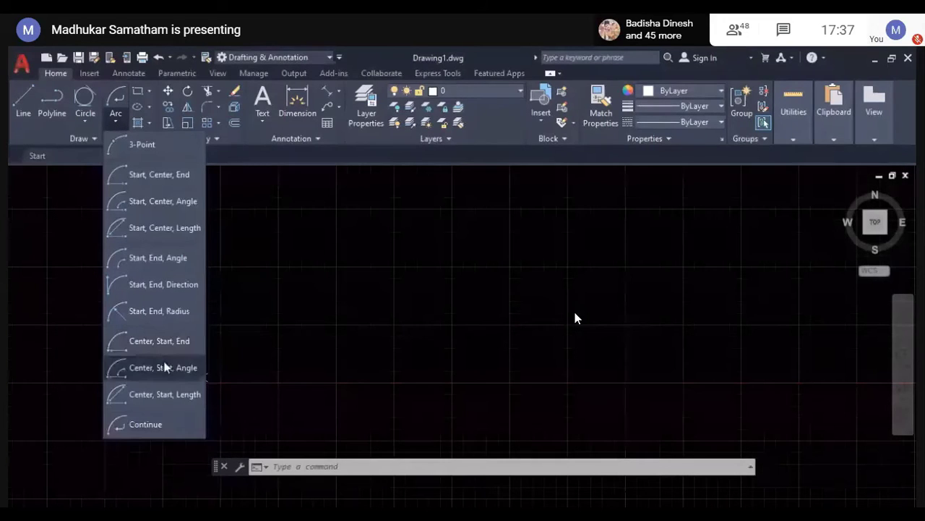
{"action": "left_click", "coordinate": [158, 426]}
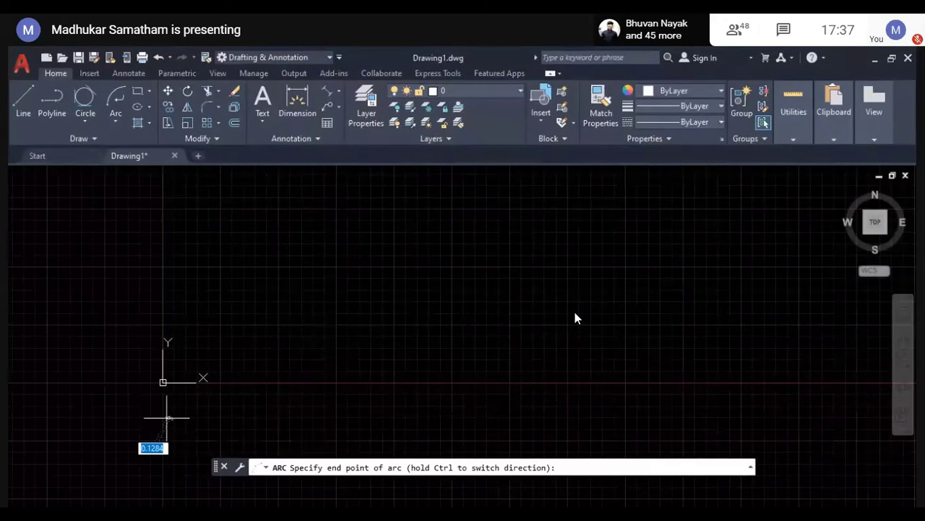
{"action": "key", "text": "Escape"}
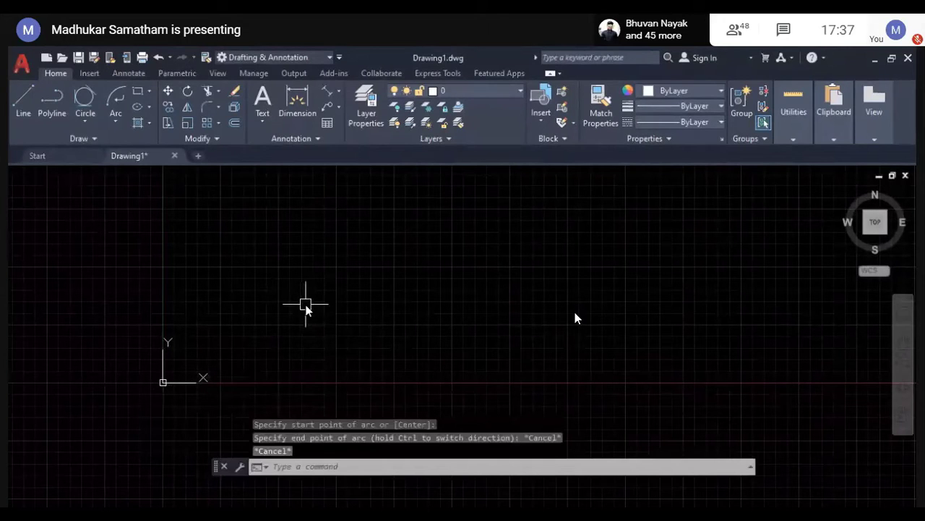
Step: Draw a short arc near the origin with the Continue arc method, extending from the last arc's end point
{"action": "type", "text": "z"}
{"action": "key", "text": "Return"}
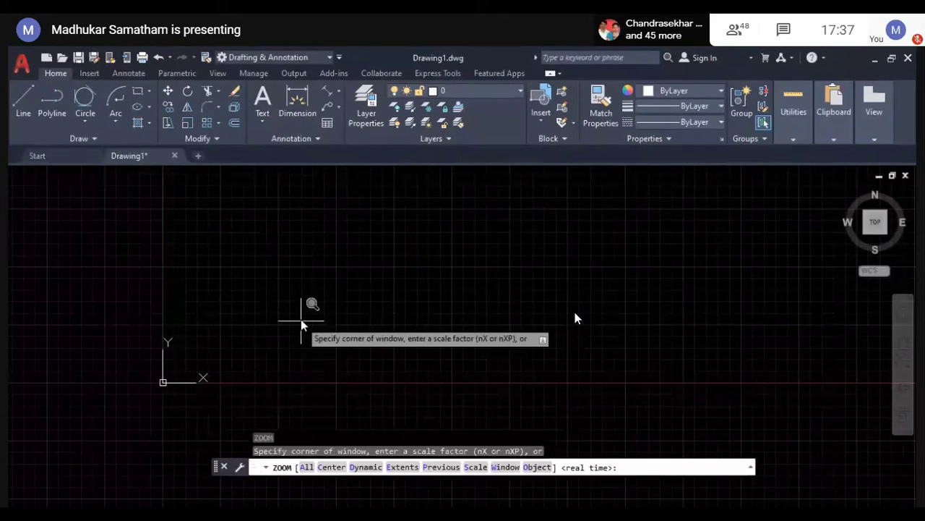
{"action": "type", "text": "e"}
{"action": "key", "text": "Return"}
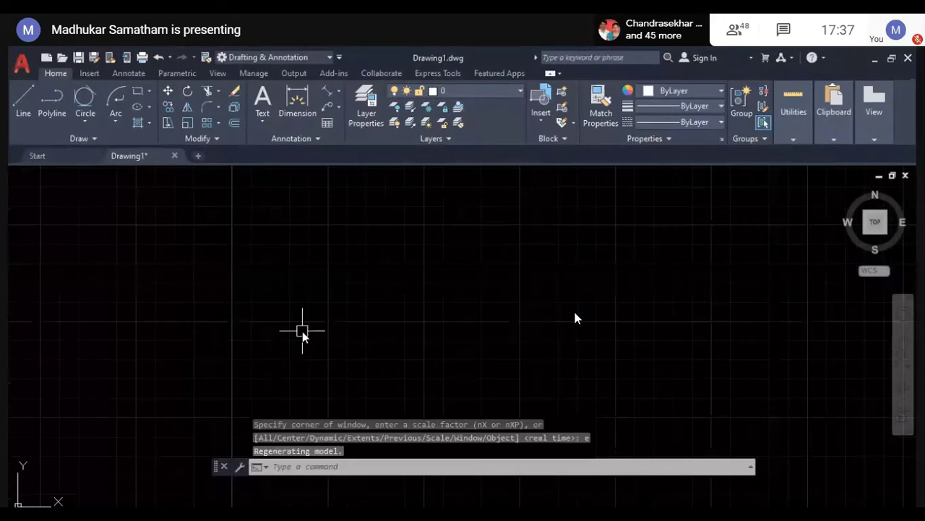
{"action": "left_click", "coordinate": [117, 123]}
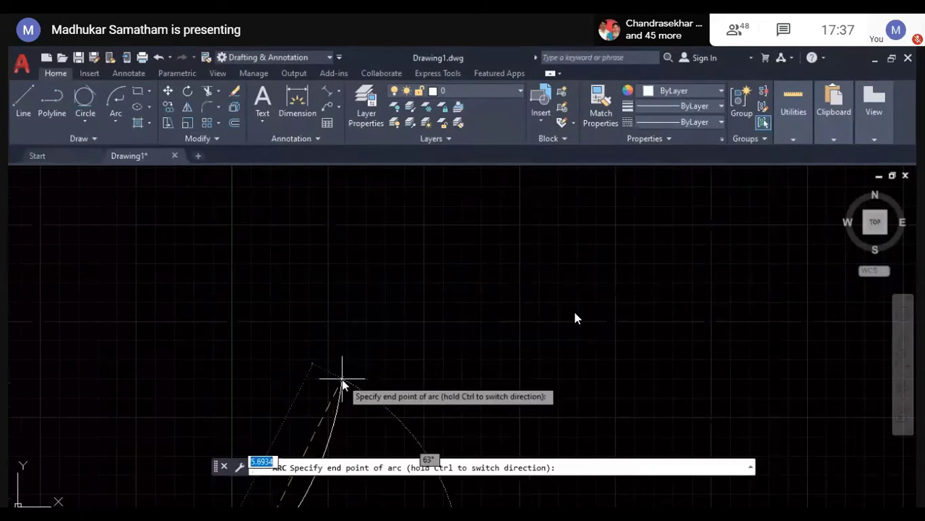
{"action": "scroll", "coordinate": [342, 379], "scroll_direction": "up", "scroll_amount": 1}
{"action": "mouse_move", "coordinate": [318, 409]}
{"action": "middle_mouse_down"}
{"action": "mouse_move", "coordinate": [408, 220]}
{"action": "mouse_move", "coordinate": [374, 311]}
{"action": "middle_mouse_up"}
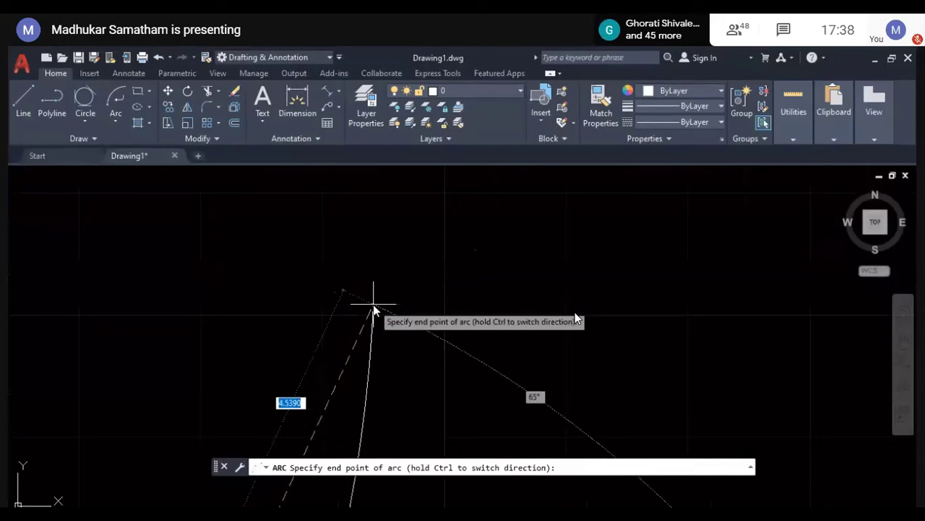
{"action": "scroll", "coordinate": [373, 311], "scroll_direction": "down", "scroll_amount": 2}
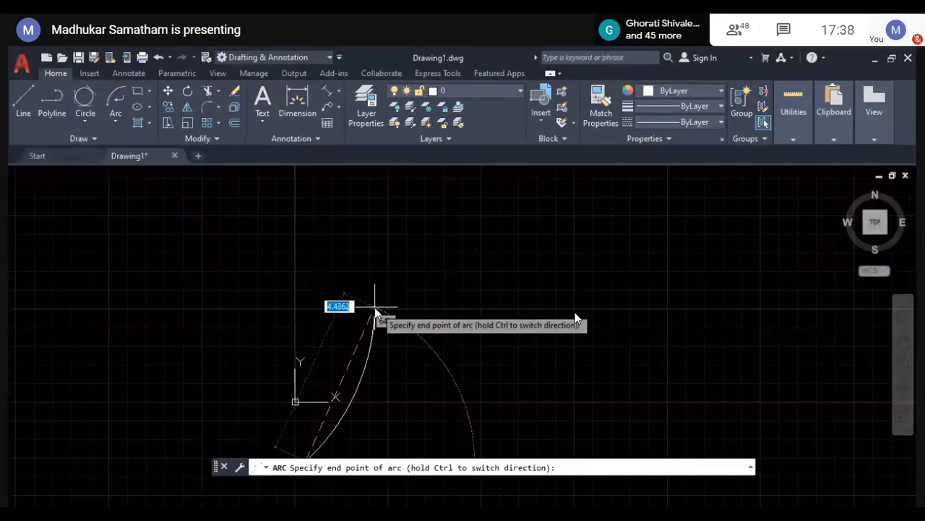
{"action": "scroll", "coordinate": [375, 311], "scroll_direction": "down", "scroll_amount": 6}
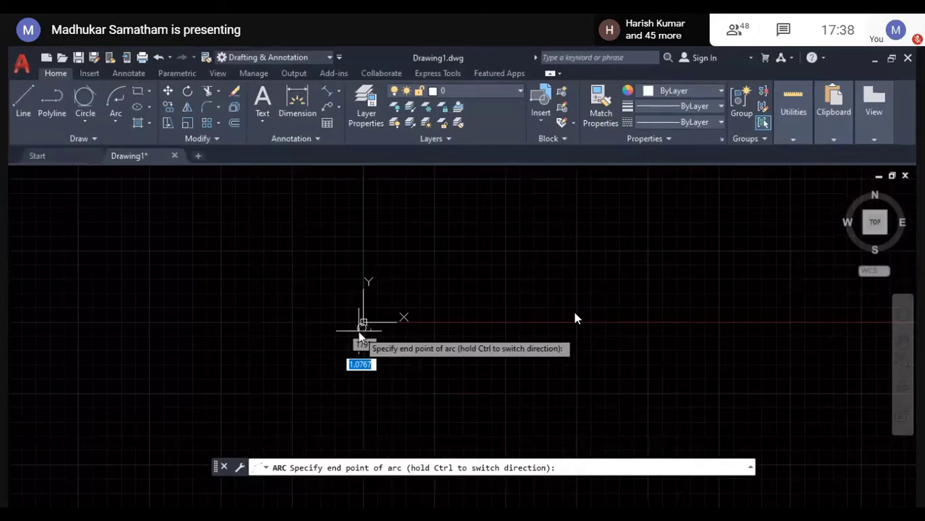
{"action": "scroll", "coordinate": [361, 334], "scroll_direction": "up", "scroll_amount": 2}
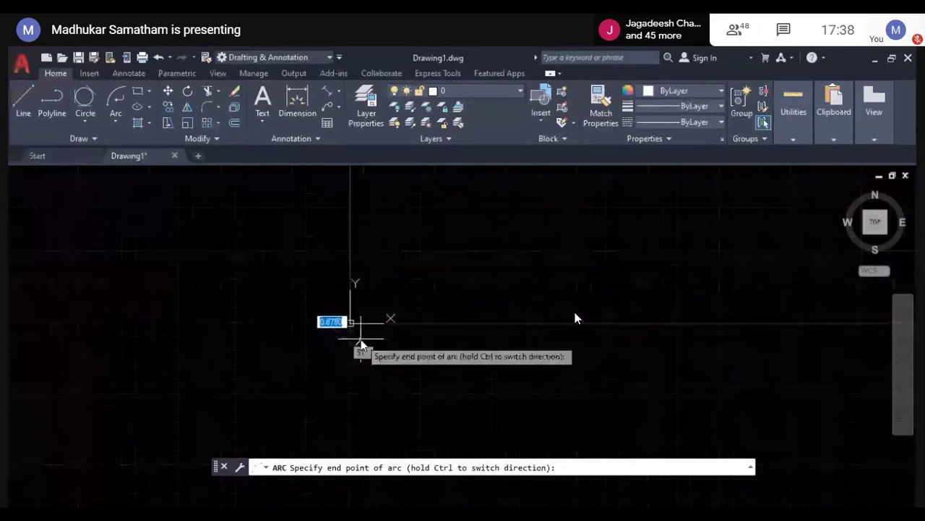
{"action": "left_click", "coordinate": [361, 338]}
Step: Erase the short arc just drawn below the origin
{"action": "scroll", "coordinate": [364, 342], "scroll_direction": "up", "scroll_amount": 2}
{"action": "left_click", "coordinate": [359, 333]}
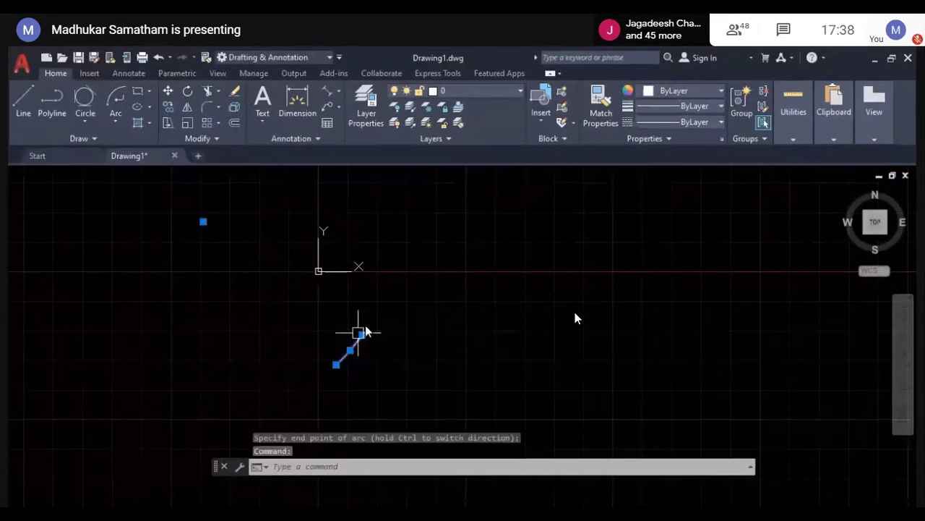
{"action": "key", "text": "Escape"}
{"action": "left_click", "coordinate": [379, 371]}
{"action": "left_click", "coordinate": [316, 314]}
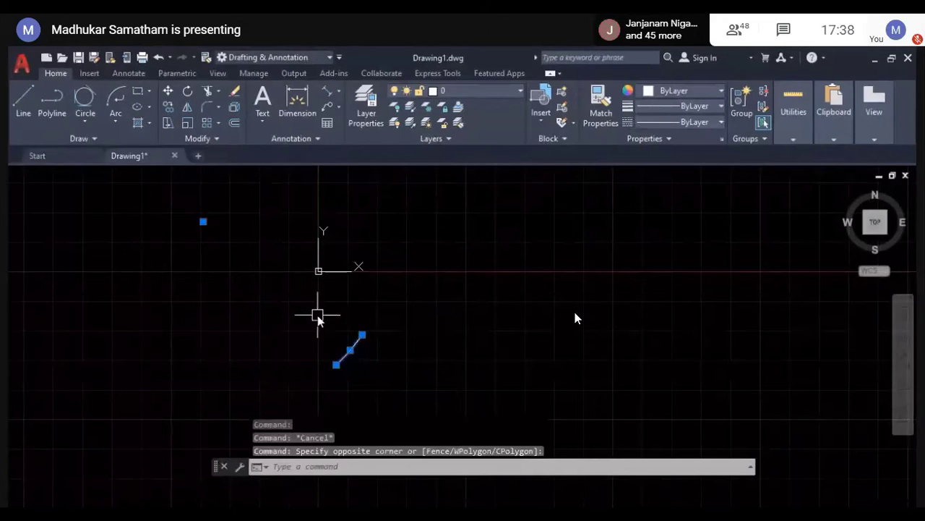
{"action": "key", "text": "Delete"}
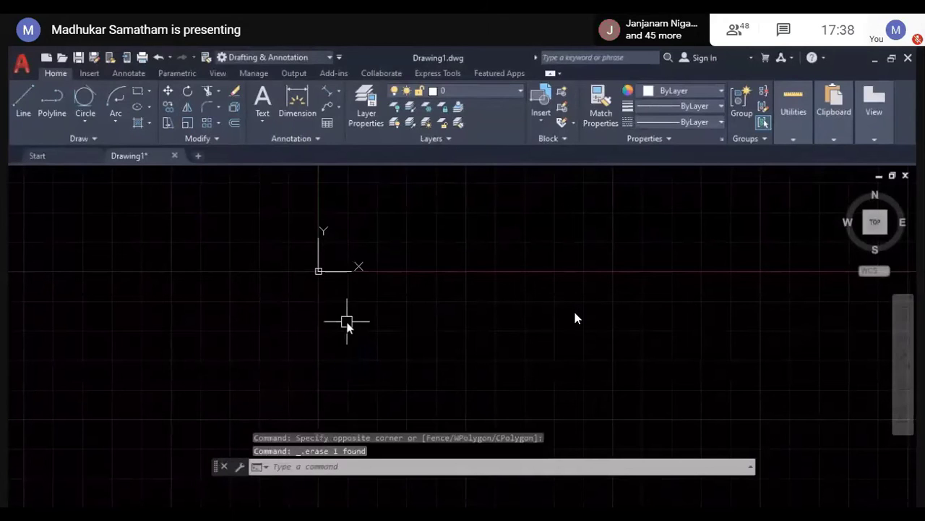
Step: Draw a tiny, nearly full-circle arc just below the origin with the Continue arc method
{"action": "left_click", "coordinate": [112, 121]}
{"action": "left_click", "coordinate": [155, 423]}
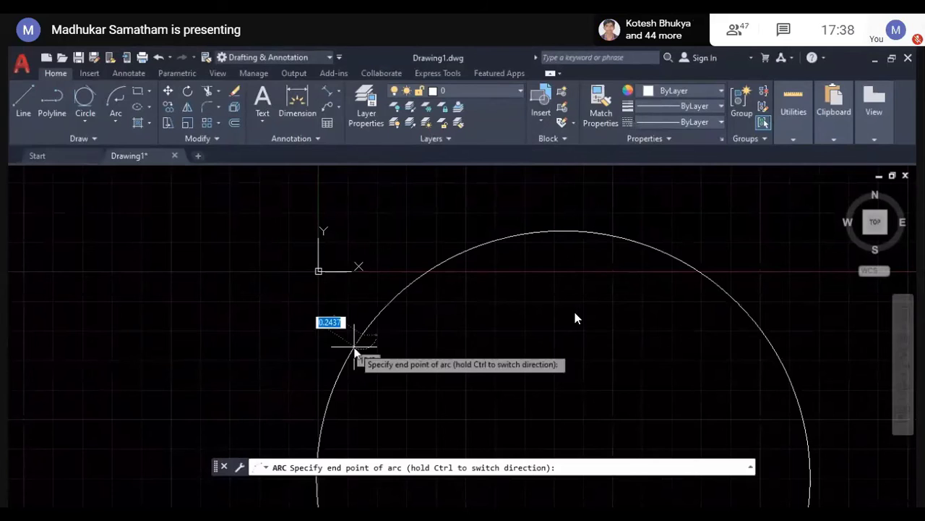
{"action": "key", "text": "Escape"}
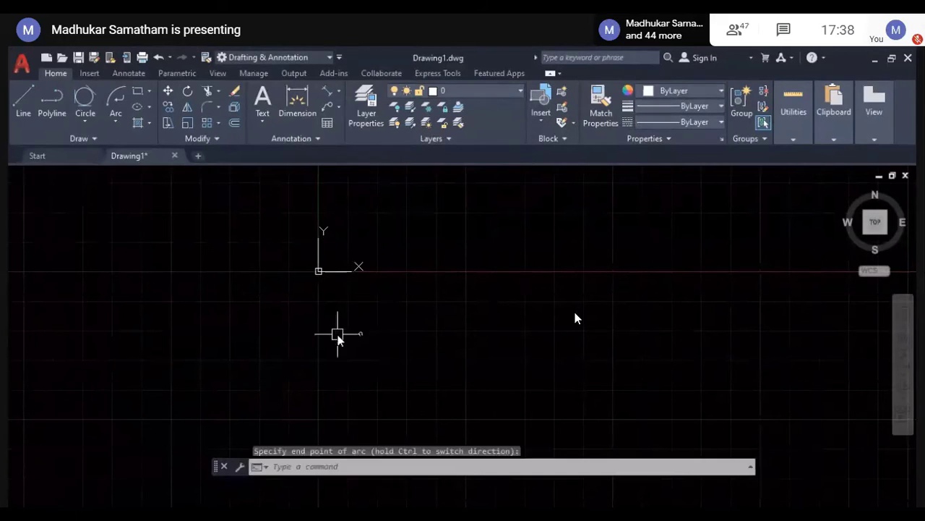
Step: Add a Continue arc tangent to the tiny arc's lower end, curling up and inward inside it
{"action": "scroll", "coordinate": [345, 320], "scroll_direction": "up", "scroll_amount": 2}
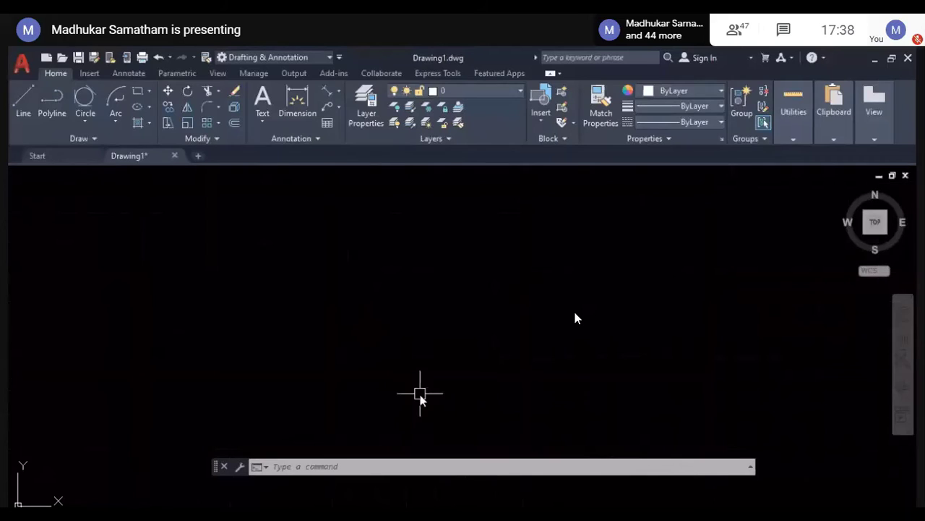
{"action": "left_click", "coordinate": [401, 344]}
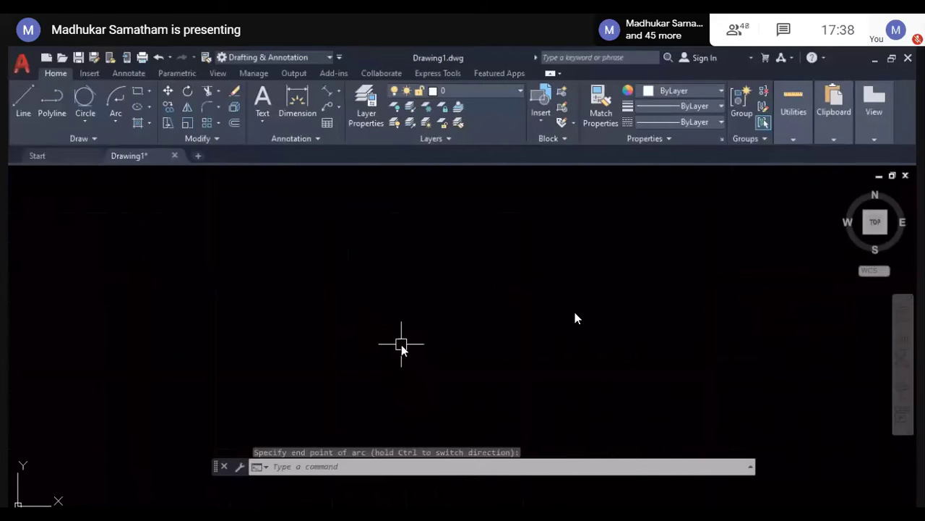
{"action": "key", "text": "Escape"}
{"action": "type", "text": "Z"}
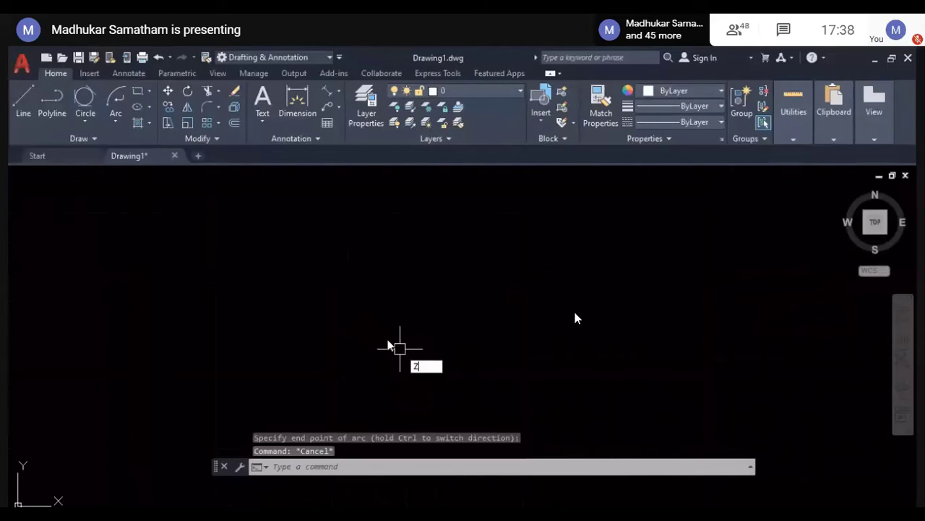
{"action": "key", "text": "Return"}
{"action": "type", "text": "e"}
{"action": "key", "text": "Return"}
{"action": "scroll", "coordinate": [436, 331], "scroll_direction": "down", "scroll_amount": 2}
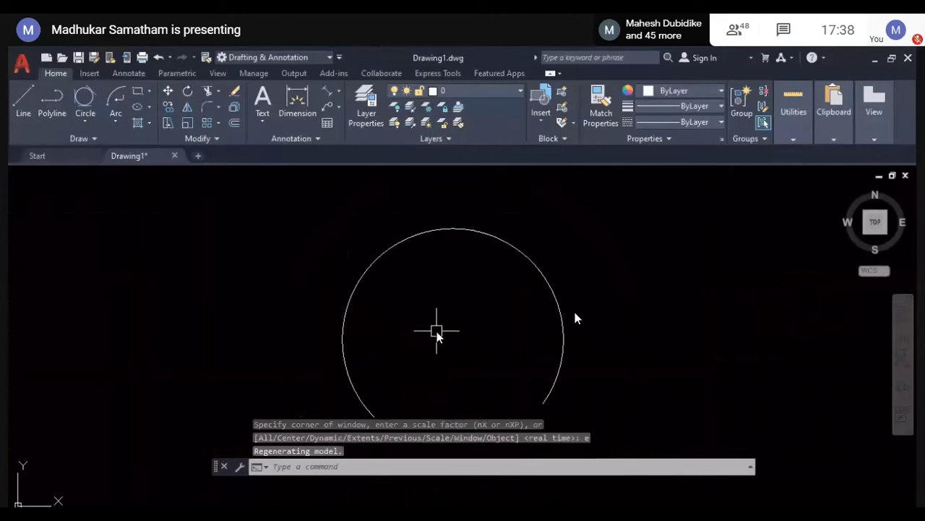
{"action": "middle_click_drag", "start_coordinate": [437, 331], "coordinate": [446, 260]}
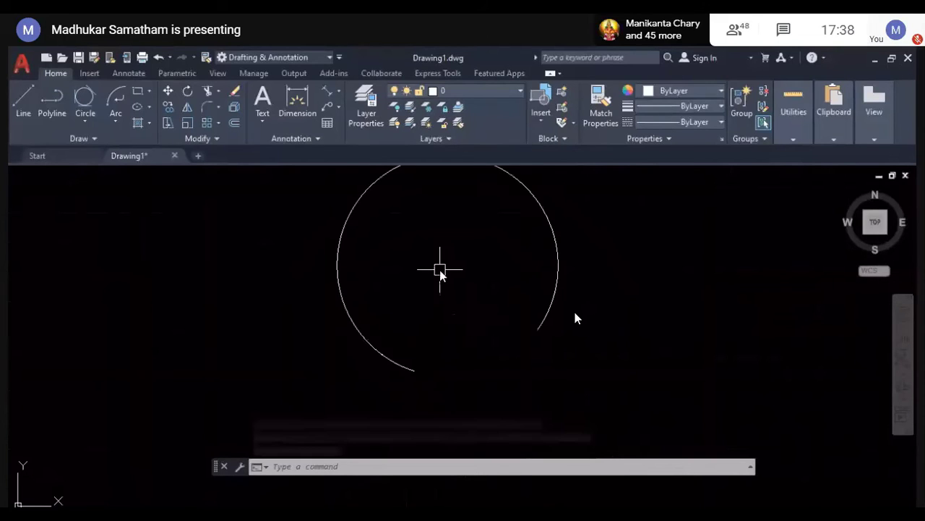
{"action": "scroll", "coordinate": [440, 273], "scroll_direction": "down", "scroll_amount": 2}
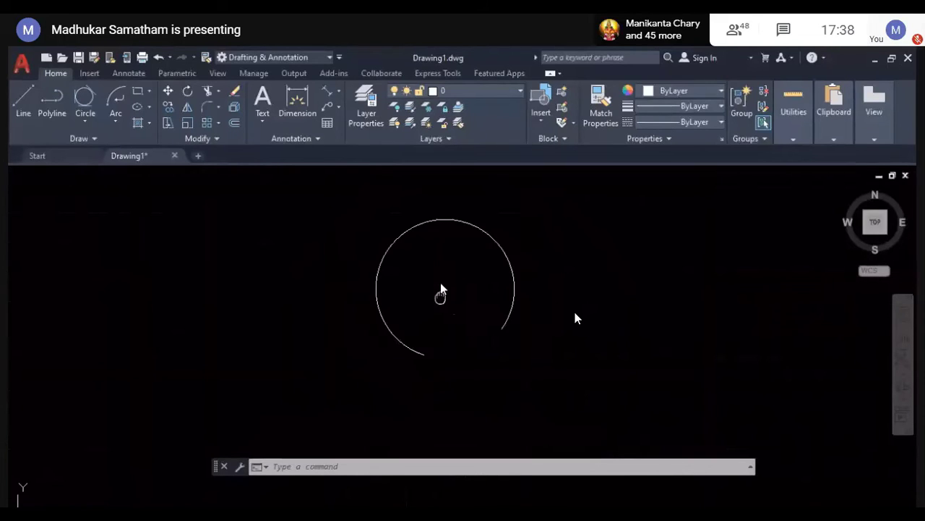
{"action": "middle_click_drag", "start_coordinate": [441, 288], "coordinate": [433, 349]}
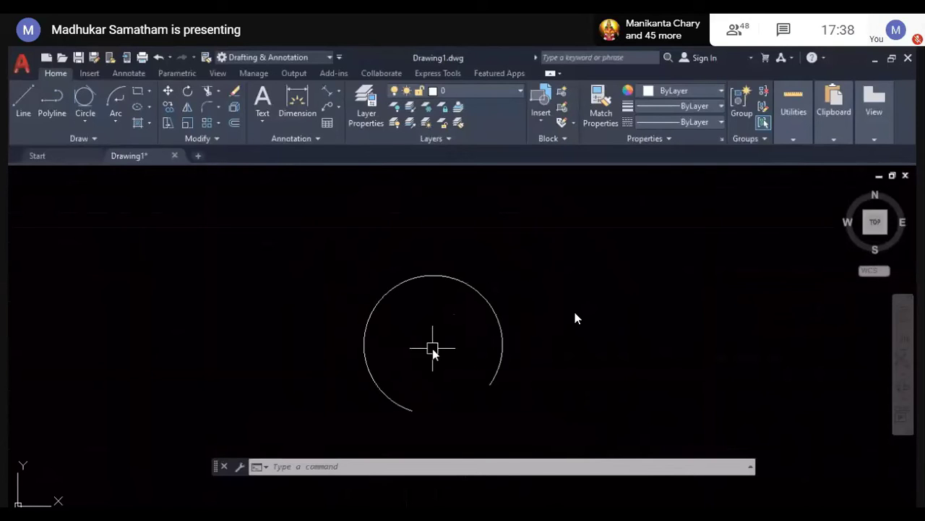
{"action": "left_click", "coordinate": [120, 129]}
{"action": "left_click", "coordinate": [147, 424]}
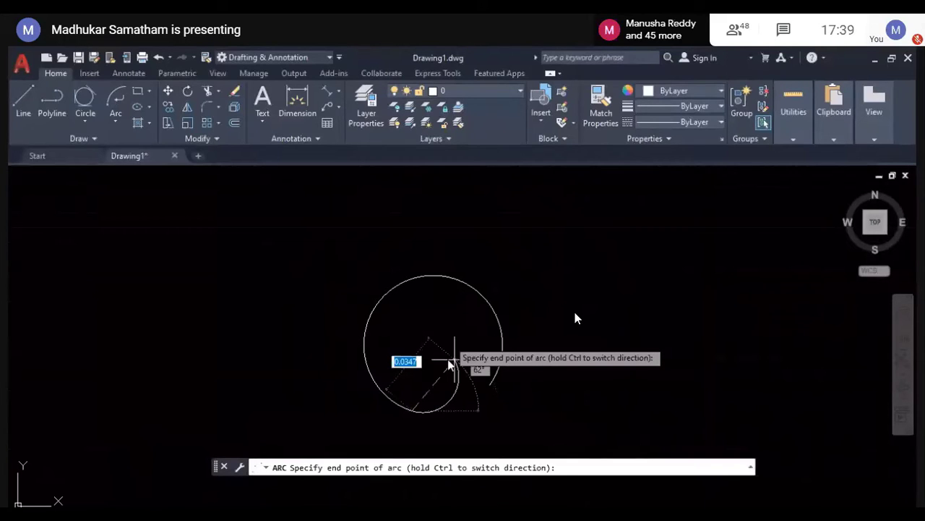
{"action": "left_click", "coordinate": [418, 312]}
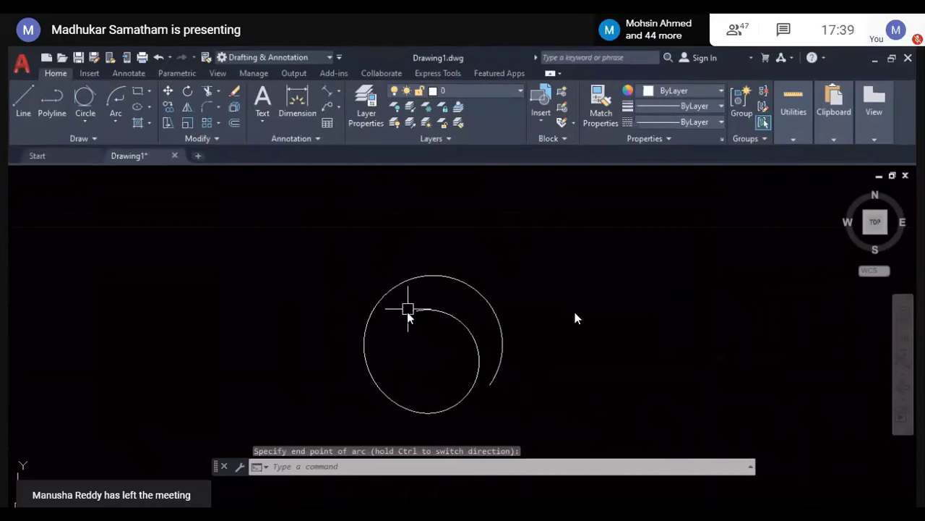
Step: Draw a three-point arc from the inner arc's free end, curling round the inside of the spiral
{"action": "key", "text": "Return"}
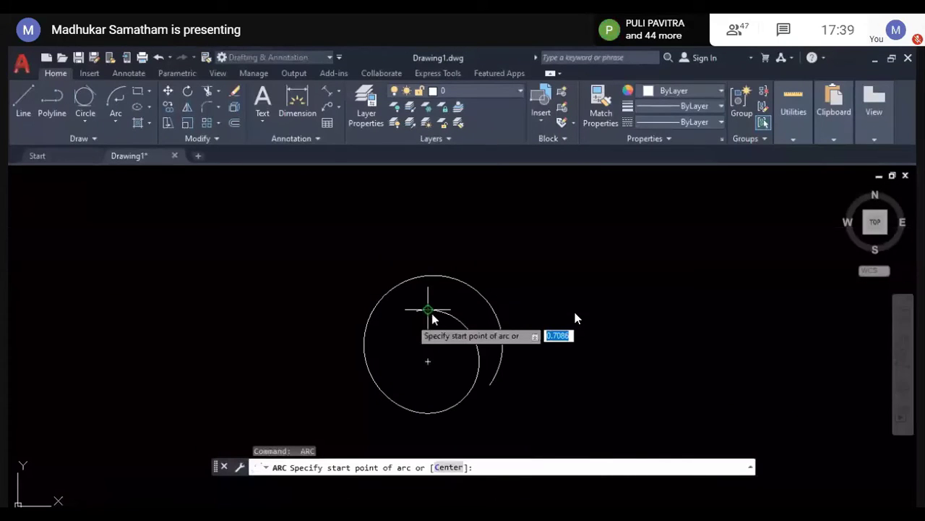
{"action": "left_click", "coordinate": [428, 309]}
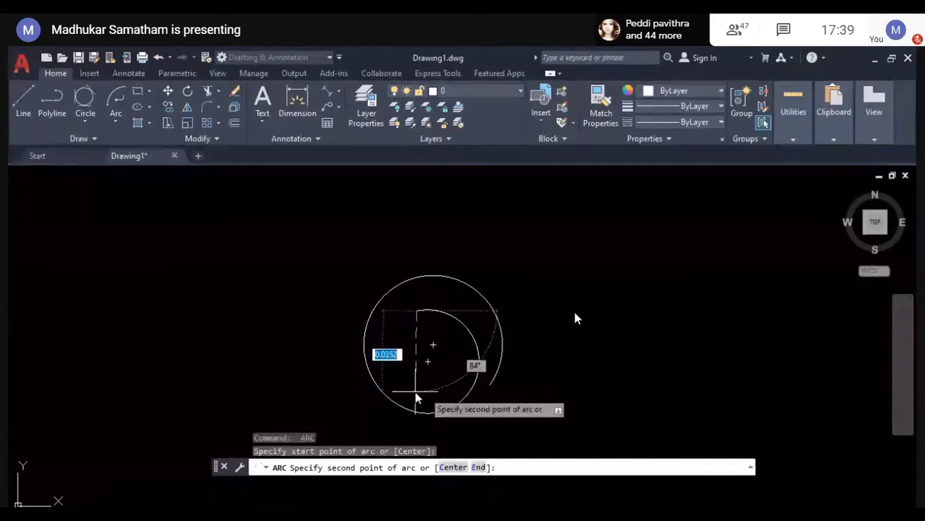
{"action": "left_click", "coordinate": [417, 394]}
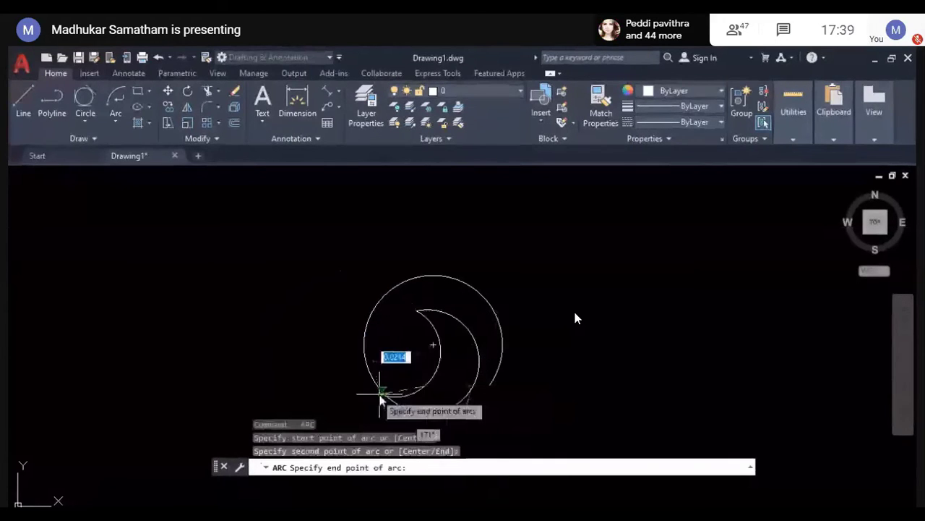
{"action": "left_click", "coordinate": [459, 362]}
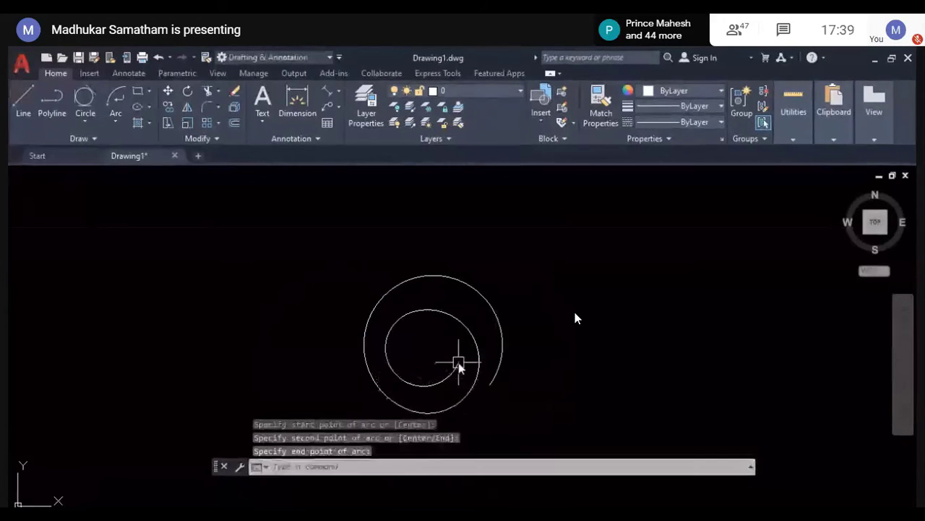
{"action": "key", "text": "Return"}
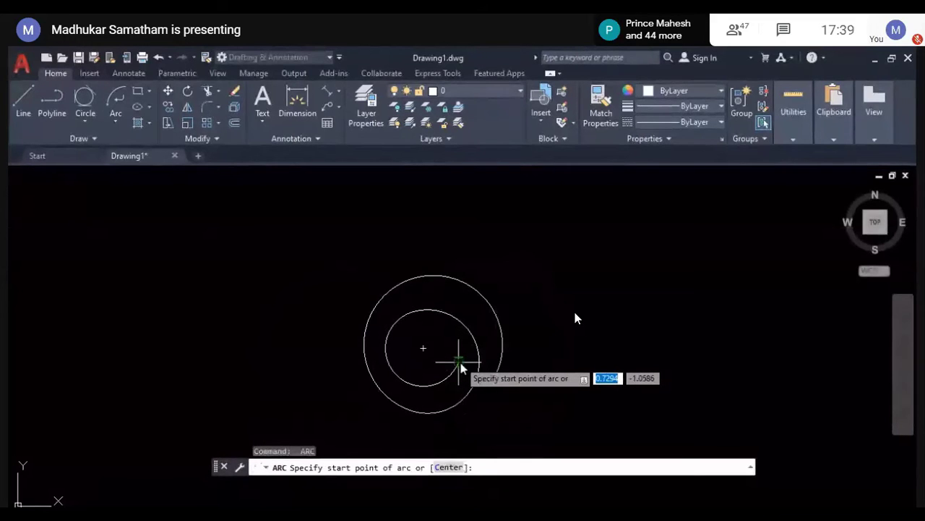
{"action": "left_click", "coordinate": [459, 361]}
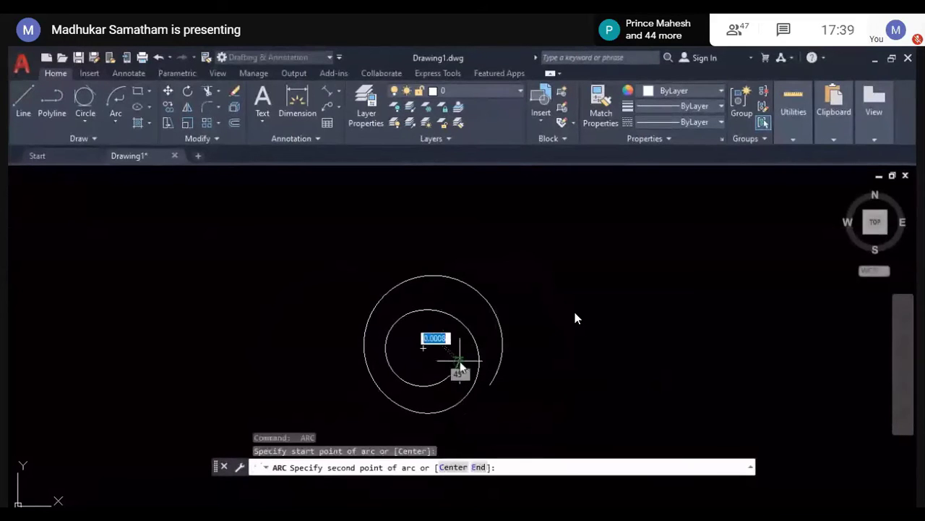
{"action": "left_click", "coordinate": [420, 323]}
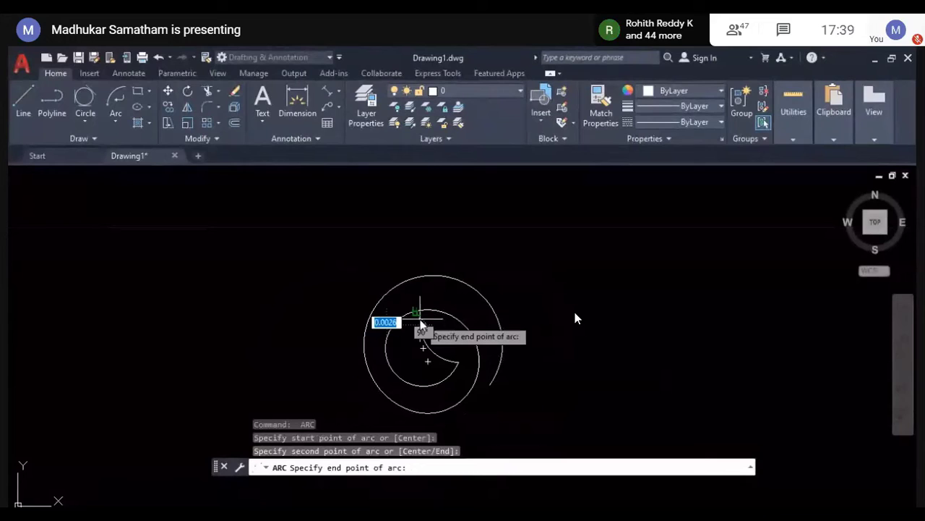
{"action": "key", "text": "Escape"}
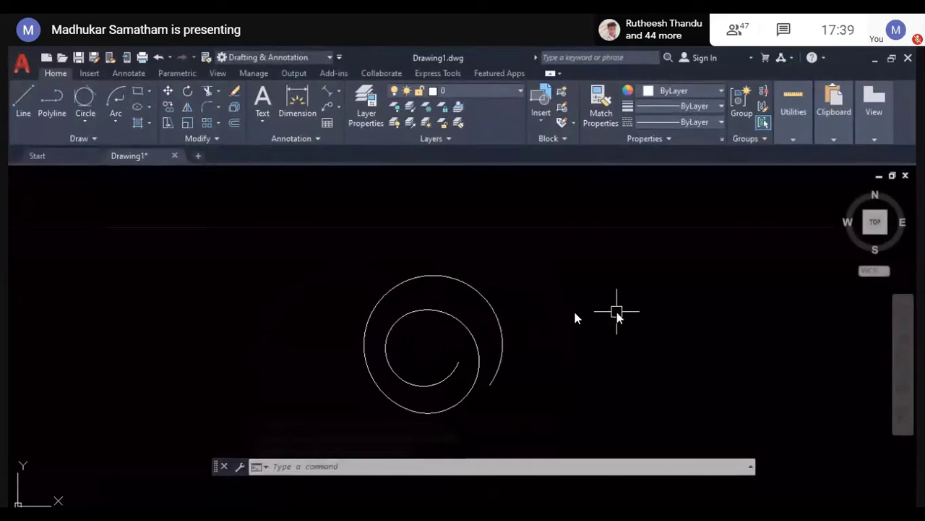
Step: Erase all three connected arcs of the spiral
{"action": "left_click", "coordinate": [150, 91]}
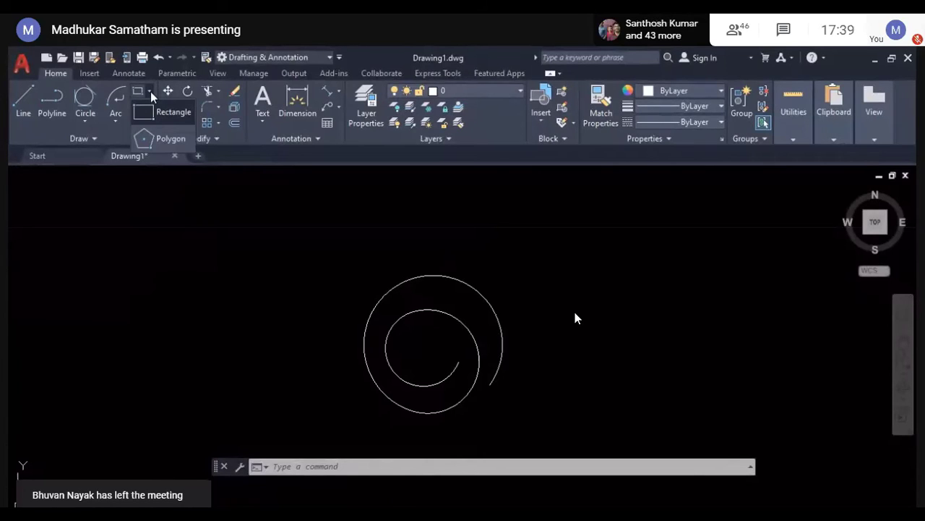
{"action": "left_click", "coordinate": [326, 245]}
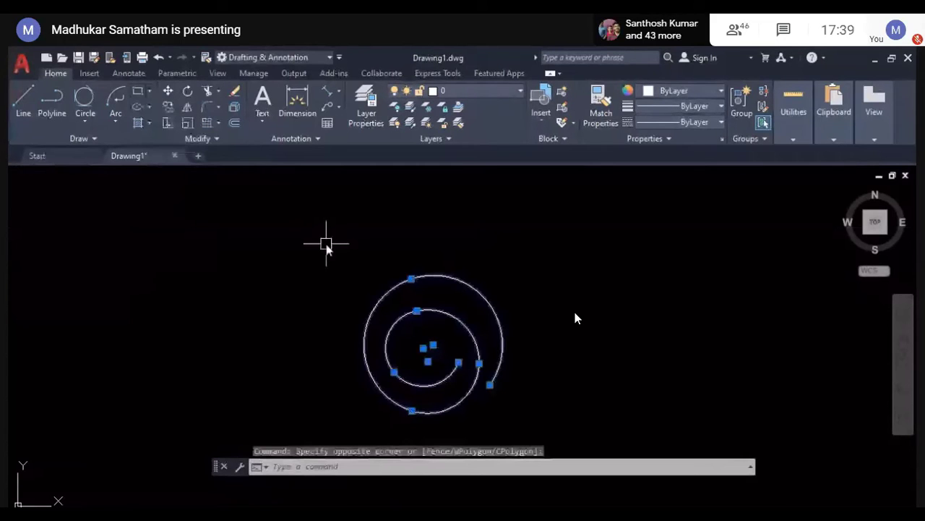
{"action": "key", "text": "Delete"}
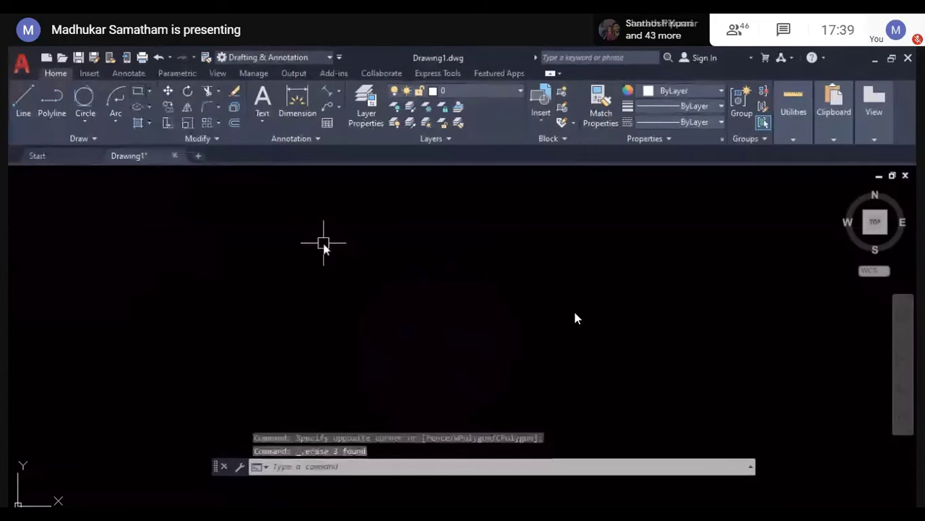
Step: Draw a plain rectangle in the cleared drawing area by picking its lower-left and upper-right corners
{"action": "type", "text": "REC"}
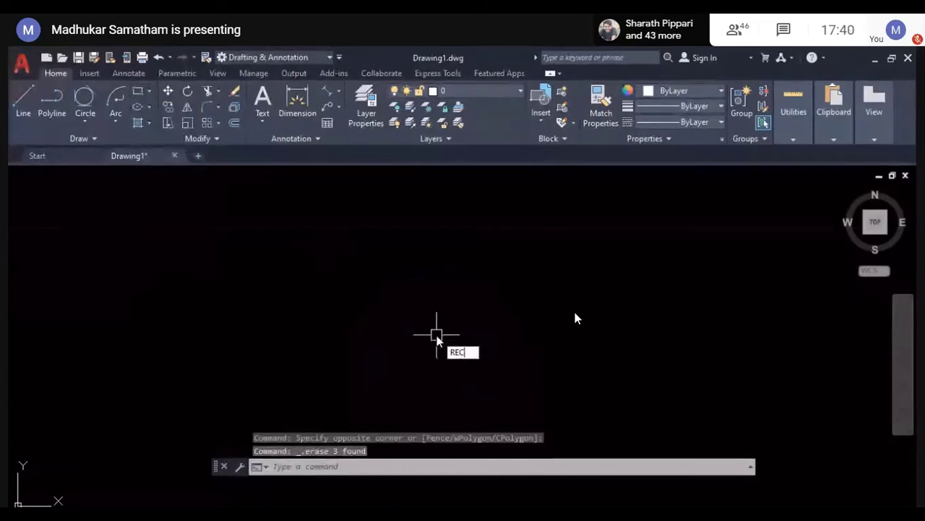
{"action": "key", "text": "Return"}
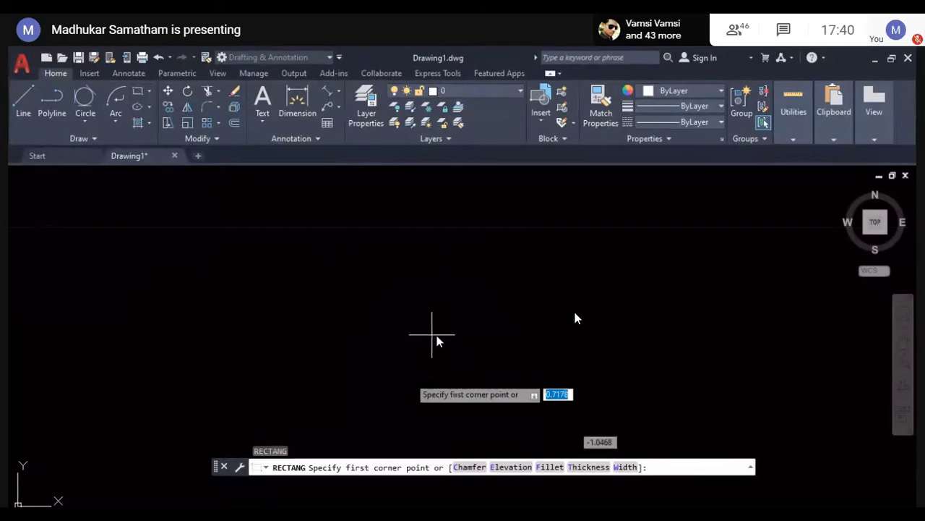
{"action": "left_click", "coordinate": [431, 402]}
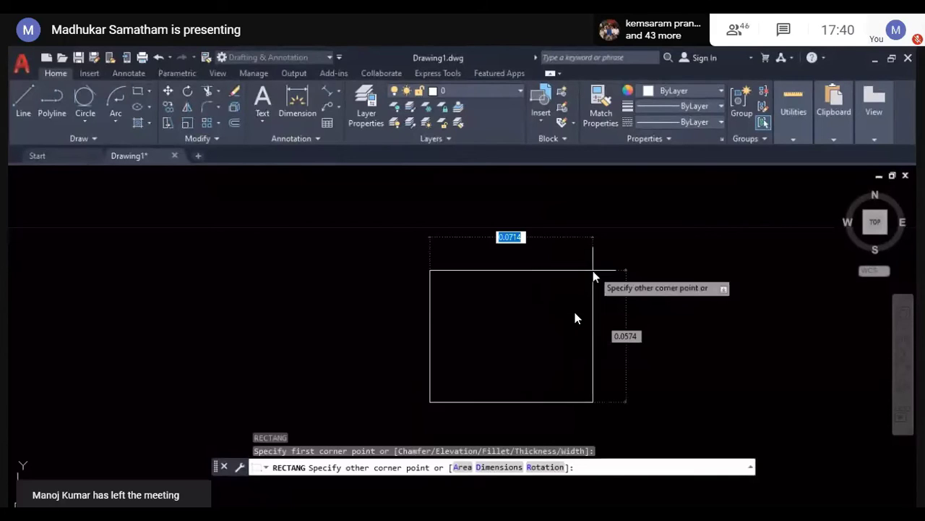
{"action": "left_click", "coordinate": [621, 265]}
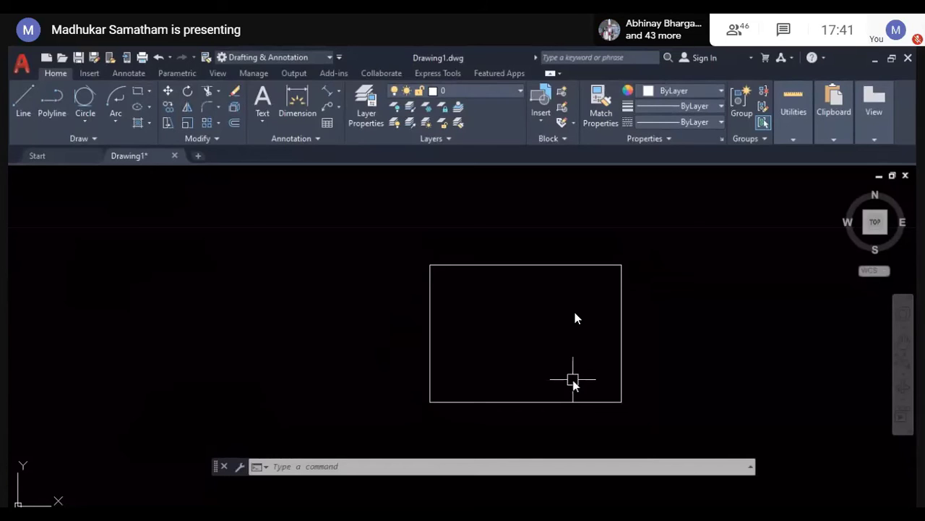
{"action": "left_click", "coordinate": [644, 426]}
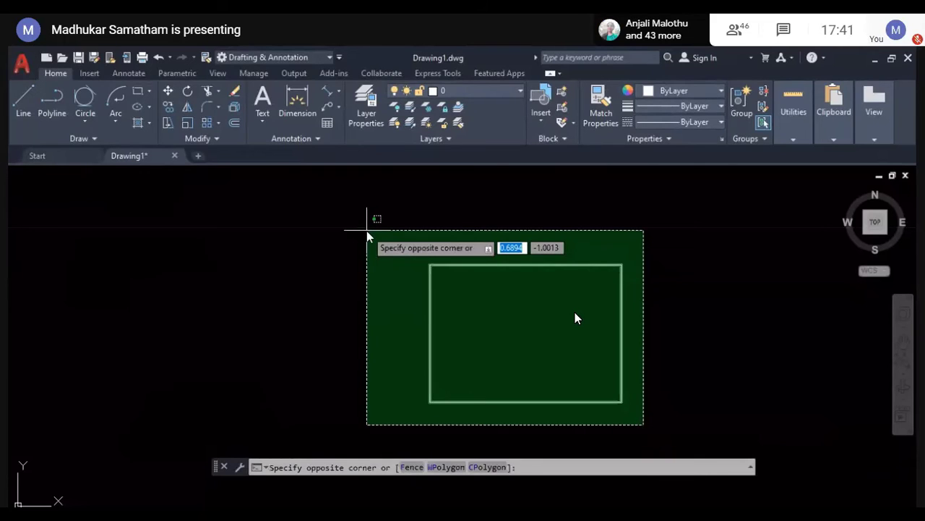
{"action": "key", "text": "Escape"}
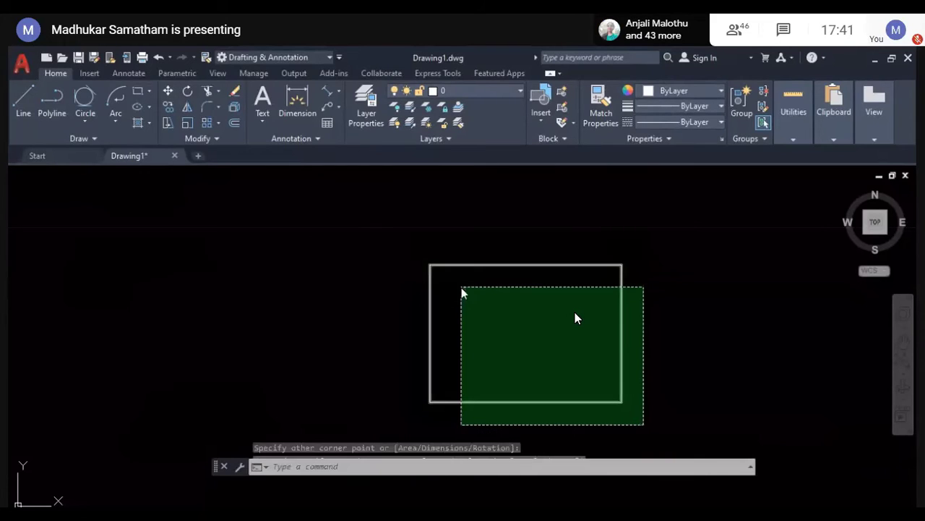
{"action": "key", "text": "Escape"}
{"action": "key", "text": "Escape"}
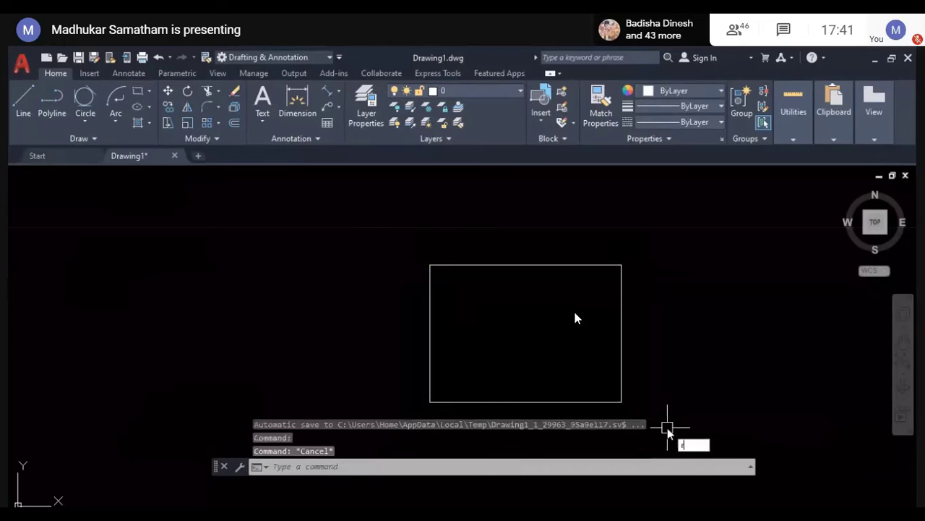
Step: Draw a rectangle over the plain one with chamfer distances 2 and 5, from near its lower-left corner to its upper-right corner
{"action": "type", "text": "rec"}
{"action": "key", "text": "Return"}
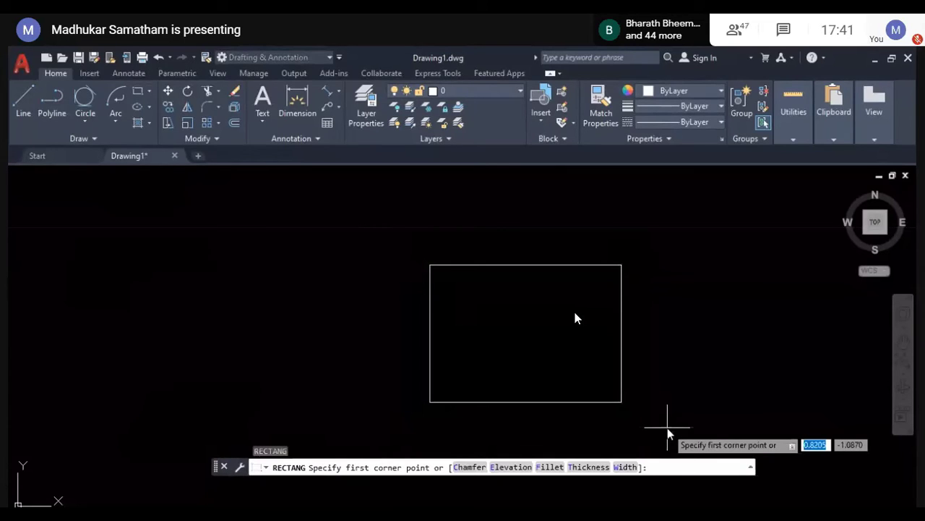
{"action": "type", "text": "c"}
{"action": "key", "text": "Return"}
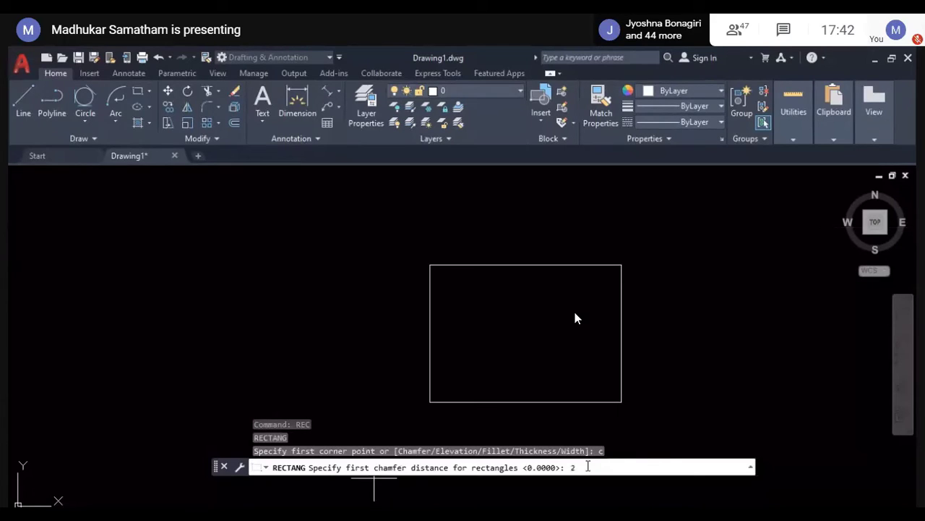
{"action": "key", "text": "Return"}
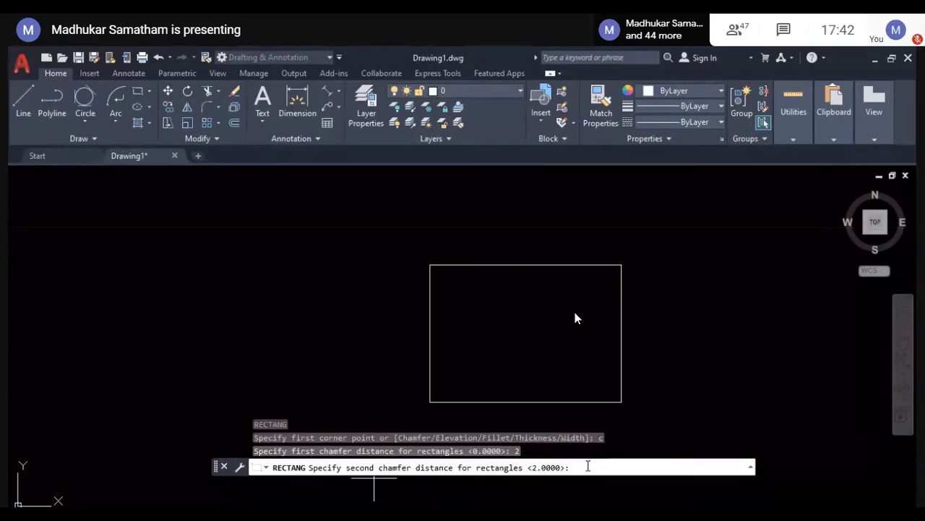
{"action": "type", "text": "5"}
{"action": "key", "text": "Return"}
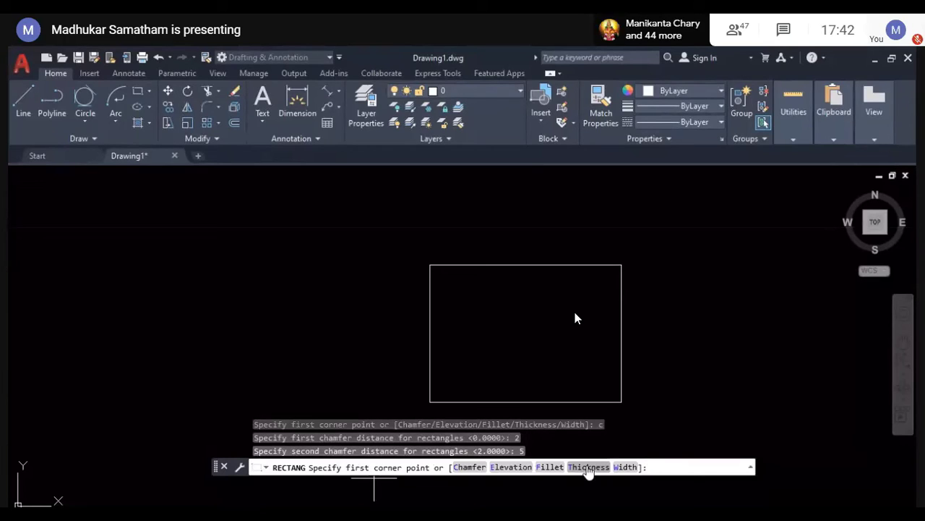
{"action": "left_click", "coordinate": [433, 388]}
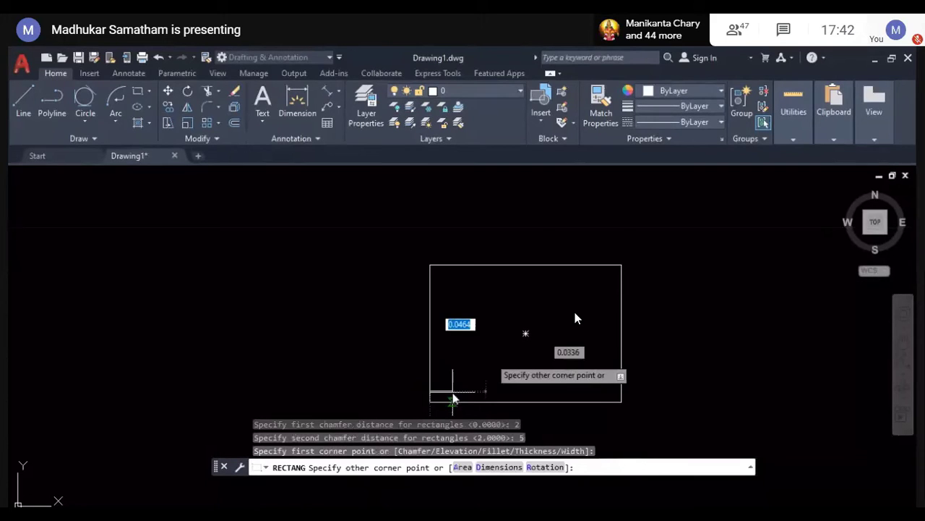
{"action": "left_click", "coordinate": [621, 265]}
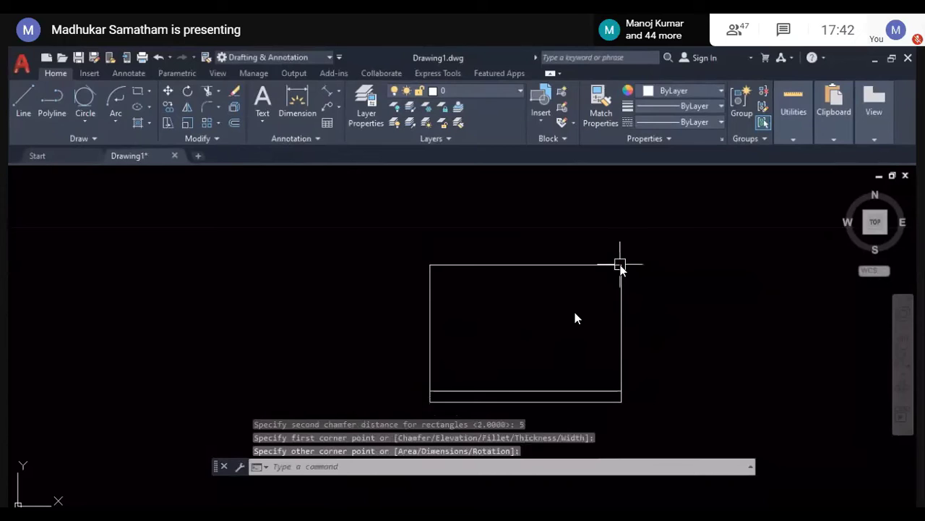
{"action": "key", "text": "Return"}
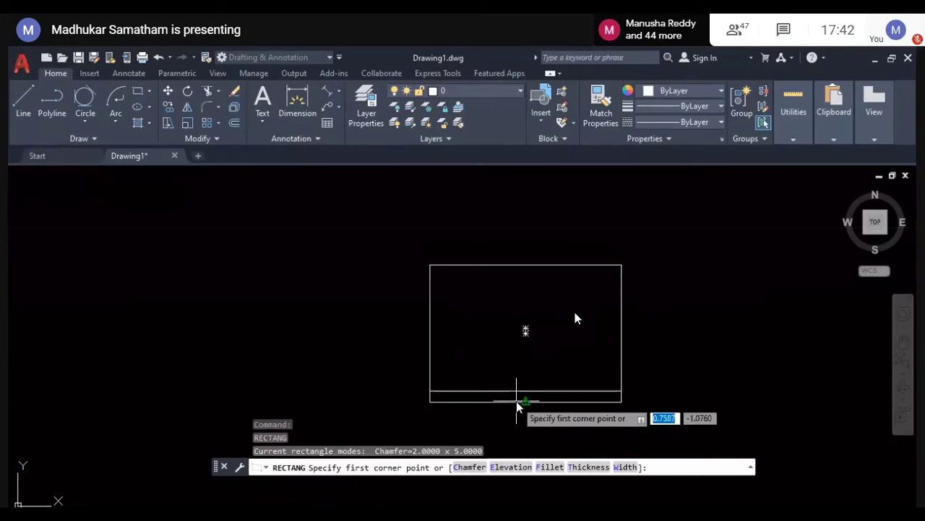
{"action": "key", "text": "Escape"}
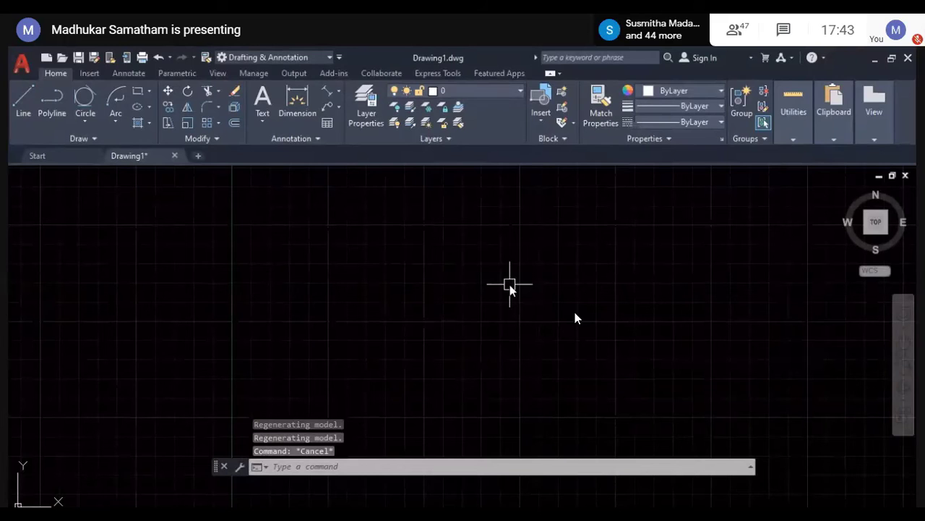
{"action": "type", "text": "rec"}
{"action": "key", "text": "Return"}
{"action": "type", "text": "10,10"}
{"action": "key", "text": "Return"}
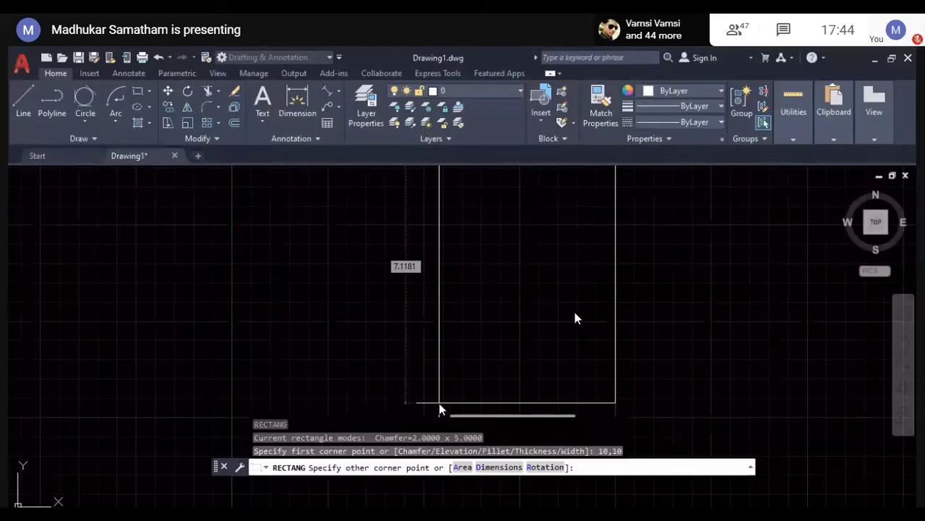
{"action": "type", "text": "20"}
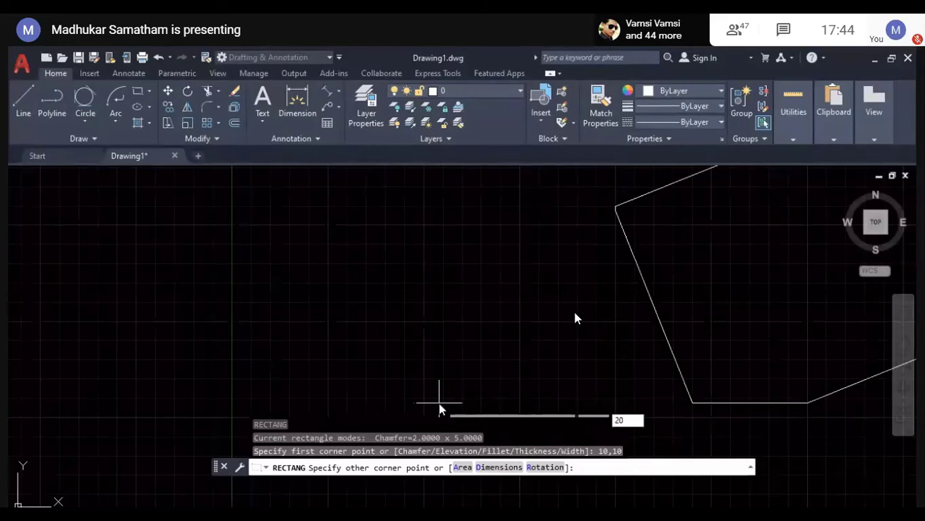
{"action": "key", "text": "Return"}
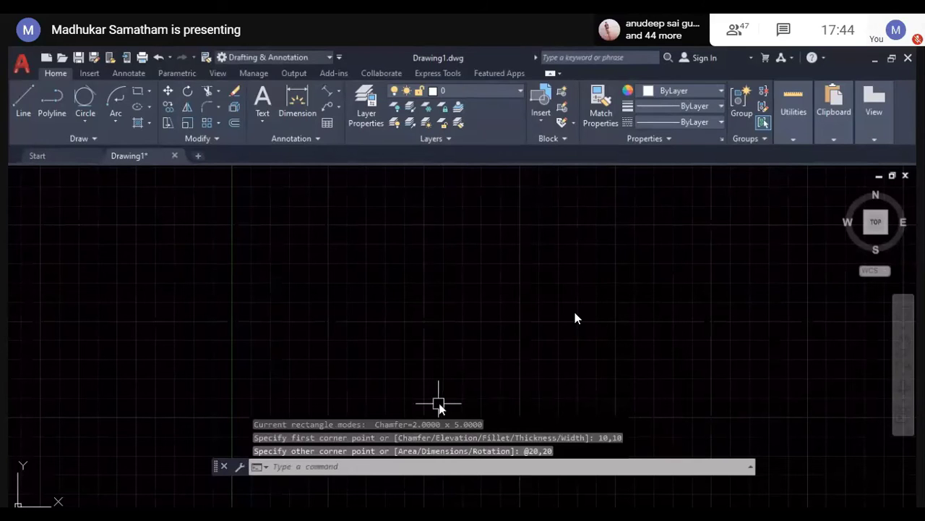
Step: Zoom to the drawing extents and examine the chamfered corners of the 20 by 20 rectangle
{"action": "type", "text": "z"}
{"action": "key", "text": "Return"}
{"action": "type", "text": "e"}
{"action": "key", "text": "Return"}
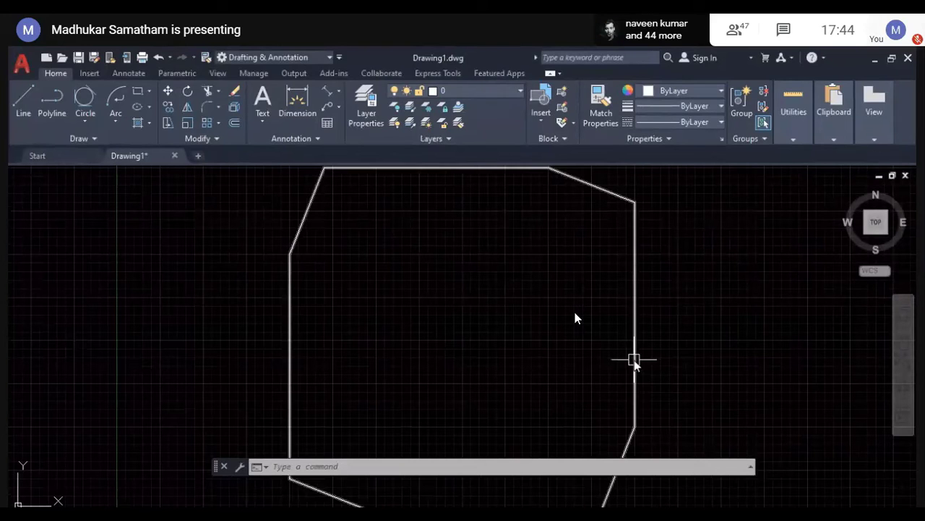
{"action": "scroll", "coordinate": [589, 329], "scroll_direction": "up", "scroll_amount": 2}
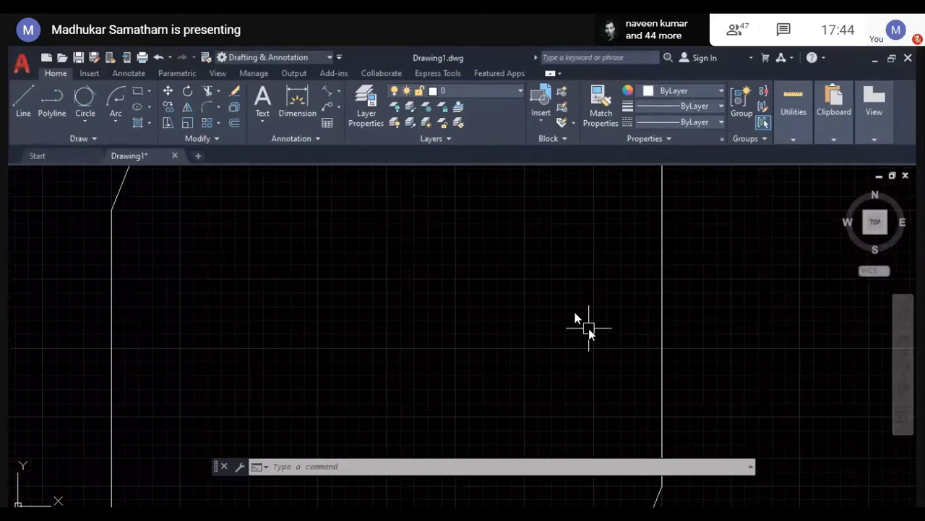
{"action": "scroll", "coordinate": [589, 329], "scroll_direction": "down", "scroll_amount": 4}
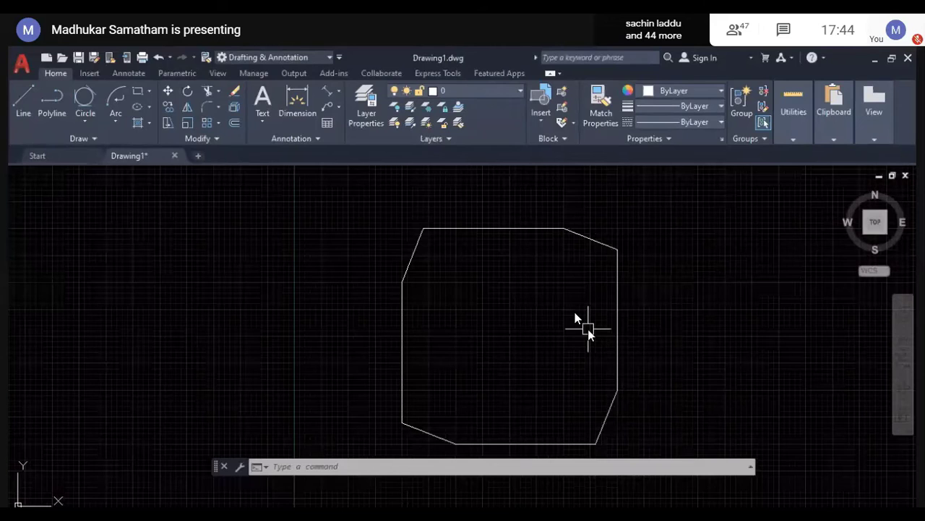
{"action": "scroll", "coordinate": [589, 329], "scroll_direction": "down", "scroll_amount": 2}
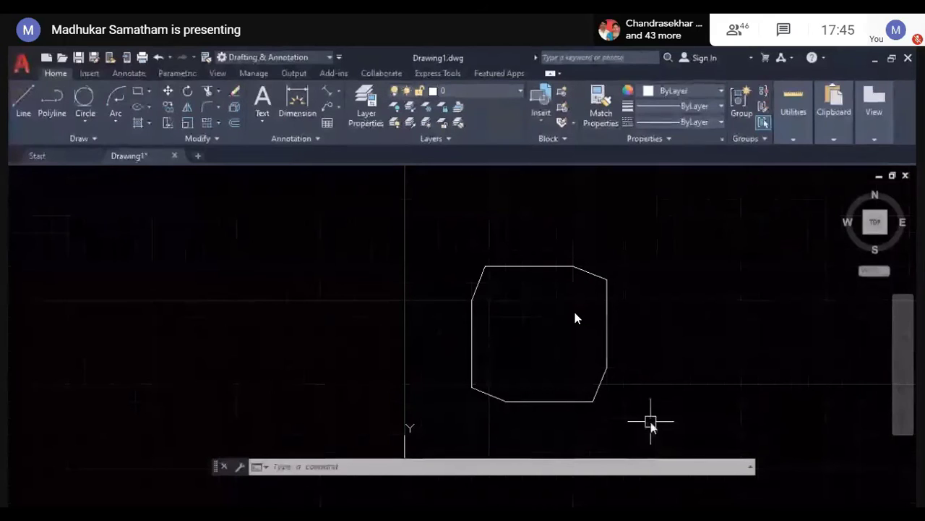
Step: Reset both chamfer distances of the Rectangle command to 0
{"action": "key", "text": "Escape"}
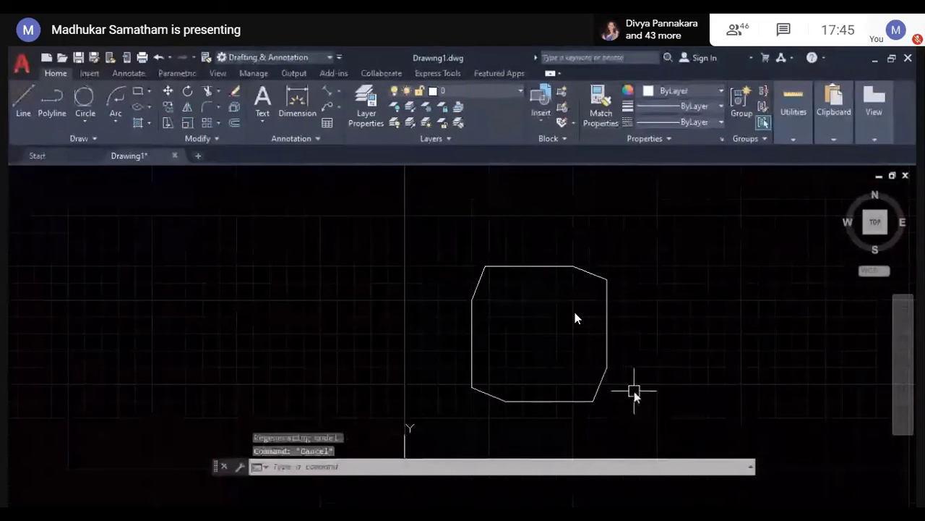
{"action": "type", "text": "re"}
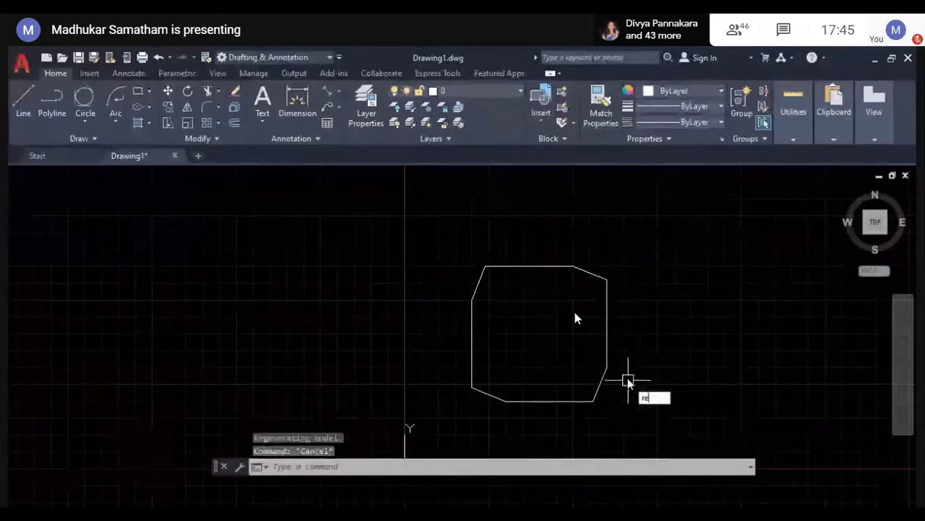
{"action": "key", "text": "Return"}
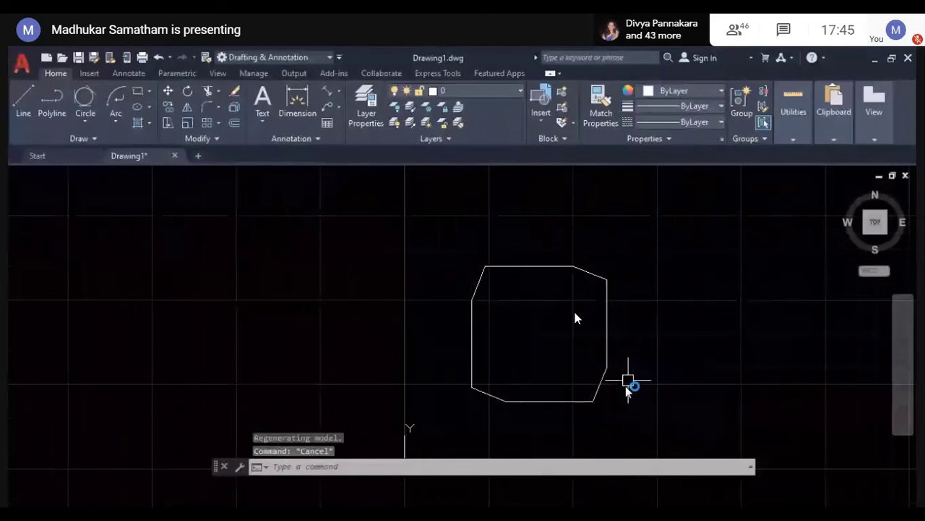
{"action": "type", "text": "rec"}
{"action": "key", "text": "Return"}
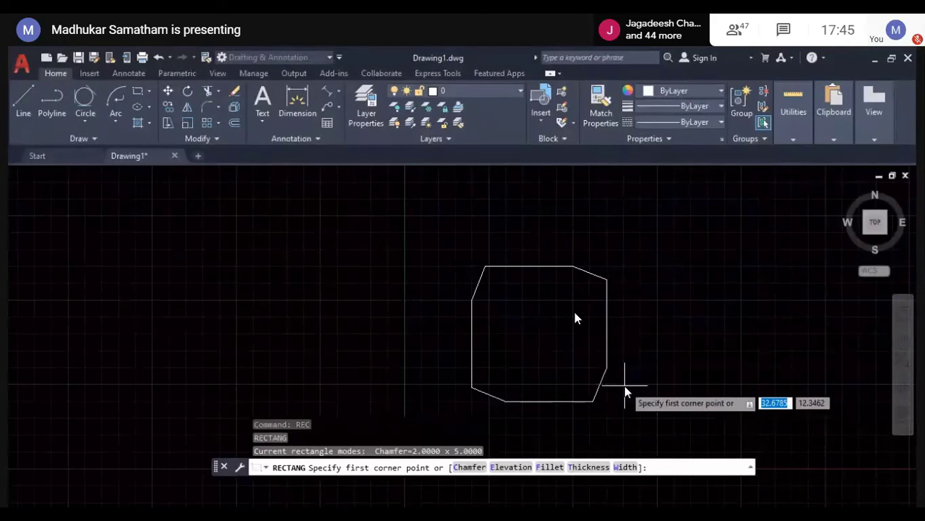
{"action": "type", "text": "c"}
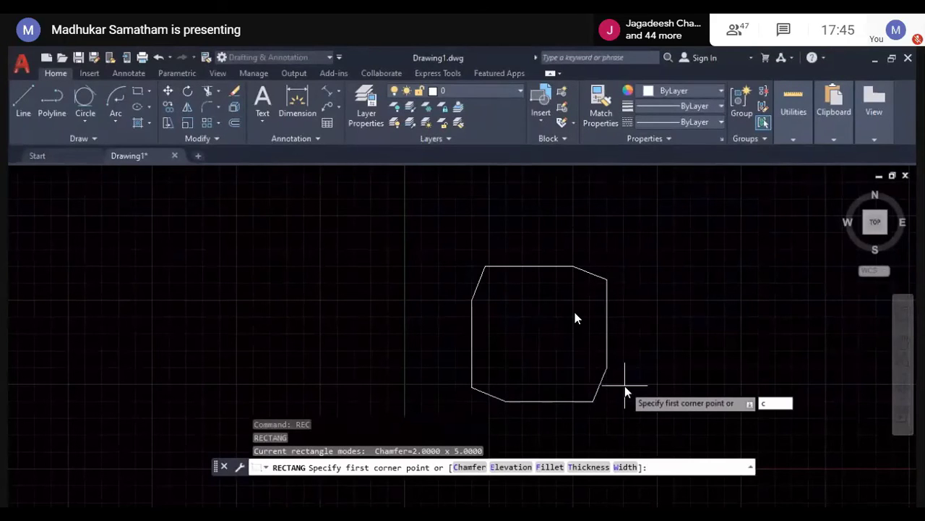
{"action": "key", "text": "Return"}
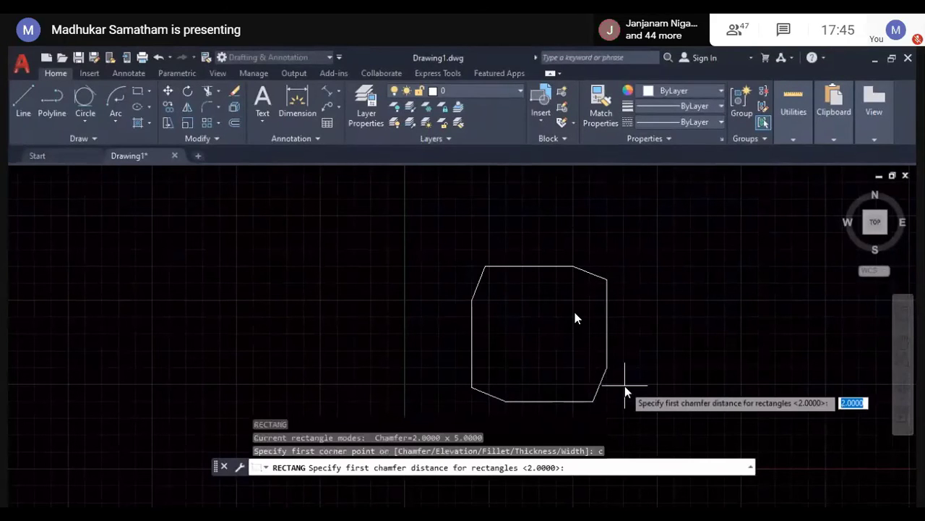
{"action": "type", "text": "0"}
{"action": "key", "text": "Return"}
{"action": "type", "text": "0"}
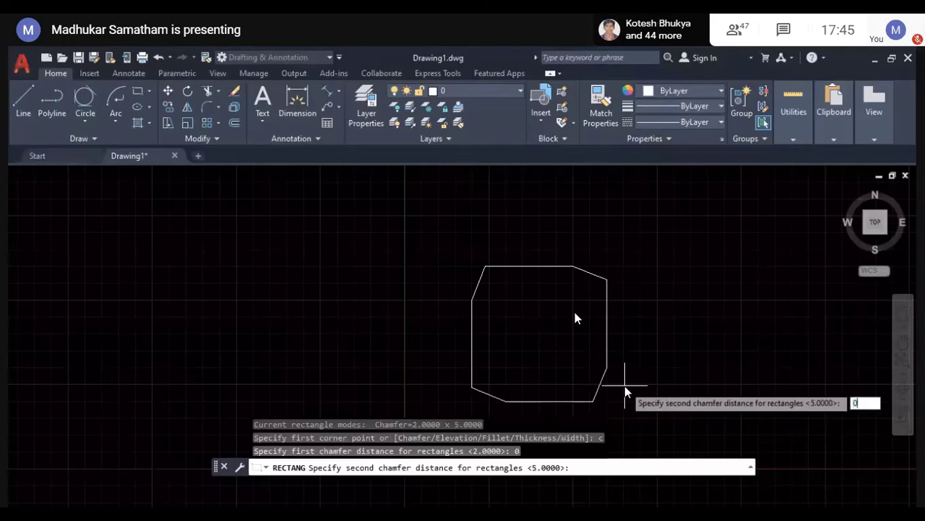
{"action": "key", "text": "Return"}
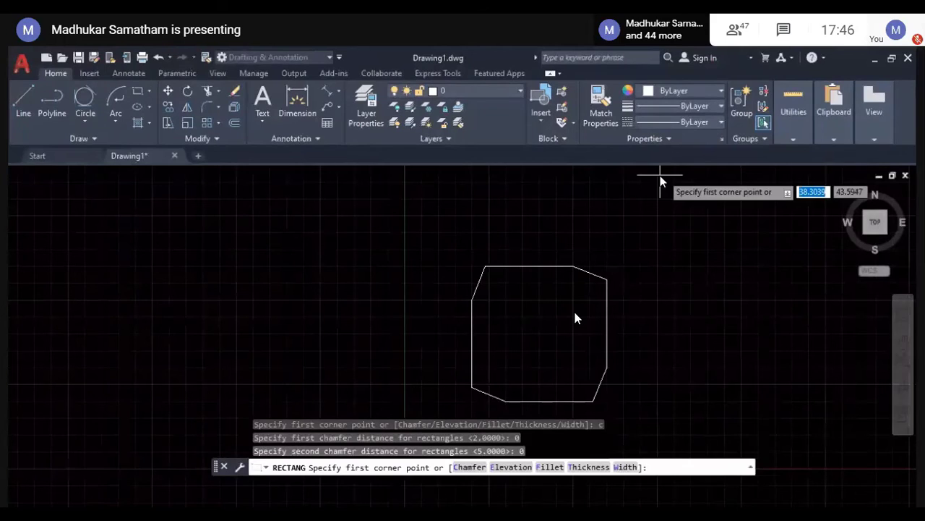
{"action": "key", "text": "Escape"}
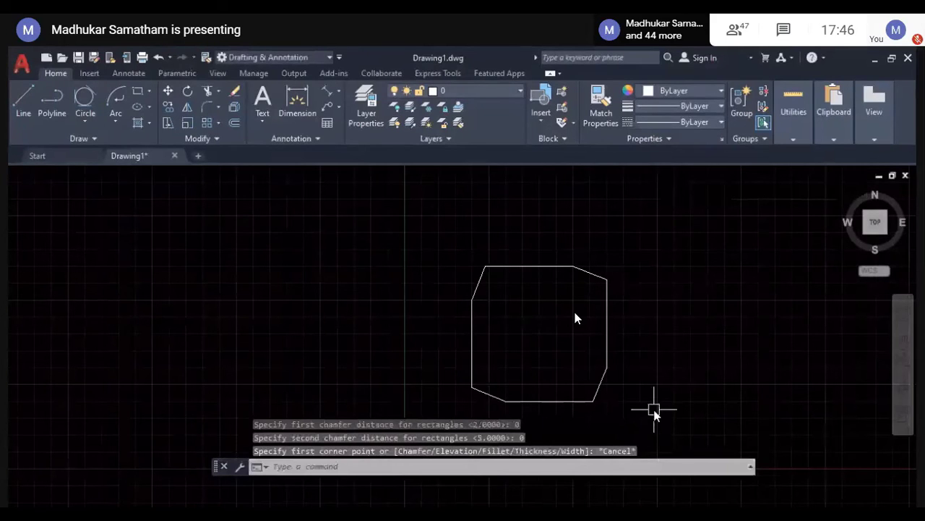
{"action": "type", "text": "REC"}
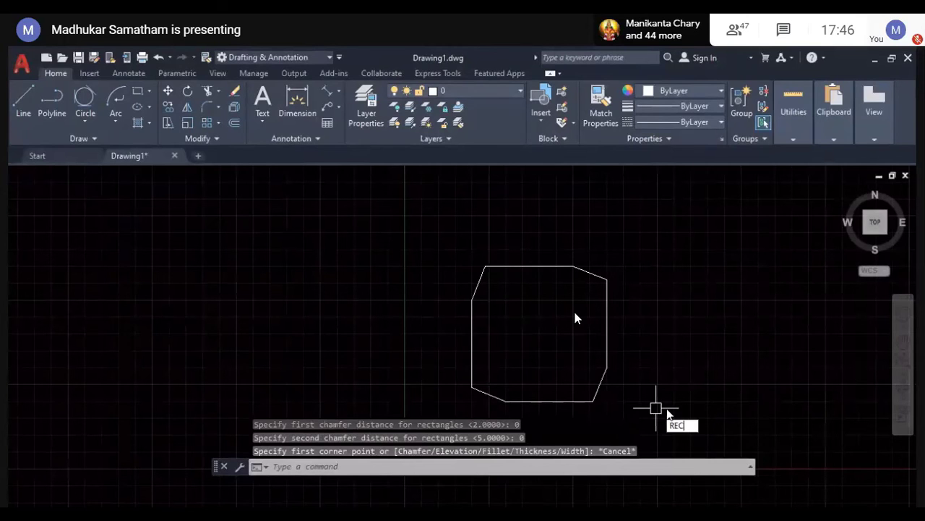
{"action": "key", "text": "Return"}
{"action": "type", "text": "10,10"}
{"action": "key", "text": "Return"}
{"action": "type", "text": "@20,20"}
{"action": "key", "text": "Return"}
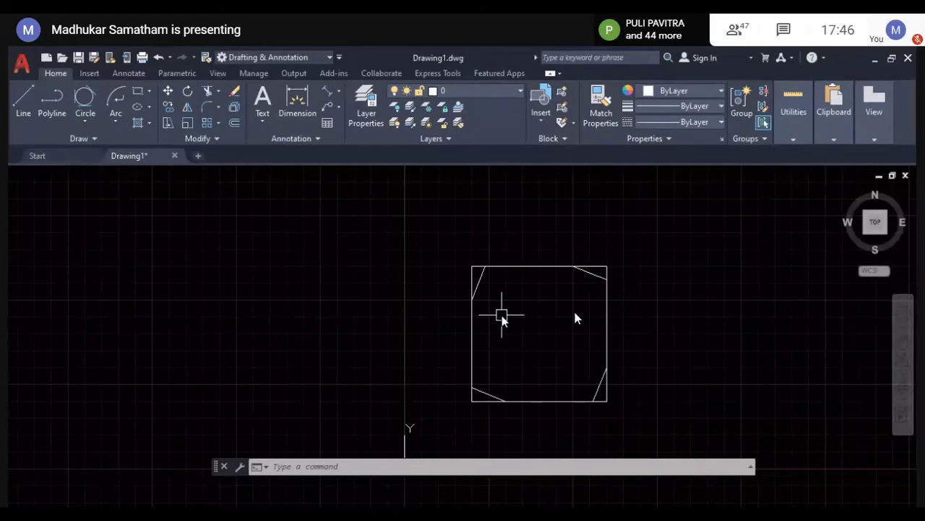
{"action": "key", "text": "Escape"}
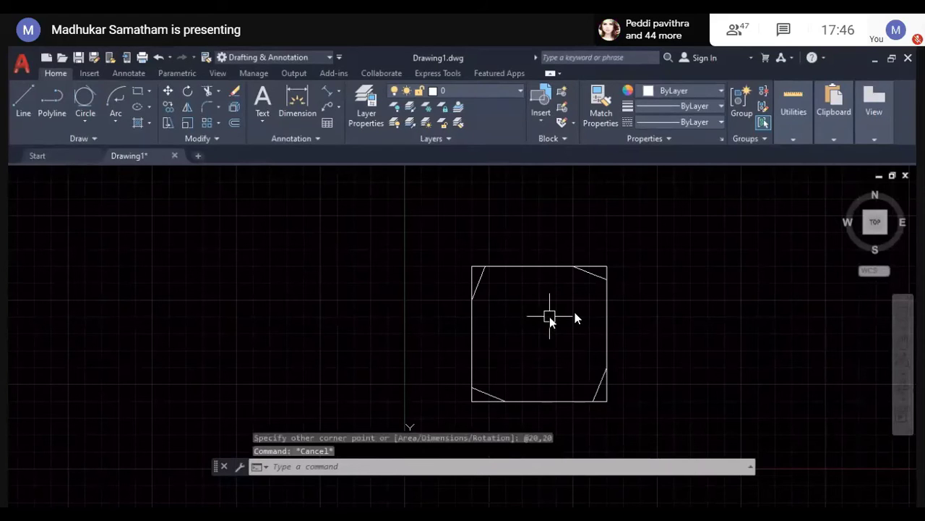
{"action": "type", "text": "REC"}
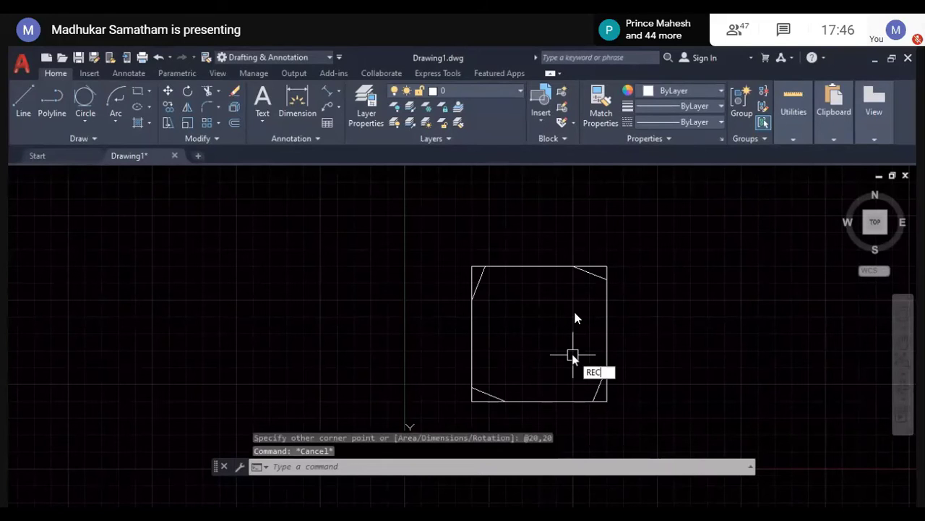
{"action": "key", "text": "Return"}
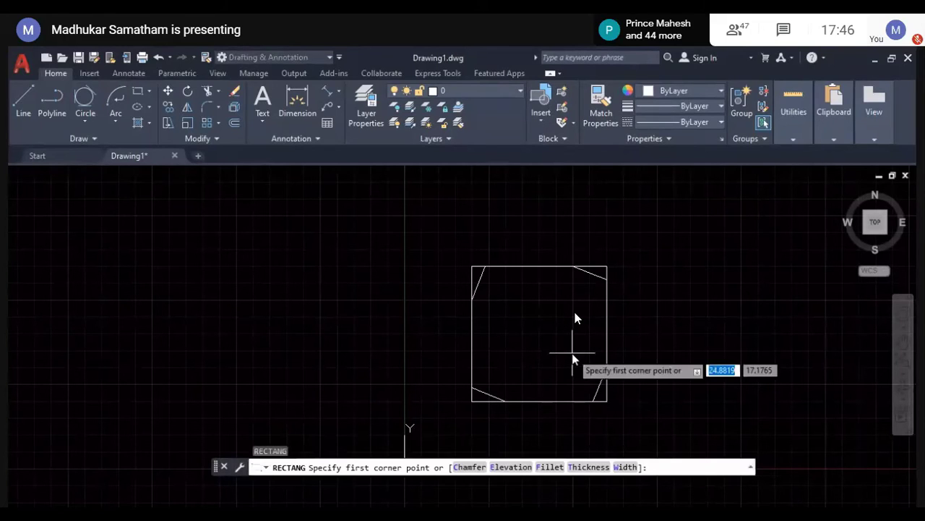
{"action": "type", "text": "10"}
{"action": "key", "text": "Tab"}
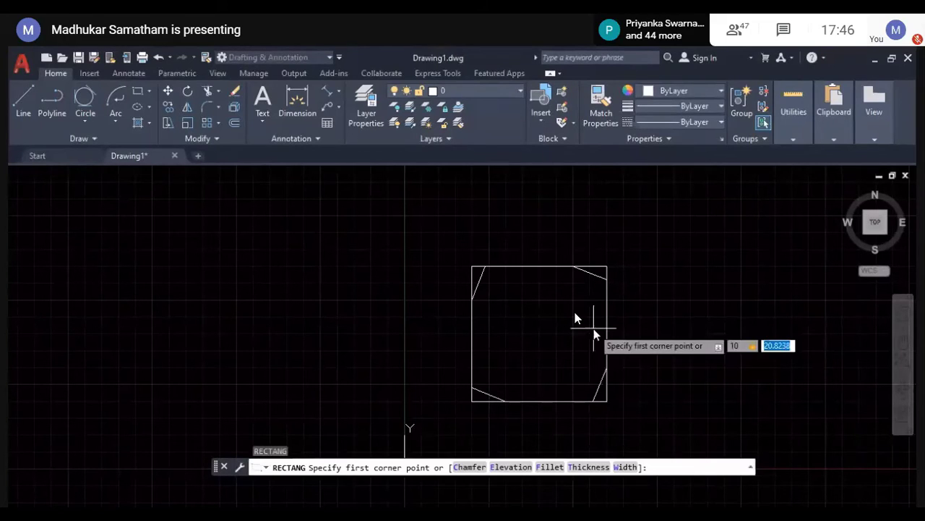
{"action": "type", "text": "10"}
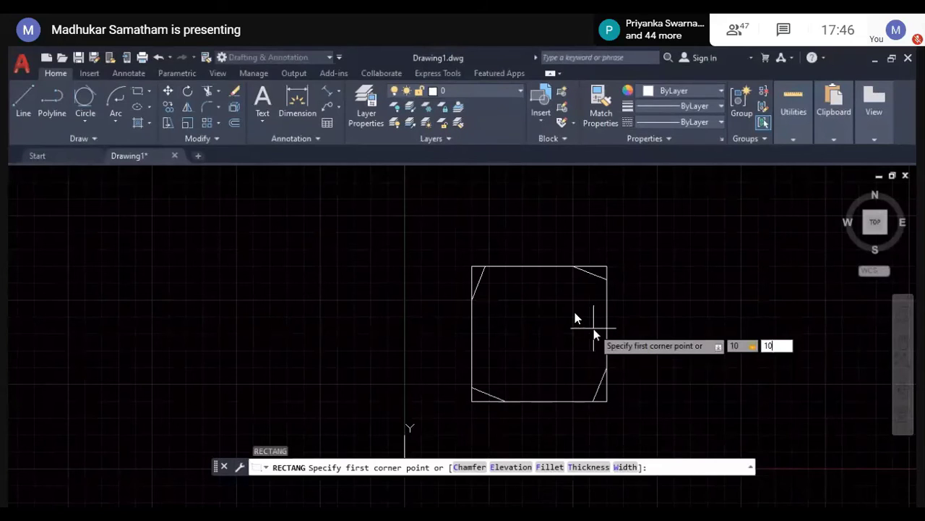
{"action": "type", "text": "f"}
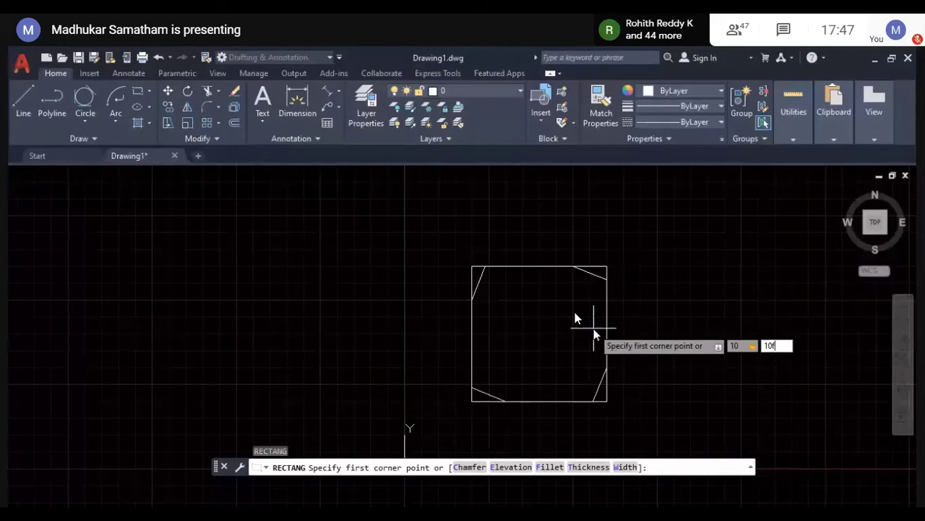
{"action": "key", "text": "Escape"}
{"action": "key", "text": "Escape"}
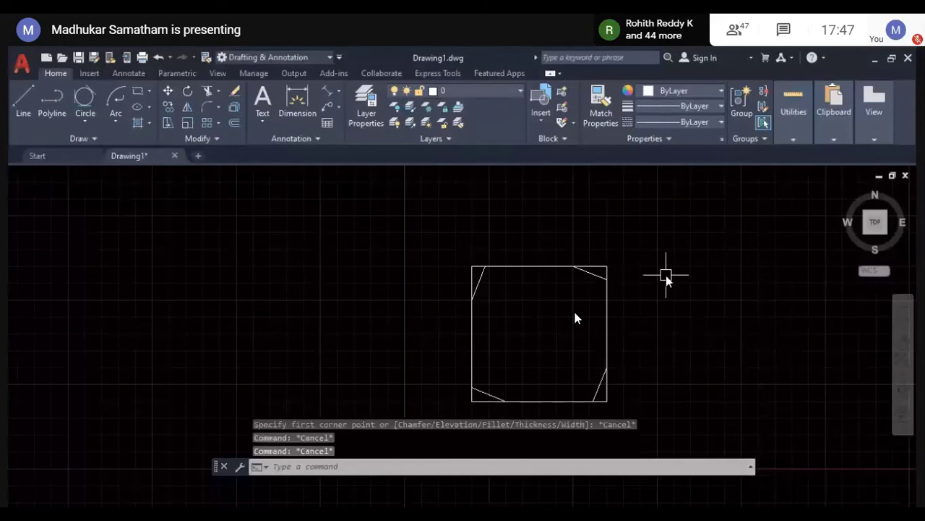
{"action": "type", "text": "REC"}
{"action": "key", "text": "Return"}
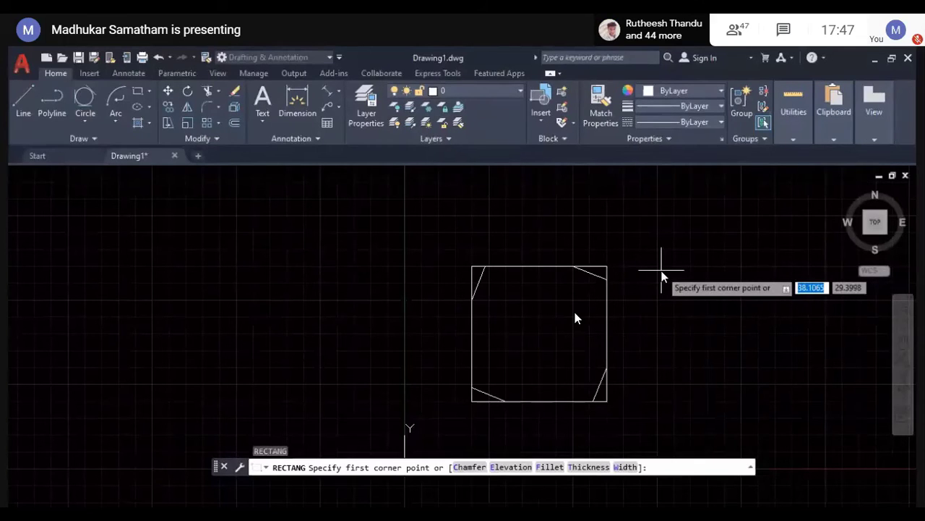
{"action": "type", "text": "f"}
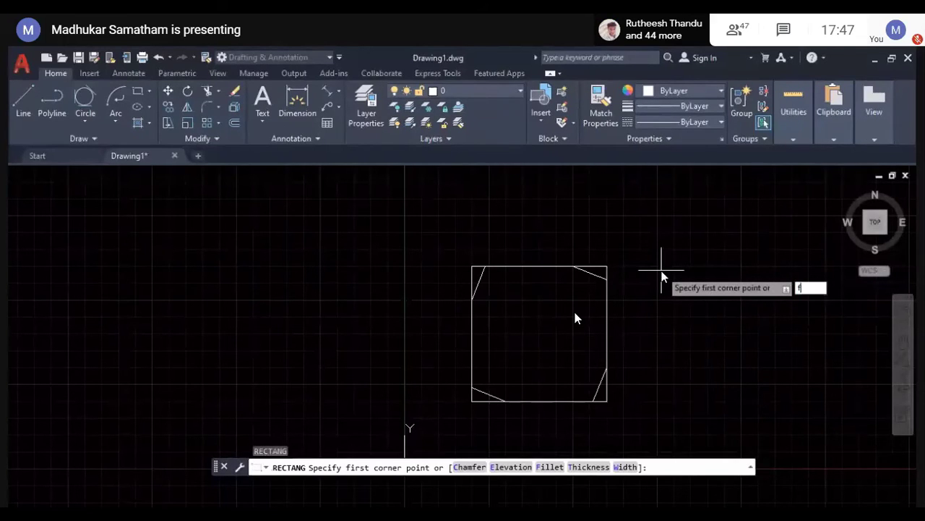
{"action": "key", "text": "Return"}
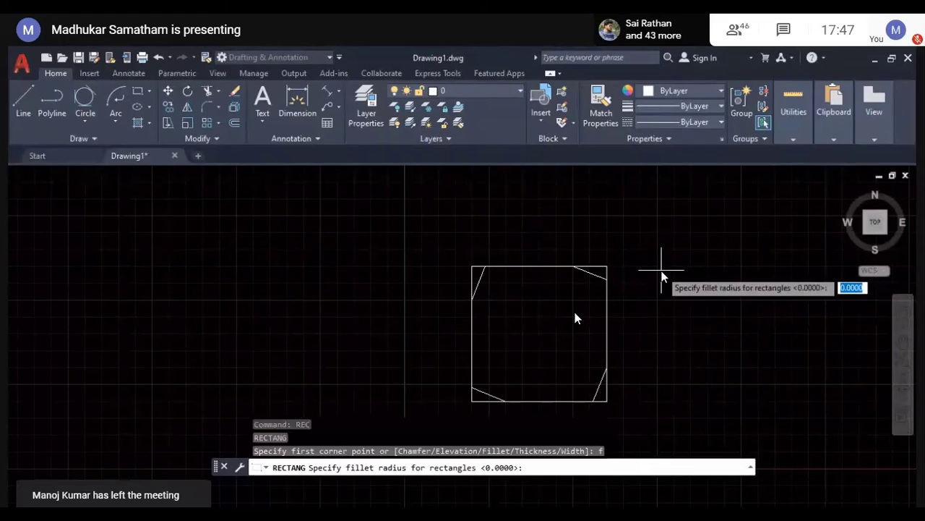
{"action": "type", "text": "4"}
{"action": "key", "text": "Return"}
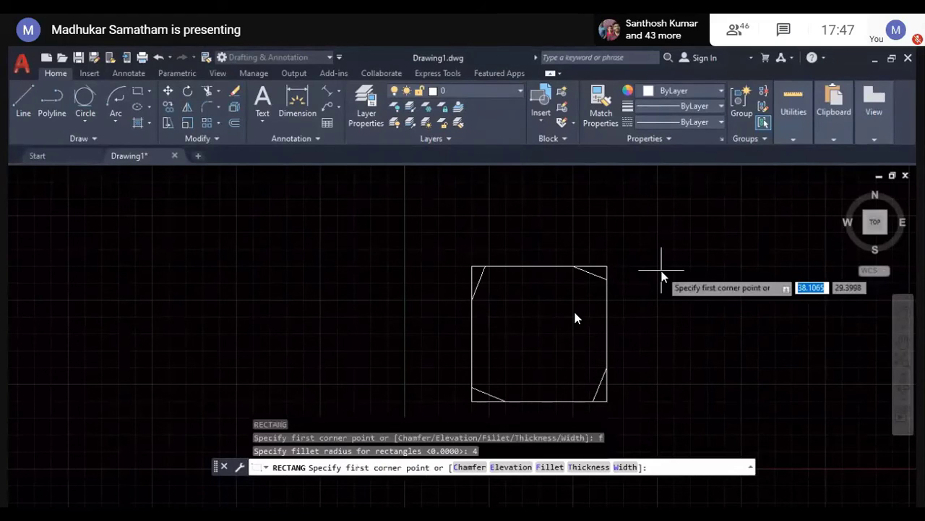
{"action": "type", "text": "10,10"}
{"action": "key", "text": "Return"}
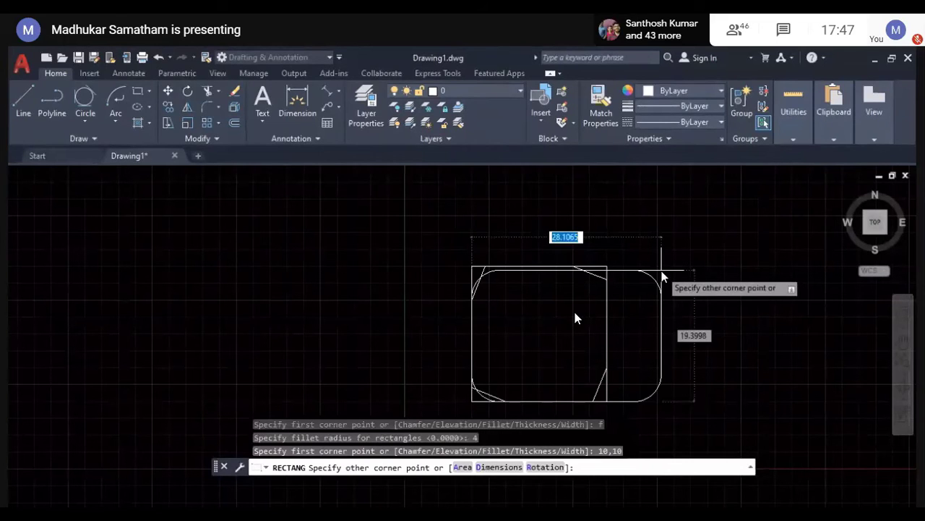
{"action": "type", "text": "2"}
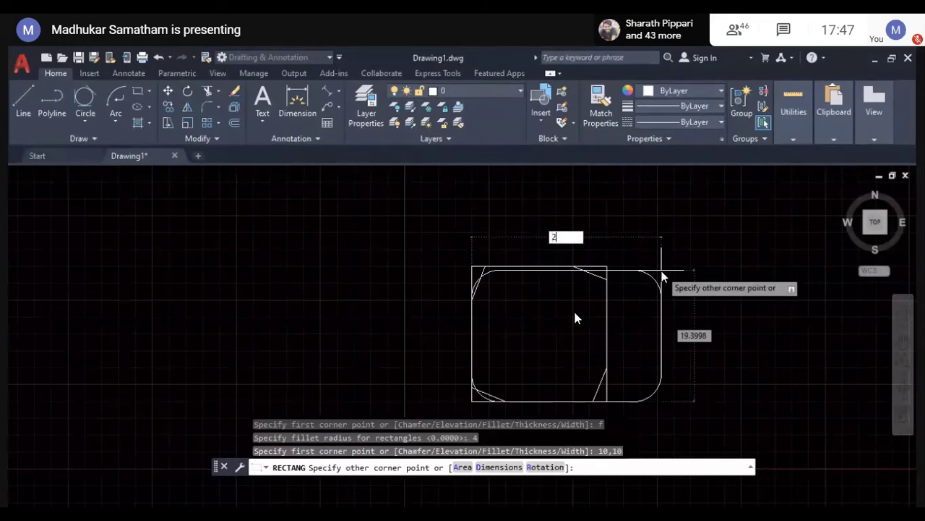
{"action": "type", "text": "0,20"}
{"action": "key", "text": "Return"}
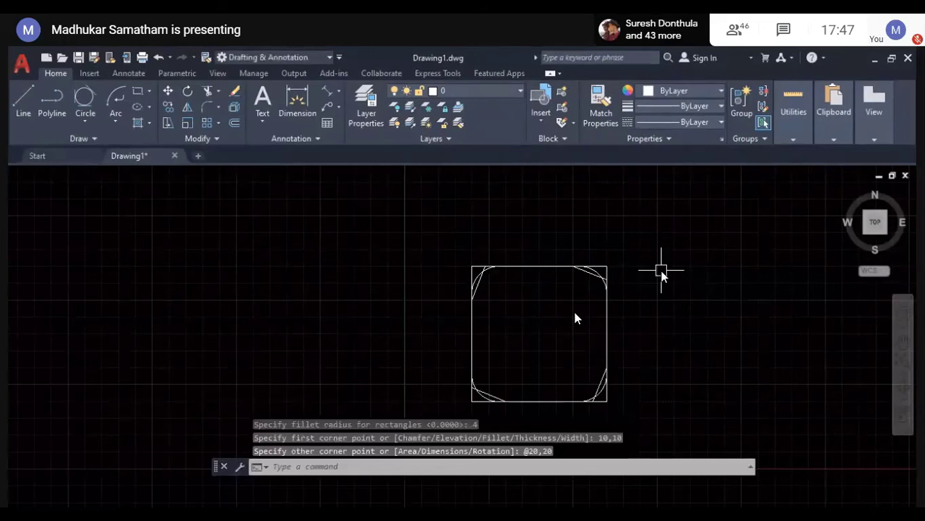
Step: Start a new rectangle and set its elevation to 5
{"action": "scroll", "coordinate": [586, 279], "scroll_direction": "up", "scroll_amount": 4}
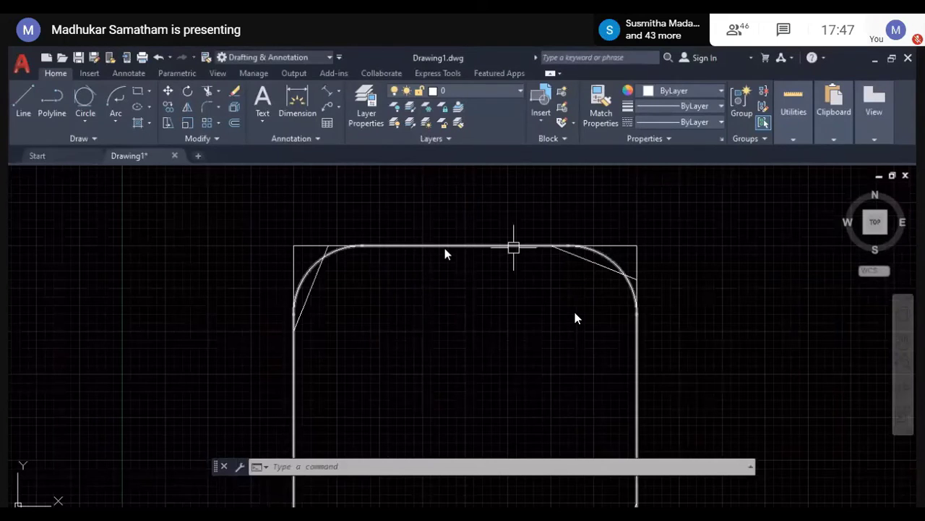
{"action": "middle_click_drag", "start_coordinate": [562, 405], "coordinate": [602, 306]}
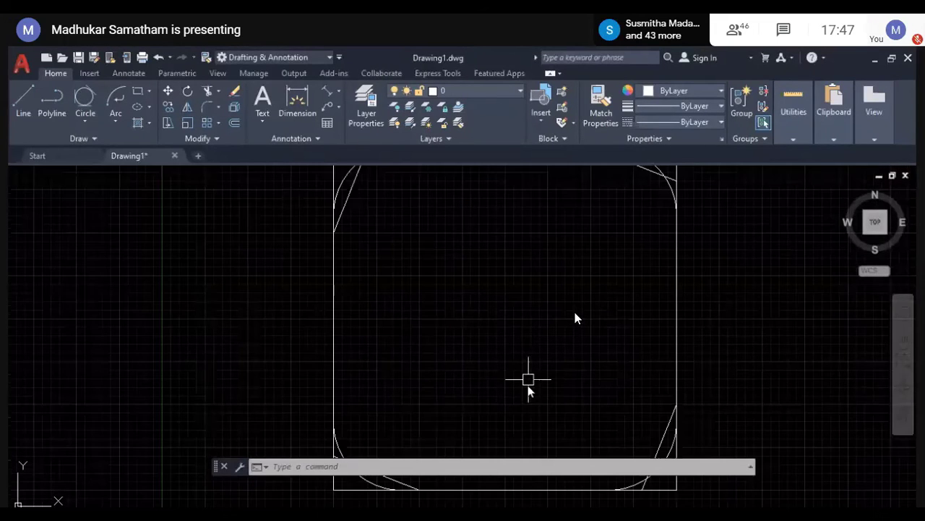
{"action": "scroll", "coordinate": [528, 380], "scroll_direction": "down", "scroll_amount": 2}
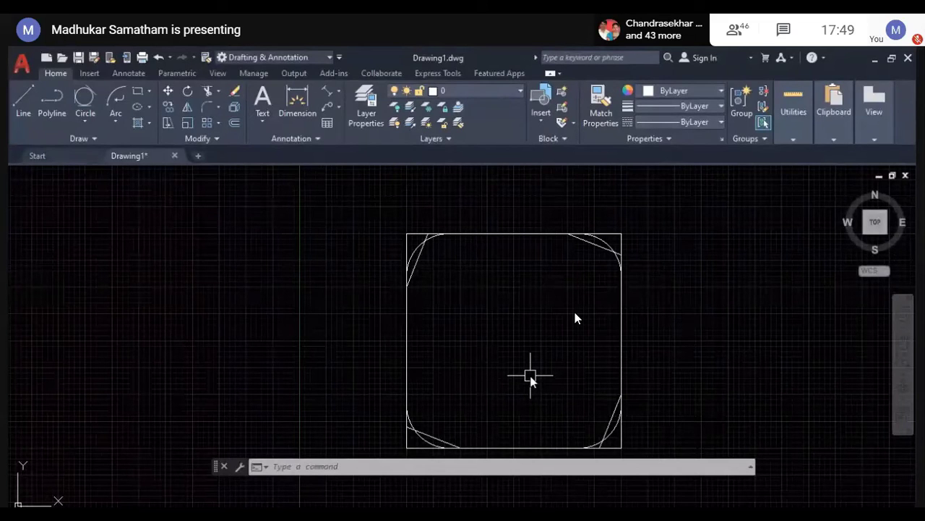
{"action": "key", "text": "Escape"}
{"action": "type", "text": "re"}
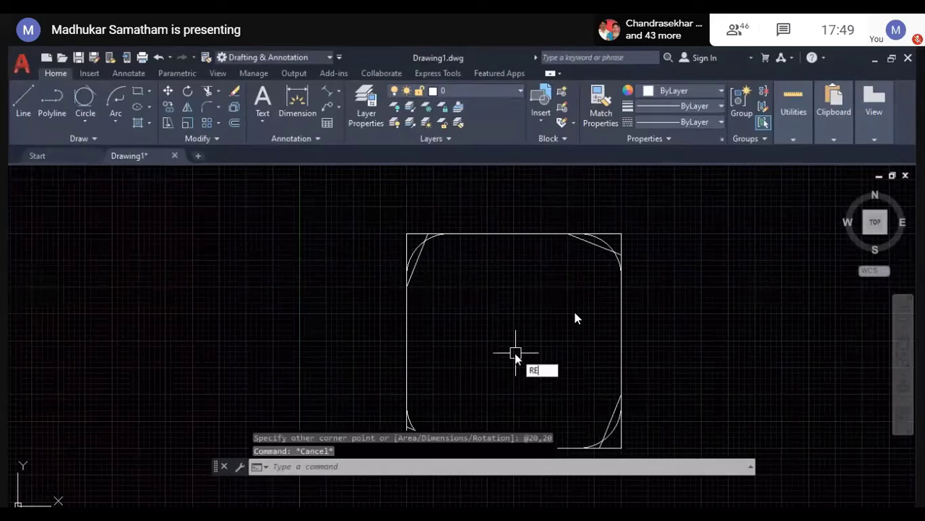
{"action": "type", "text": "c"}
{"action": "key", "text": "Return"}
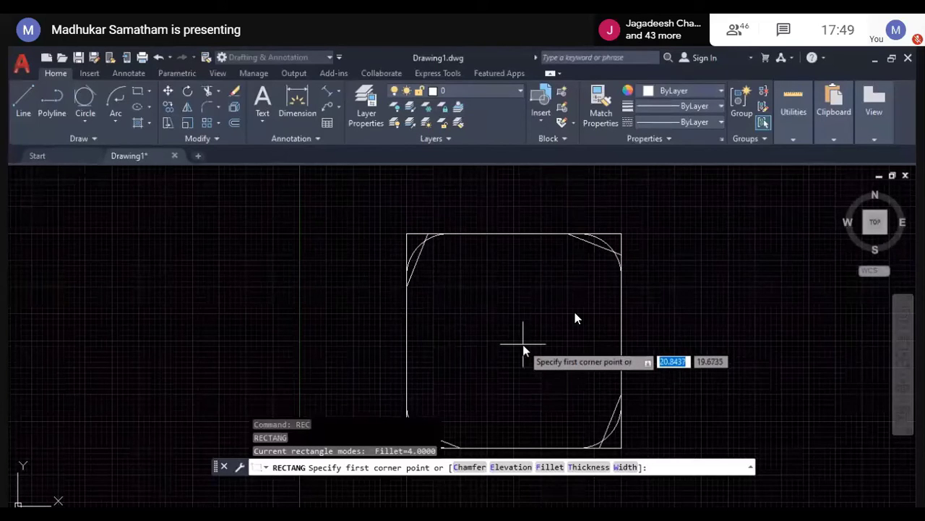
{"action": "type", "text": "e"}
{"action": "key", "text": "Return"}
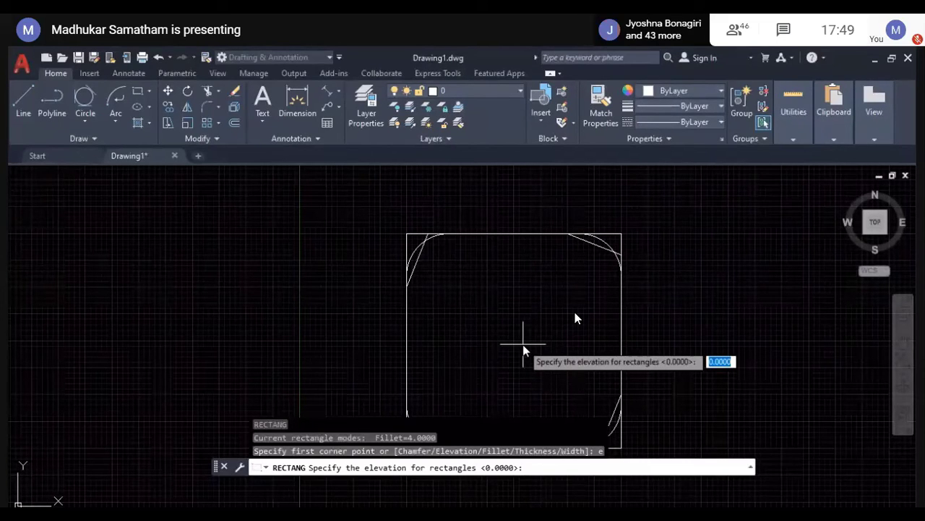
{"action": "type", "text": "5"}
{"action": "key", "text": "Return"}
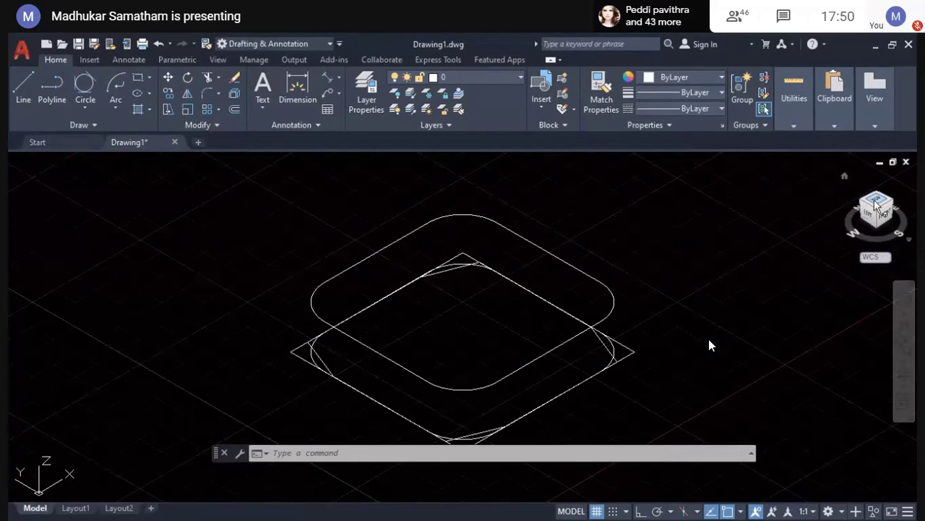
Step: Return to the top view and reset the Rectangle command's elevation and fillet radius to 0 without drawing a rectangle
{"action": "left_click", "coordinate": [879, 205]}
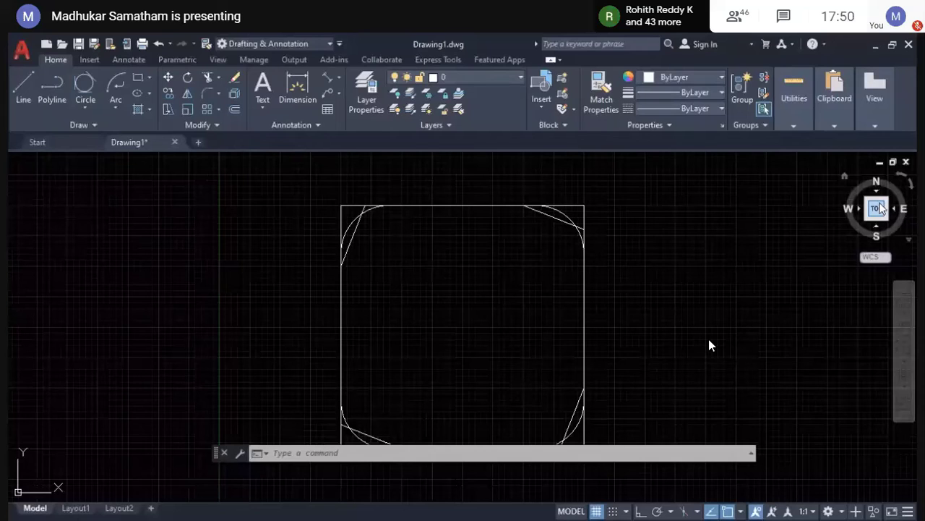
{"action": "type", "text": "rec"}
{"action": "key", "text": "Return"}
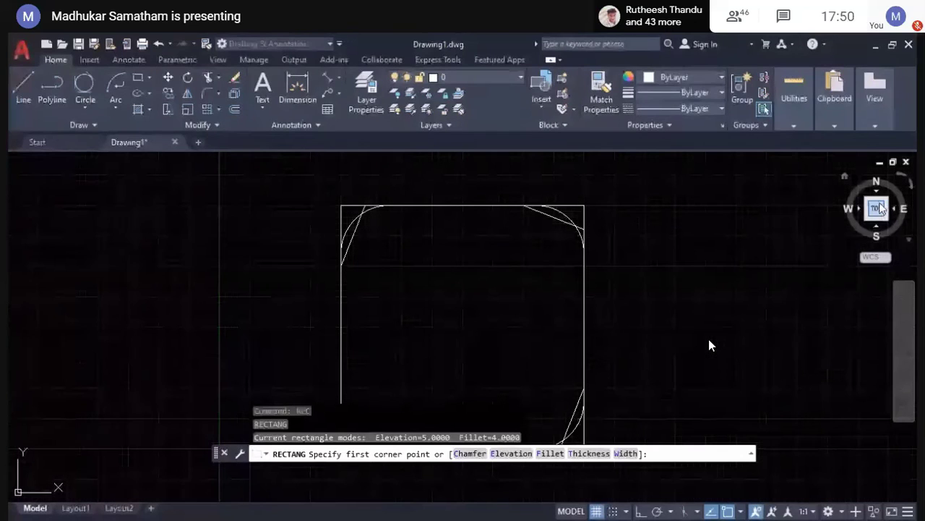
{"action": "type", "text": "e"}
{"action": "key", "text": "Return"}
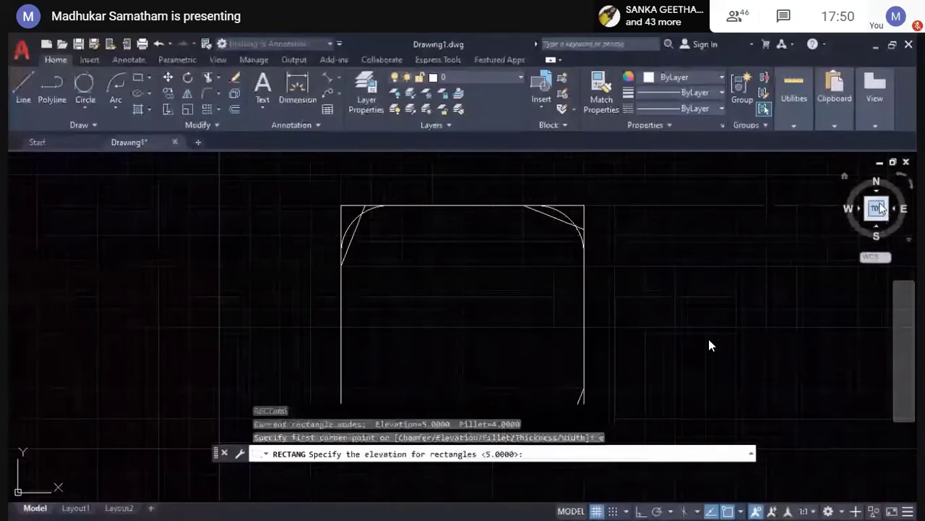
{"action": "type", "text": "0"}
{"action": "key", "text": "Return"}
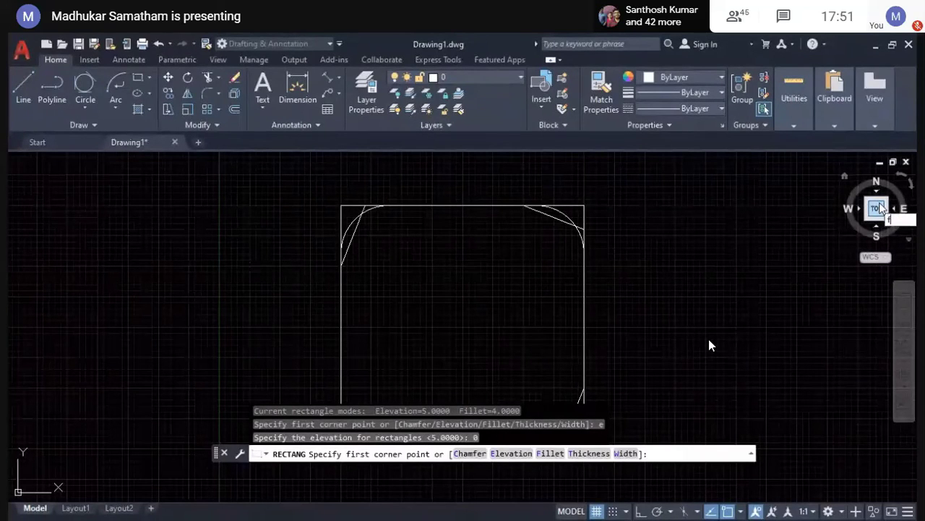
{"action": "key", "text": "Return"}
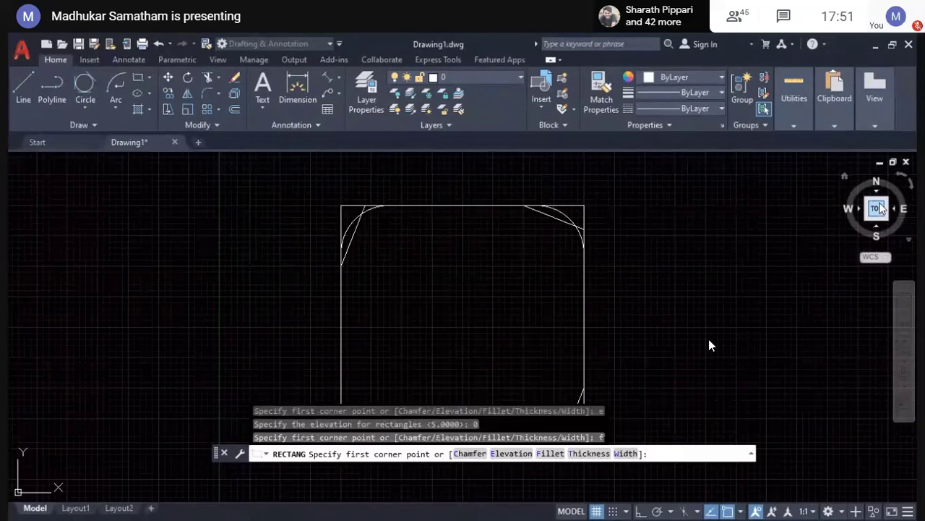
{"action": "type", "text": "0"}
{"action": "key", "text": "Return"}
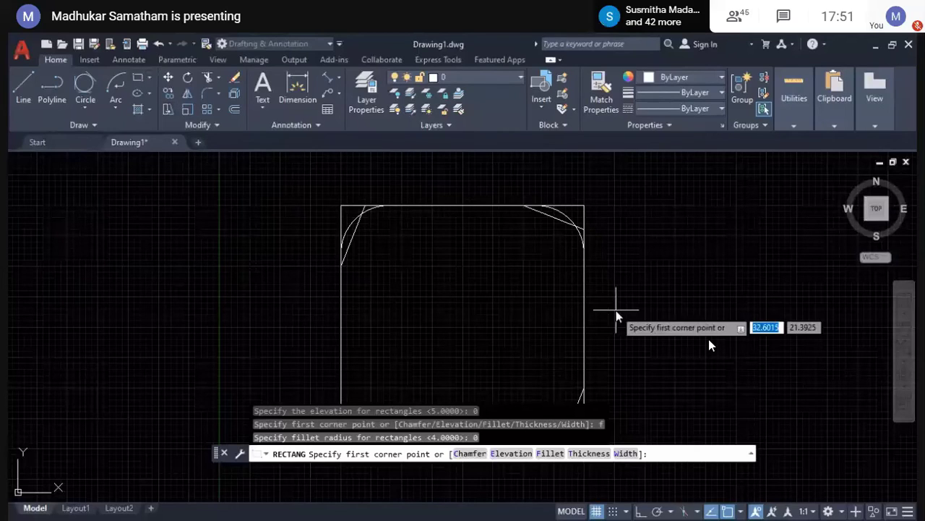
{"action": "key", "text": "Escape"}
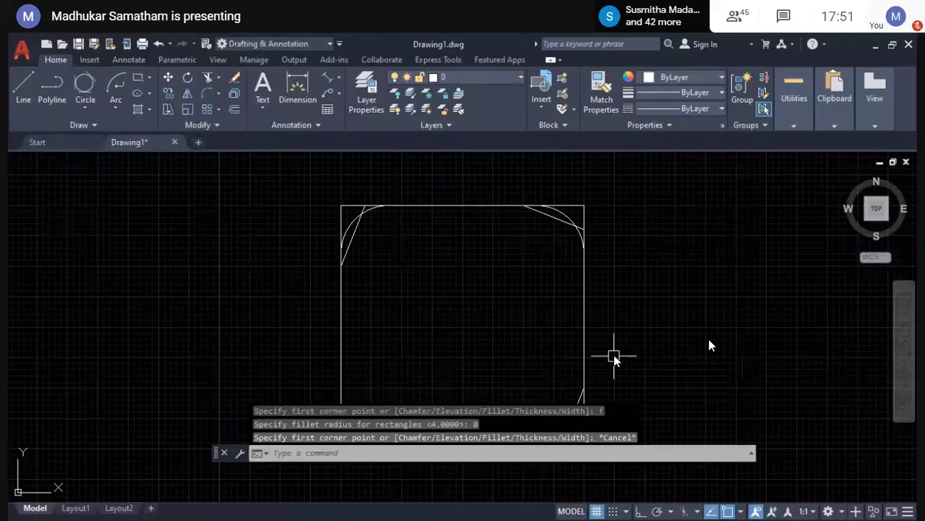
Step: Erase all the overlapping rectangles with one crossing selection
{"action": "left_click", "coordinate": [616, 353]}
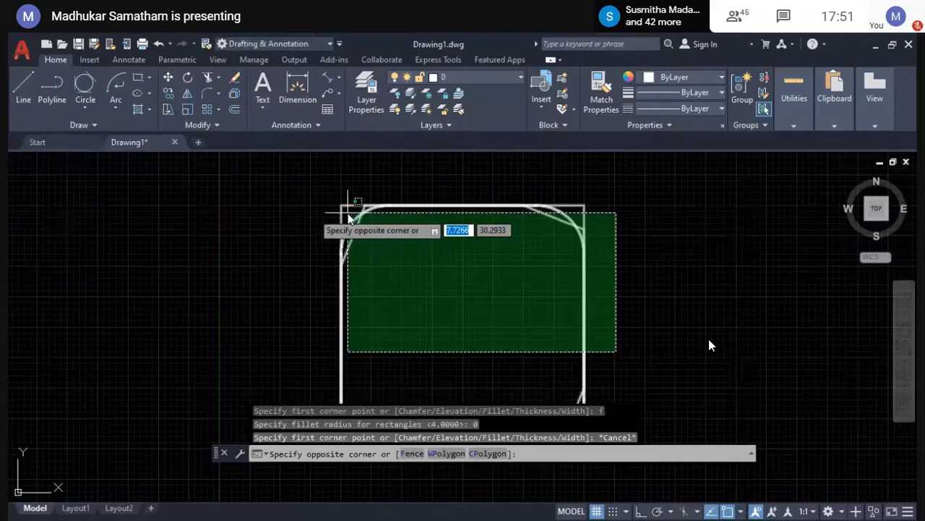
{"action": "left_click", "coordinate": [316, 199]}
{"action": "key", "text": "Delete"}
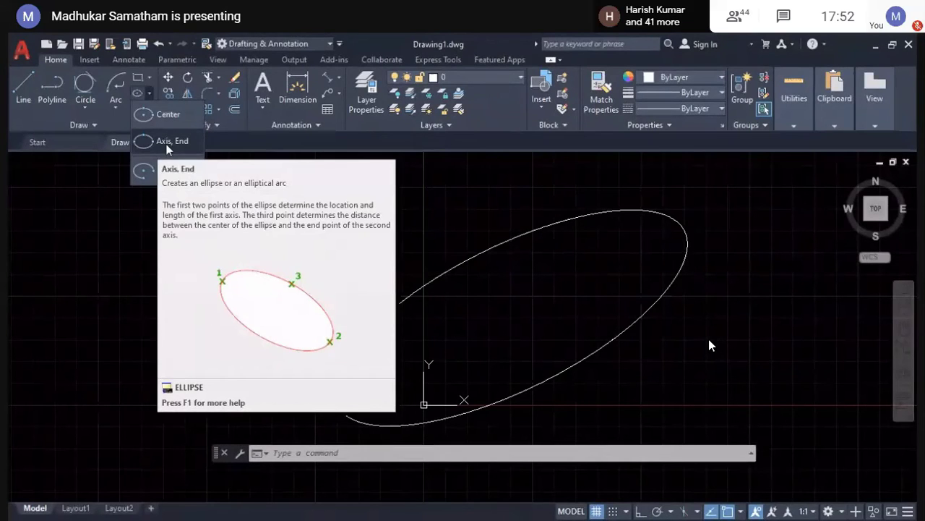
Step: Draw a second ellipse with the Center option, centred on the existing ellipse and tilted so that it crosses it
{"action": "left_click", "coordinate": [170, 141]}
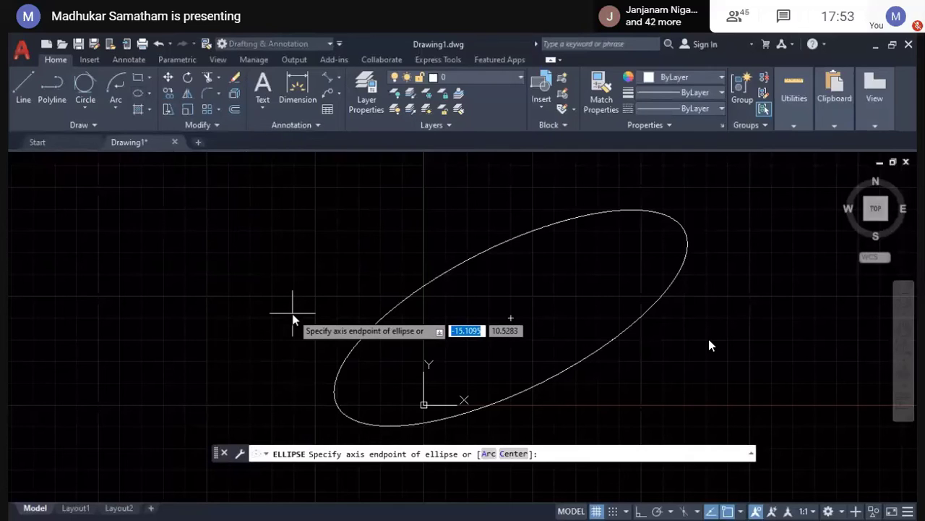
{"action": "type", "text": "c"}
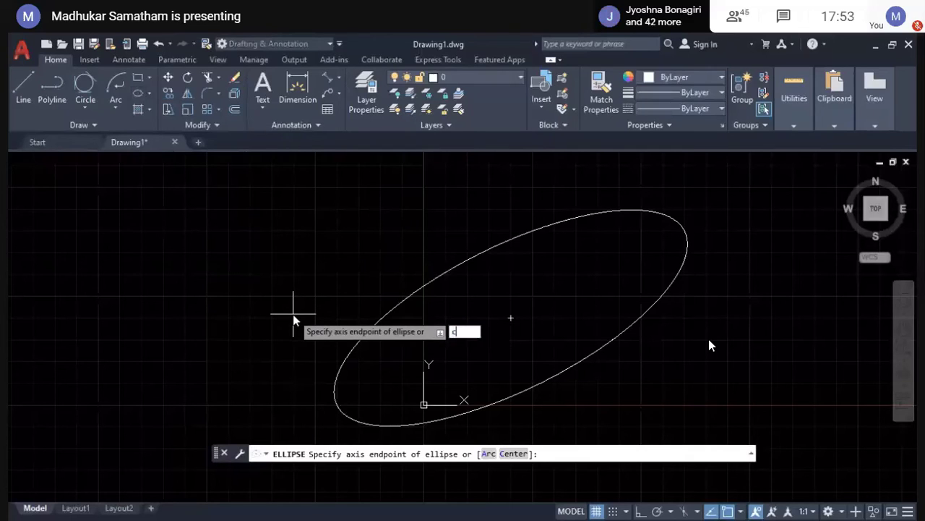
{"action": "key", "text": "Return"}
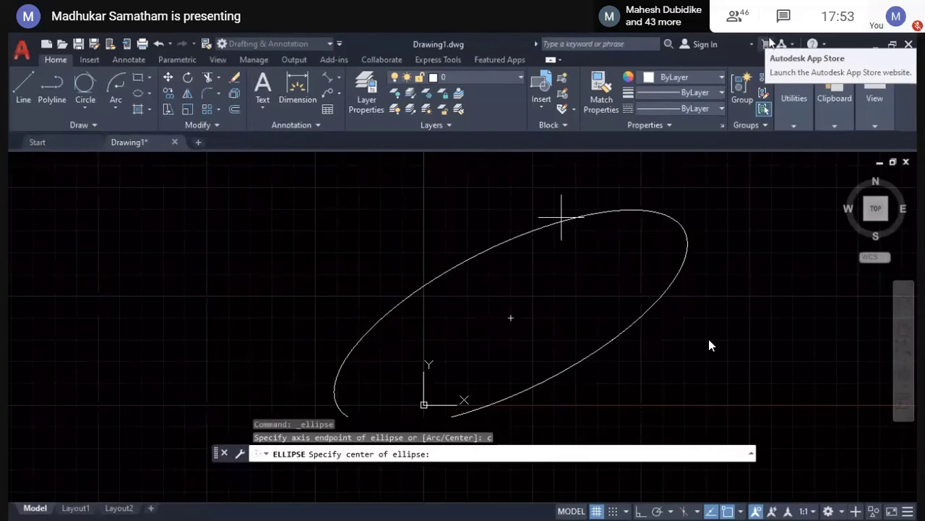
{"action": "left_click", "coordinate": [513, 322]}
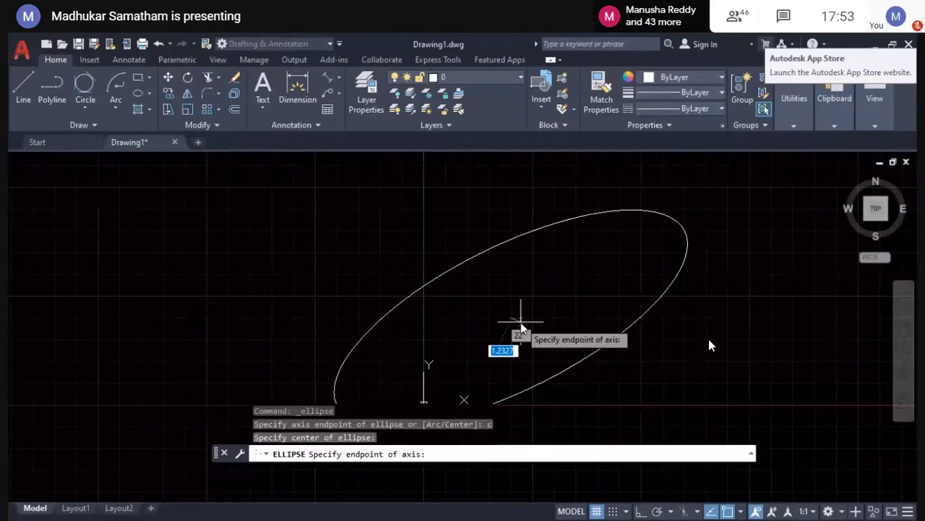
{"action": "left_click", "coordinate": [592, 396]}
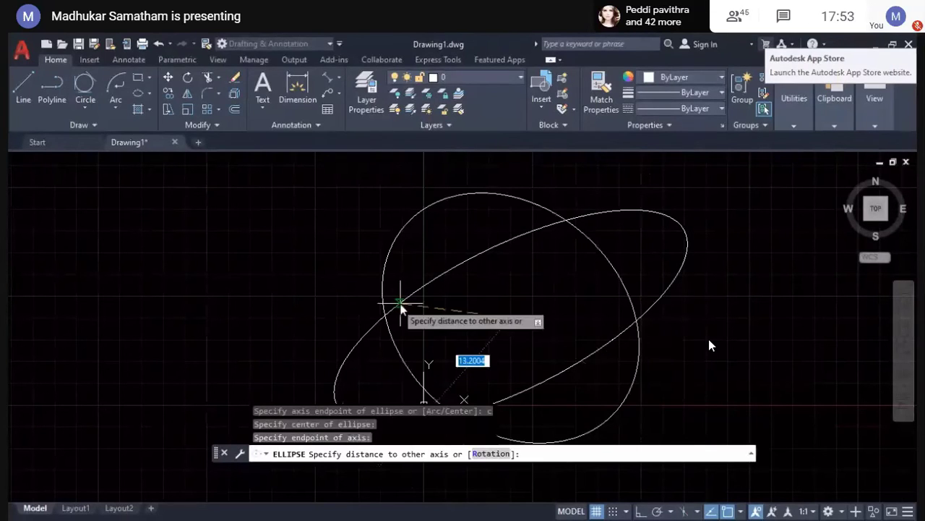
{"action": "left_click", "coordinate": [445, 303]}
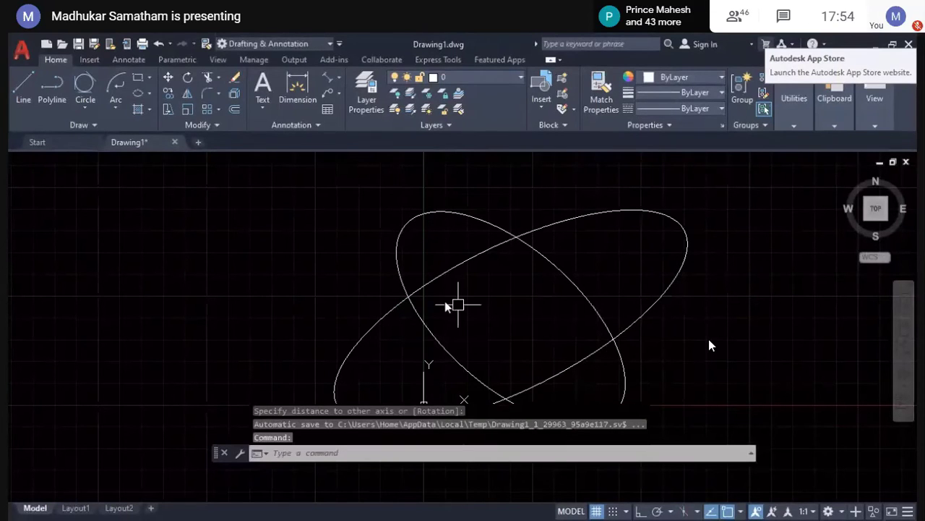
{"action": "key", "text": "Escape"}
Step: Draw a small, nearly closed elliptical arc with its first axis running from the large ellipses' common centre down to the second ellipse's lower-left edge
{"action": "type", "text": "z"}
{"action": "key", "text": "Return"}
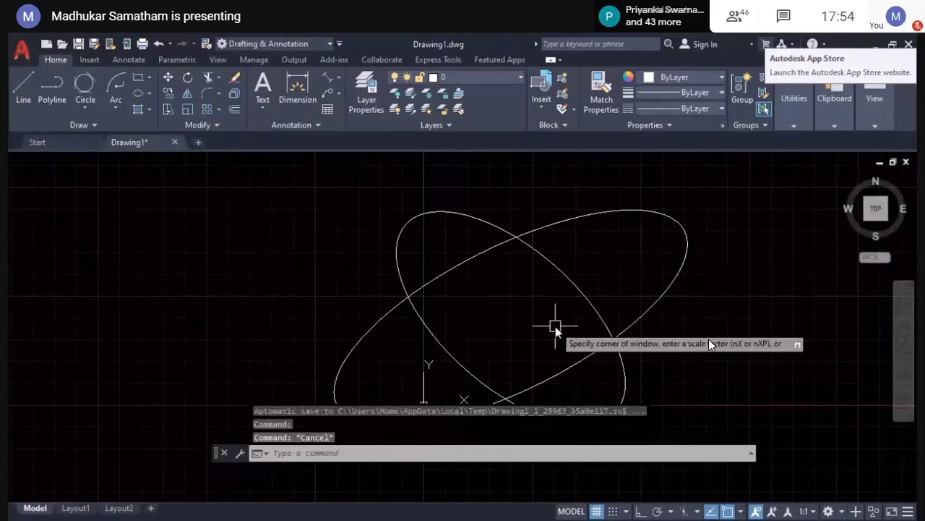
{"action": "type", "text": "e"}
{"action": "key", "text": "Return"}
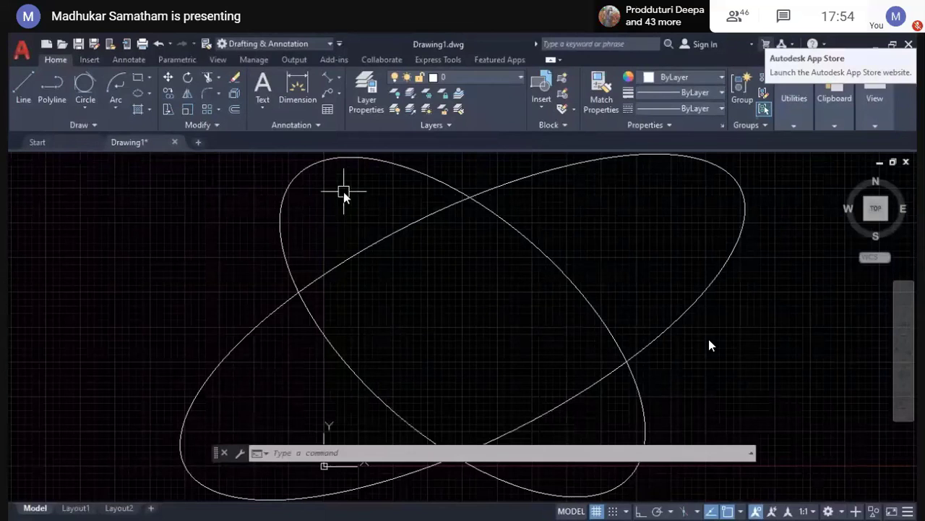
{"action": "left_click", "coordinate": [151, 92]}
{"action": "left_click", "coordinate": [150, 92]}
{"action": "left_click", "coordinate": [150, 93]}
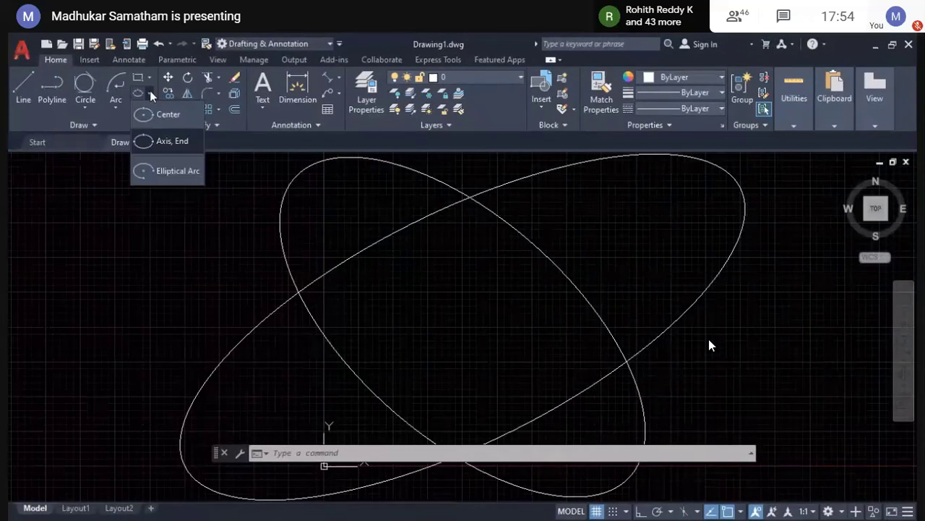
{"action": "left_click", "coordinate": [177, 174]}
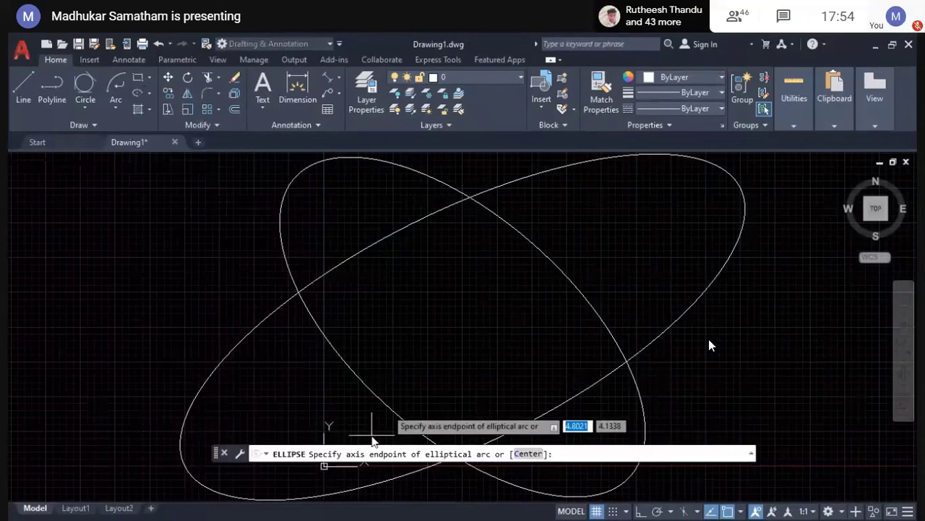
{"action": "left_click", "coordinate": [457, 327]}
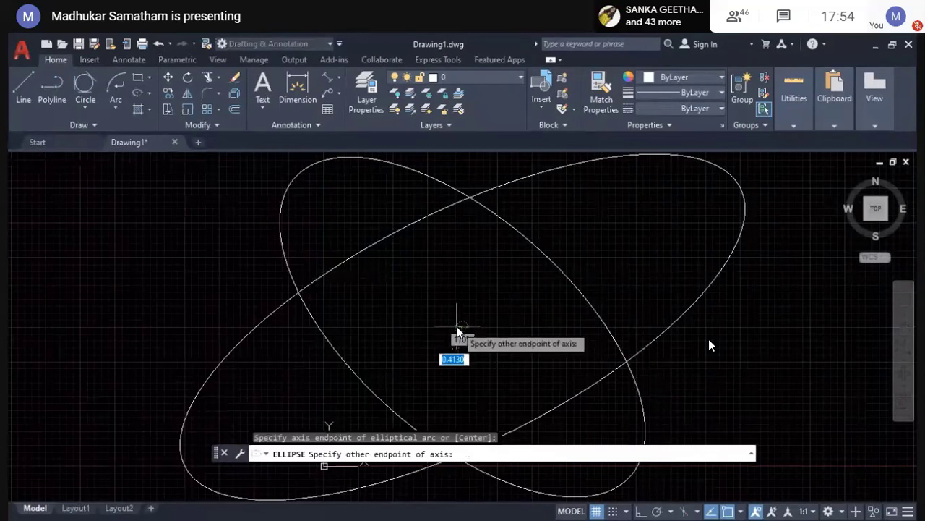
{"action": "left_click", "coordinate": [362, 381]}
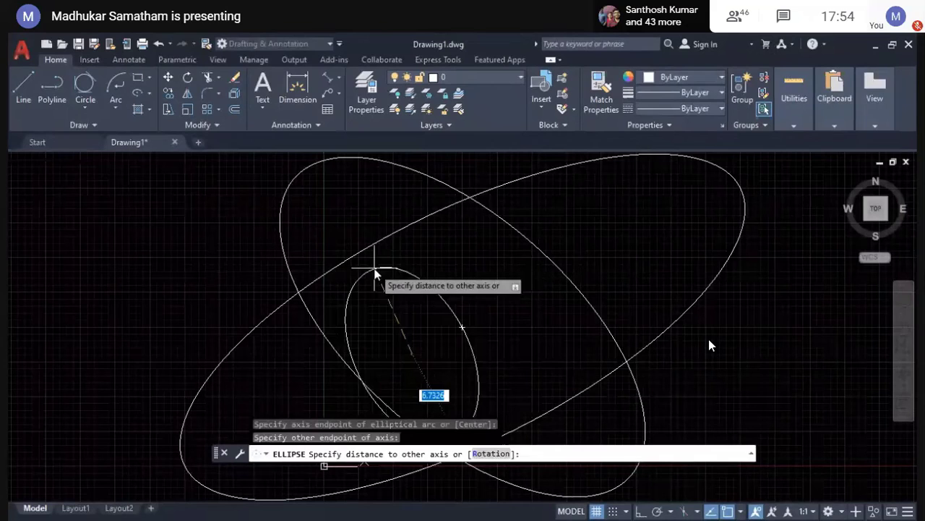
{"action": "left_click", "coordinate": [396, 363]}
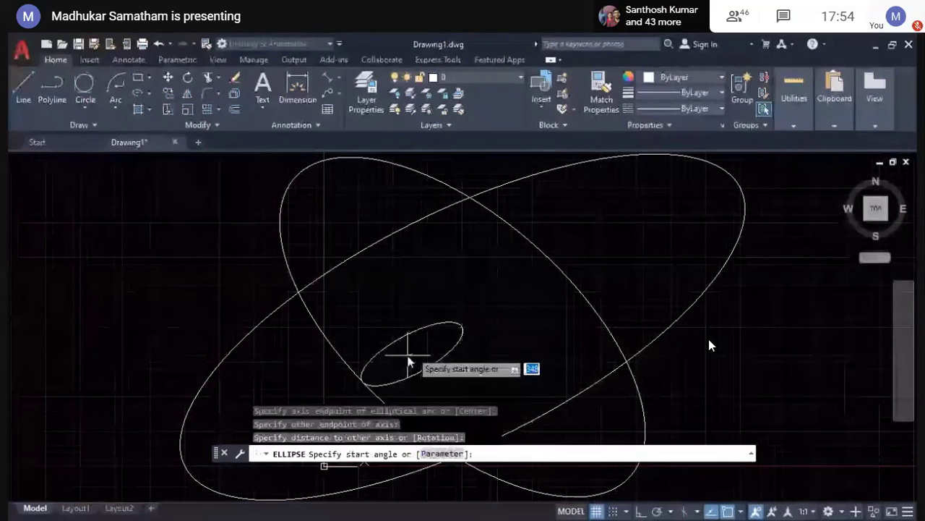
{"action": "left_click", "coordinate": [478, 222]}
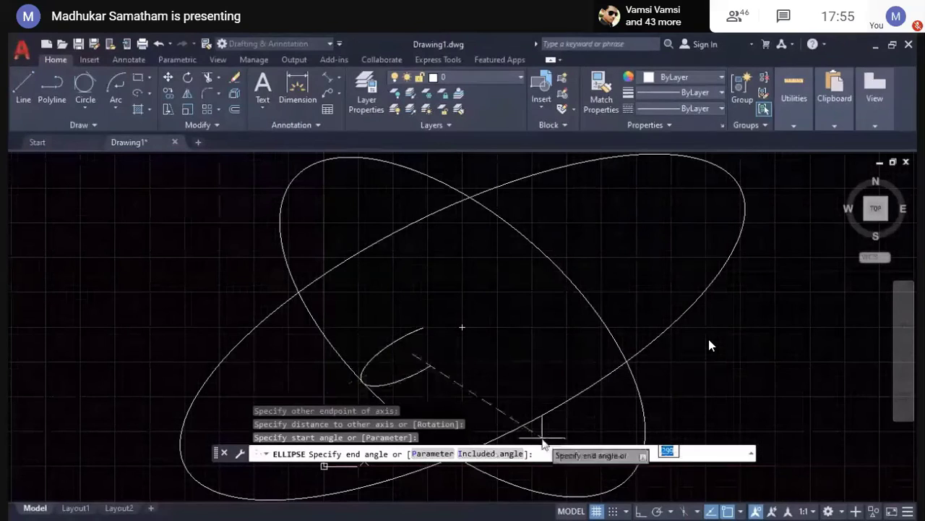
{"action": "left_click", "coordinate": [451, 276]}
{"action": "key", "text": "Escape"}
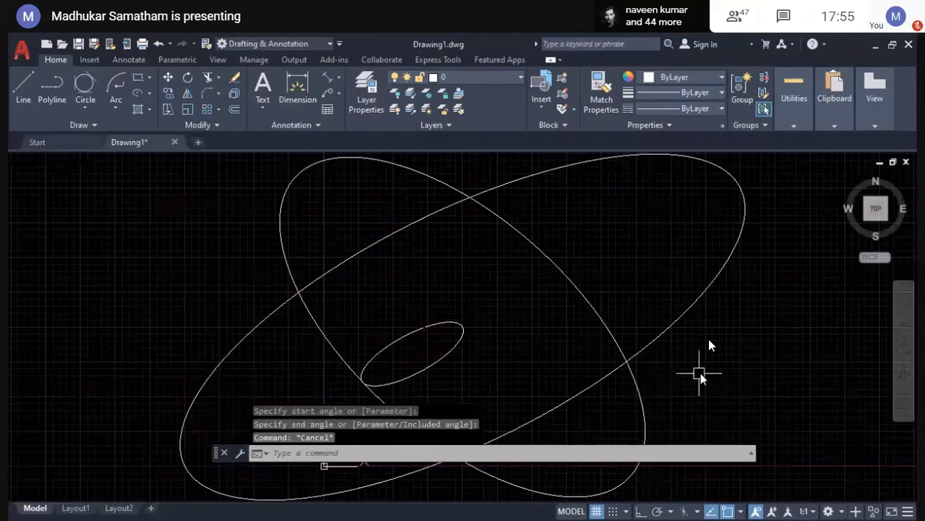
Step: Examine the small elliptical arc's upper edge up close between its start and end points, and return to the drawing extents
{"action": "left_click", "coordinate": [694, 370]}
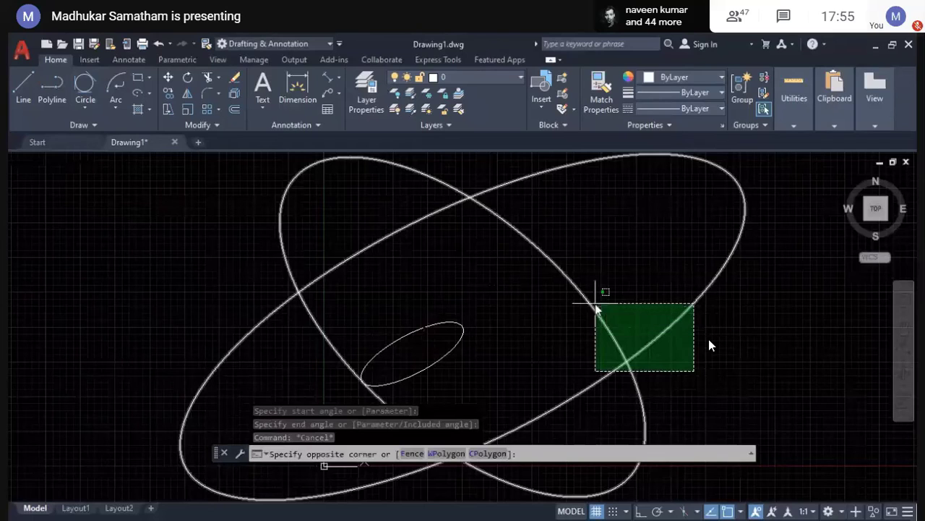
{"action": "key", "text": "Escape"}
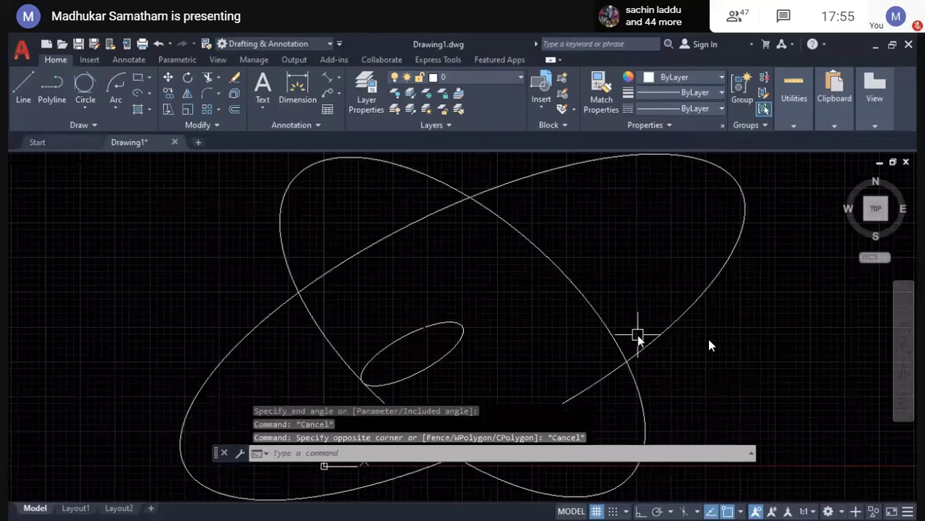
{"action": "type", "text": "z"}
{"action": "key", "text": "Return"}
{"action": "key", "text": "Return"}
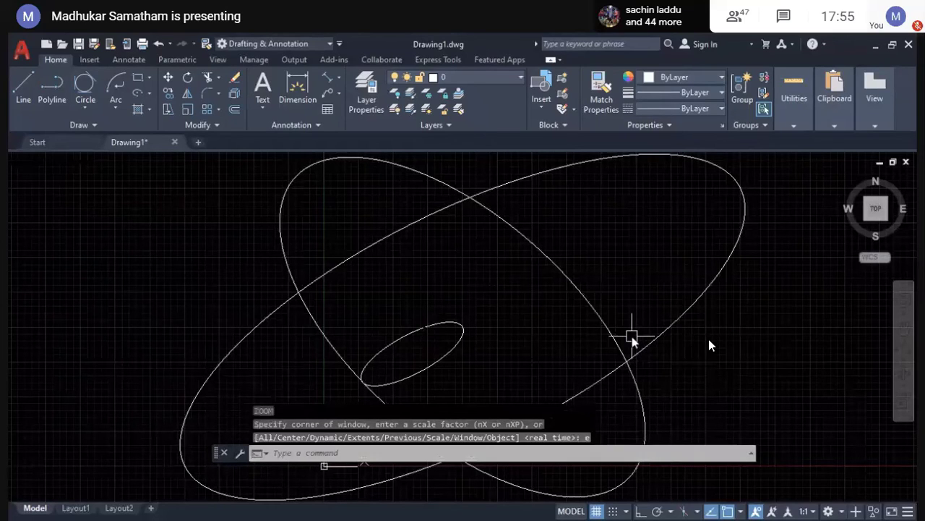
{"action": "middle_click_drag", "start_coordinate": [538, 350], "coordinate": [574, 314]}
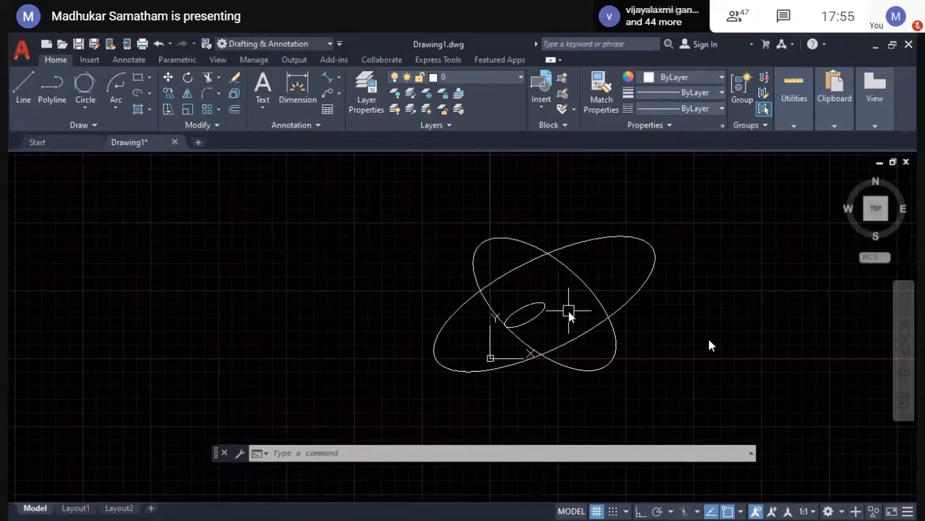
{"action": "type", "text": "z"}
{"action": "key", "text": "Return"}
{"action": "type", "text": "e"}
{"action": "key", "text": "Return"}
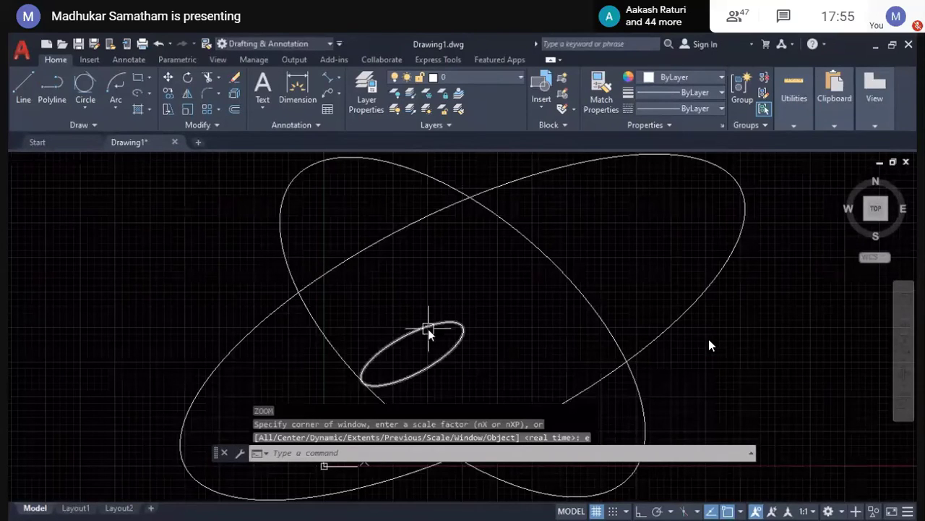
{"action": "scroll", "coordinate": [429, 330], "scroll_direction": "up", "scroll_amount": 10}
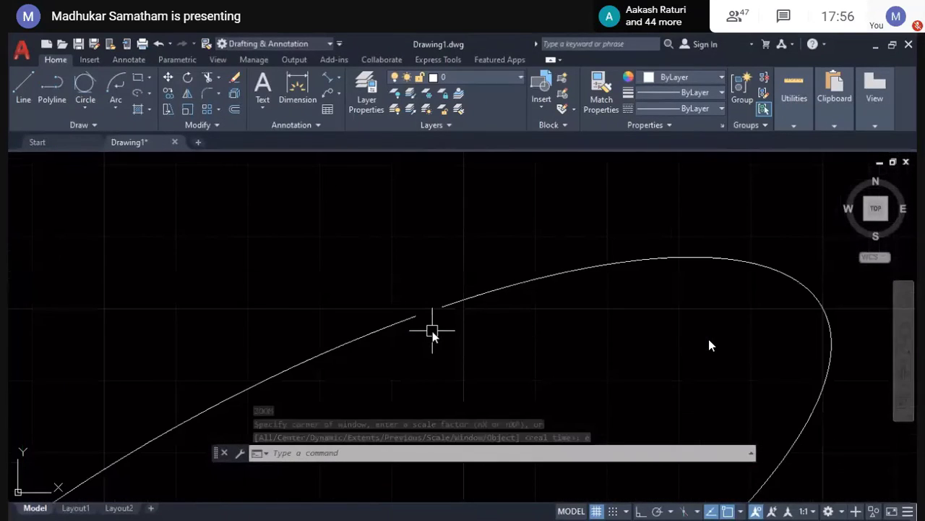
{"action": "scroll", "coordinate": [432, 331], "scroll_direction": "up", "scroll_amount": 5}
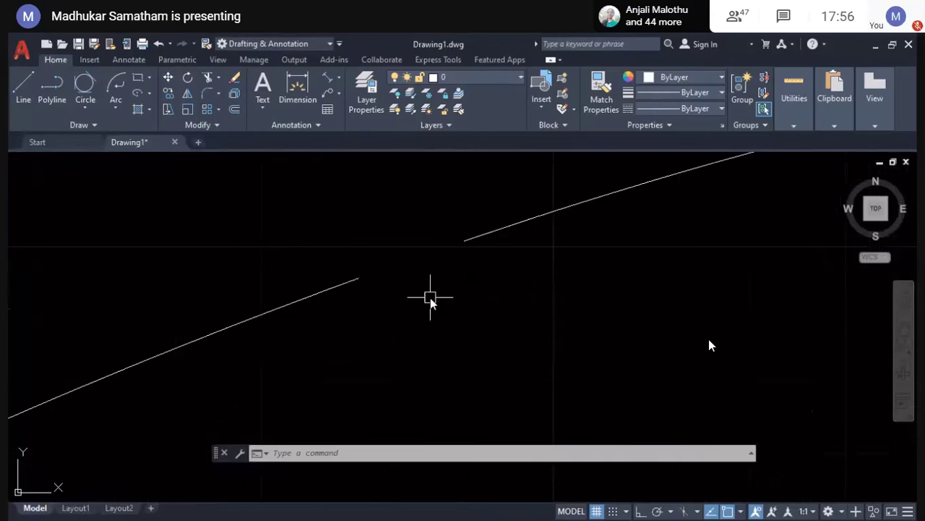
{"action": "type", "text": "z"}
{"action": "key", "text": "Return"}
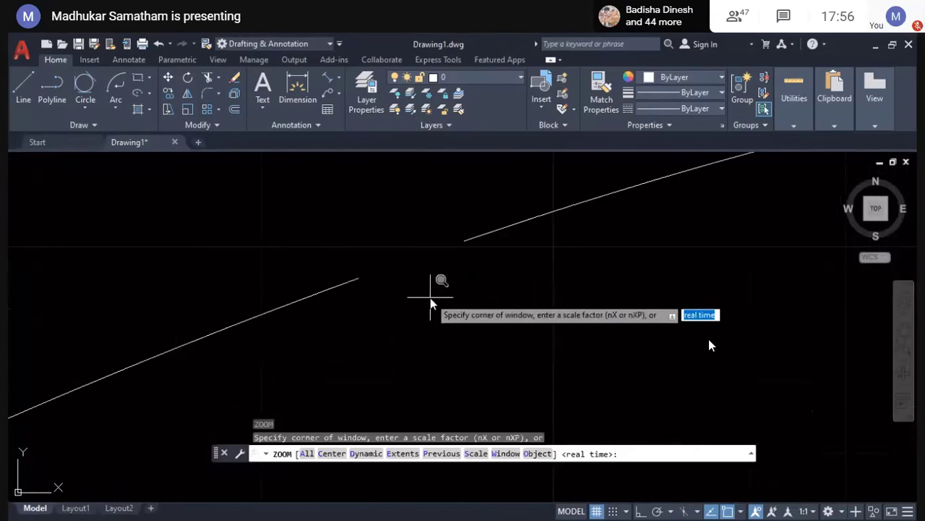
{"action": "type", "text": "e"}
{"action": "key", "text": "Return"}
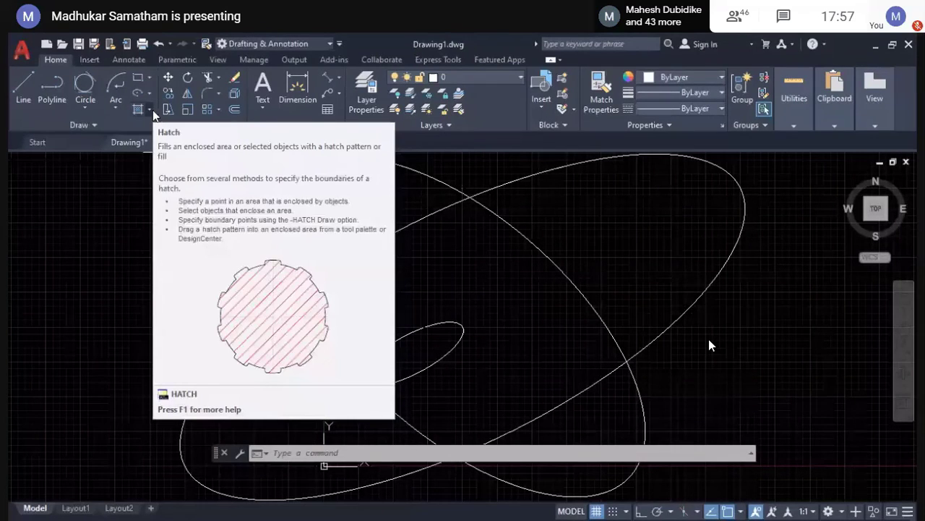
Step: Start a hatch with the AR-B816 brick pattern and fill the upper-left lobe of the crossing ellipses
{"action": "left_click", "coordinate": [152, 110]}
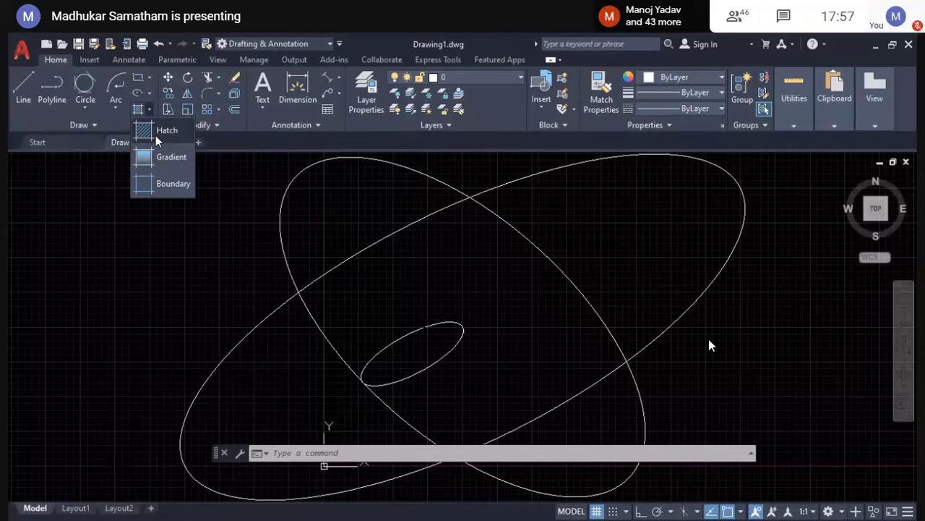
{"action": "left_click", "coordinate": [155, 136]}
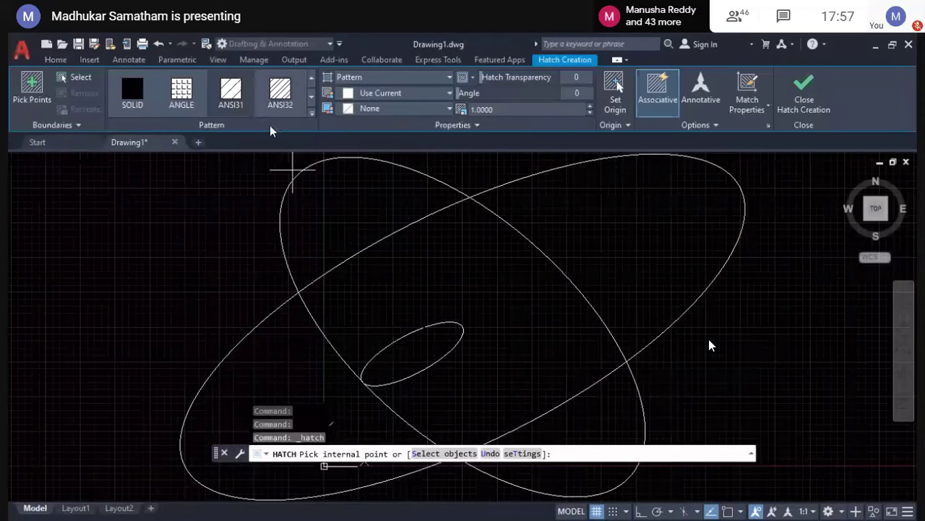
{"action": "left_click", "coordinate": [312, 116]}
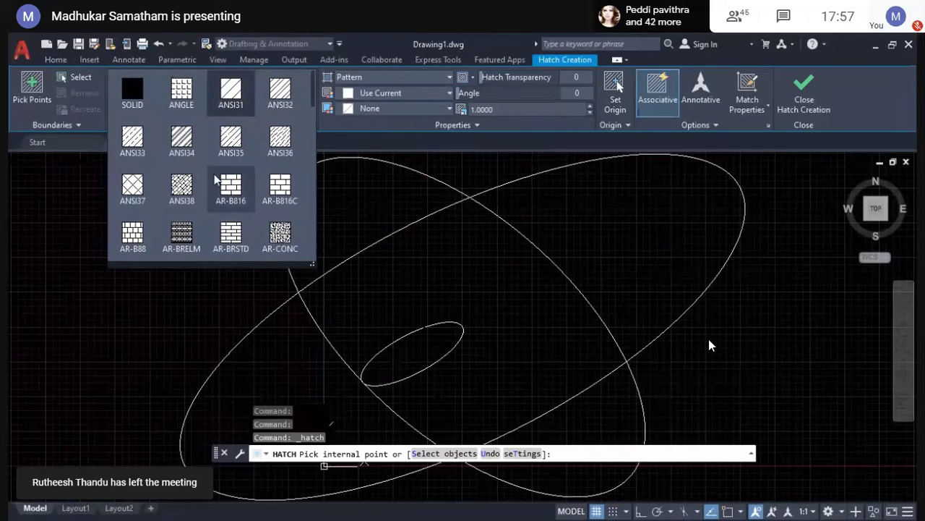
{"action": "scroll", "coordinate": [217, 181], "scroll_direction": "down", "scroll_amount": 1}
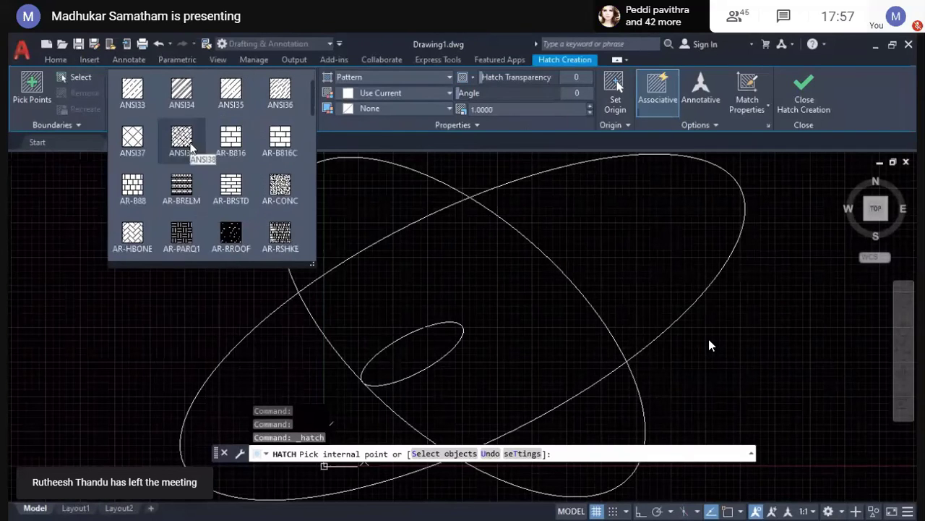
{"action": "left_click", "coordinate": [354, 219]}
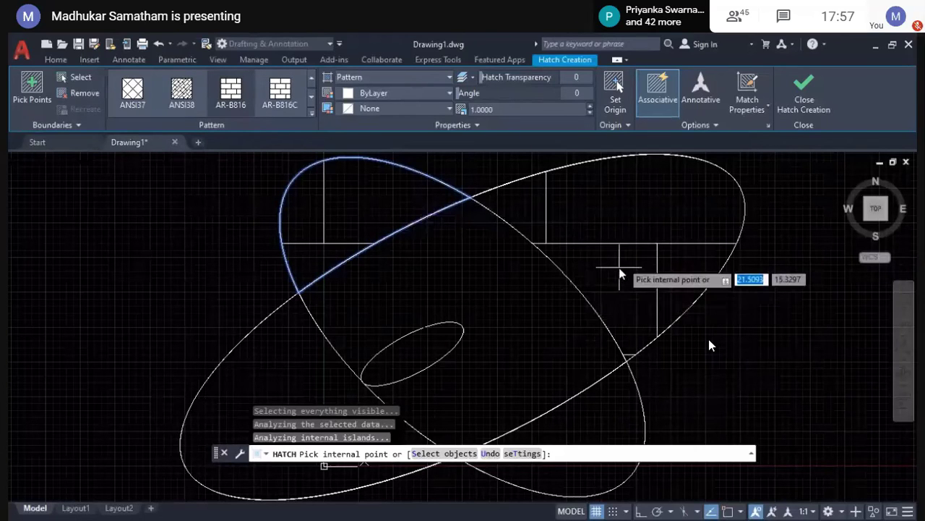
Step: Set the hatch scale to 0.2, add the upper-right lobe to the same hatch, and check that both lobes select together
{"action": "left_click", "coordinate": [530, 110]}
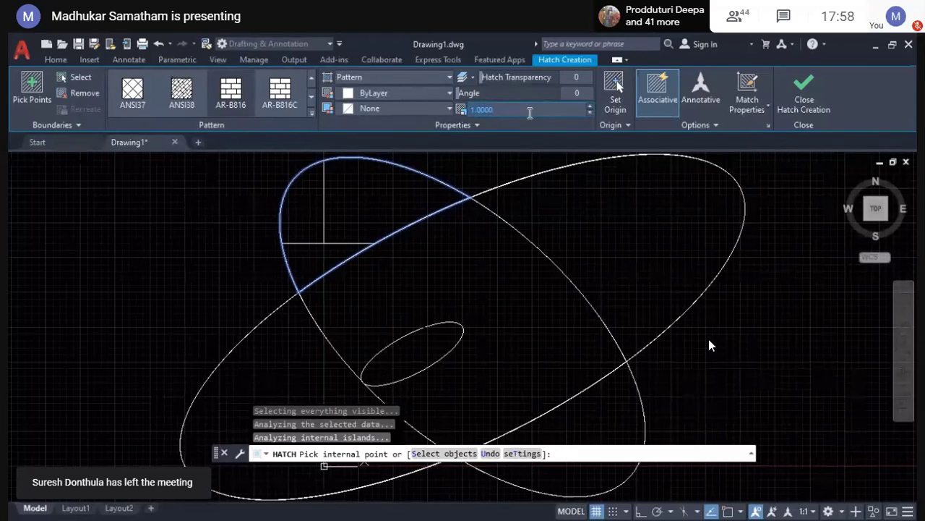
{"action": "type", "text": "0.2"}
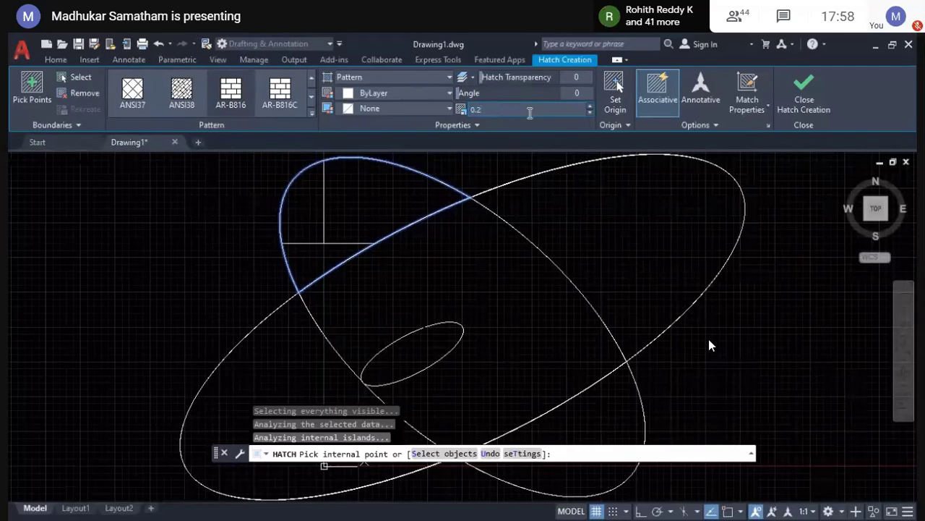
{"action": "key", "text": "Return"}
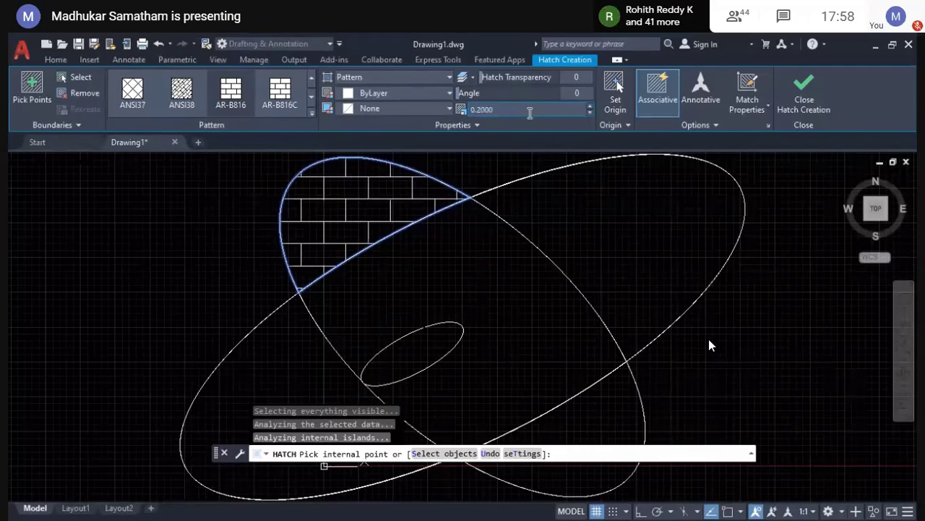
{"action": "left_click", "coordinate": [627, 214]}
{"action": "key", "text": "Escape"}
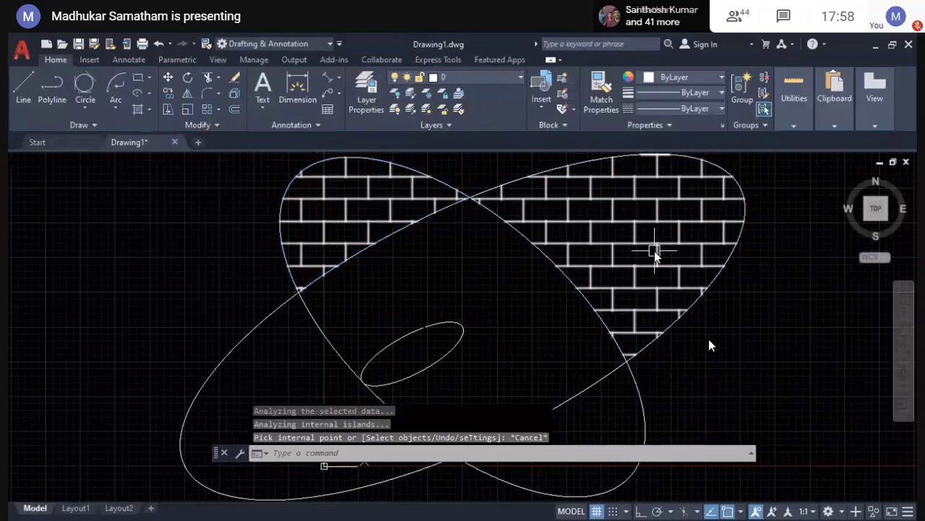
{"action": "left_click", "coordinate": [643, 241]}
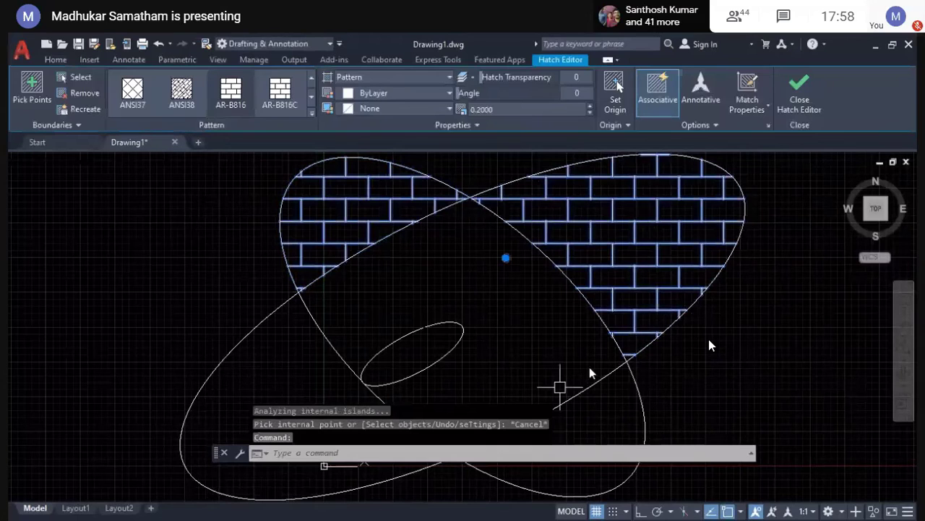
{"action": "key", "text": "Escape"}
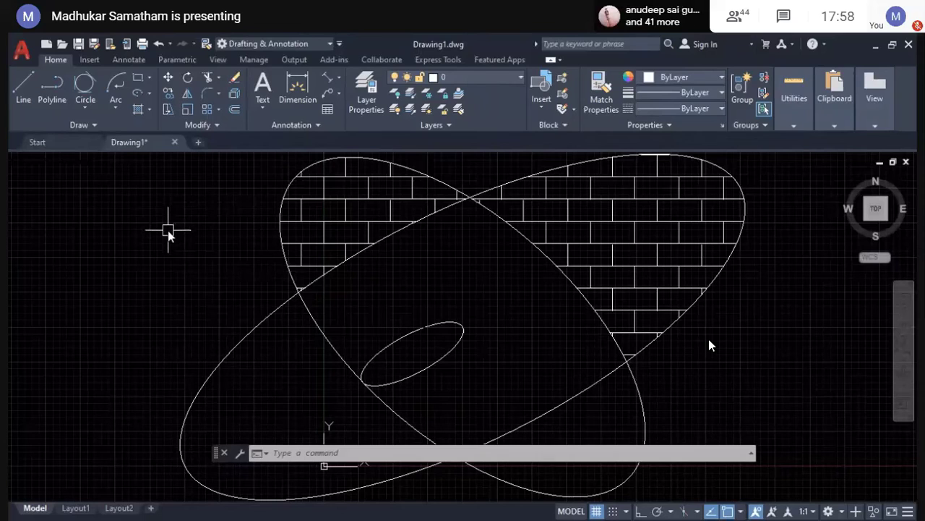
Step: Hatch the central overlap of the two large ellipses with the AR-B816 pattern at scale 0.2
{"action": "left_click", "coordinate": [138, 110]}
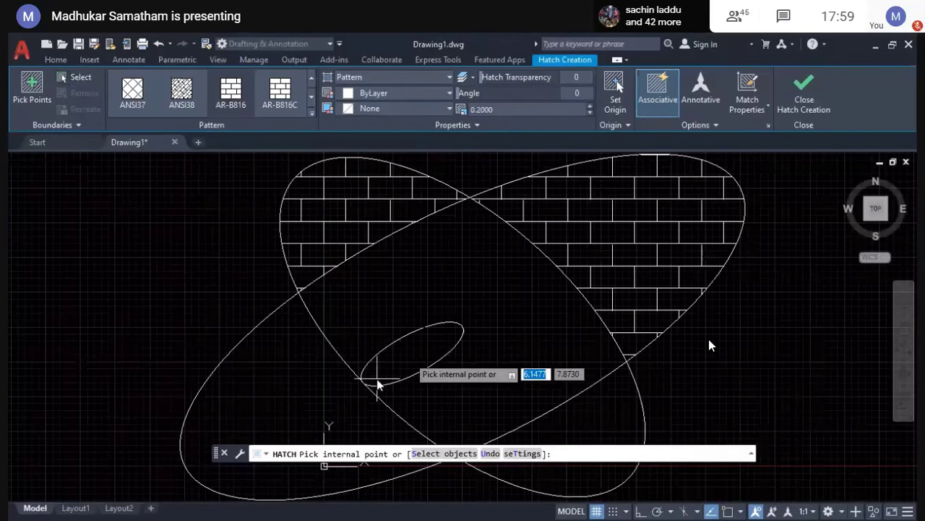
{"action": "left_click", "coordinate": [410, 363]}
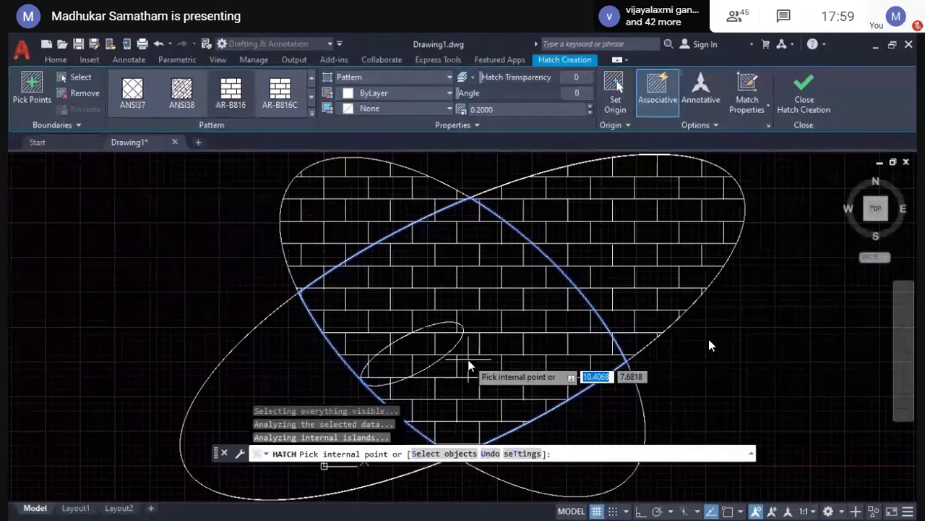
{"action": "key", "text": "Escape"}
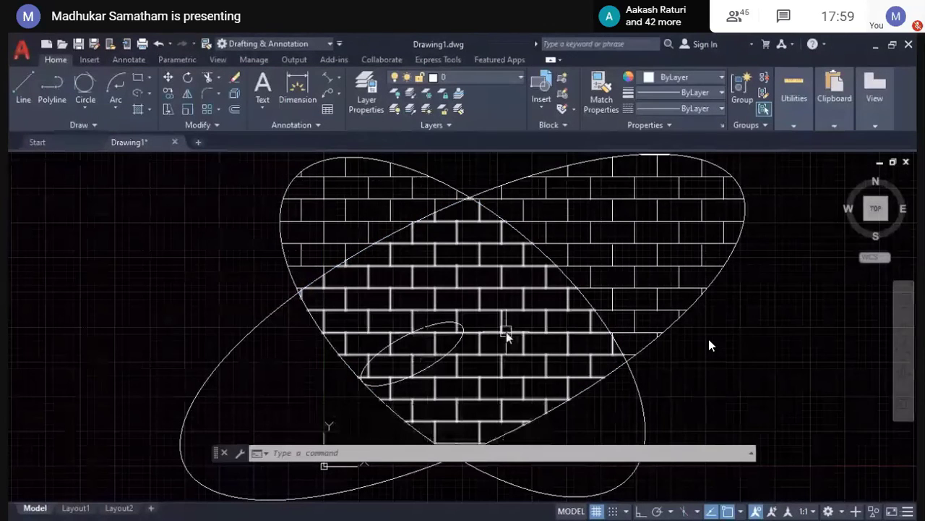
Step: Erase the brick hatch from the central overlap of the two large ellipses
{"action": "left_click", "coordinate": [502, 326]}
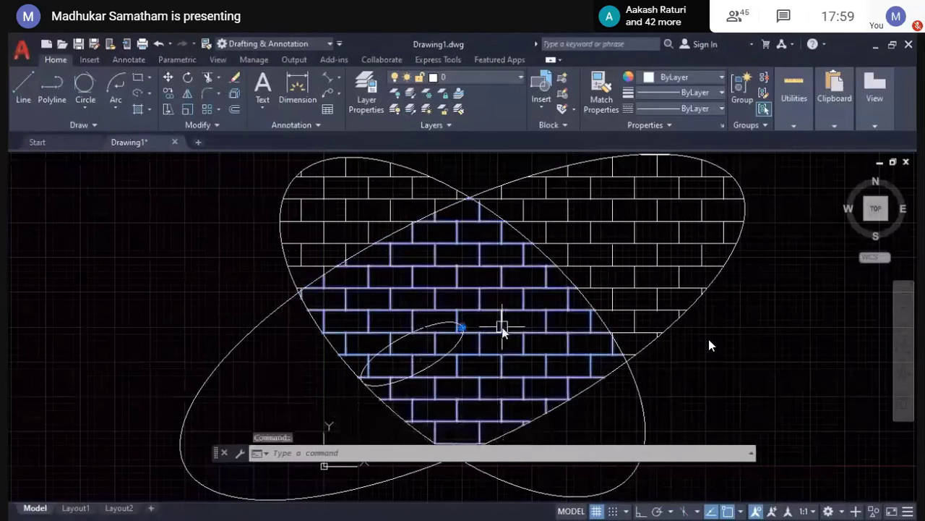
{"action": "left_click", "coordinate": [474, 278]}
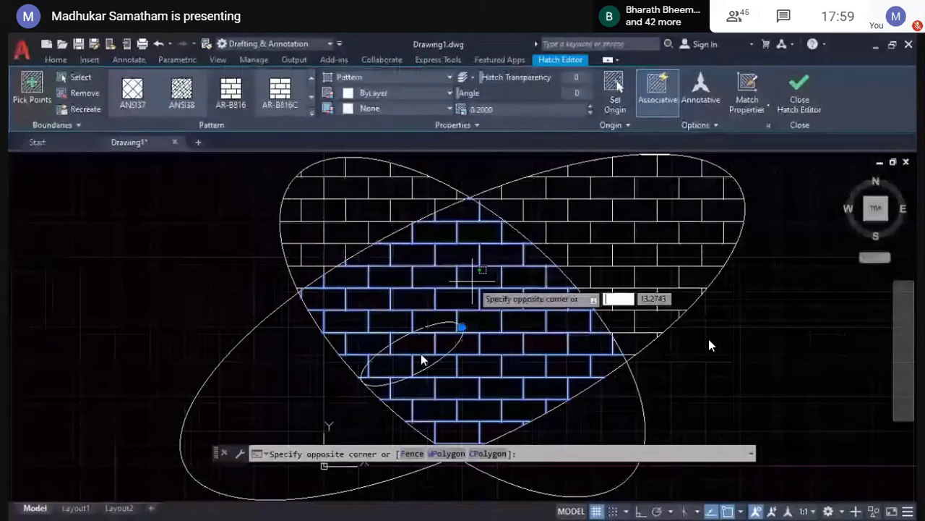
{"action": "key", "text": "Escape"}
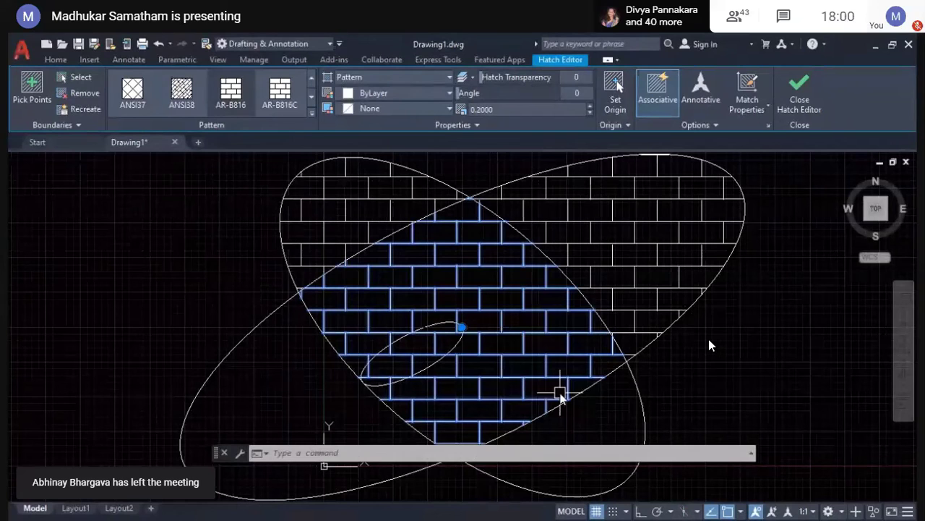
{"action": "key", "text": "Delete"}
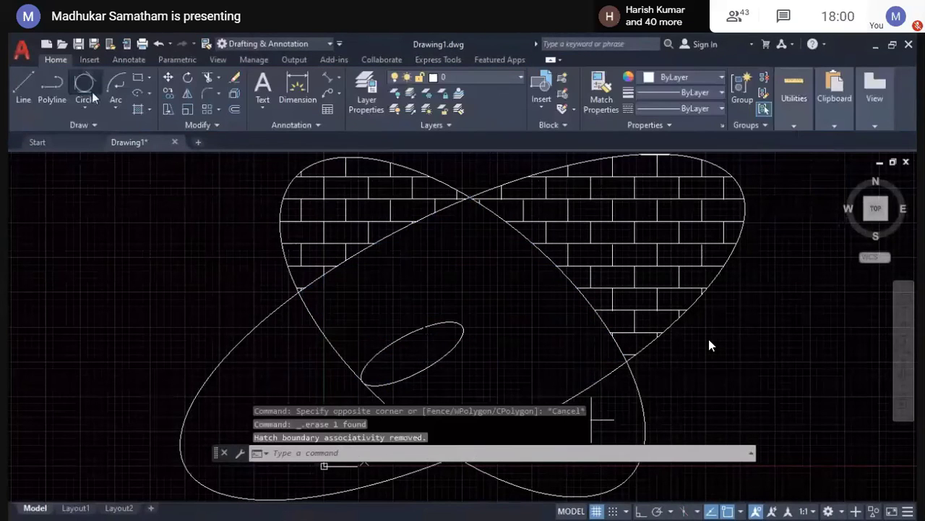
{"action": "left_click", "coordinate": [92, 92]}
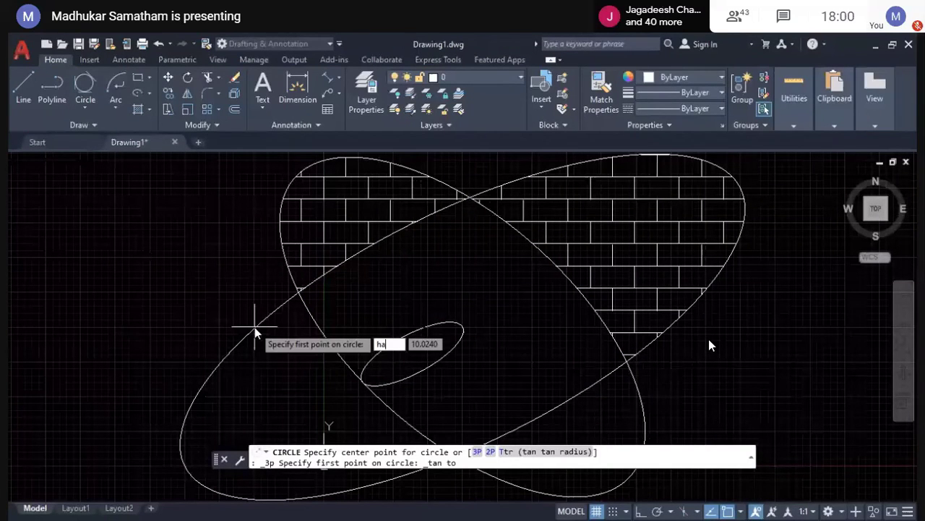
{"action": "type", "text": "t"}
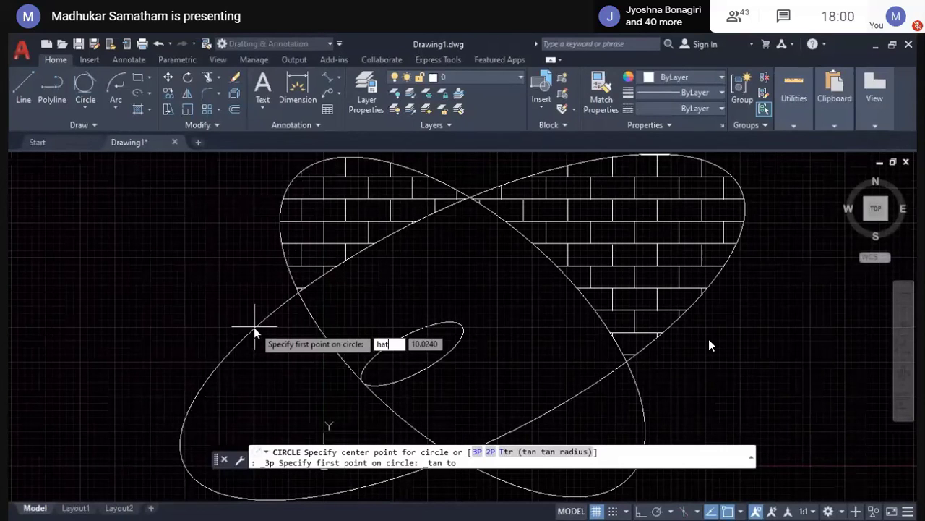
{"action": "key", "text": "Escape"}
{"action": "key", "text": "Escape"}
{"action": "key", "text": "Escape"}
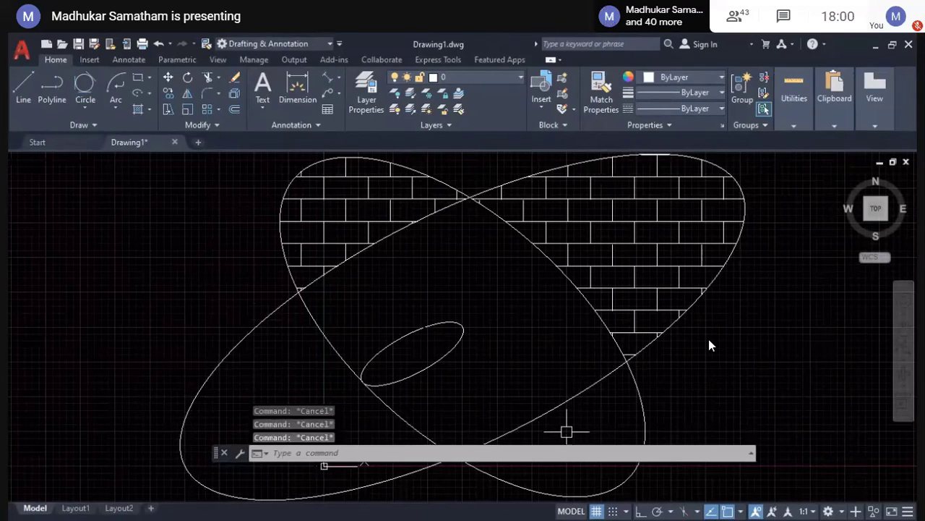
Step: Draw a Spline Fit curve through six points, winding from inside the lower-left lobe up past the upper-left lobe to well above the hatched ellipses
{"action": "left_click", "coordinate": [78, 126]}
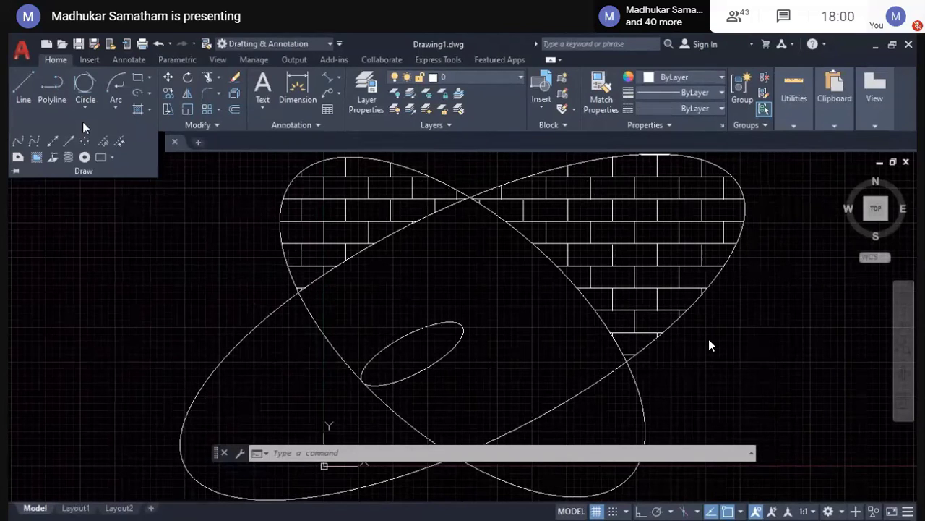
{"action": "left_click", "coordinate": [18, 141]}
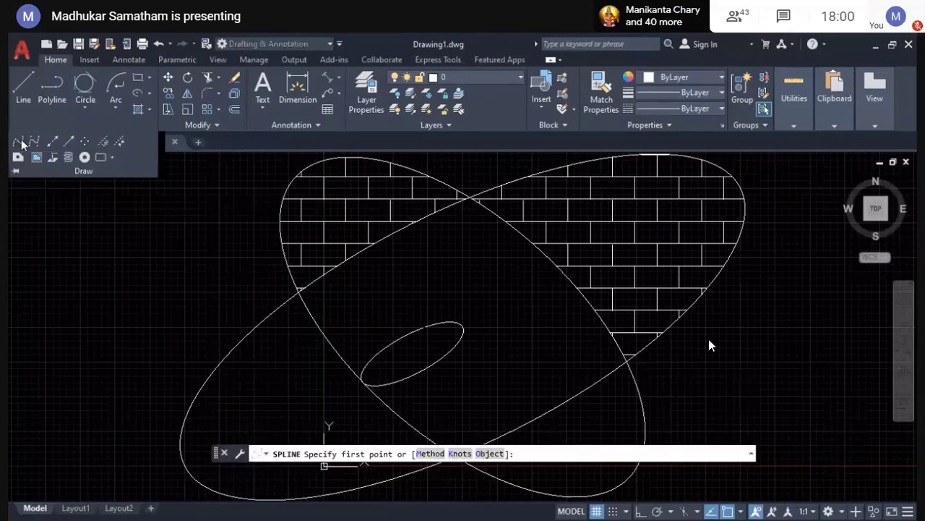
{"action": "left_click", "coordinate": [256, 415]}
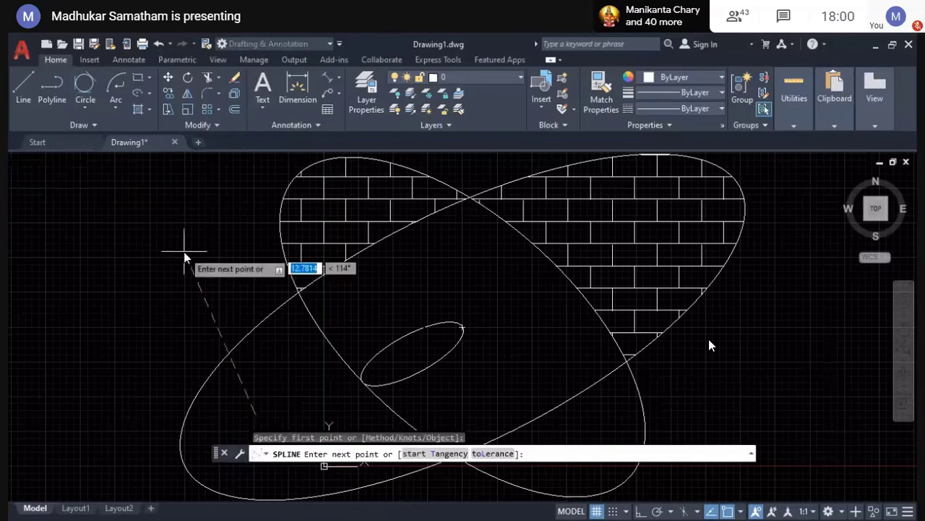
{"action": "left_click", "coordinate": [184, 251]}
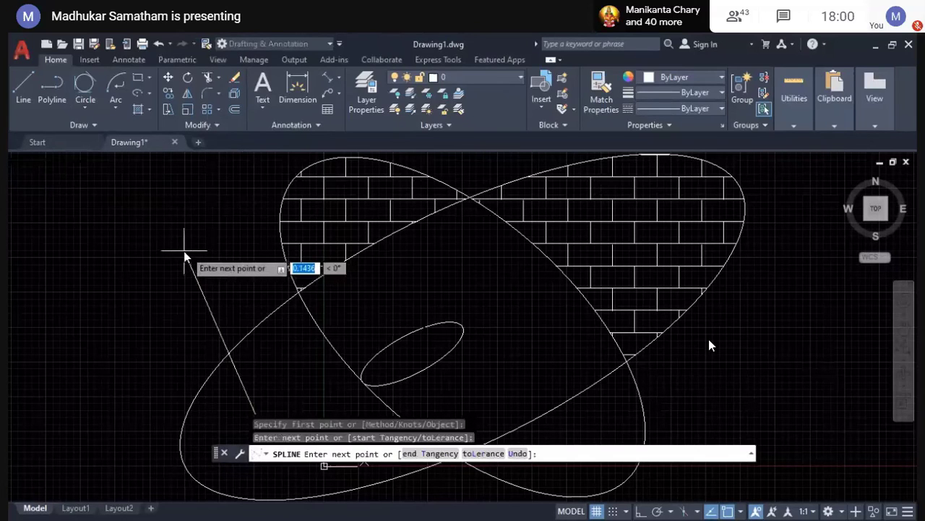
{"action": "scroll", "coordinate": [183, 251], "scroll_direction": "up", "scroll_amount": 6}
{"action": "scroll", "coordinate": [263, 258], "scroll_direction": "down", "scroll_amount": 3}
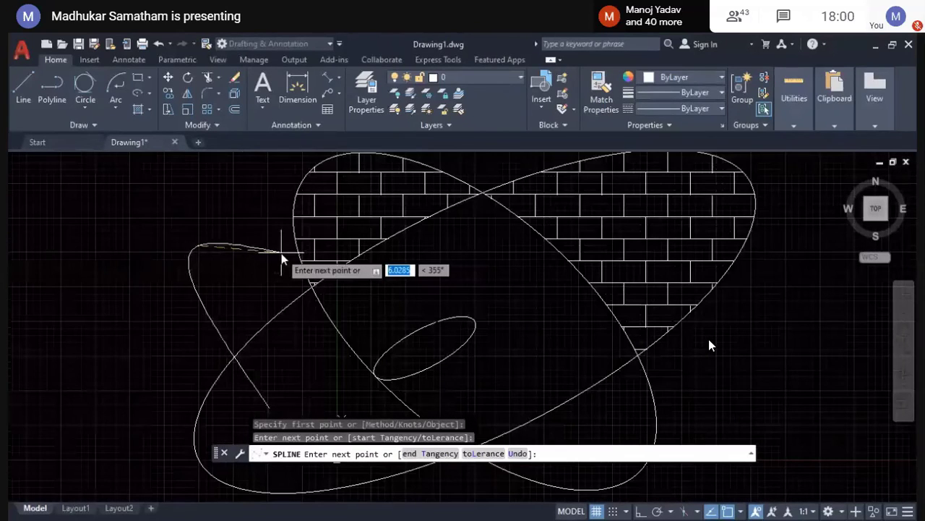
{"action": "scroll", "coordinate": [282, 259], "scroll_direction": "down", "scroll_amount": 3}
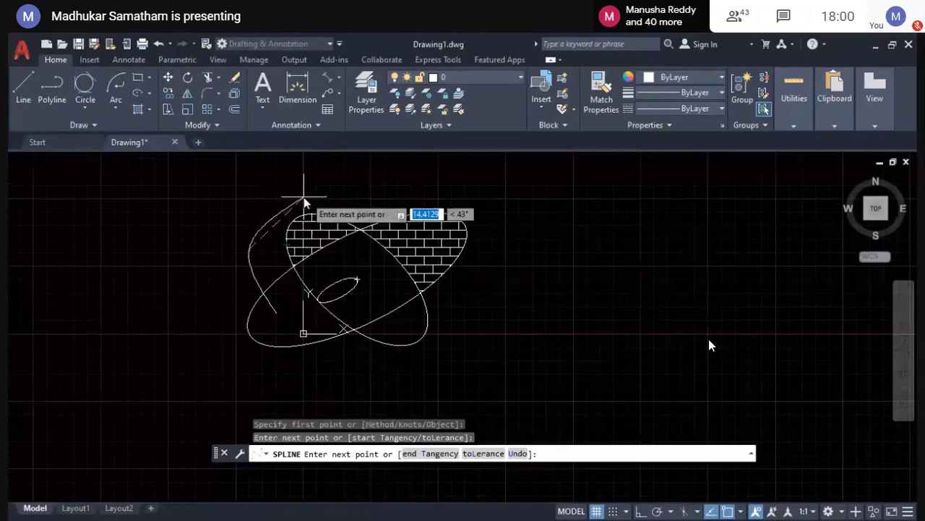
{"action": "left_click", "coordinate": [304, 196]}
{"action": "middle_click_drag", "start_coordinate": [381, 204], "coordinate": [347, 351]}
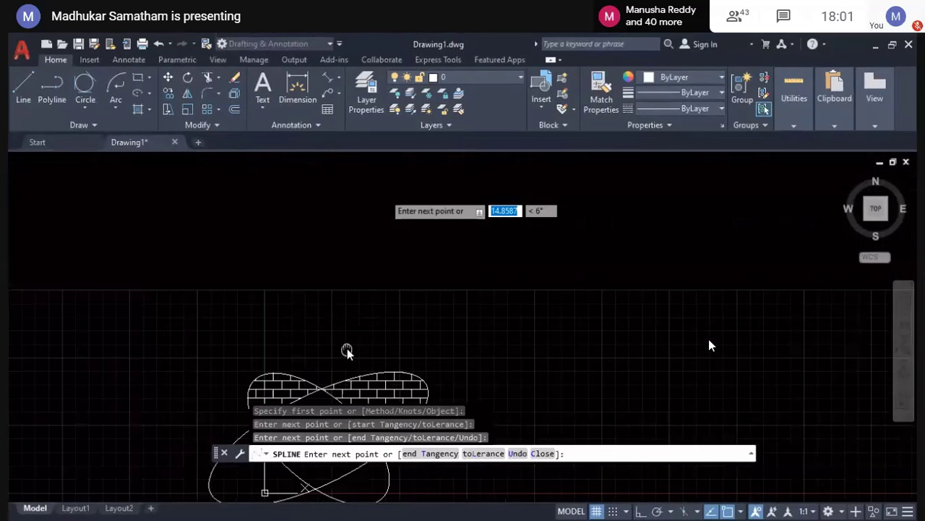
{"action": "left_click", "coordinate": [367, 296]}
{"action": "left_click", "coordinate": [350, 220]}
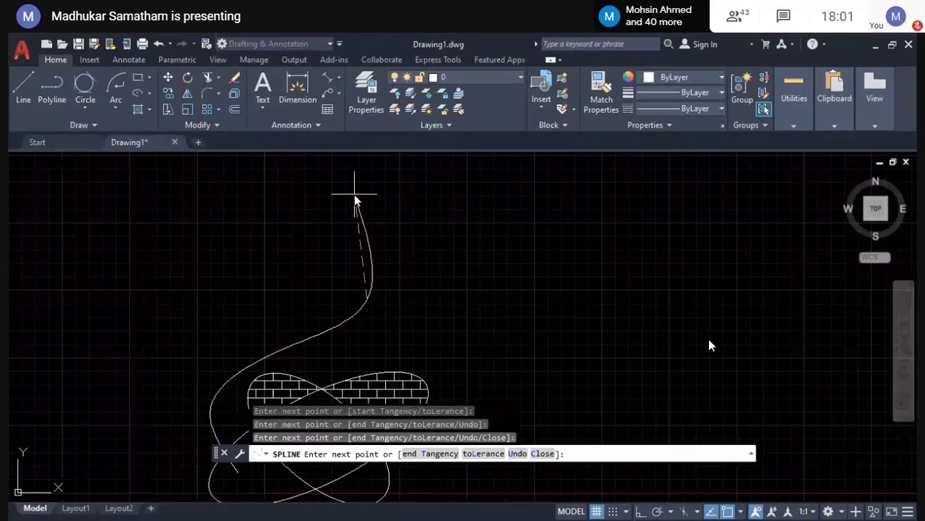
{"action": "left_click", "coordinate": [388, 174]}
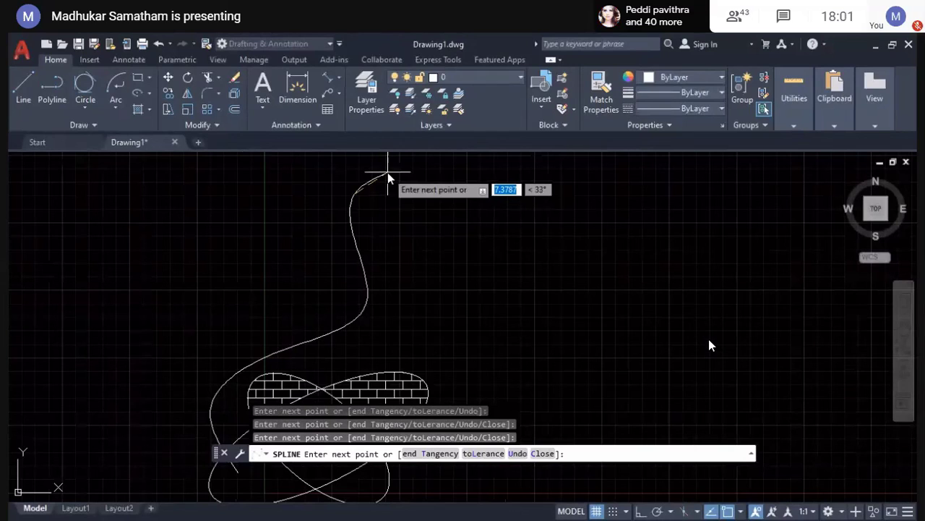
{"action": "key", "text": "Return"}
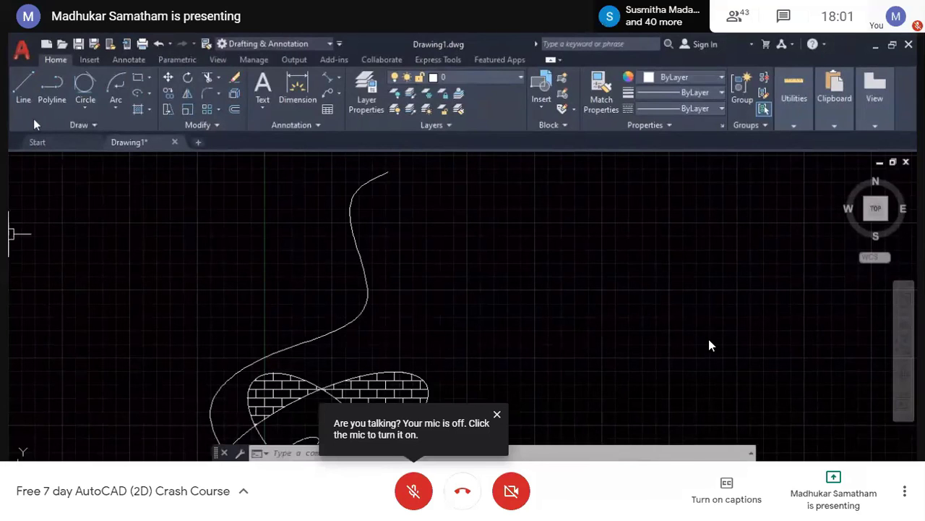
Step: Draw a Spline CV curve with seven control vertices alongside the Spline Fit curve, from the lower-left ellipse lobe up to its top end
{"action": "left_click", "coordinate": [91, 126]}
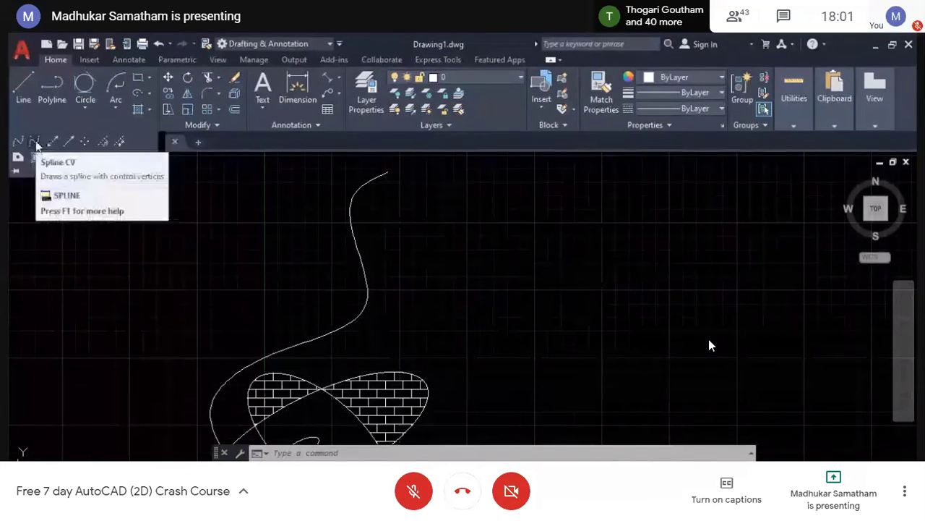
{"action": "left_click", "coordinate": [35, 143]}
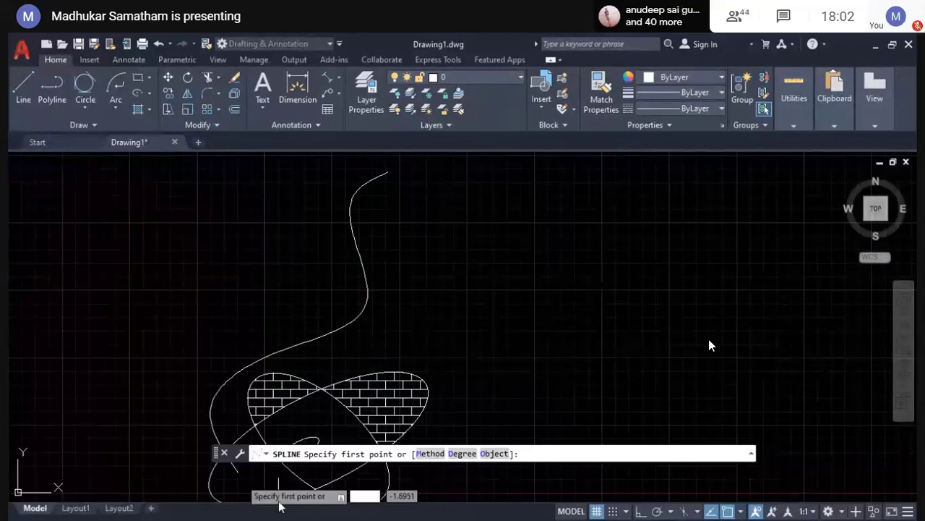
{"action": "left_click", "coordinate": [217, 499]}
{"action": "left_click", "coordinate": [174, 396]}
{"action": "left_click", "coordinate": [210, 354]}
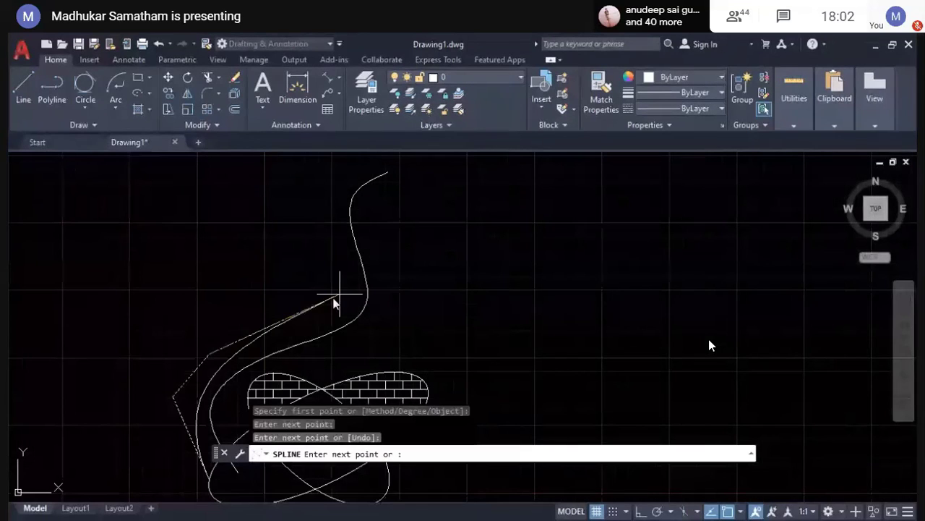
{"action": "left_click", "coordinate": [335, 298]}
{"action": "left_click", "coordinate": [340, 252]}
{"action": "left_click", "coordinate": [323, 176]}
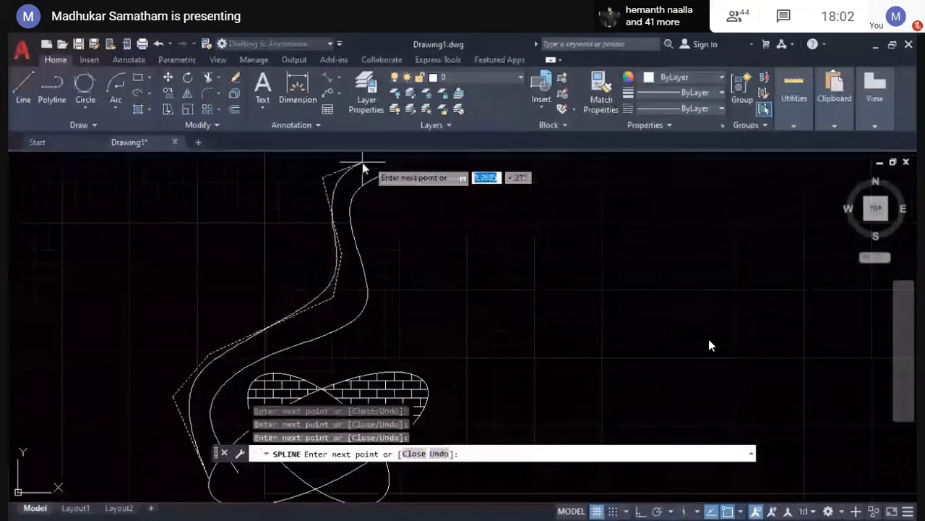
{"action": "left_click", "coordinate": [377, 158]}
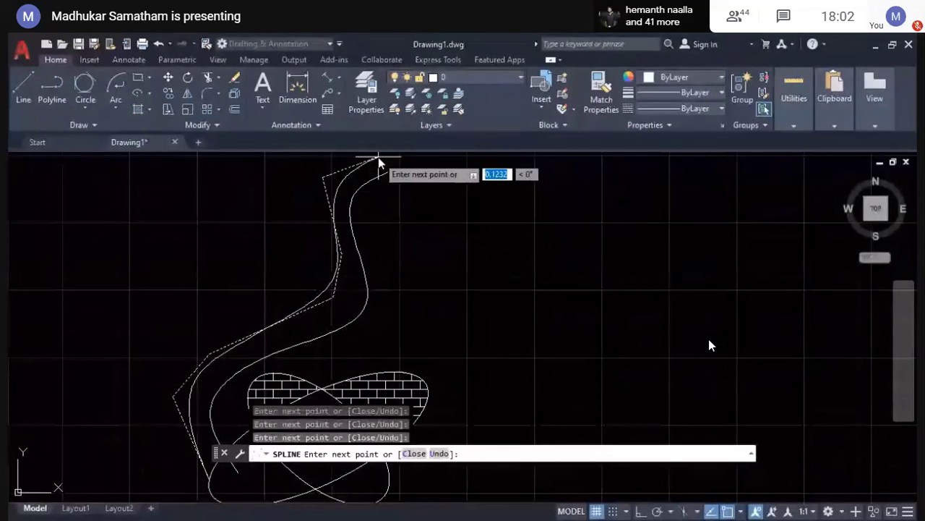
{"action": "key", "text": "Return"}
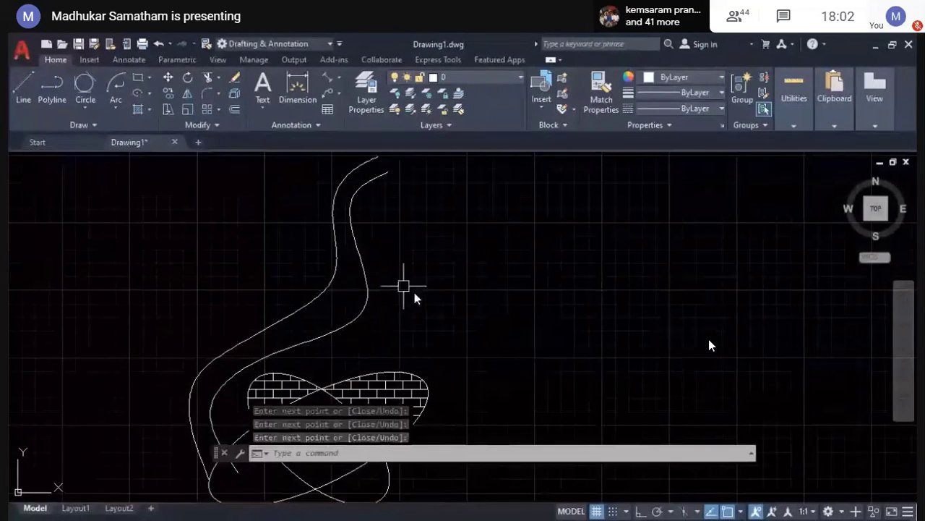
Step: Stretch the Spline Fit curve's fit point at its rightmost bend horizontally outward, away from the Spline CV curve
{"action": "left_click", "coordinate": [361, 278]}
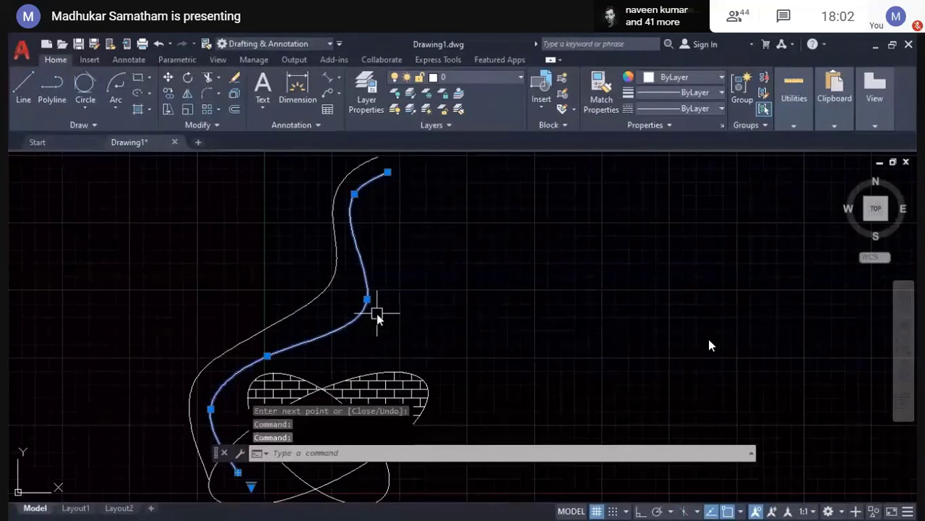
{"action": "mouse_move", "coordinate": [367, 299]}
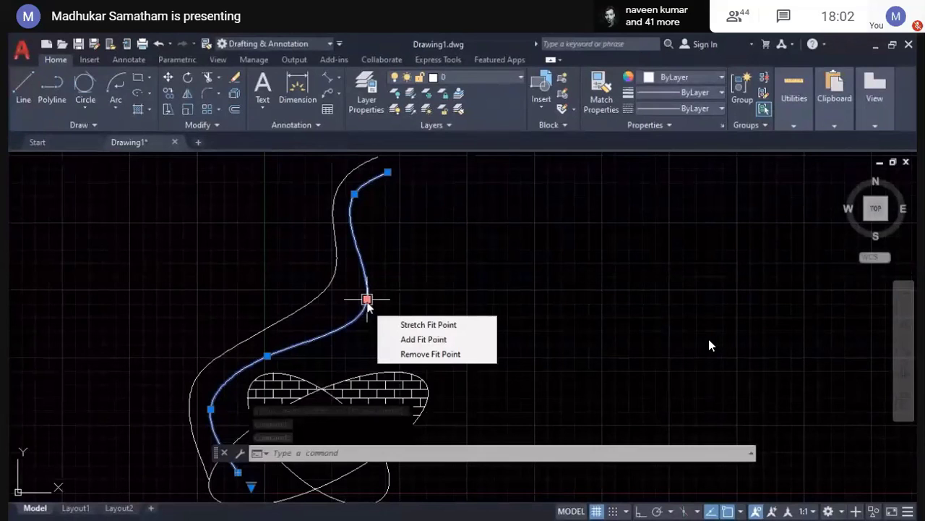
{"action": "left_click", "coordinate": [367, 298]}
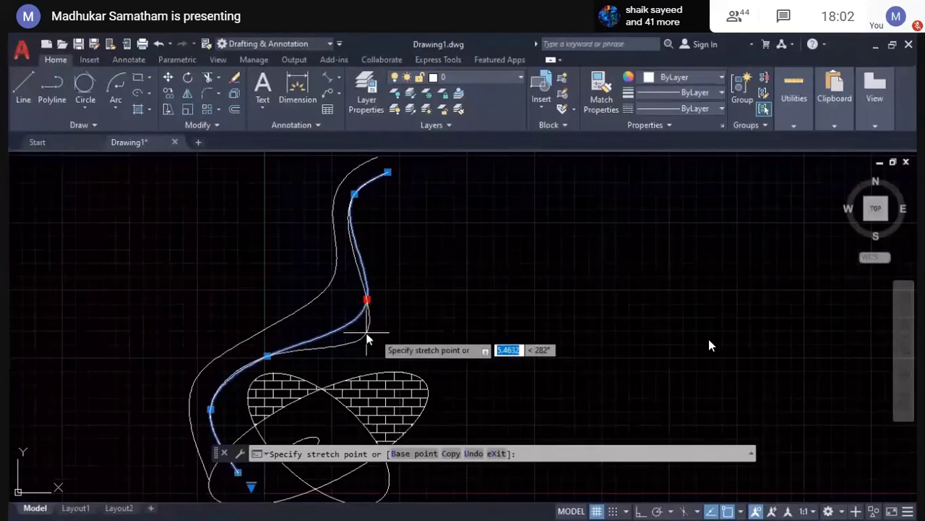
{"action": "key", "text": "Escape"}
{"action": "key", "text": "Escape"}
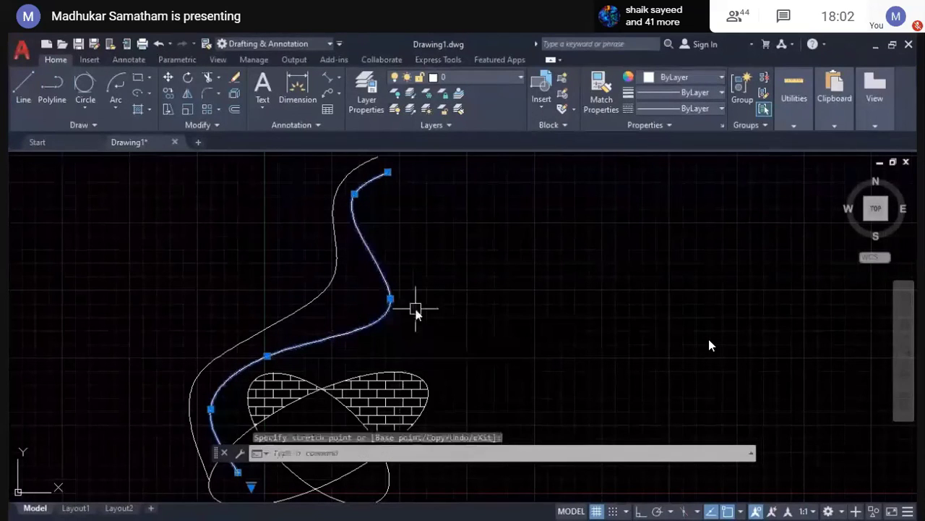
Step: Reshape the Spline CV curve by moving the control vertex at its middle bend down-left and the vertex above it up-left
{"action": "left_click", "coordinate": [341, 295]}
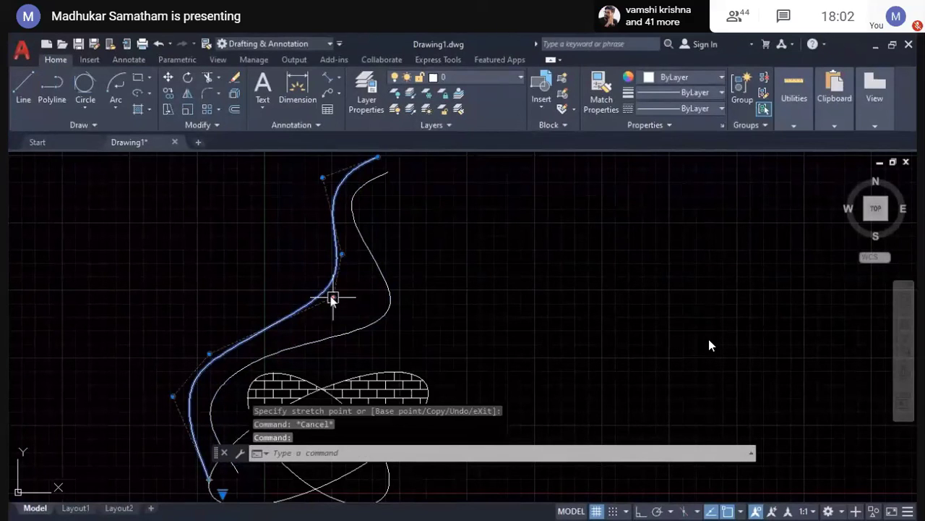
{"action": "left_click", "coordinate": [333, 298]}
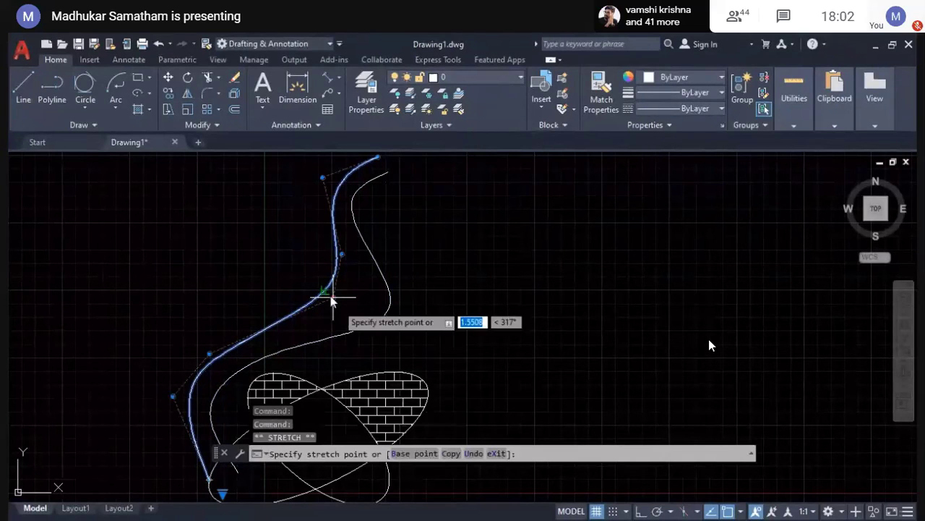
{"action": "left_click", "coordinate": [308, 329]}
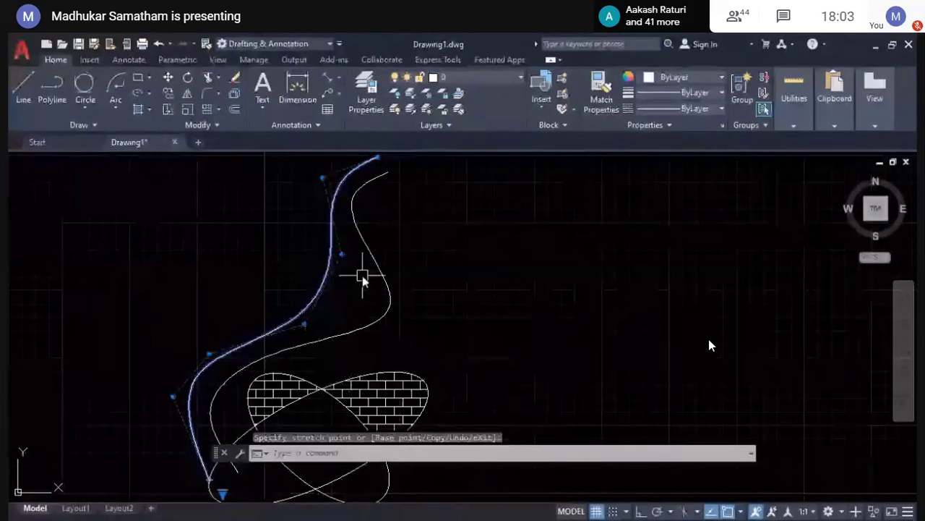
{"action": "left_click", "coordinate": [342, 255]}
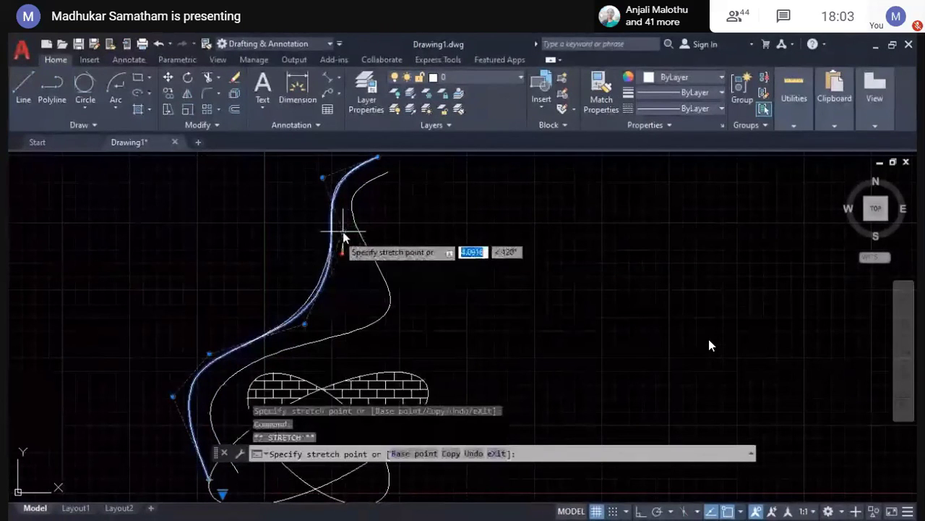
{"action": "left_click", "coordinate": [337, 239]}
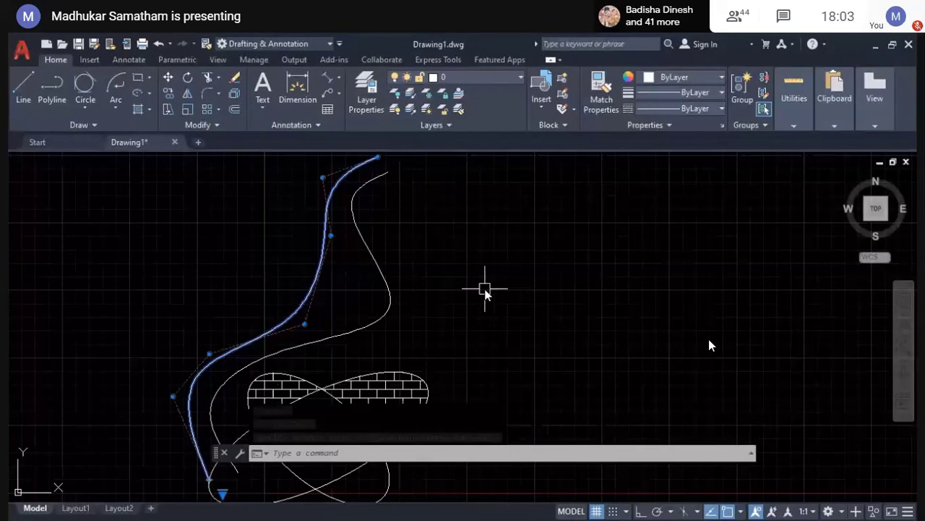
{"action": "key", "text": "Escape"}
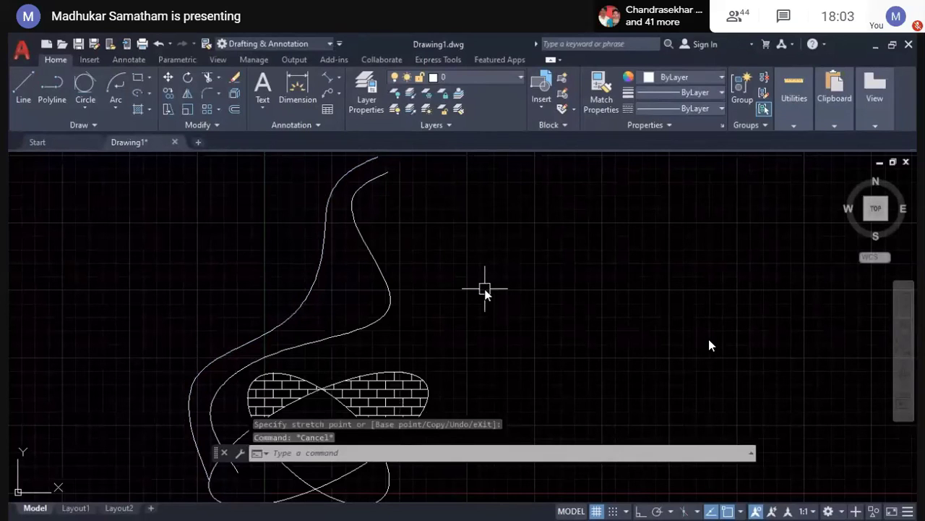
{"action": "key", "text": "ctrl+z"}
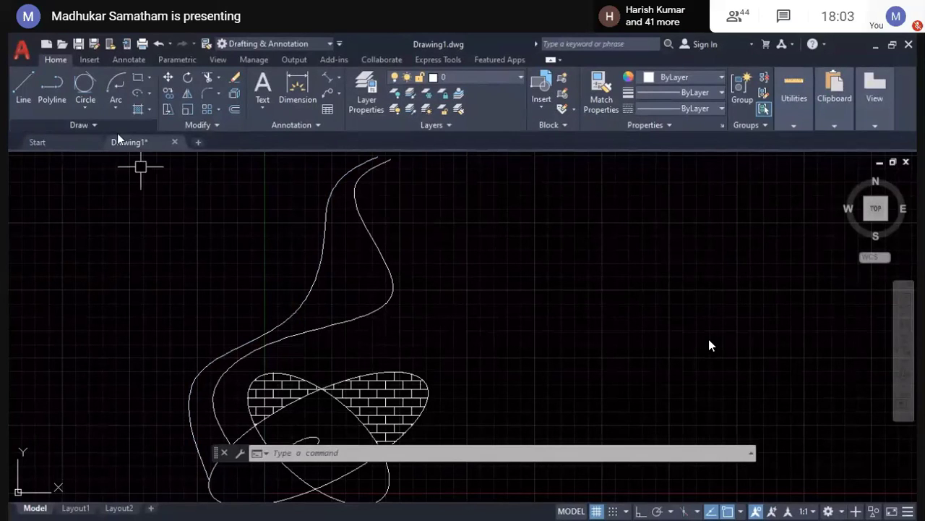
Step: Erase both splines together with the two large ellipses and their brick hatch
{"action": "left_click", "coordinate": [94, 126]}
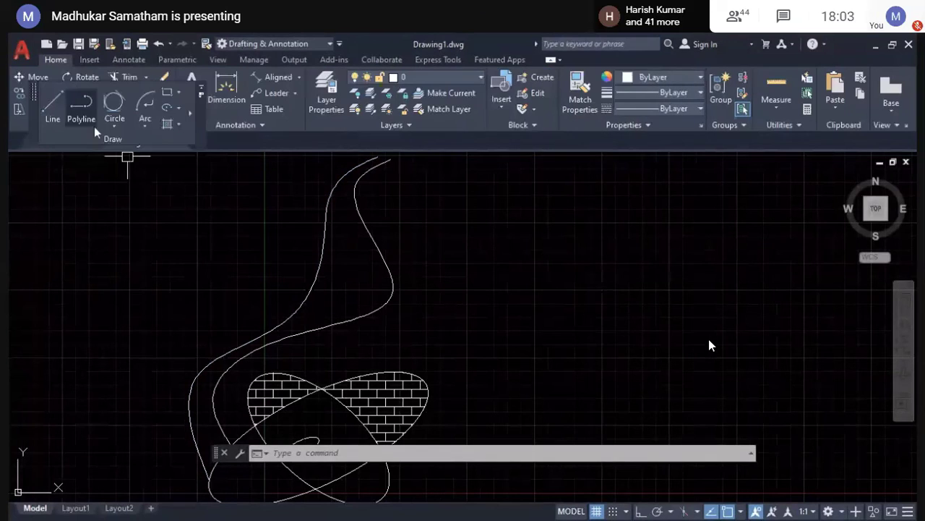
{"action": "left_click", "coordinate": [466, 405]}
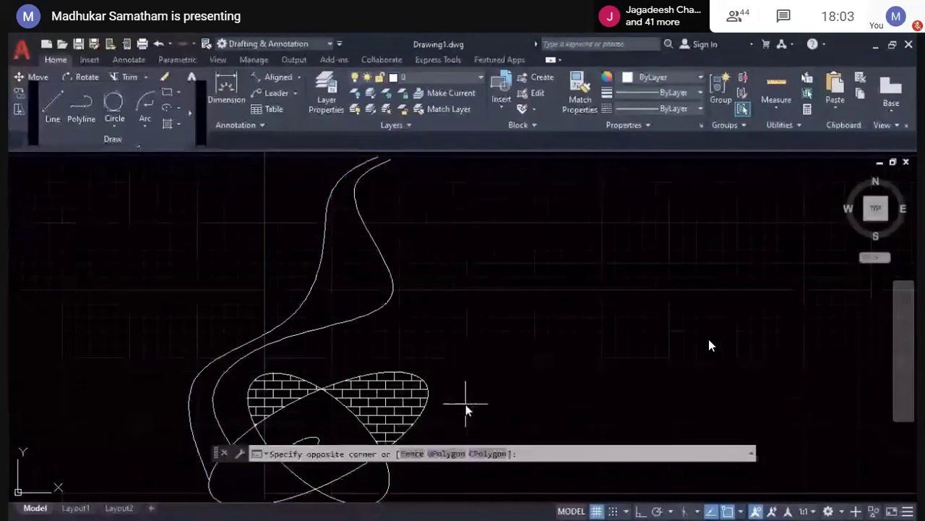
{"action": "left_click", "coordinate": [179, 210]}
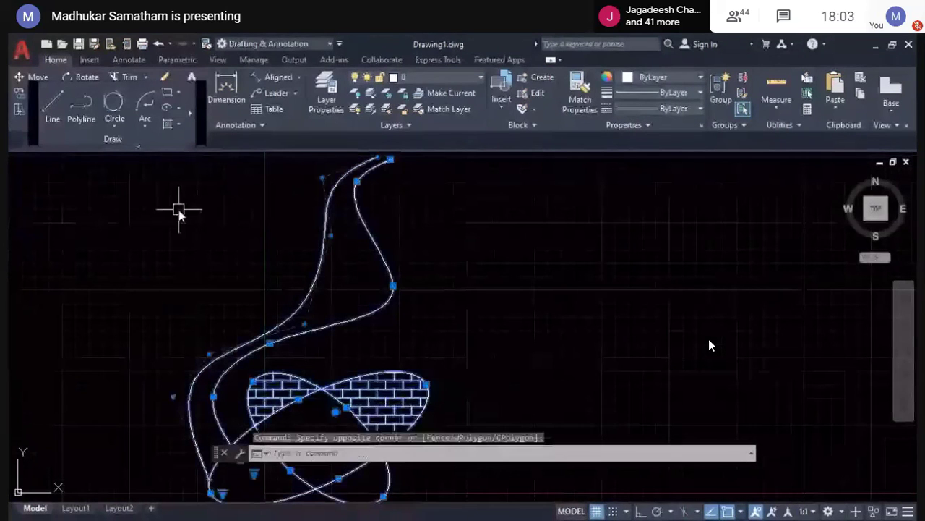
{"action": "key", "text": "Delete"}
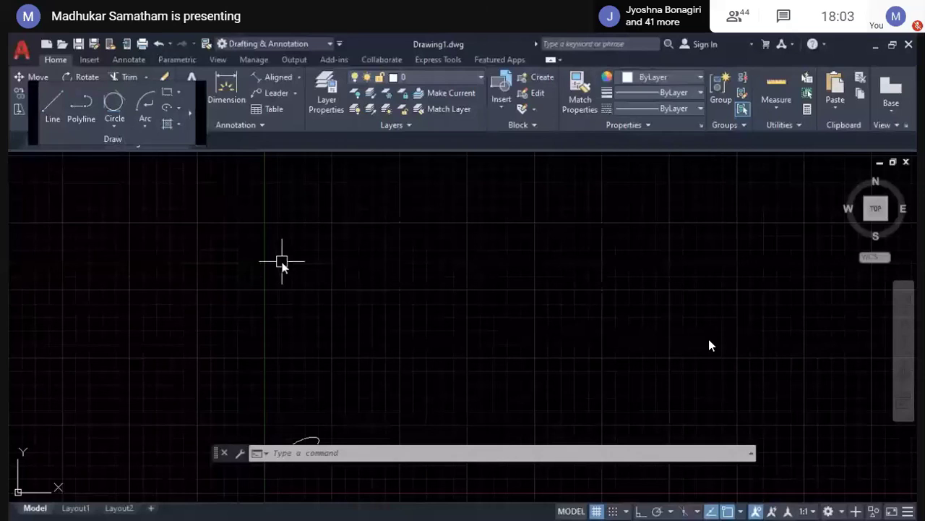
{"action": "left_click_drag", "start_coordinate": [285, 287], "coordinate": [153, 374]}
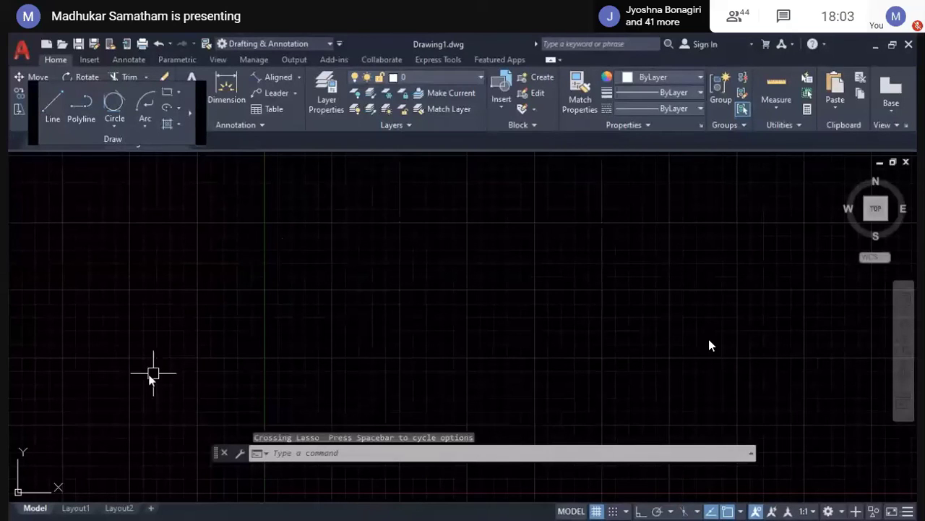
{"action": "mouse_move", "coordinate": [153, 374]}
{"action": "left_mouse_down"}
{"action": "mouse_move", "coordinate": [136, 375]}
{"action": "mouse_move", "coordinate": [132, 366]}
{"action": "left_mouse_up"}
{"action": "left_click", "coordinate": [136, 375]}
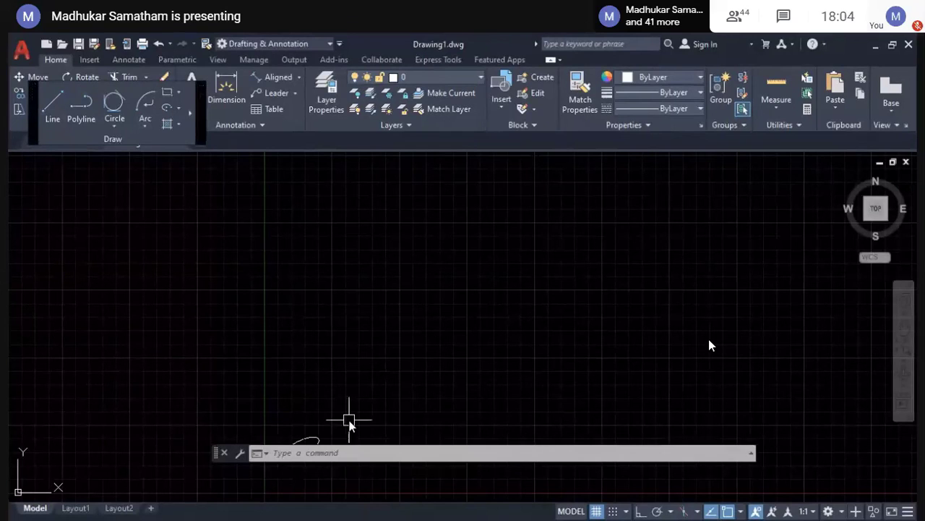
Step: Zoom to the drawing extents and erase the remaining elliptical arc
{"action": "type", "text": "z"}
{"action": "key", "text": "Return"}
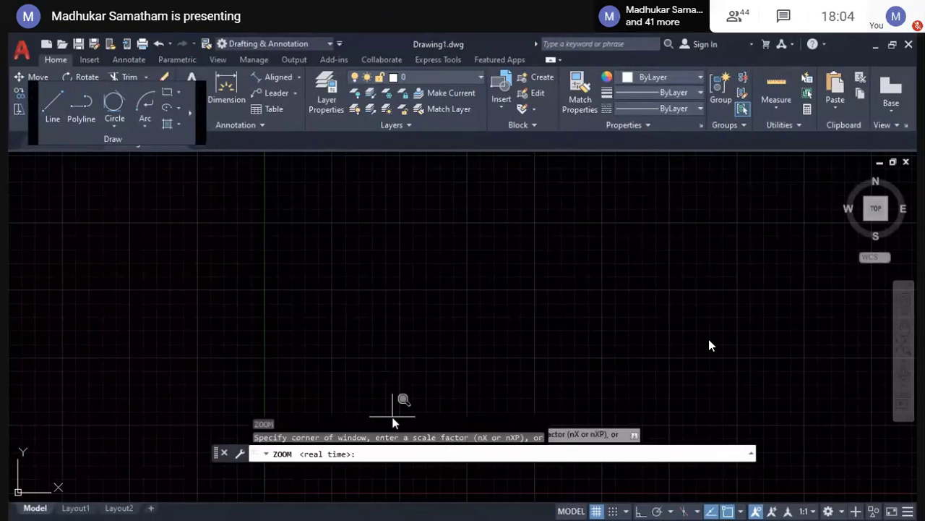
{"action": "type", "text": "e"}
{"action": "key", "text": "Return"}
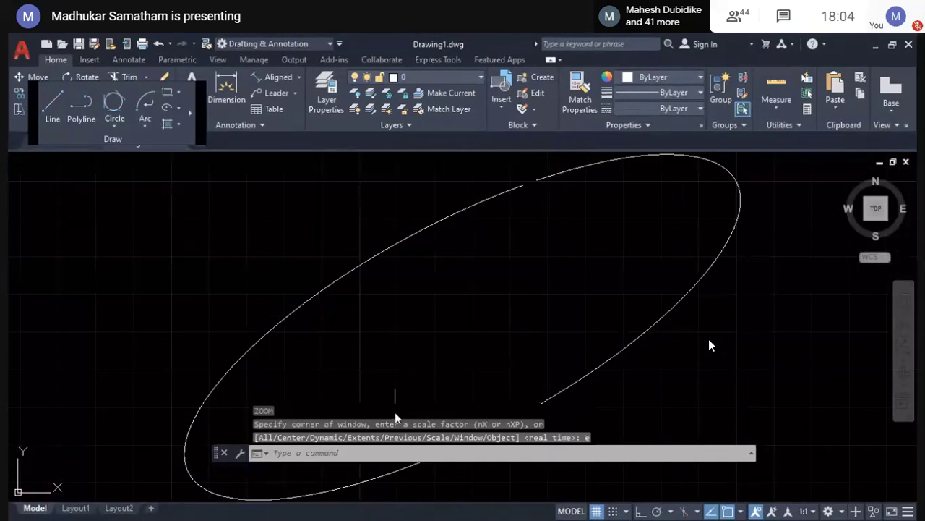
{"action": "left_click", "coordinate": [400, 297]}
{"action": "left_click", "coordinate": [232, 210]}
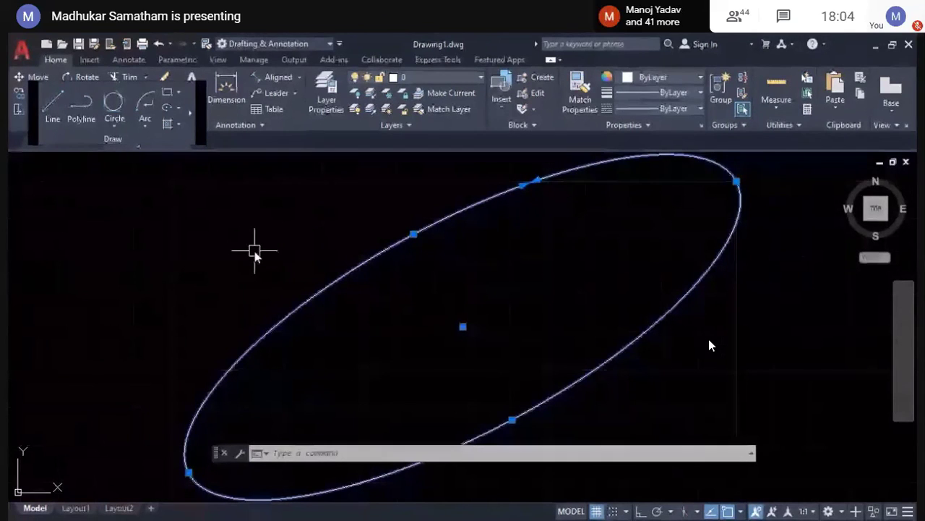
{"action": "key", "text": "Delete"}
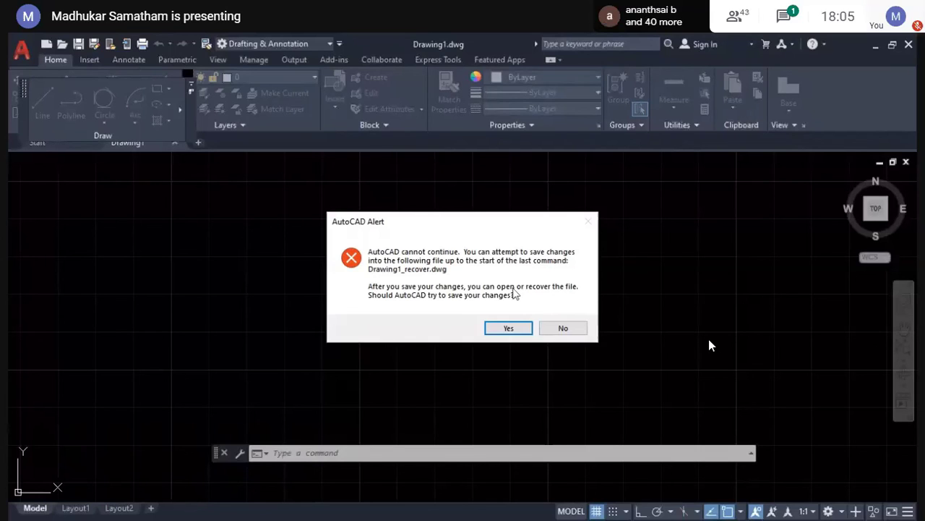
Step: Decline saving the changes to the recovery file Drawing1_recover.dwg
{"action": "left_click", "coordinate": [567, 329]}
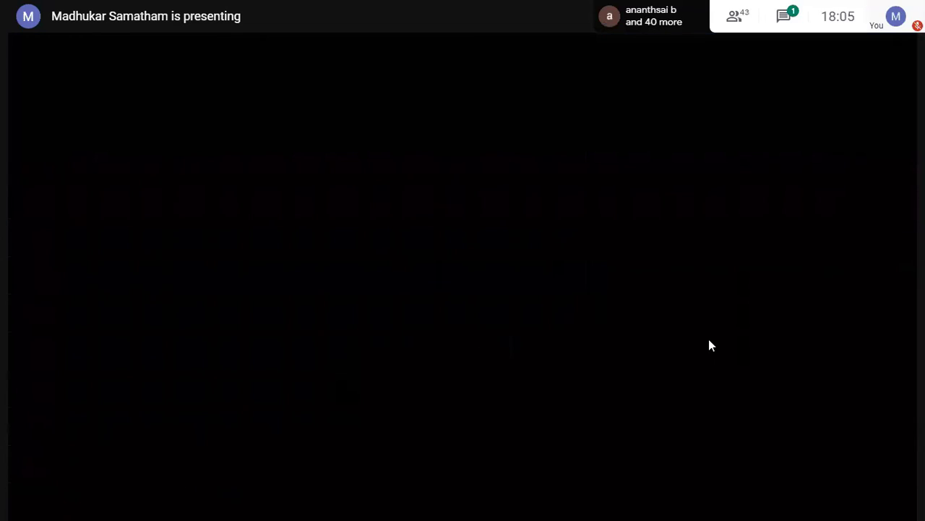
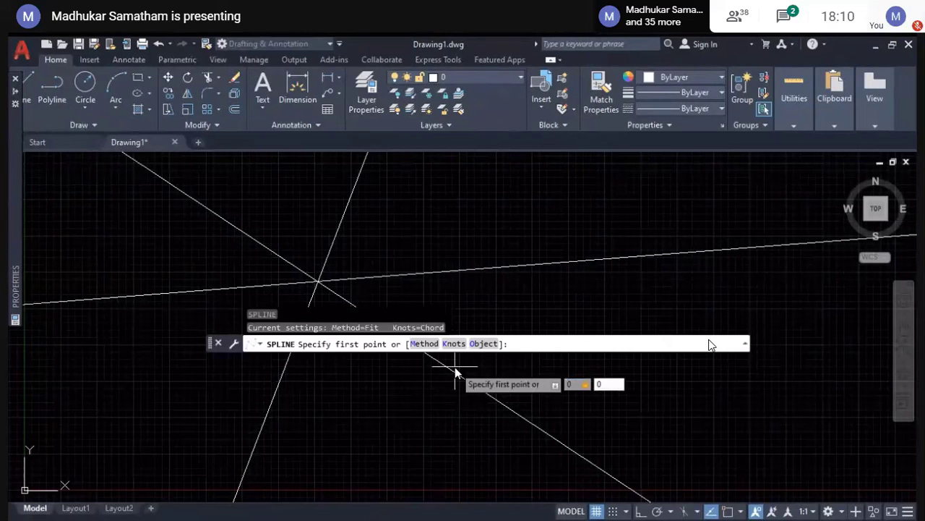
{"action": "key", "text": "Return"}
{"action": "type", "text": "10,10"}
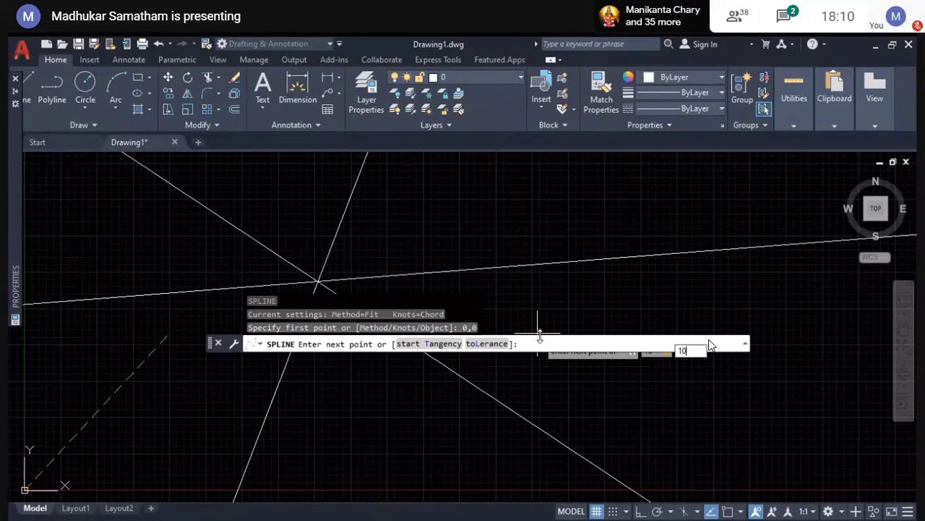
{"action": "key", "text": "Return"}
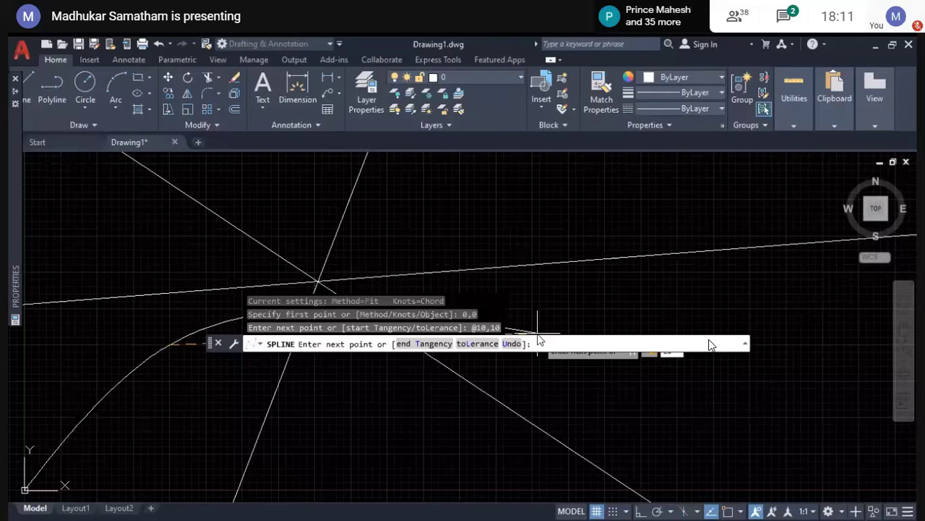
{"action": "key", "text": "Return"}
{"action": "scroll", "coordinate": [538, 336], "scroll_direction": "down", "scroll_amount": 3}
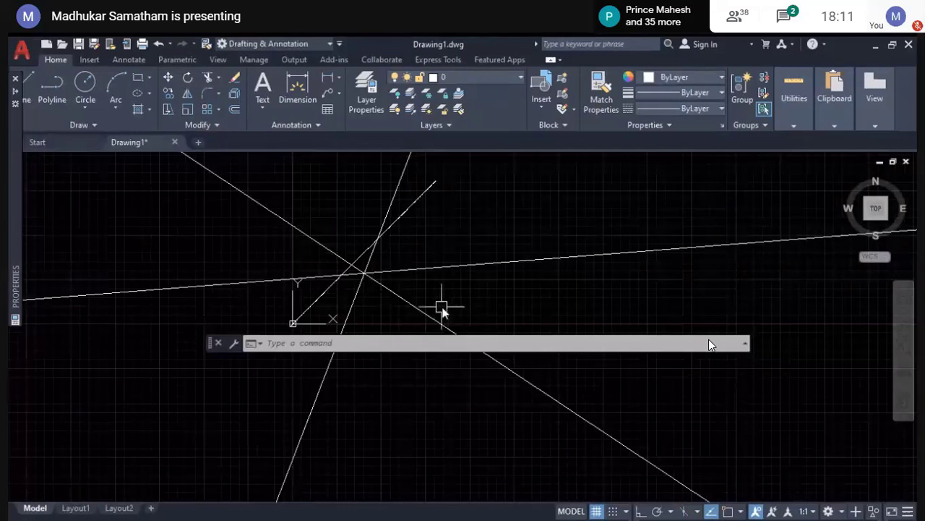
Step: Erase the three long intersecting lines that cross the short diagonal spline
{"action": "left_click", "coordinate": [443, 299]}
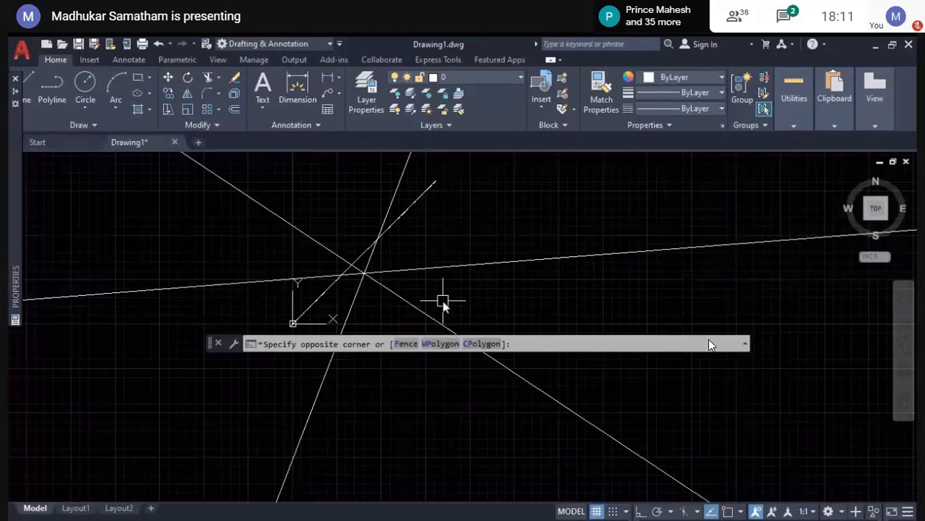
{"action": "left_click", "coordinate": [413, 266]}
{"action": "key", "text": "Delete"}
{"action": "left_click", "coordinate": [407, 291]}
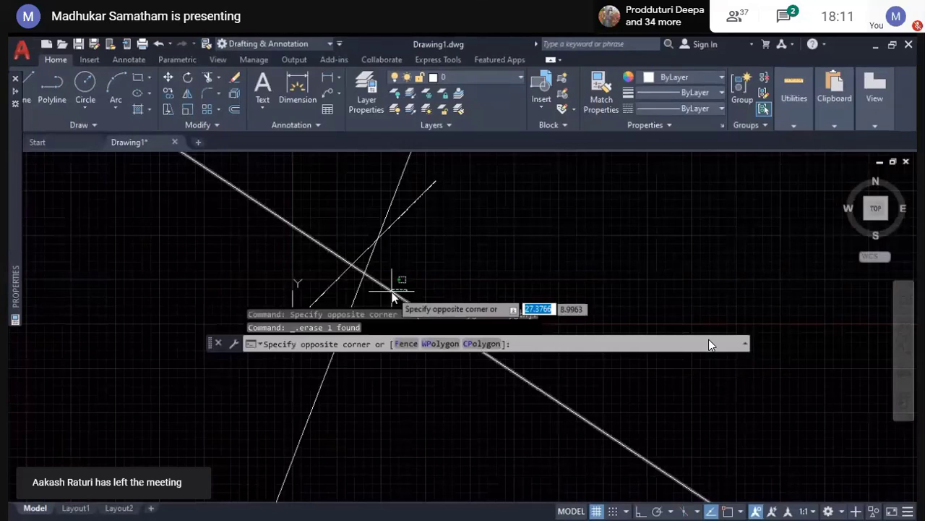
{"action": "left_click", "coordinate": [383, 301]}
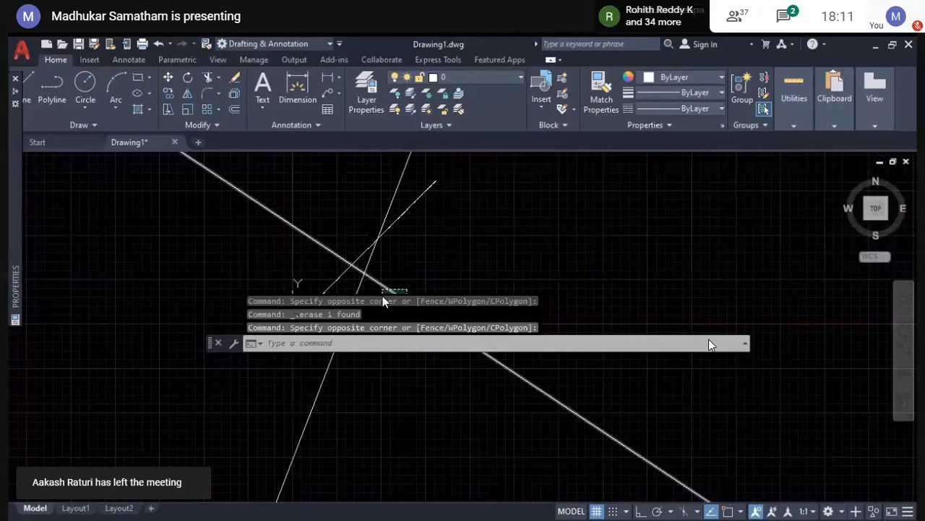
{"action": "left_click", "coordinate": [365, 282]}
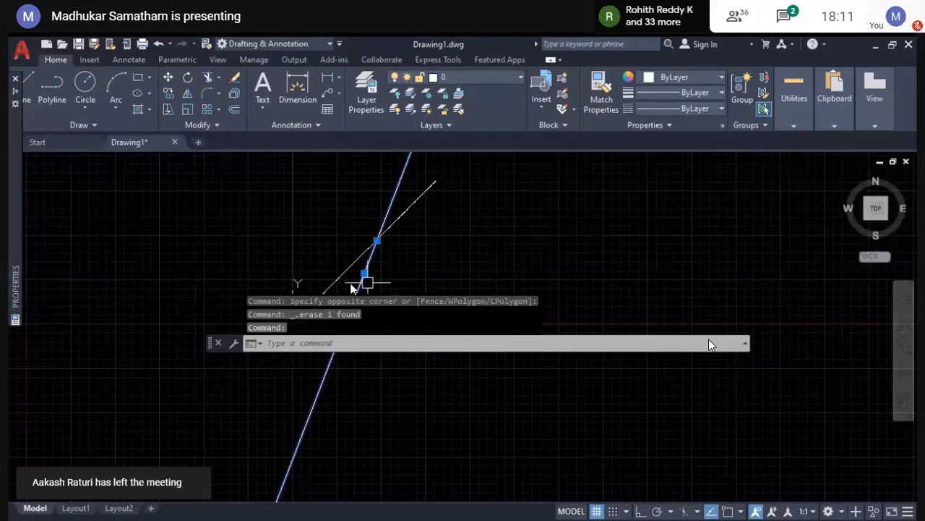
{"action": "left_click", "coordinate": [354, 284]}
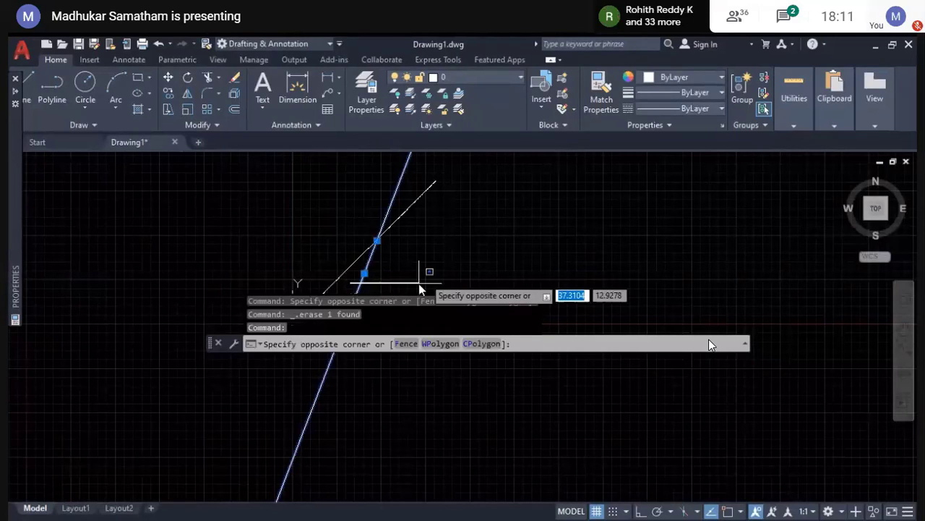
{"action": "left_click", "coordinate": [425, 280]}
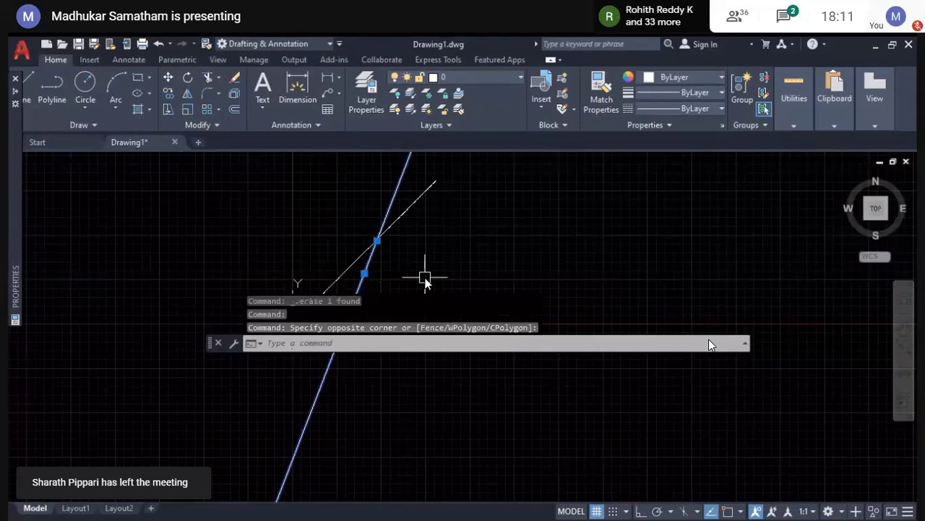
{"action": "key", "text": "Delete"}
{"action": "key", "text": "Escape"}
Step: Erase the remaining diagonal spline that starts at the origin
{"action": "scroll", "coordinate": [365, 236], "scroll_direction": "up", "scroll_amount": 5}
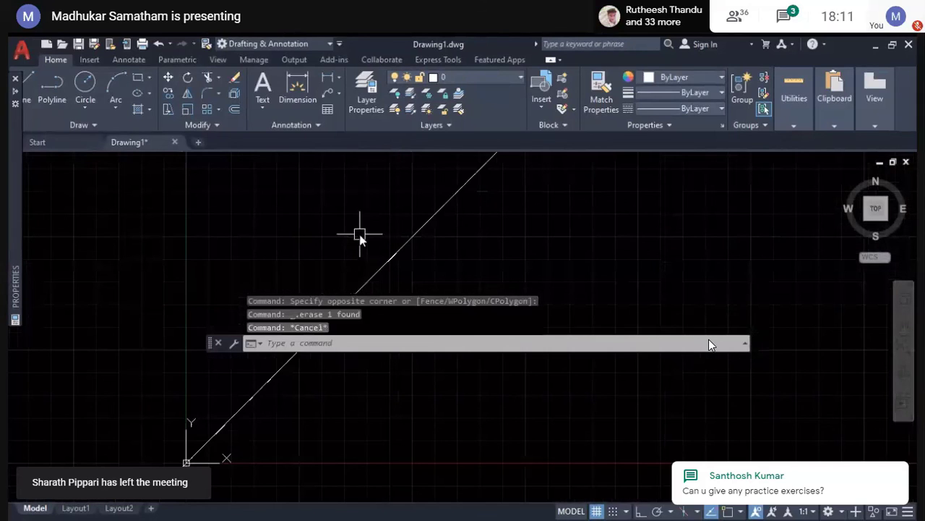
{"action": "scroll", "coordinate": [365, 245], "scroll_direction": "up", "scroll_amount": 3}
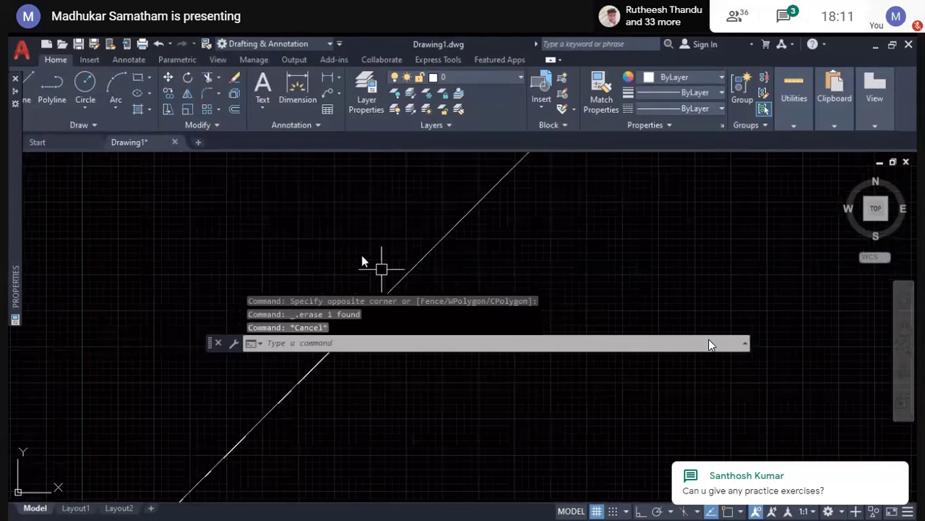
{"action": "scroll", "coordinate": [390, 273], "scroll_direction": "down", "scroll_amount": 5}
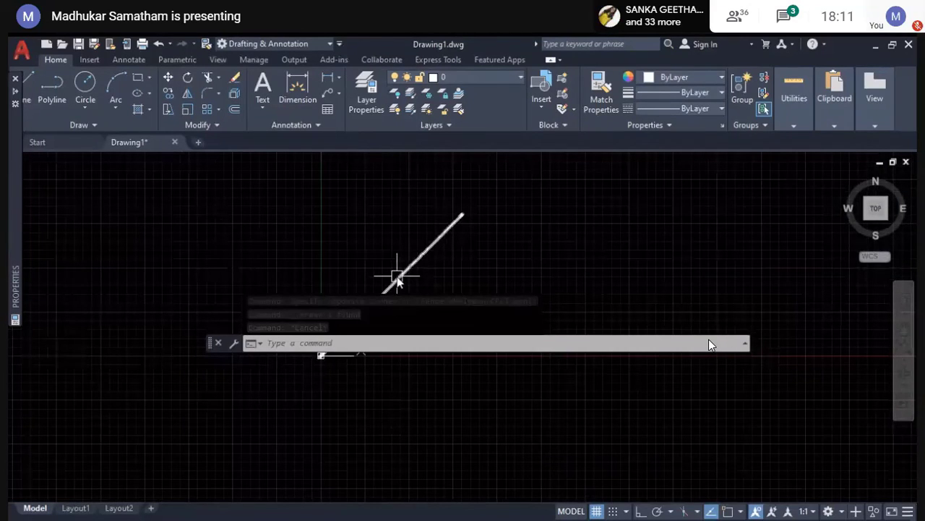
{"action": "left_click", "coordinate": [397, 277]}
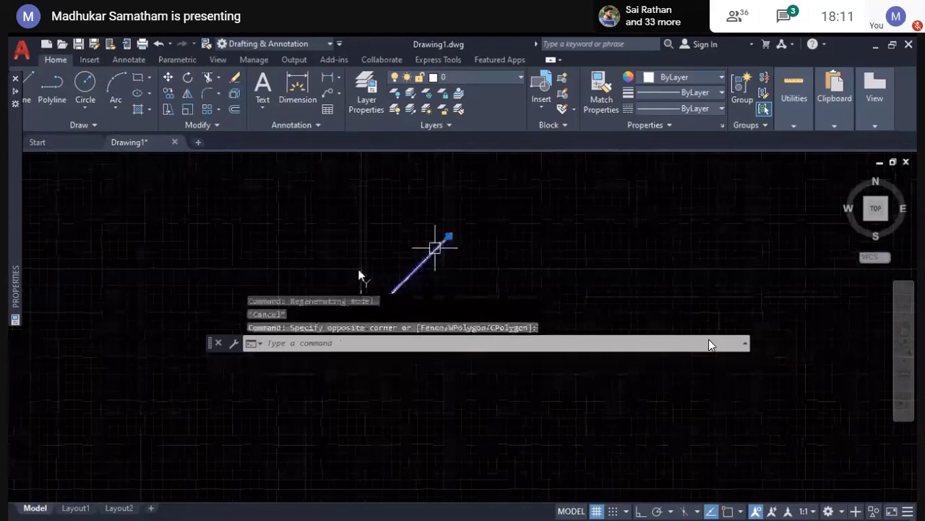
{"action": "left_click", "coordinate": [436, 248]}
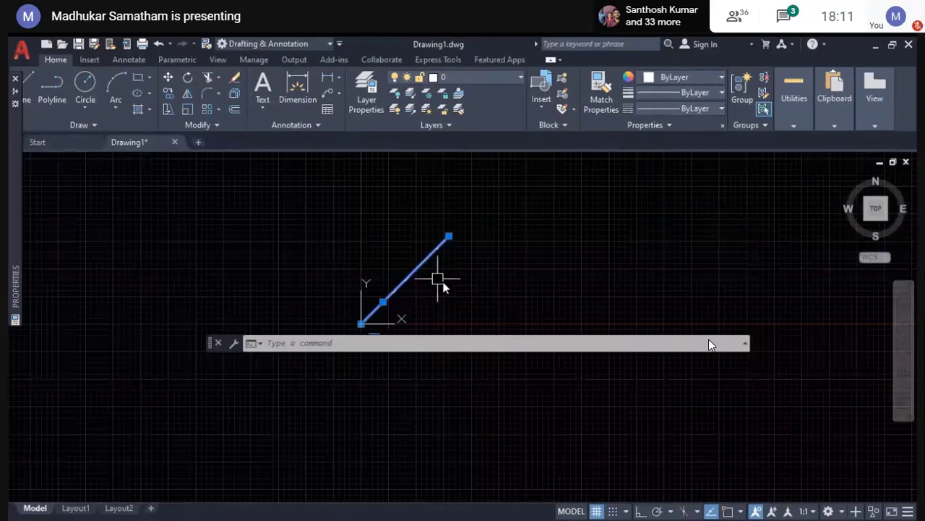
{"action": "key", "text": "Delete"}
{"action": "type", "text": "SPLINE"}
{"action": "key", "text": "Return"}
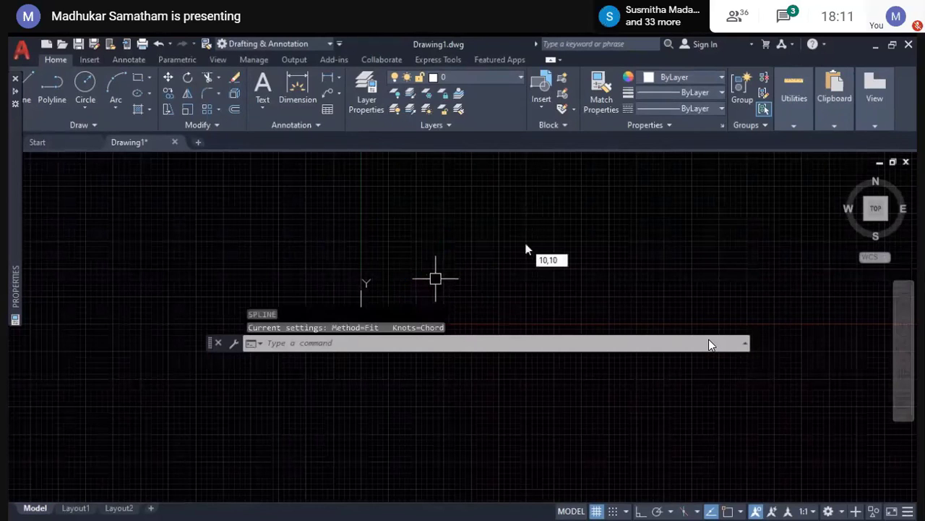
{"action": "type", "text": "10,10"}
{"action": "key", "text": "Return"}
{"action": "type", "text": "20"}
{"action": "key", "text": "Tab"}
{"action": "type", "text": "30"}
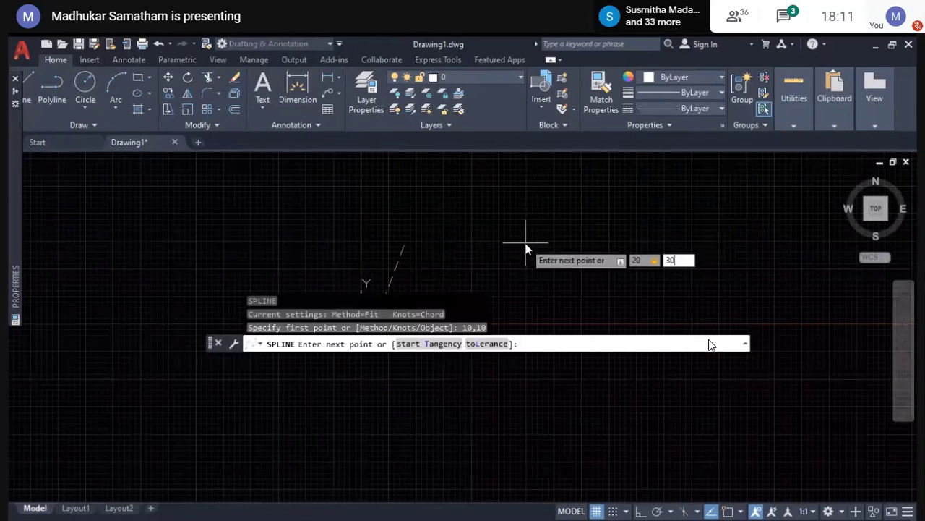
{"action": "key", "text": "Return"}
{"action": "type", "text": "3"}
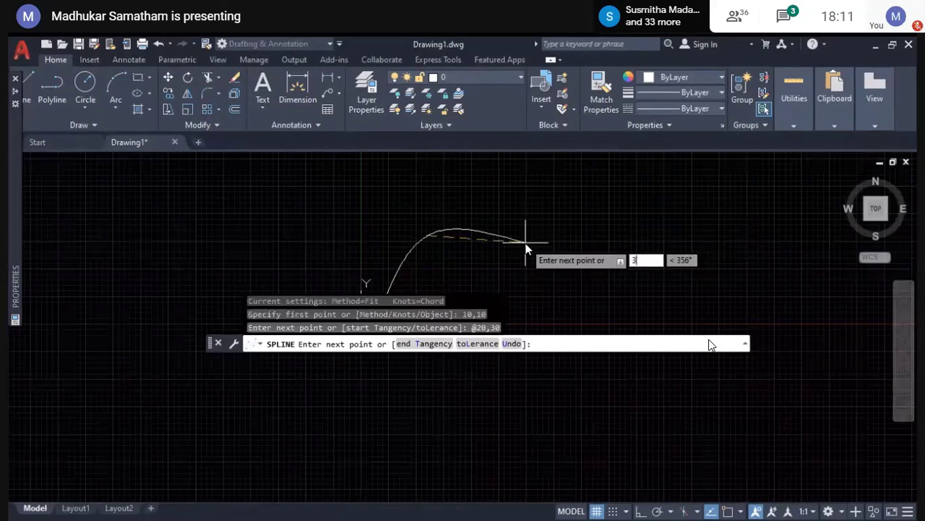
{"action": "type", "text": "0"}
{"action": "key", "text": "Tab"}
{"action": "type", "text": "50"}
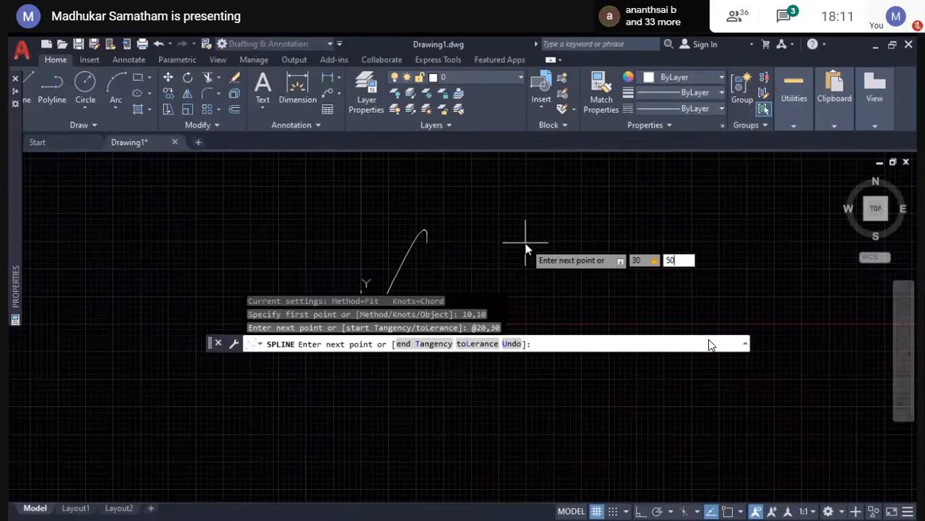
{"action": "key", "text": "Return"}
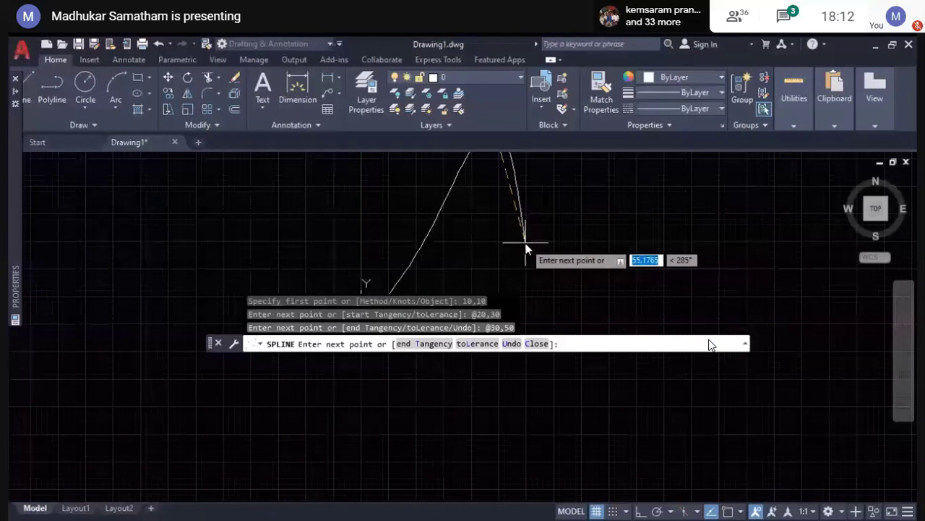
{"action": "double_click", "coordinate": [709, 345]}
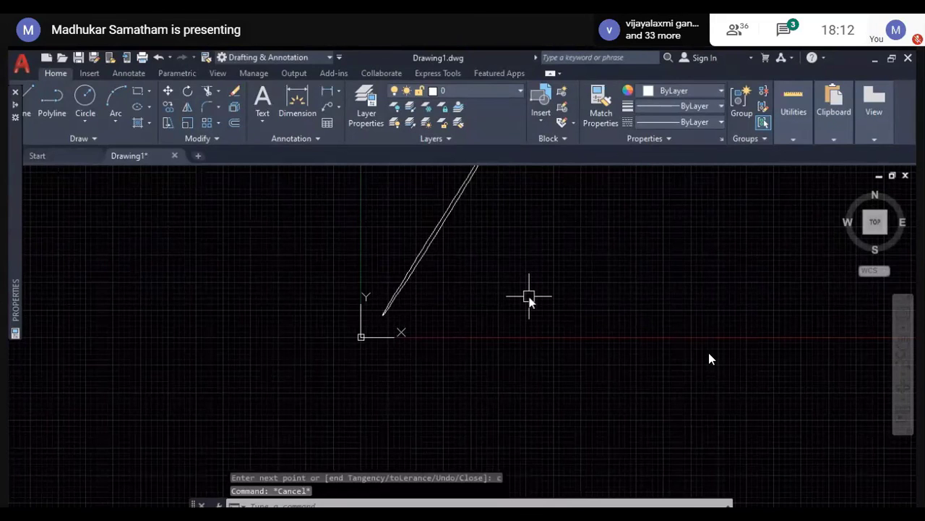
Step: Zoom to the drawing extents to examine the whole closed spline
{"action": "type", "text": "z"}
{"action": "key", "text": "Return"}
{"action": "type", "text": "e"}
{"action": "key", "text": "Return"}
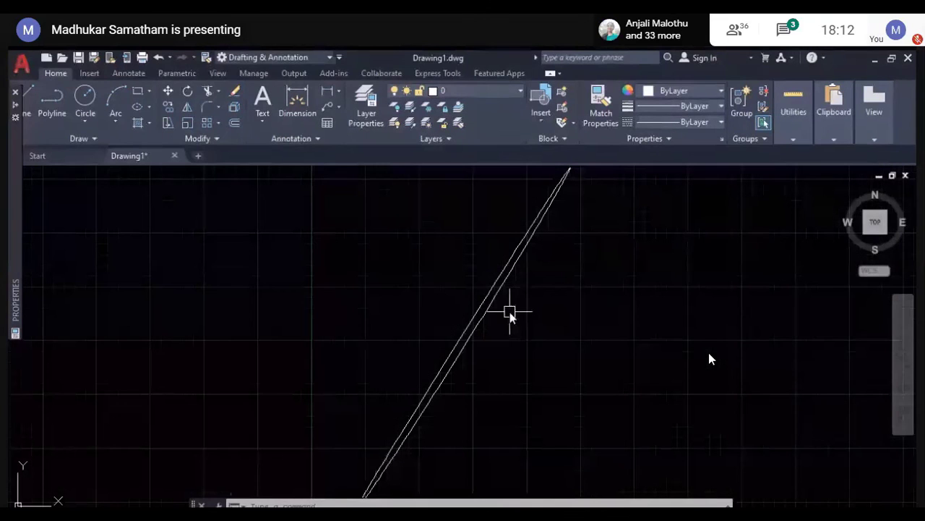